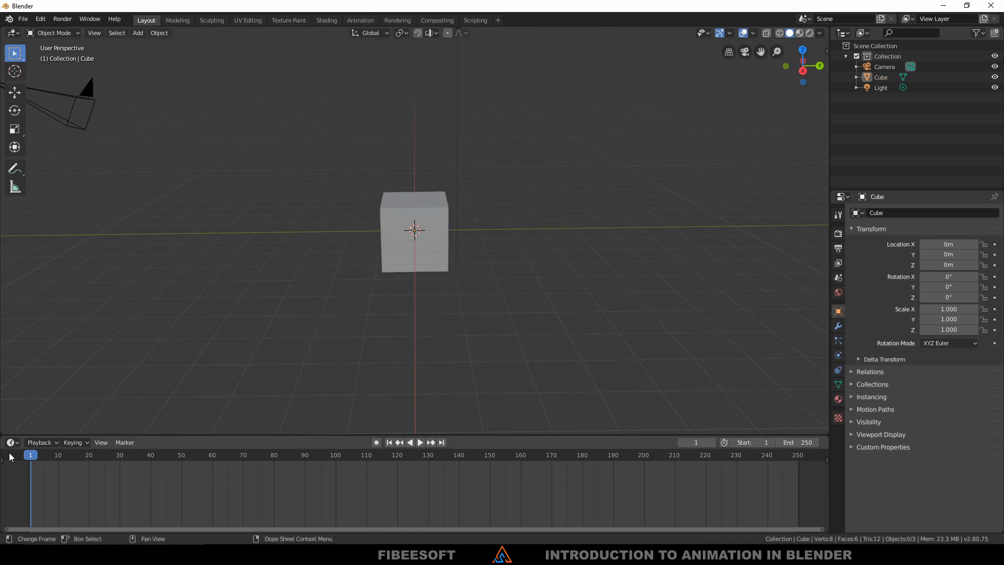
Play and pause the empty animation twice to see the playhead run along the timeline.
{"action": "left_click", "coordinate": [11, 443]}
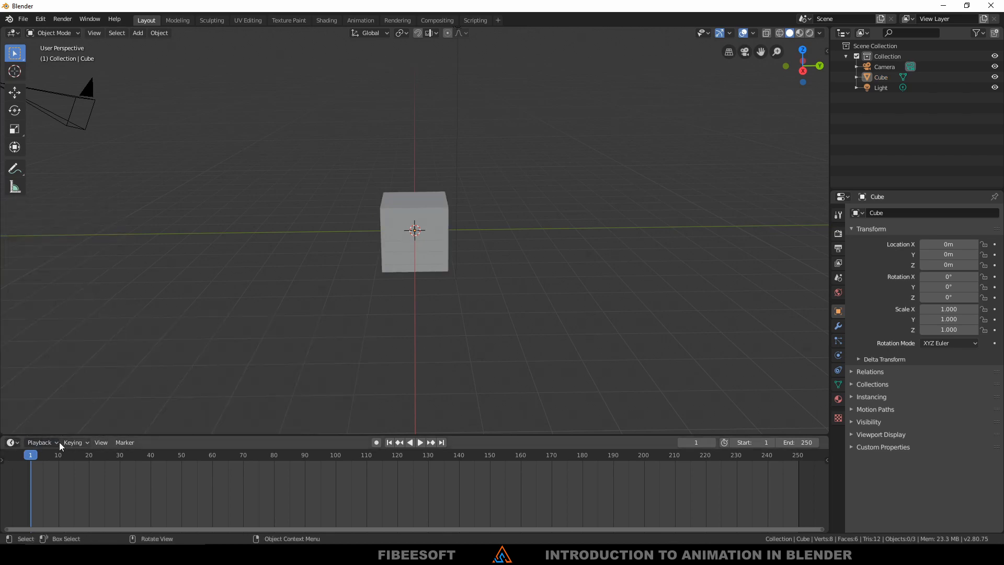
{"action": "left_click", "coordinate": [10, 442]}
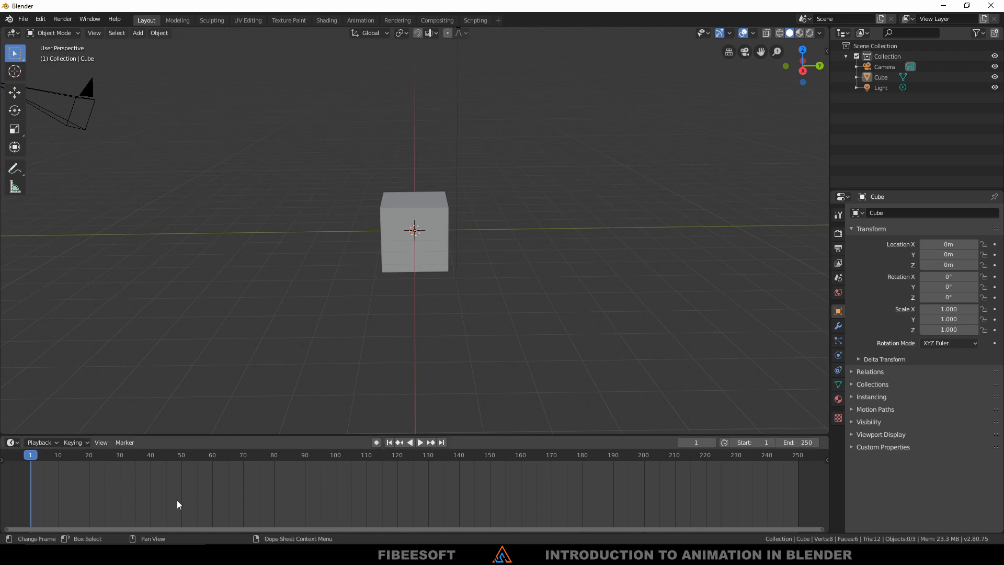
{"action": "key", "text": "space"}
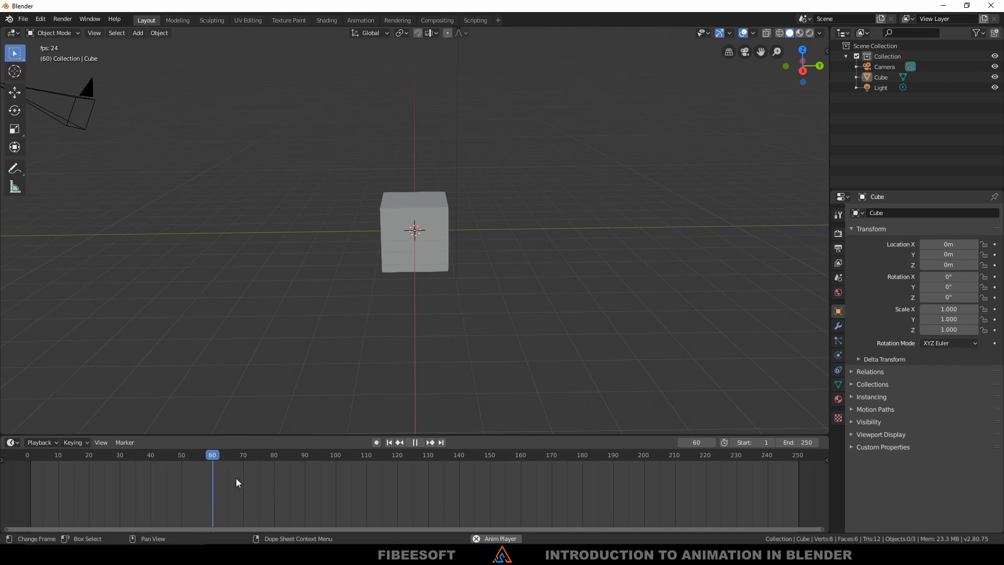
{"action": "key", "text": "space"}
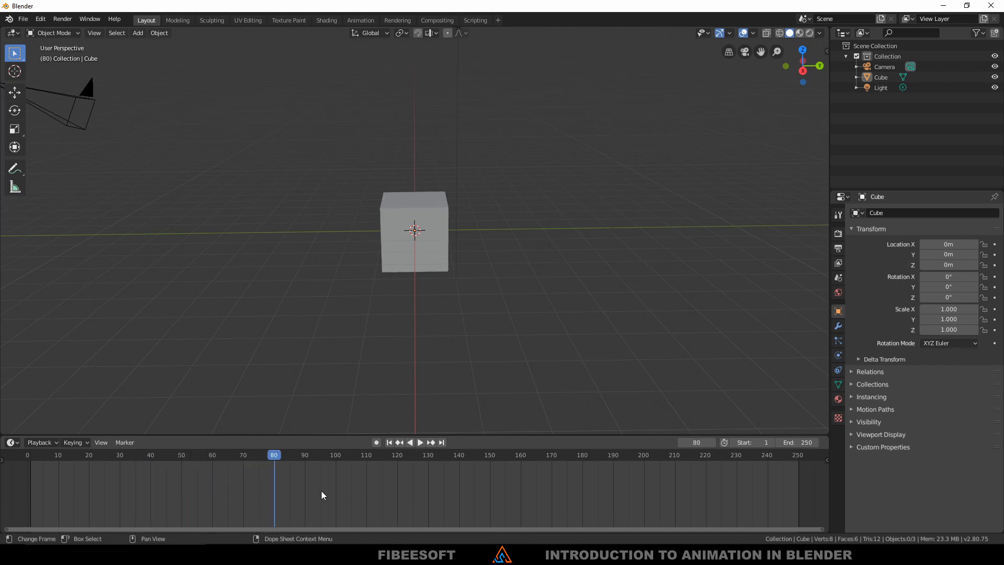
{"action": "key", "text": "space"}
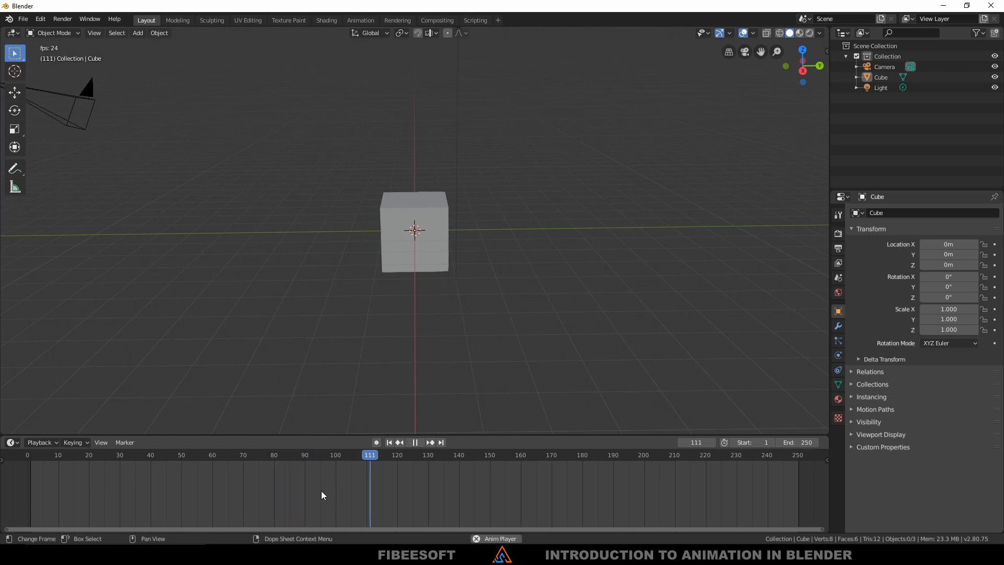
{"action": "key", "text": "space"}
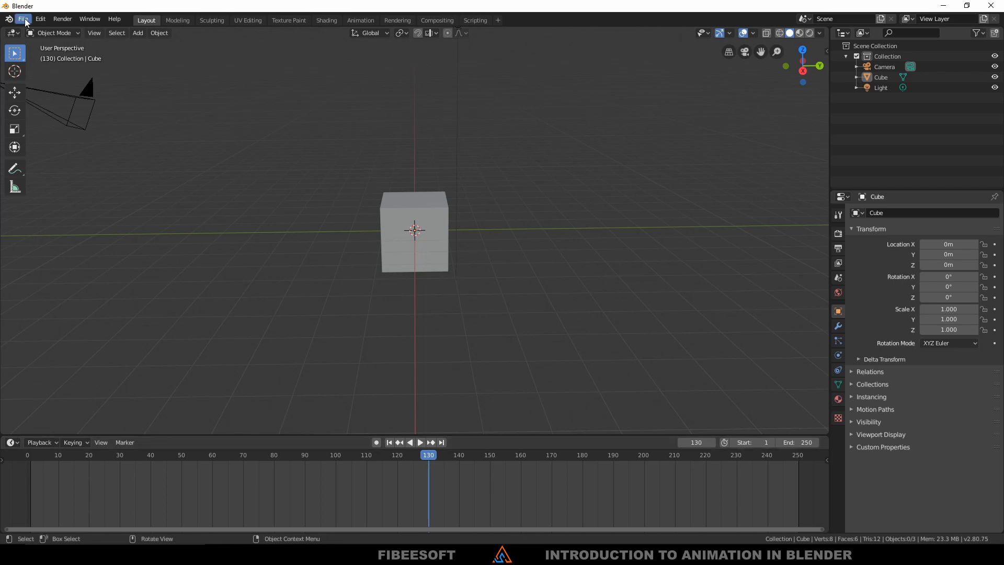
Try the alternative Spacebar Action options in the Keymap preferences and set the action back to Play.
{"action": "left_click", "coordinate": [41, 19]}
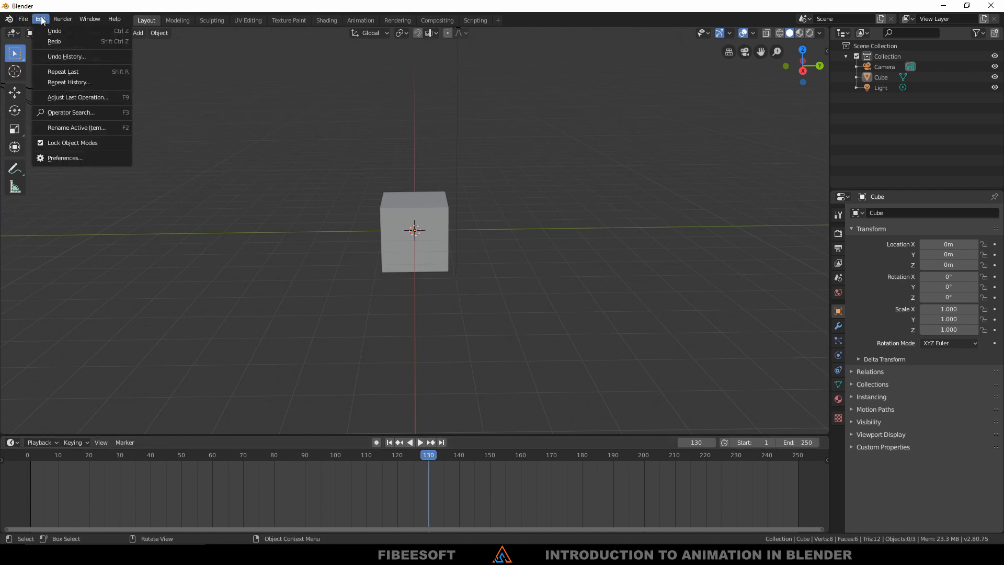
{"action": "left_click", "coordinate": [90, 157]}
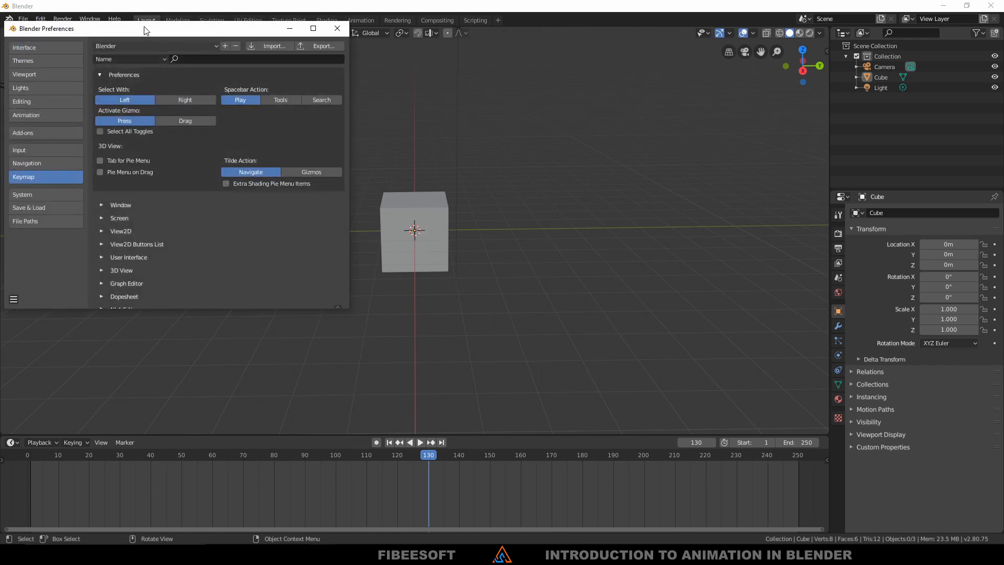
{"action": "left_click_drag", "start_coordinate": [144, 30], "coordinate": [356, 91]}
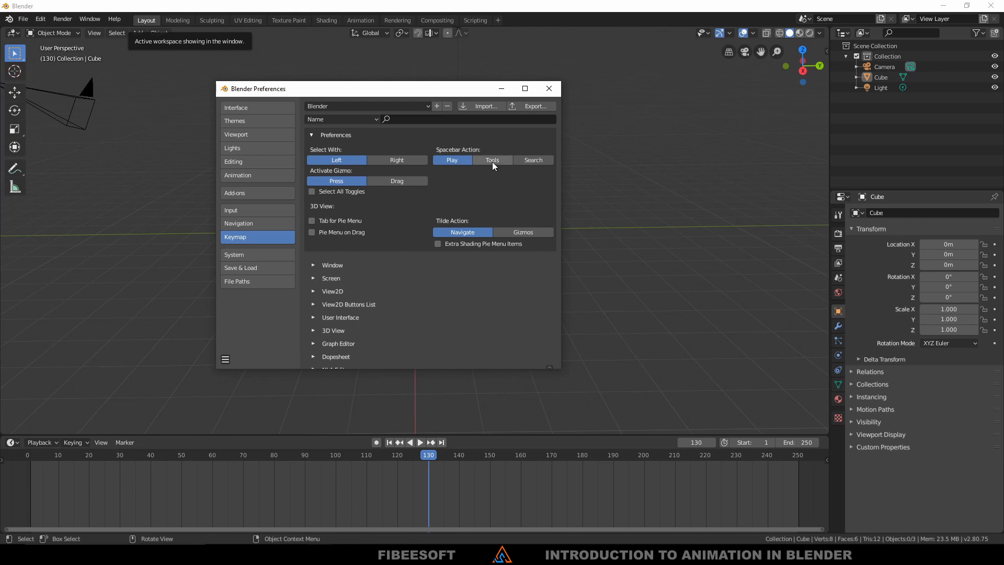
{"action": "left_click", "coordinate": [533, 159]}
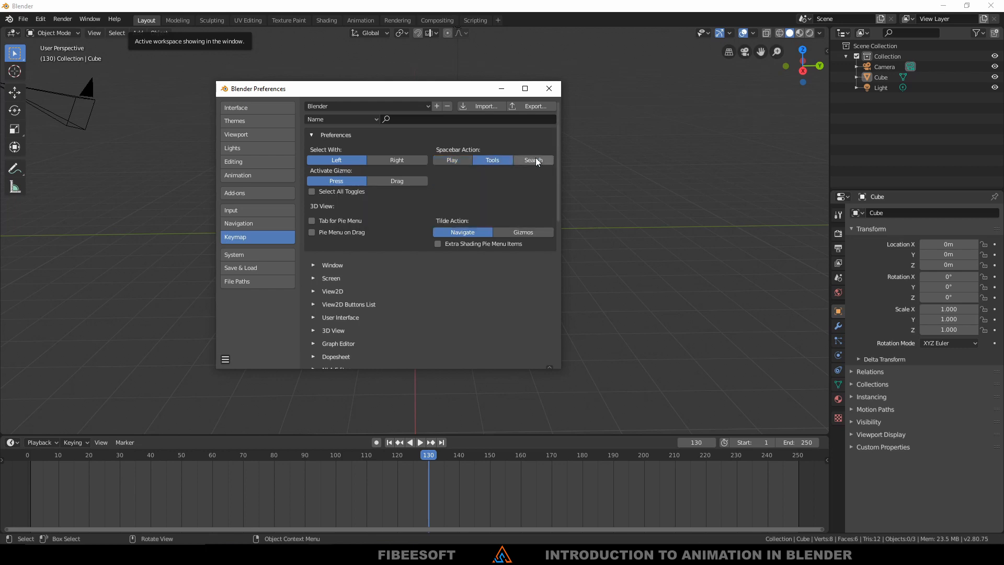
{"action": "left_click", "coordinate": [453, 160]}
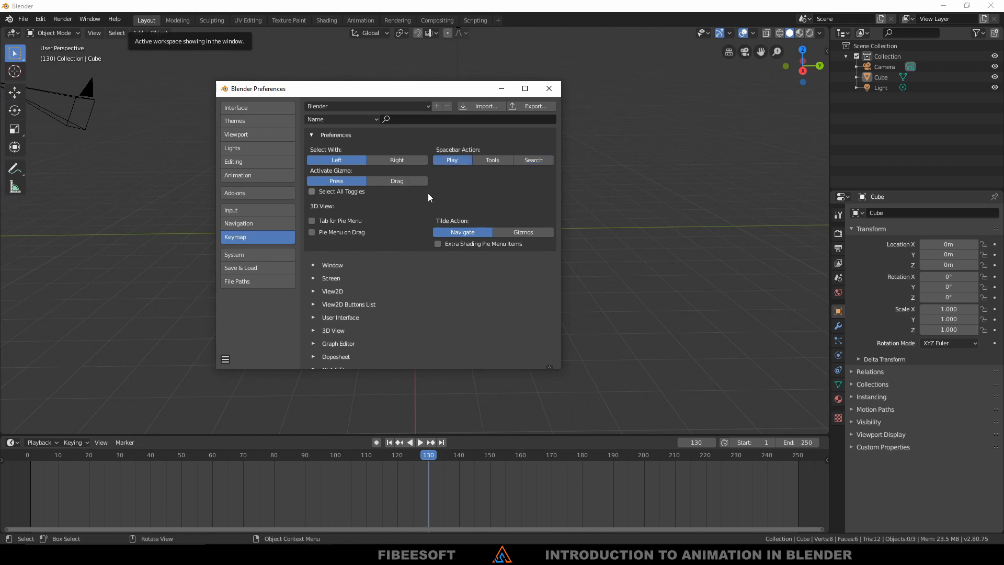
{"action": "left_click", "coordinate": [545, 94]}
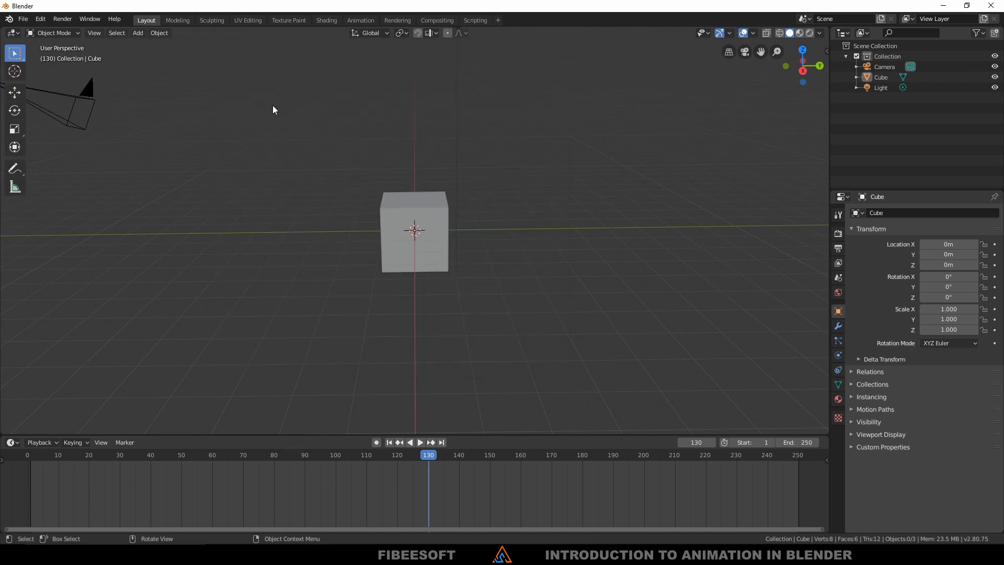
Switch to the Animation workspace, comparing it with the Layout workspace.
{"action": "left_click", "coordinate": [365, 21]}
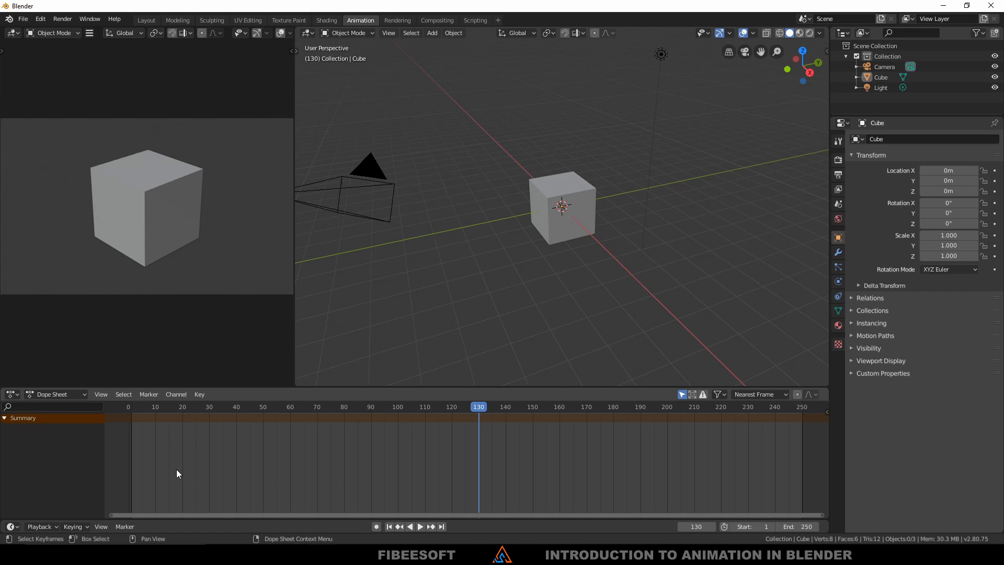
{"action": "left_click", "coordinate": [146, 21]}
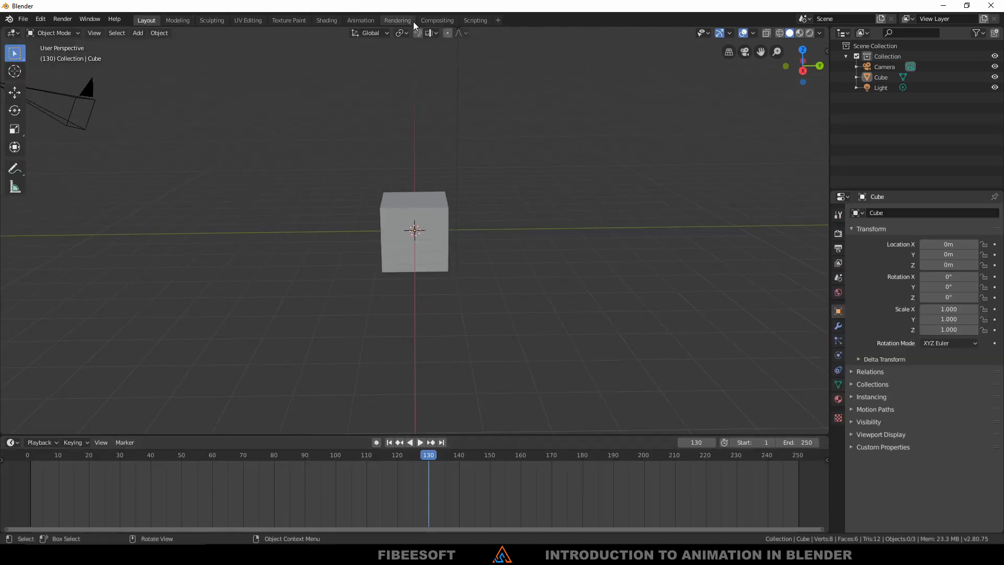
{"action": "left_click", "coordinate": [352, 21]}
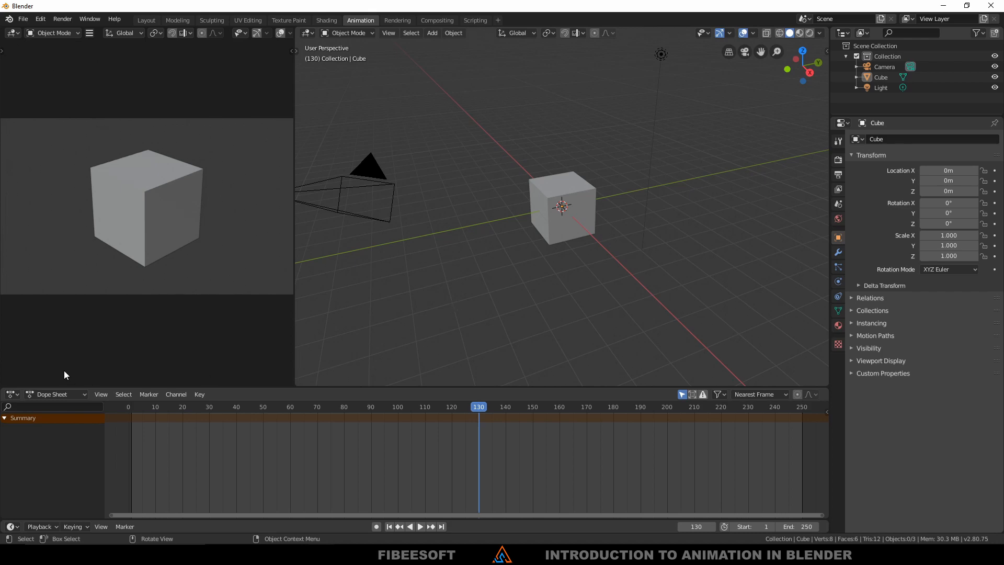
Select the cube and show it in the front orthographic view.
{"action": "left_click", "coordinate": [590, 214]}
{"action": "middle_click_drag", "start_coordinate": [531, 252], "coordinate": [613, 232]}
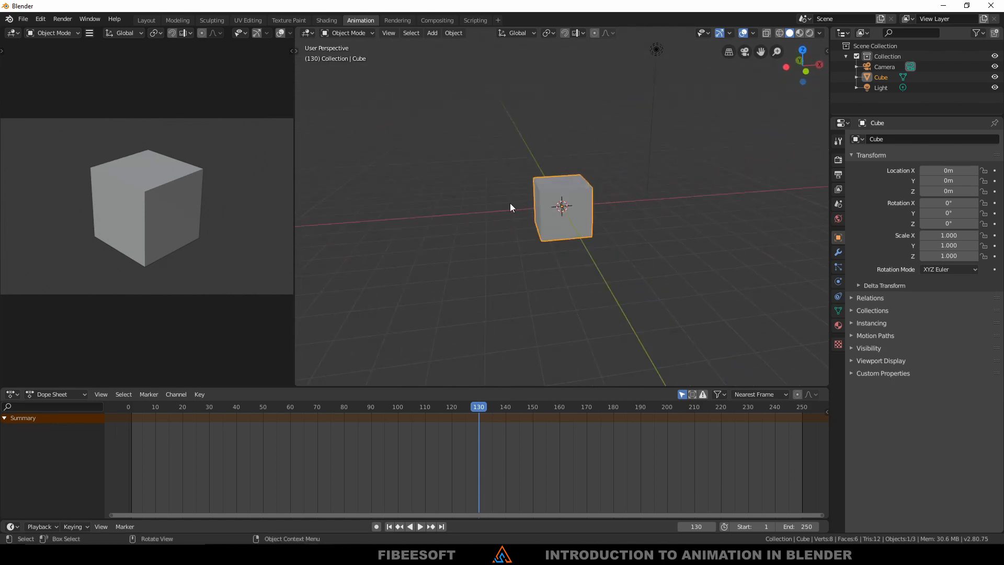
{"action": "key", "text": "KP_1"}
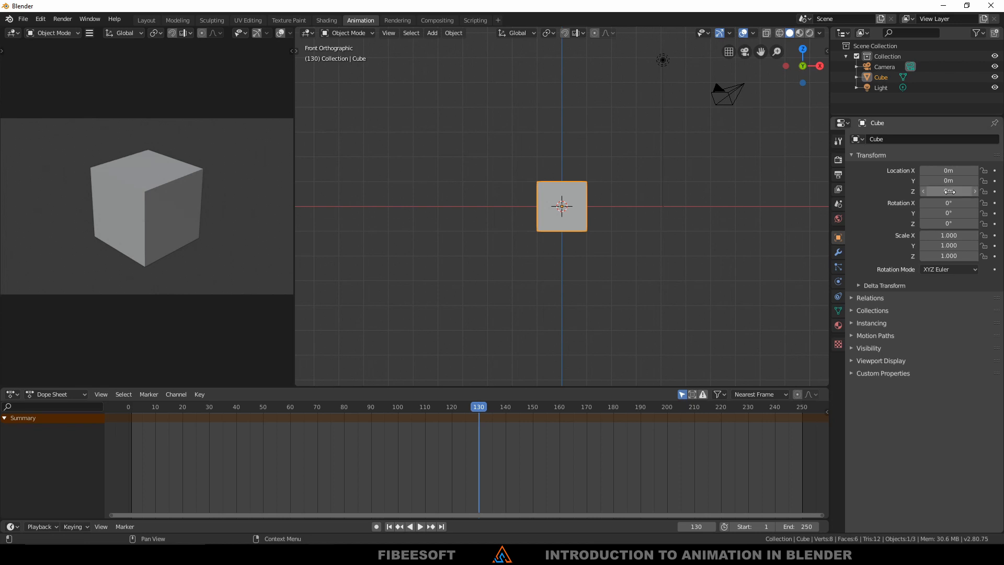
Try the cube at a Location X of -6 m and reset its Location X to 0 m.
{"action": "left_click", "coordinate": [954, 168]}
{"action": "type", "text": "-6"}
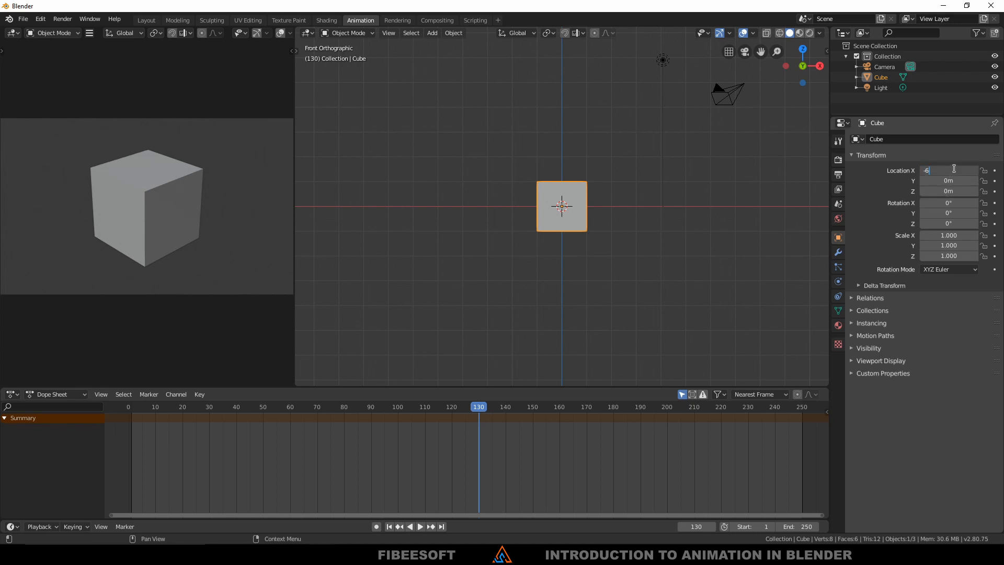
{"action": "key", "text": "Return"}
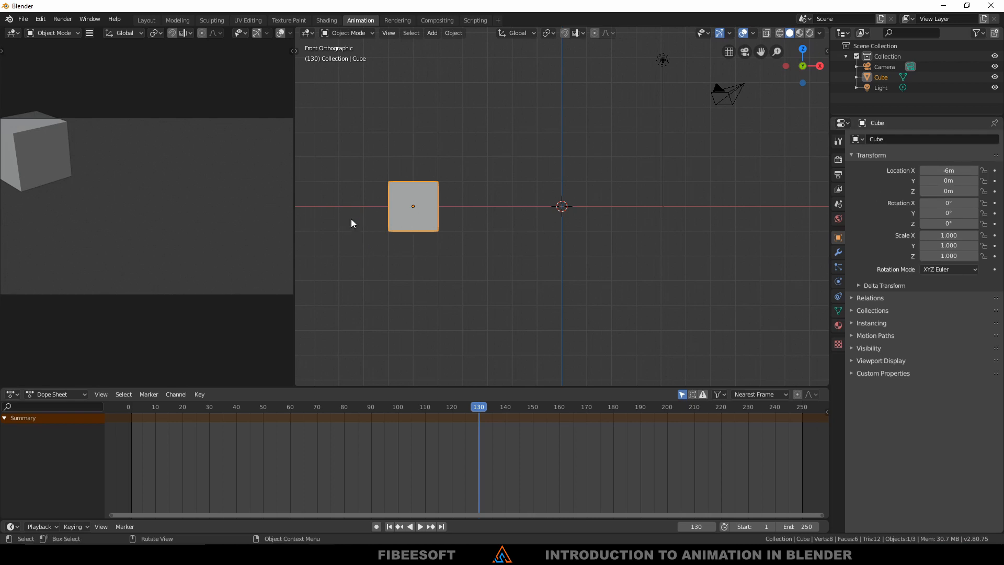
{"action": "left_click", "coordinate": [941, 170]}
{"action": "type", "text": "0"}
{"action": "key", "text": "Return"}
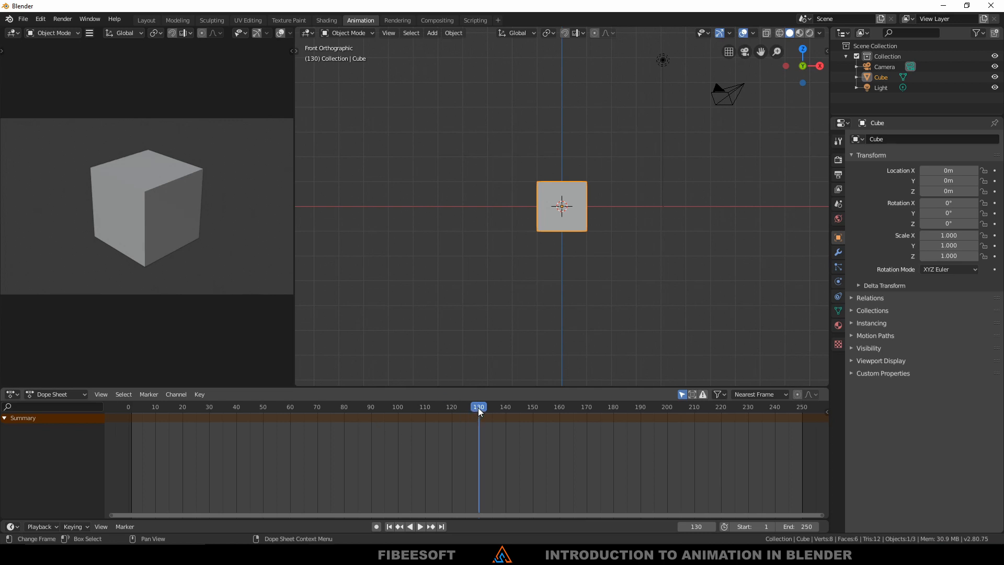
Insert a Location keyframe for the cube at frame 0.
{"action": "left_click_drag", "start_coordinate": [479, 406], "coordinate": [117, 397]}
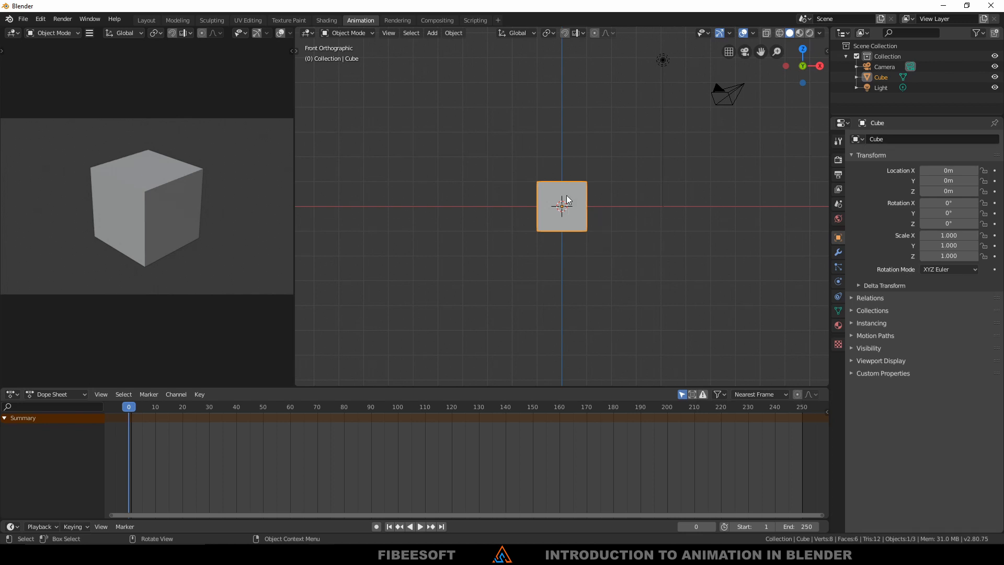
{"action": "right_click", "coordinate": [580, 189]}
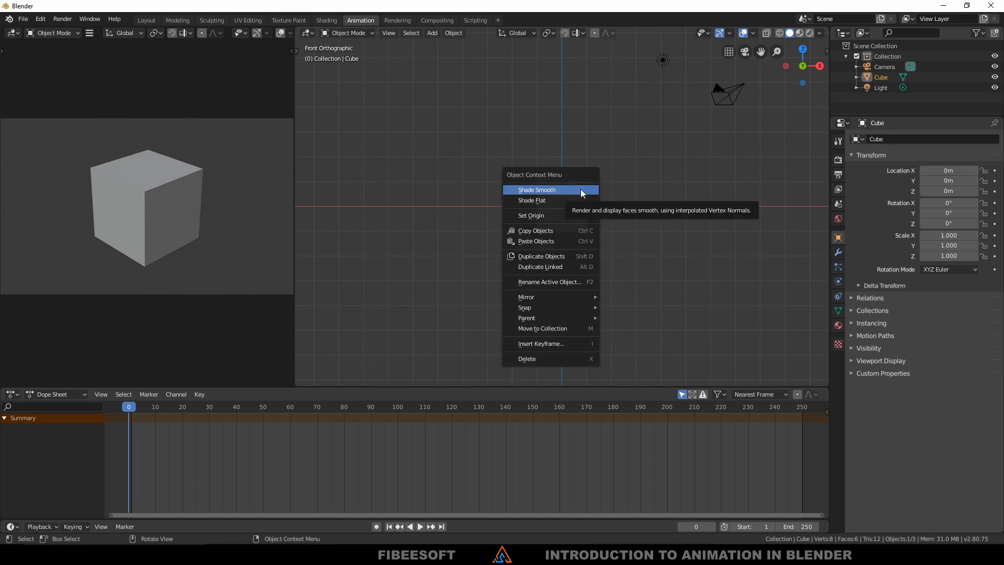
{"action": "right_click", "coordinate": [575, 207]}
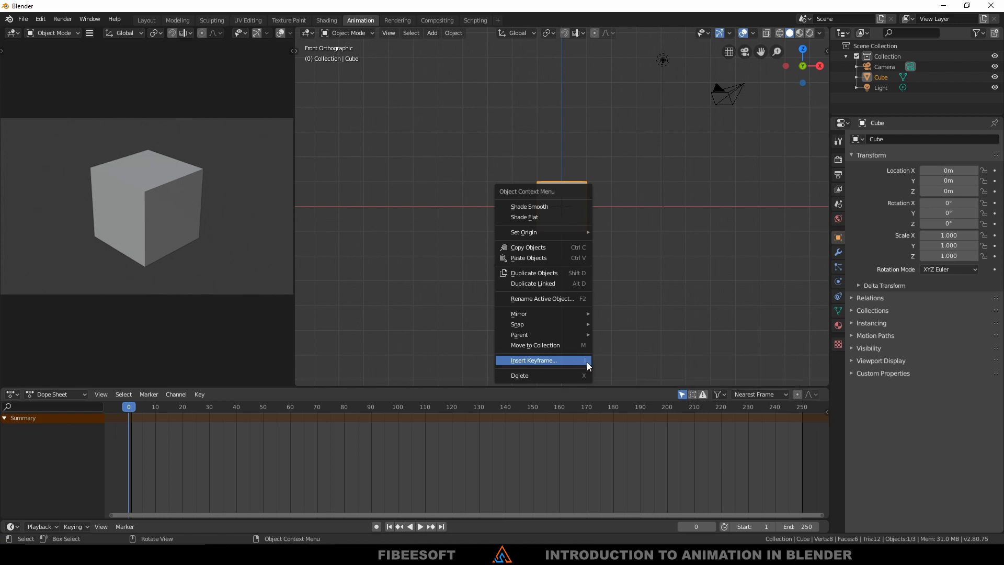
{"action": "left_click", "coordinate": [578, 360]}
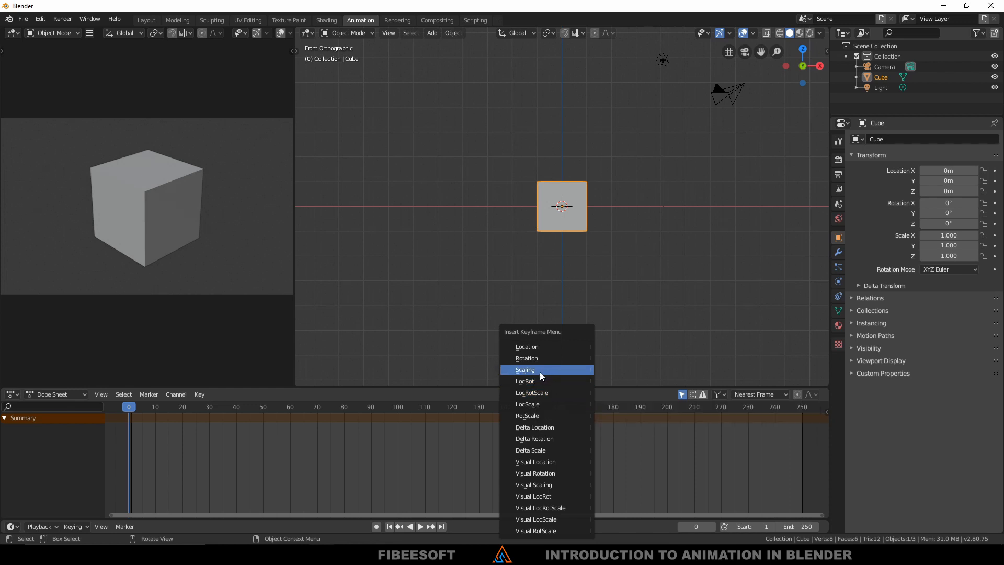
{"action": "left_click", "coordinate": [529, 347]}
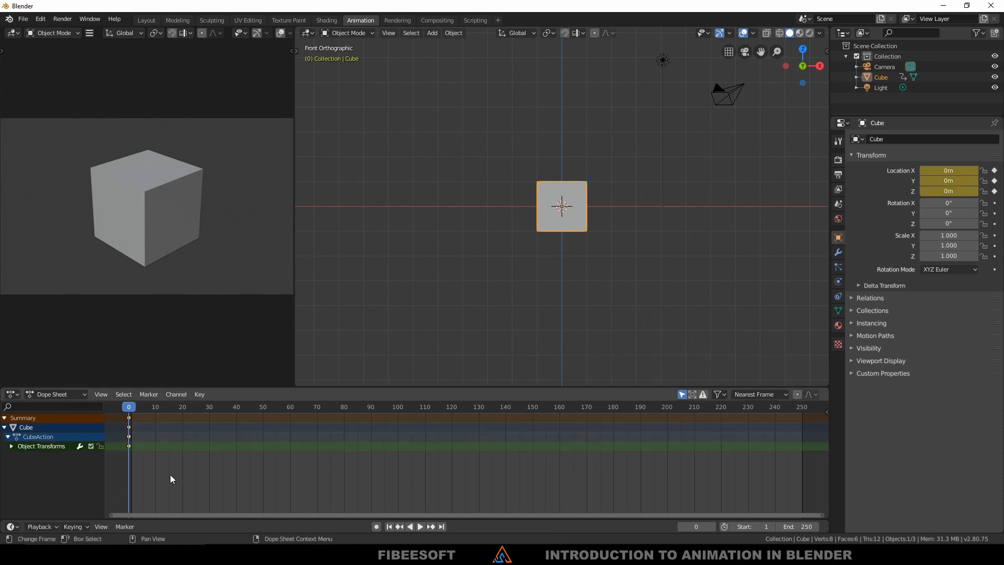
Examine the cube's keyframe in the Dope Sheet by scrubbing to frame 18, toggling its selection and returning to frame 0.
{"action": "left_click", "coordinate": [150, 475]}
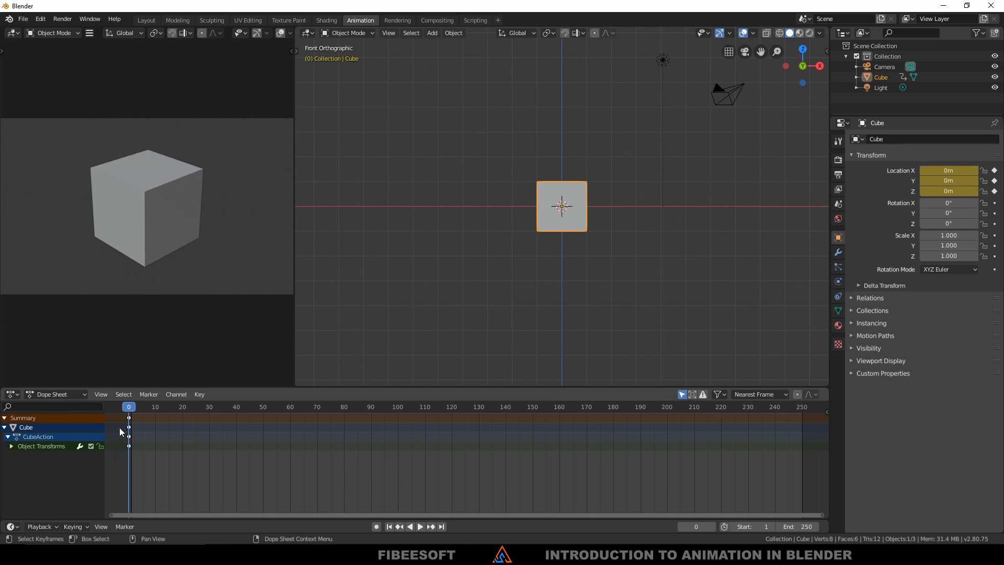
{"action": "left_click_drag", "start_coordinate": [129, 410], "coordinate": [177, 415]}
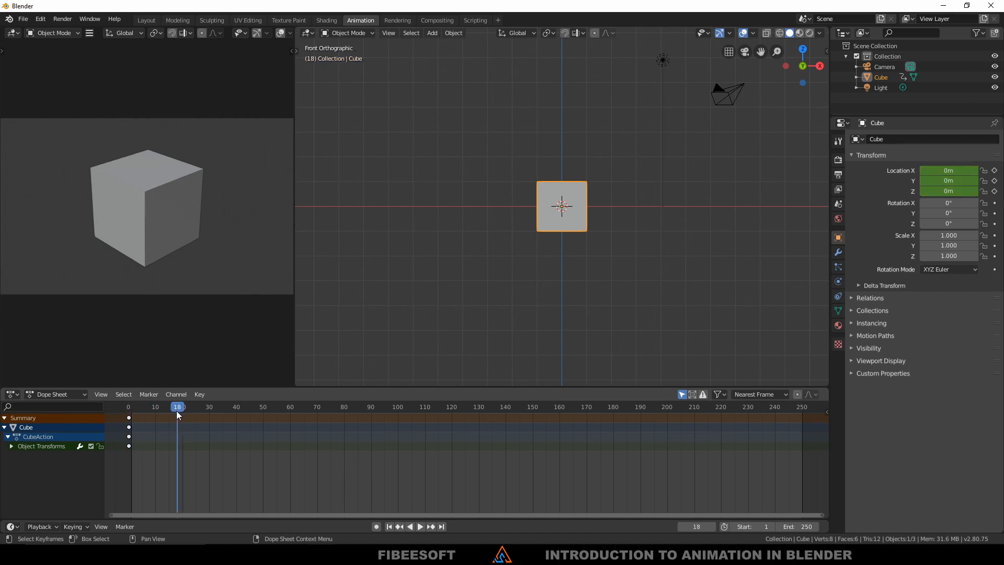
{"action": "left_click", "coordinate": [129, 446]}
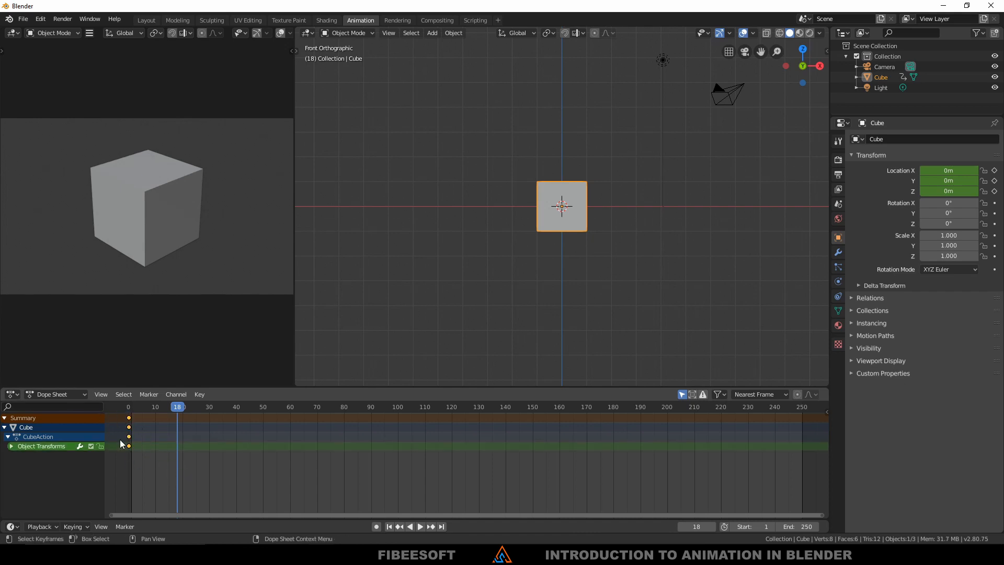
{"action": "left_click", "coordinate": [146, 459]}
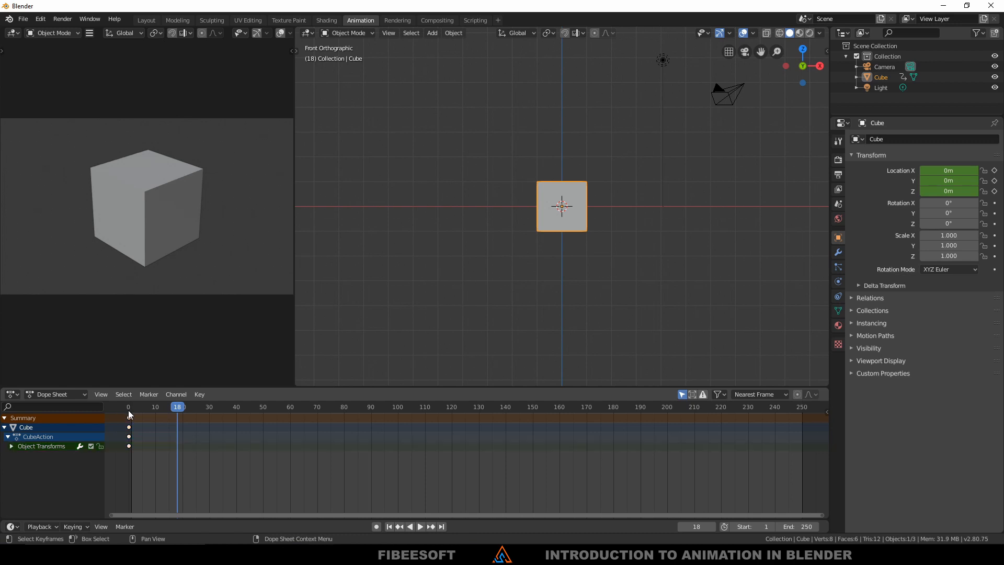
{"action": "left_click", "coordinate": [128, 407]}
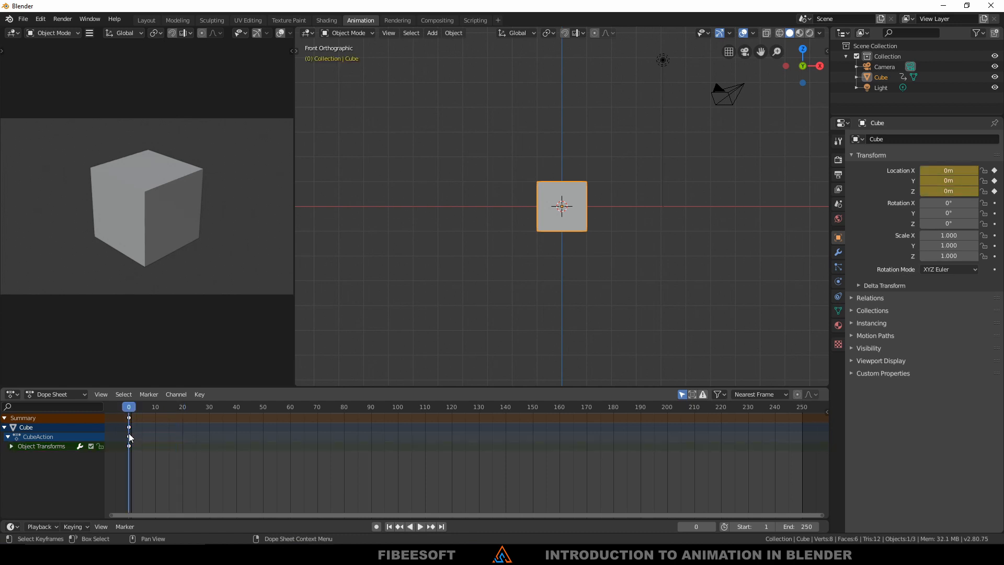
{"action": "left_click", "coordinate": [129, 436]}
At frame 10, move the cube -6 m along the X axis and insert a Location keyframe.
{"action": "key", "text": "space"}
{"action": "left_click_drag", "start_coordinate": [139, 407], "coordinate": [155, 417]}
{"action": "key", "text": "space"}
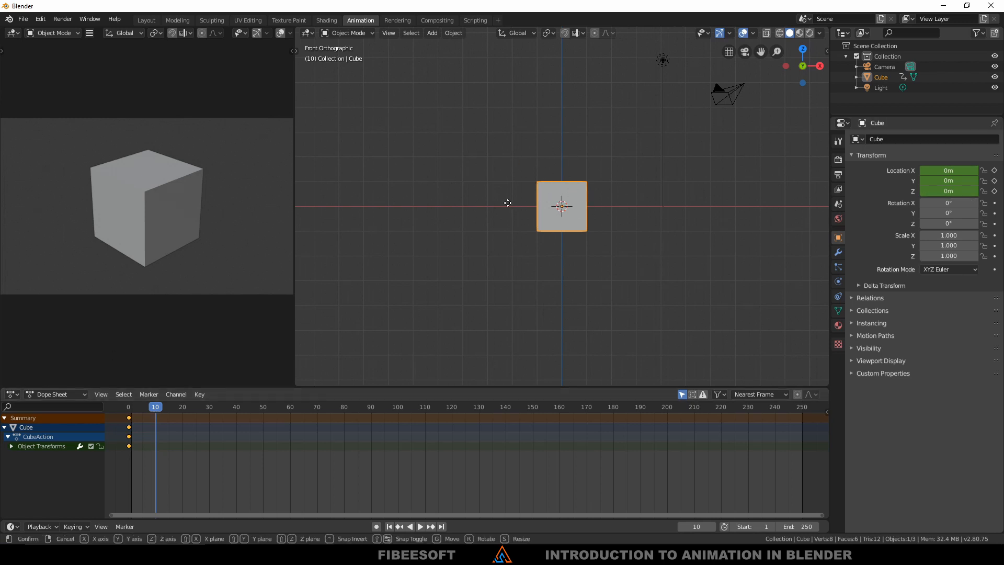
{"action": "key", "text": "g"}
{"action": "type", "text": "x"}
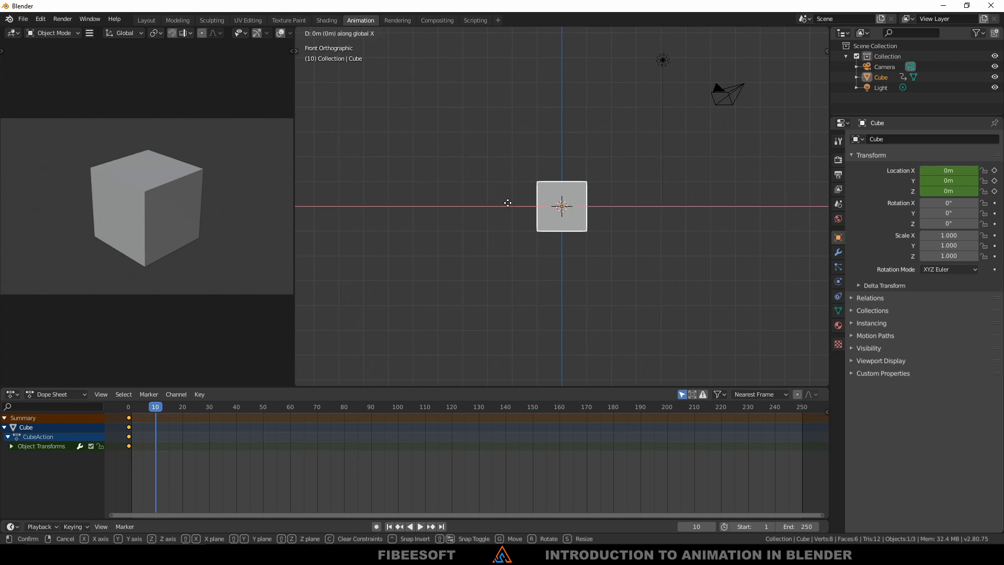
{"action": "type", "text": "-6"}
{"action": "key", "text": "Return"}
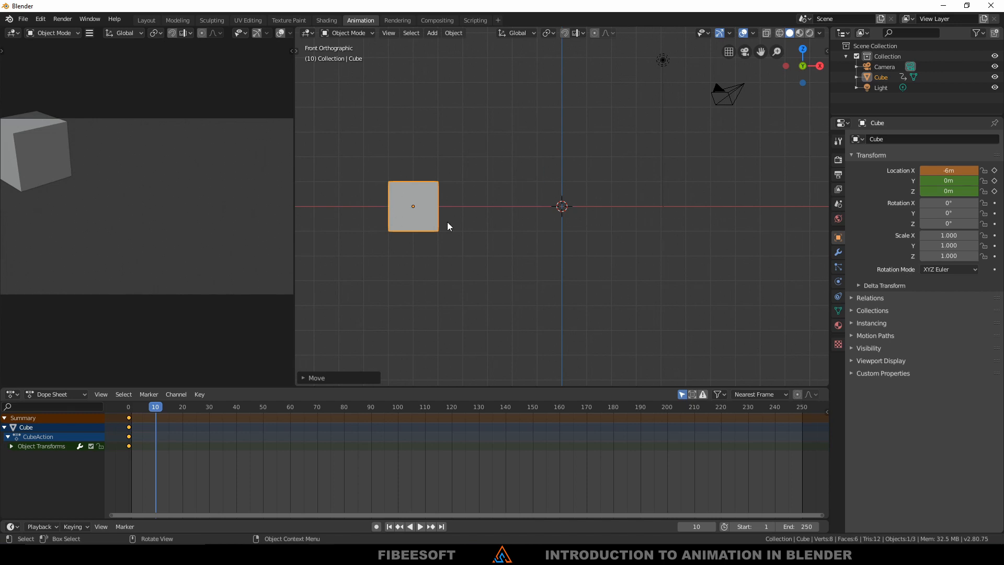
{"action": "key", "text": "i"}
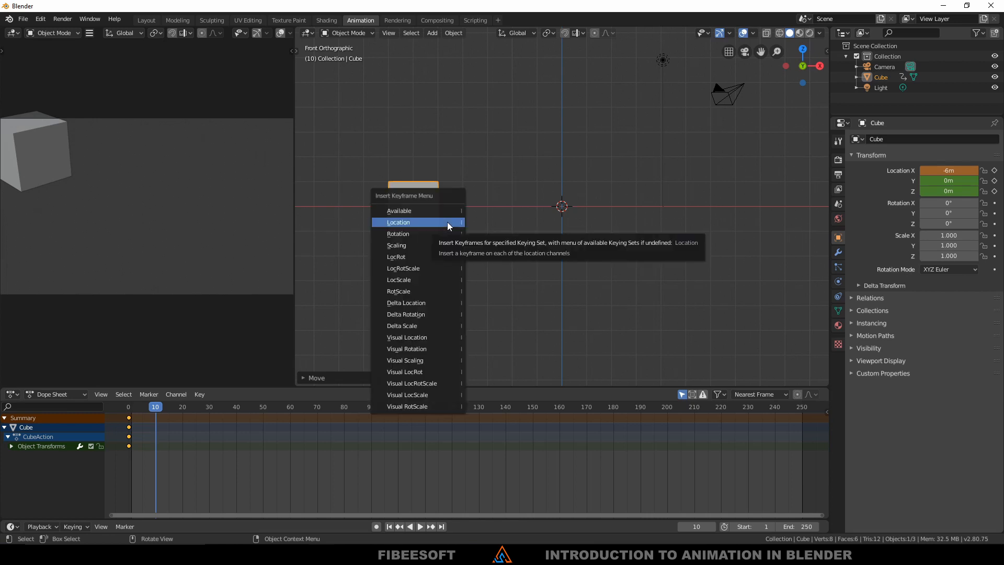
{"action": "left_click", "coordinate": [396, 223]}
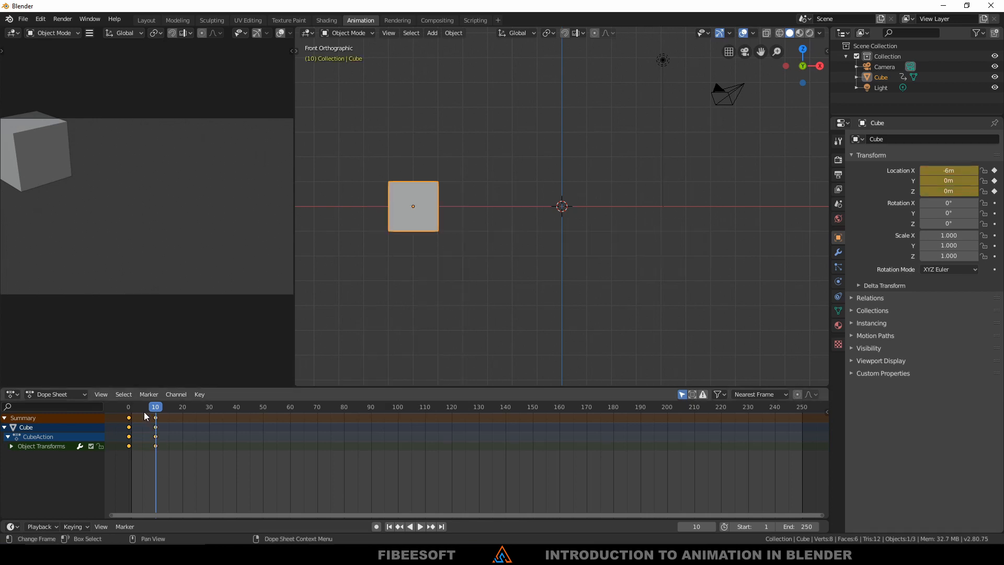
Play the cube's animation from frame 0 and stop it past the keyframe at frame 10.
{"action": "left_click_drag", "start_coordinate": [156, 409], "coordinate": [128, 419]}
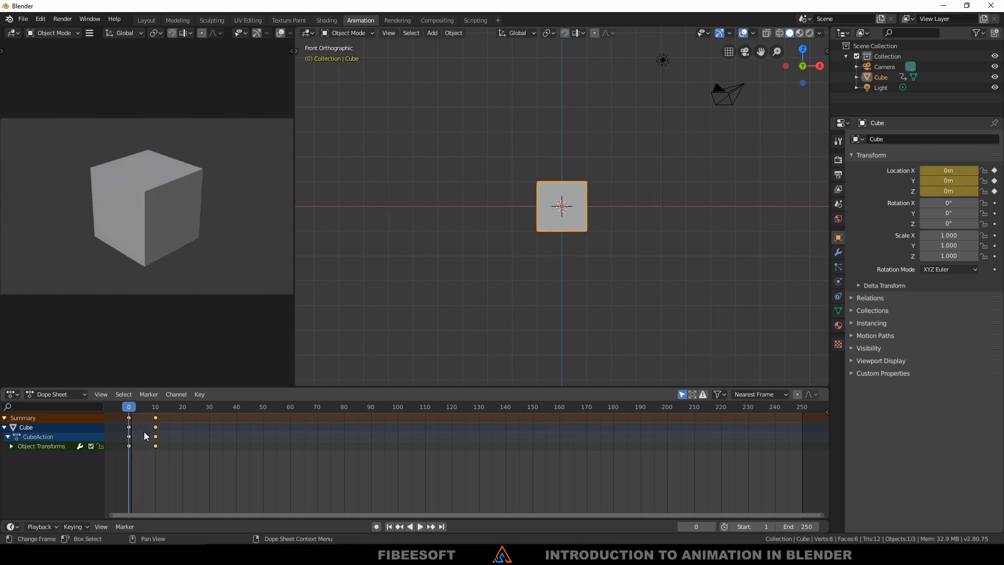
{"action": "key", "text": "space"}
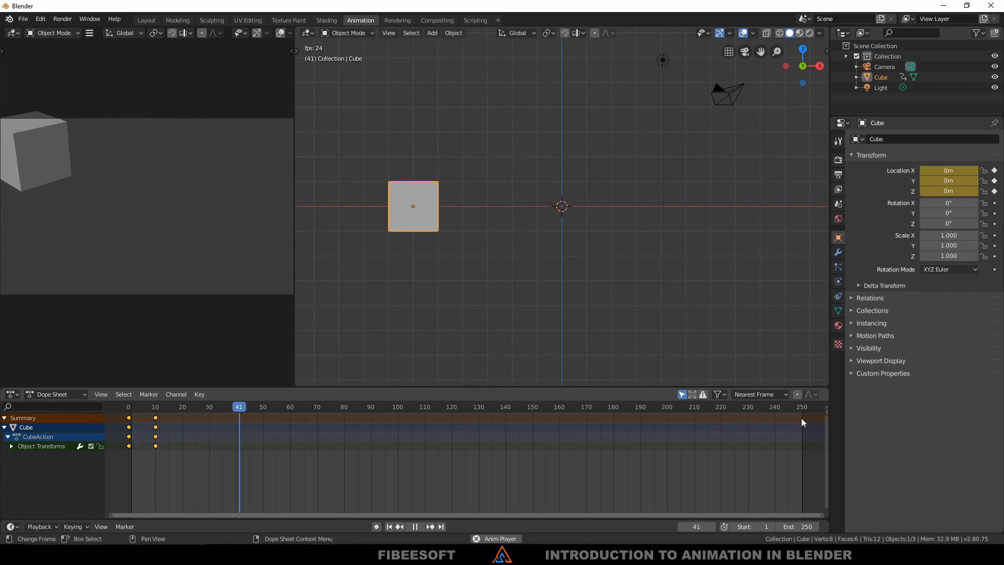
{"action": "key", "text": "space"}
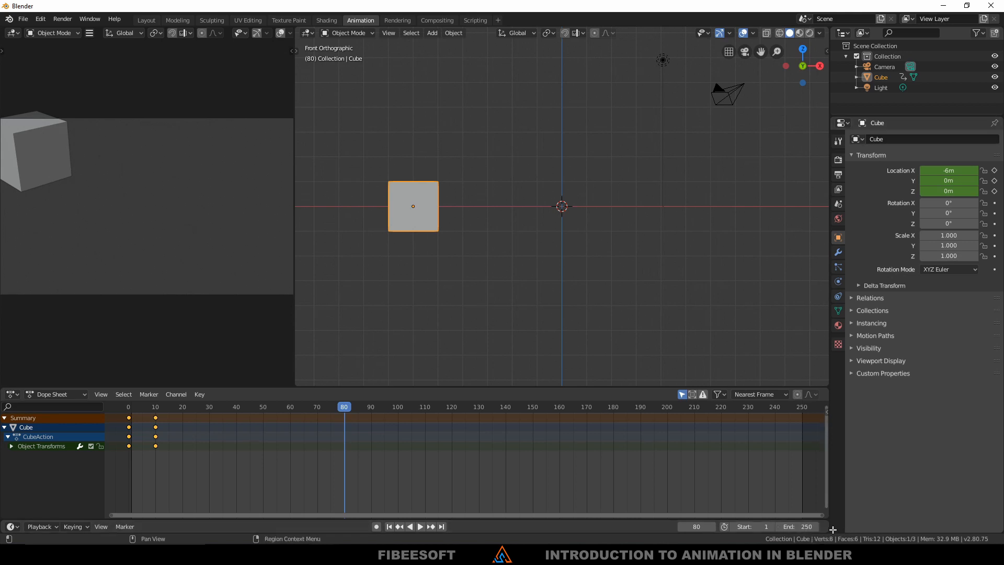
Set the scene's end frame to 30.
{"action": "left_click", "coordinate": [798, 526]}
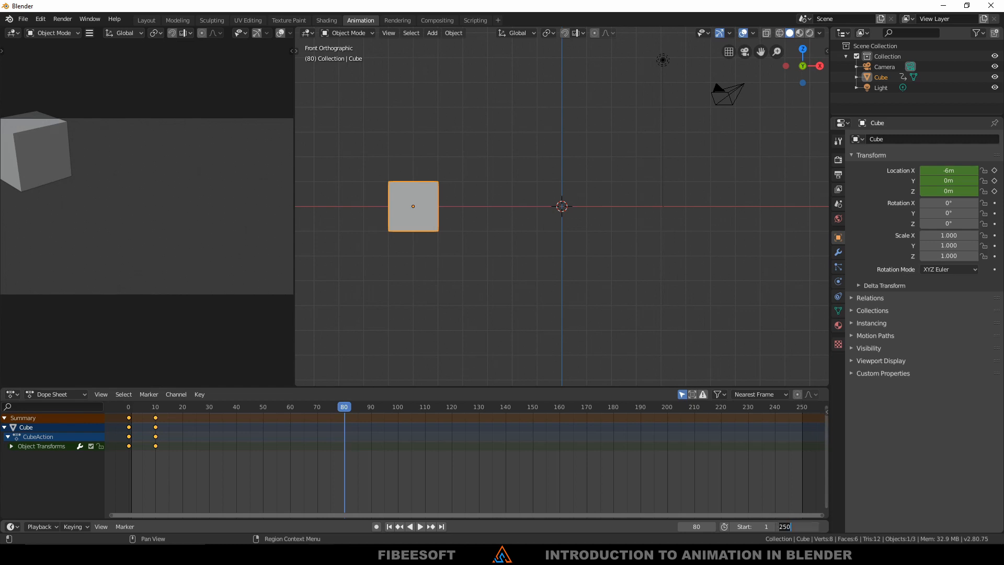
{"action": "type", "text": "30"}
{"action": "key", "text": "Return"}
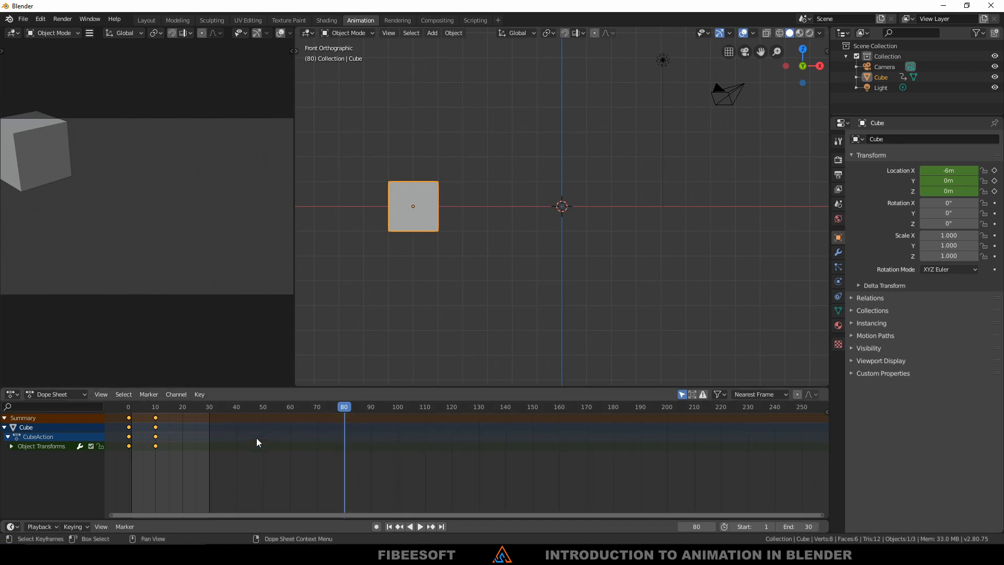
Select the cube's keyframe at frame 0, preview the shortened animation loop, and return to frame 0 with playback stopped.
{"action": "mouse_move", "coordinate": [127, 411]}
{"action": "left_mouse_down"}
{"action": "mouse_move", "coordinate": [211, 425]}
{"action": "mouse_move", "coordinate": [128, 421]}
{"action": "mouse_move", "coordinate": [212, 427]}
{"action": "mouse_move", "coordinate": [130, 419]}
{"action": "left_mouse_up"}
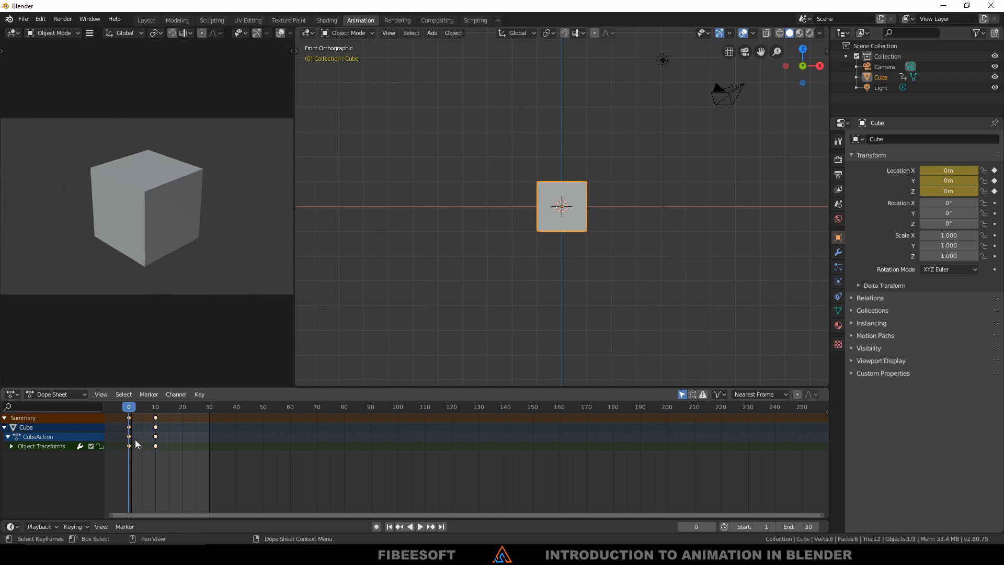
{"action": "left_click", "coordinate": [130, 436]}
{"action": "key", "text": "space"}
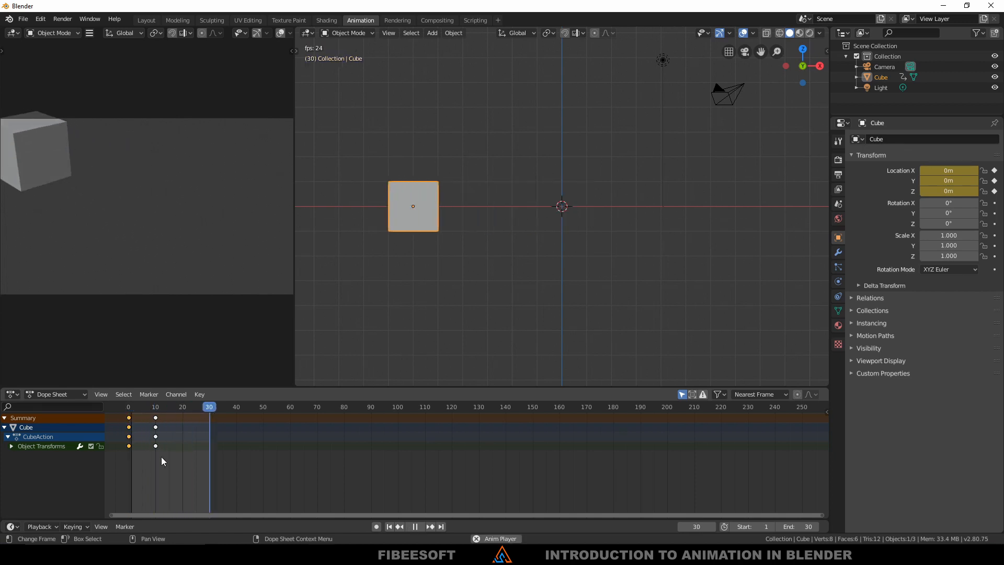
{"action": "key", "text": "space"}
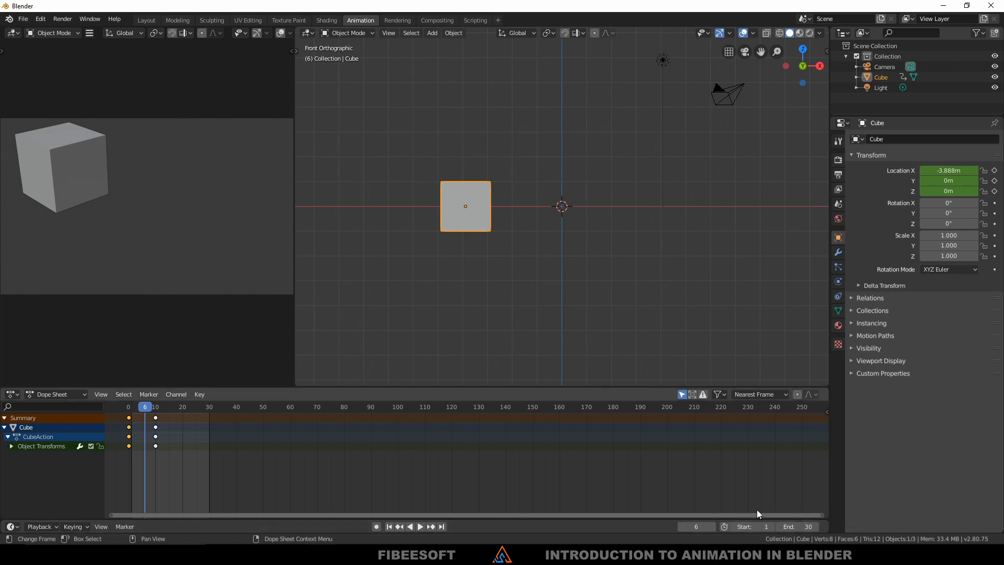
{"action": "key", "text": "space"}
{"action": "left_click", "coordinate": [129, 408]}
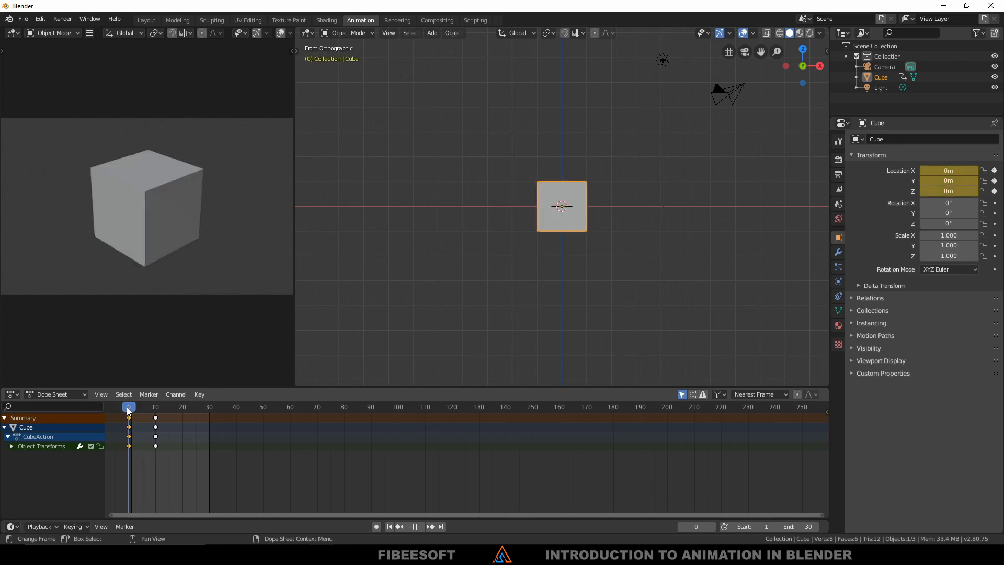
{"action": "key", "text": "space"}
Move the selected keyframe from frame 0 to frame 1 and set the current frame to 1.
{"action": "key", "text": "g"}
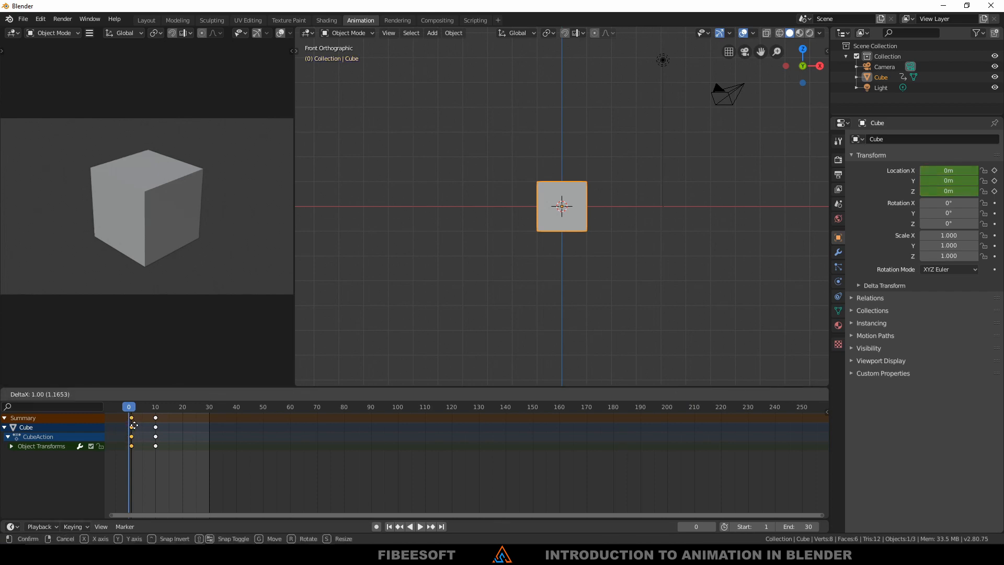
{"action": "left_click", "coordinate": [134, 425]}
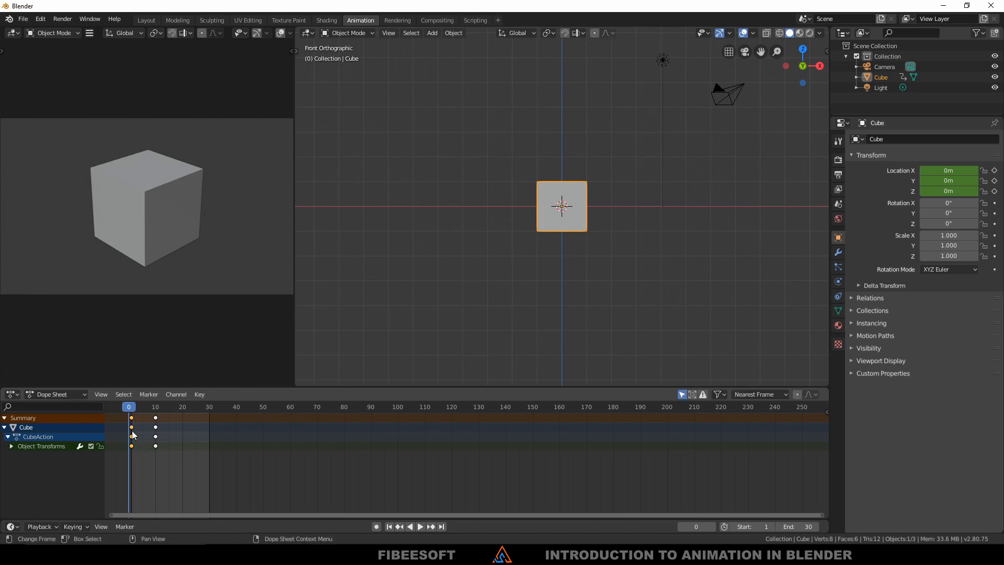
{"action": "left_click", "coordinate": [132, 407]}
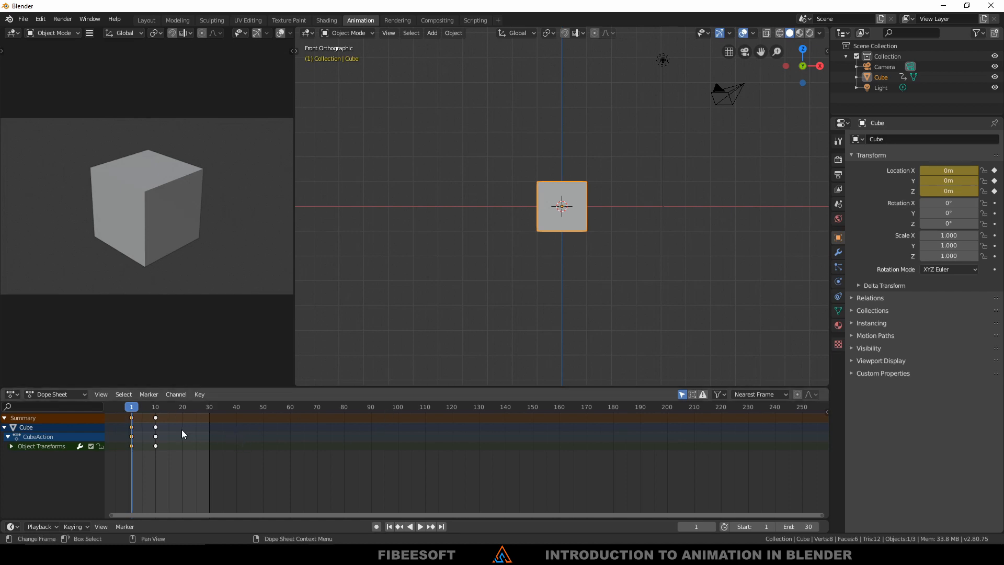
Preview the cube's motion between its keyframes at frames 1 and 10 by playing and scrubbing the timeline.
{"action": "key", "text": "space"}
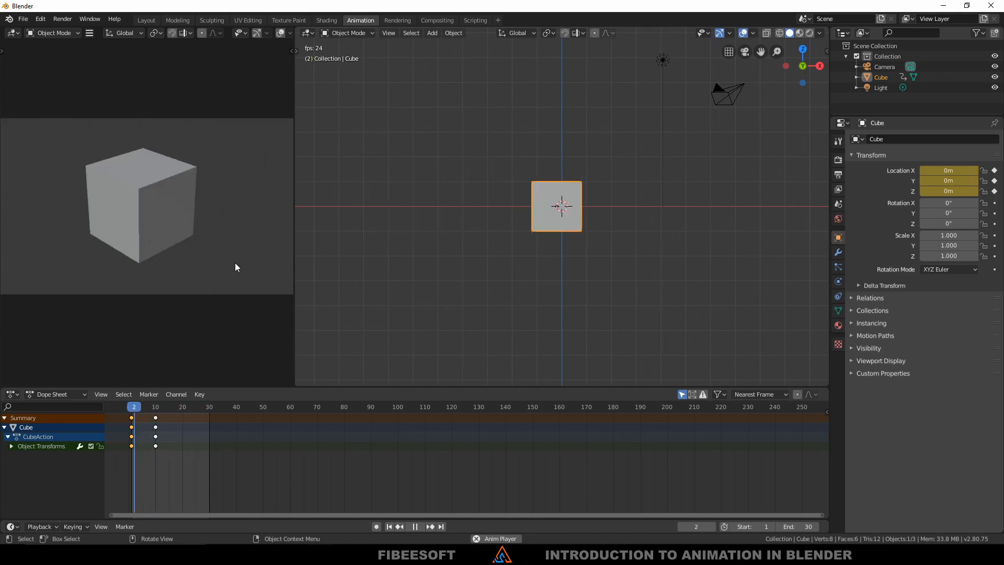
{"action": "key", "text": "space"}
{"action": "left_click", "coordinate": [156, 409]}
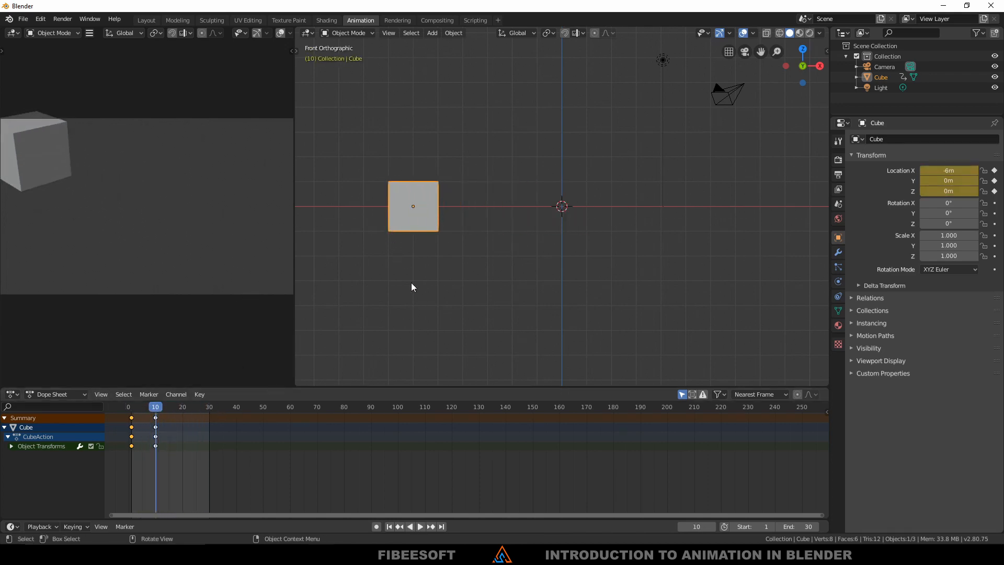
{"action": "left_click_drag", "start_coordinate": [158, 409], "coordinate": [132, 407]}
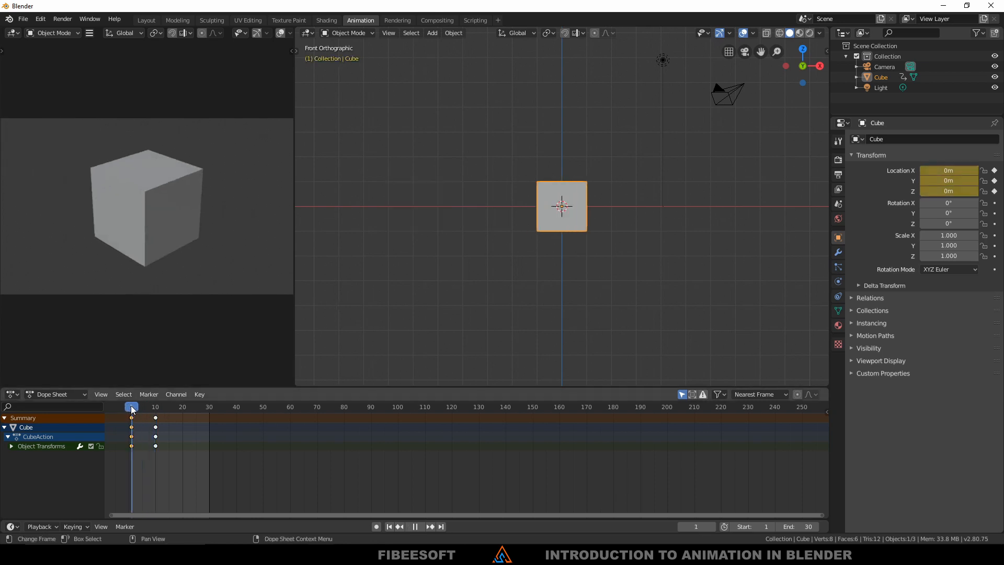
{"action": "key", "text": "space"}
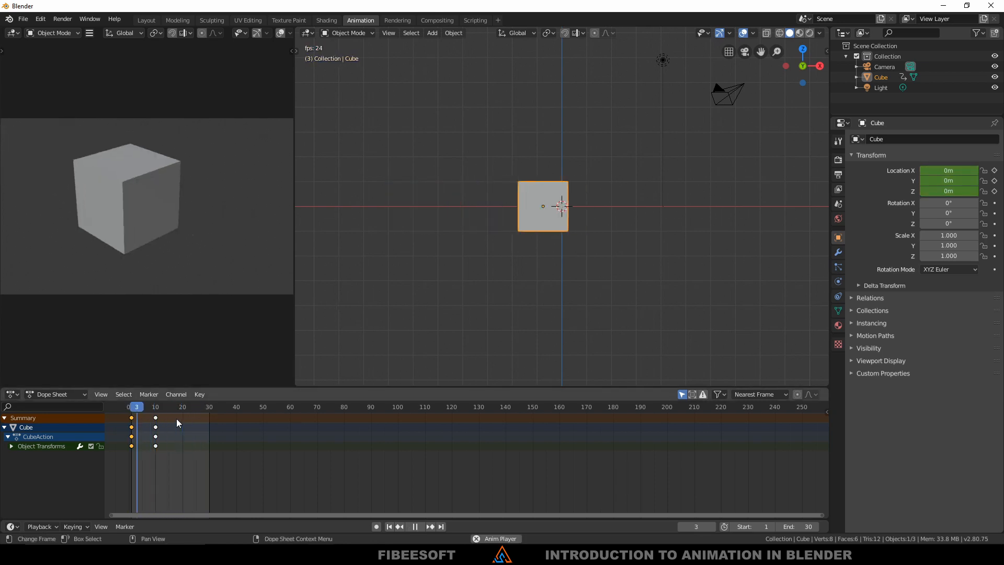
{"action": "key", "text": "space"}
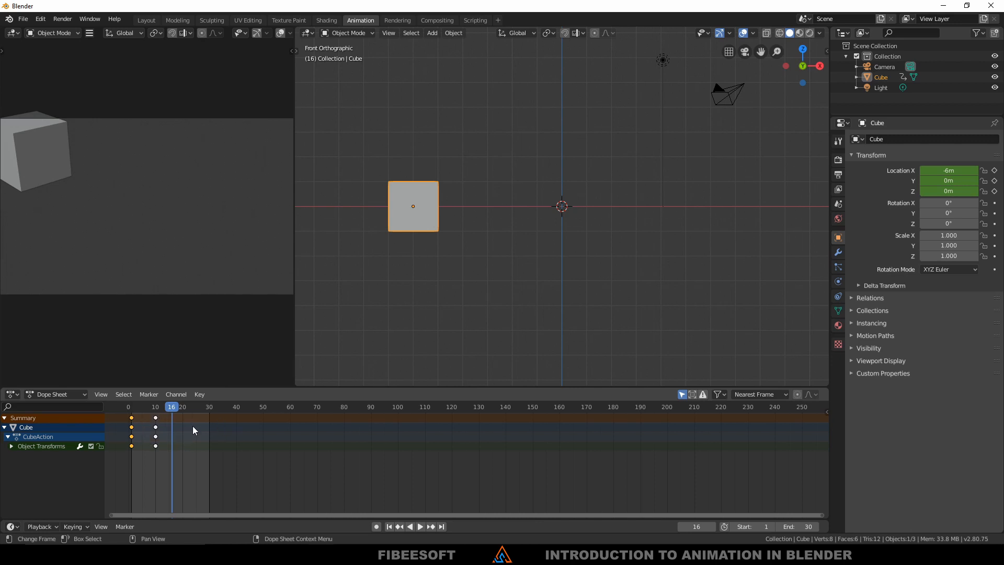
Move the cube's keyframe at frame 10 to frame 30.
{"action": "left_click", "coordinate": [158, 436]}
{"action": "left_click", "coordinate": [157, 411]}
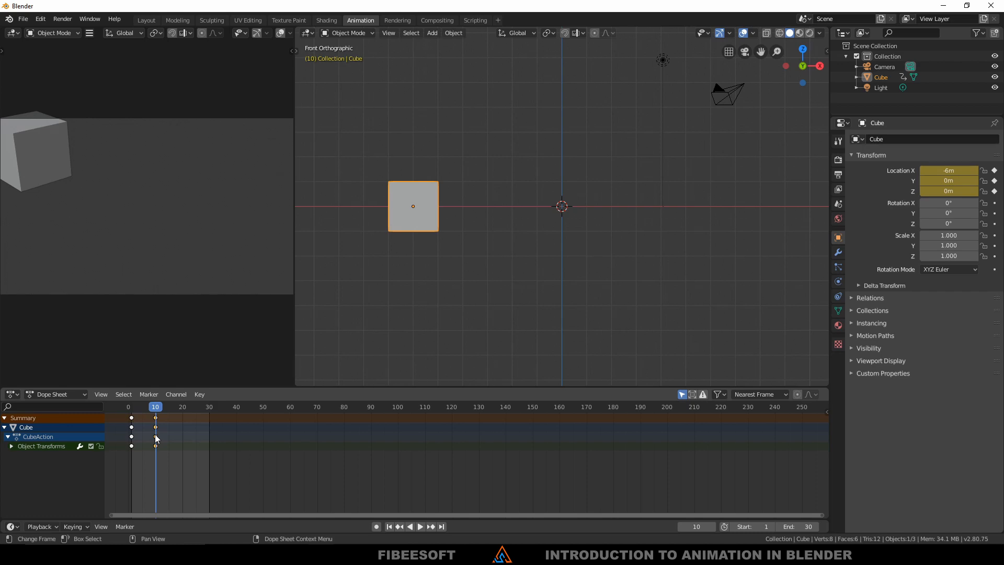
{"action": "key", "text": "g"}
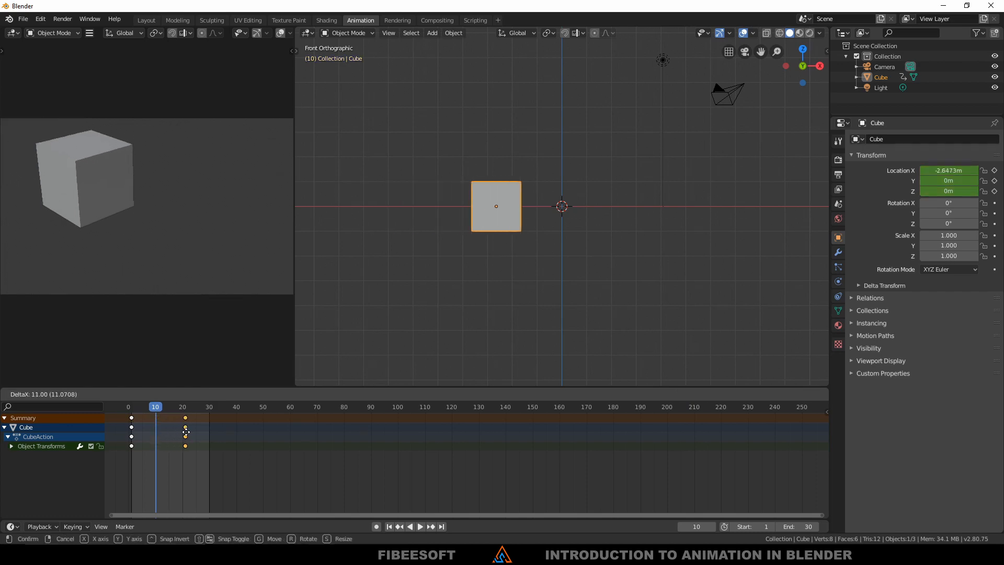
{"action": "left_click", "coordinate": [208, 438]}
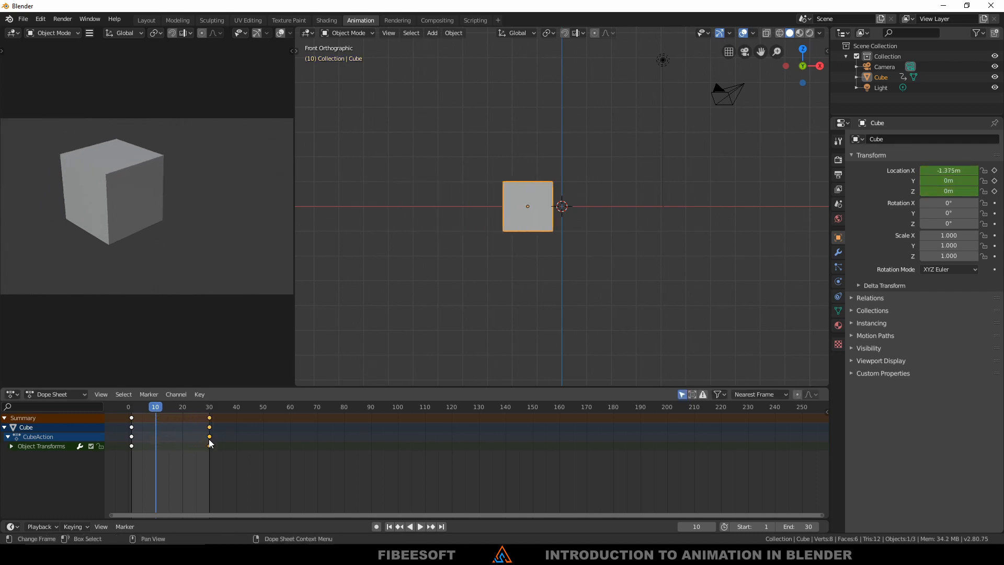
Play the slowed-down cube animation from frame 1 and stop it at frame 30.
{"action": "left_click_drag", "start_coordinate": [156, 405], "coordinate": [132, 403]}
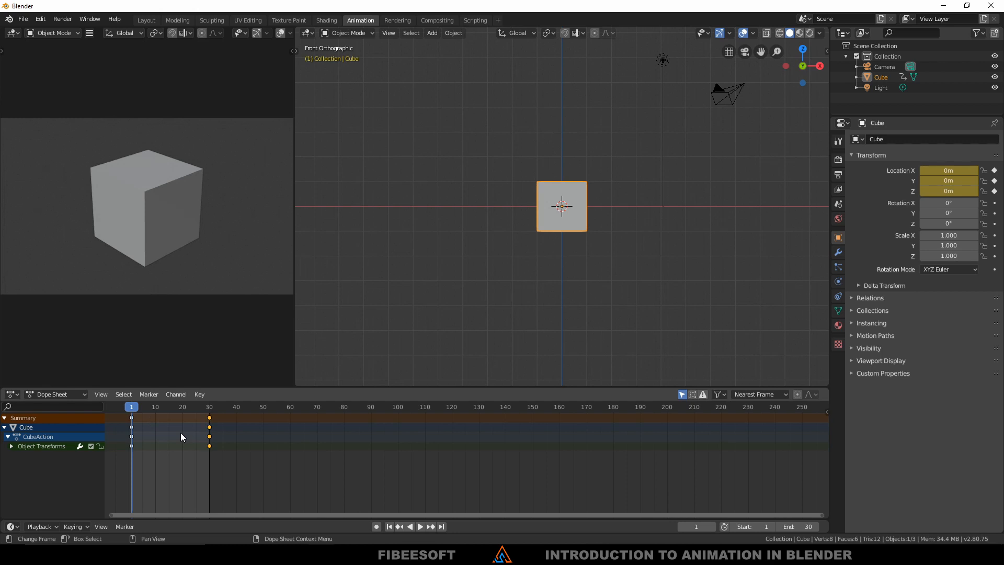
{"action": "key", "text": "space"}
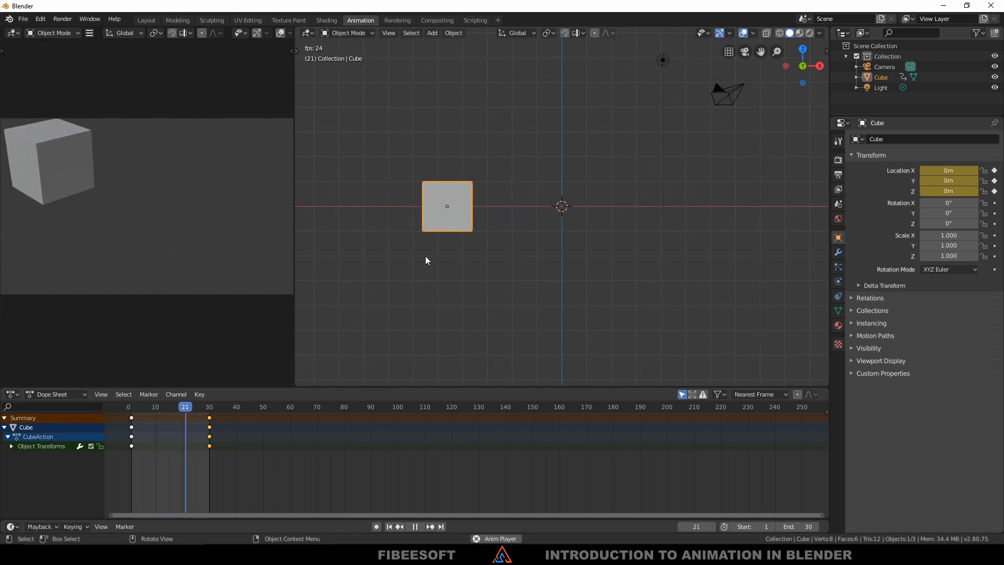
{"action": "key", "text": "space"}
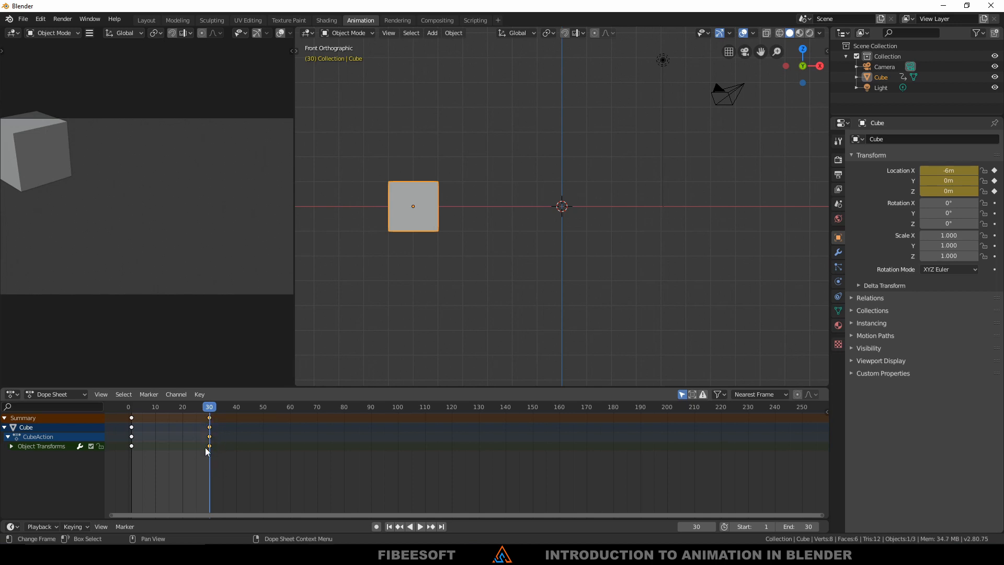
Examine the cube's channel hierarchy in the Dope Sheet by collapsing it and expanding it again down to the X, Y and Z Location channels.
{"action": "left_click", "coordinate": [11, 446]}
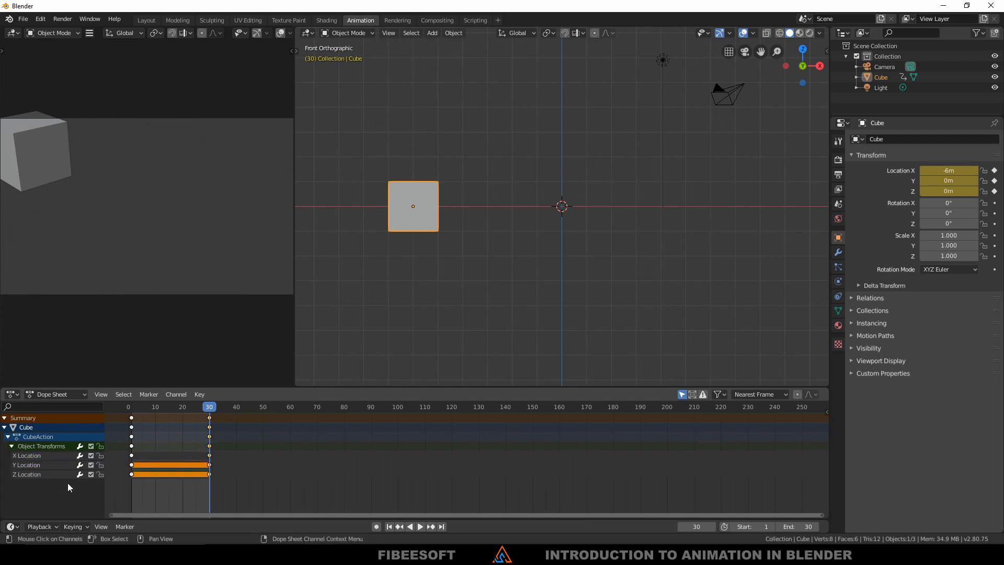
{"action": "left_click", "coordinate": [11, 447]}
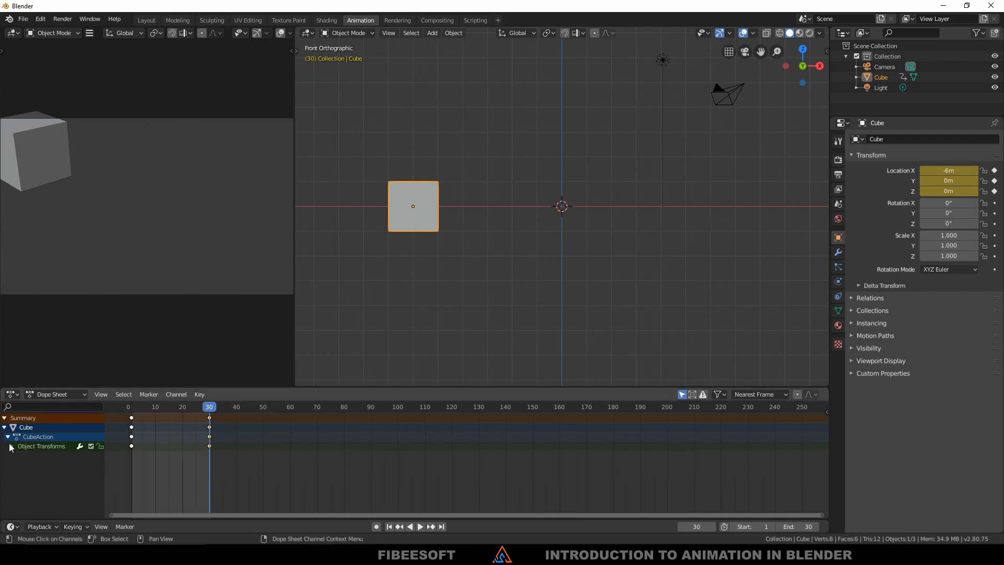
{"action": "left_click", "coordinate": [7, 437]}
{"action": "left_click", "coordinate": [5, 427]}
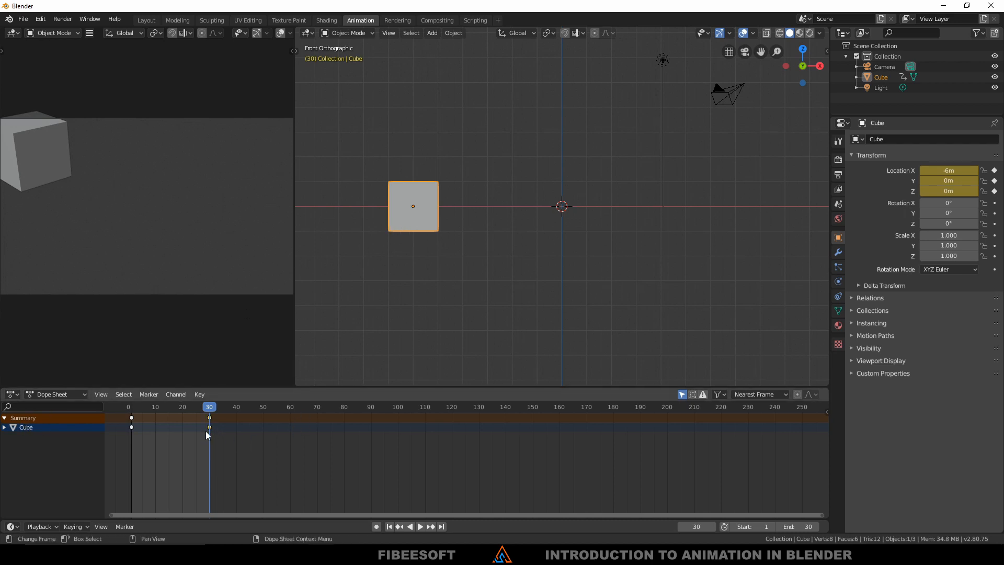
{"action": "left_click", "coordinate": [5, 429]}
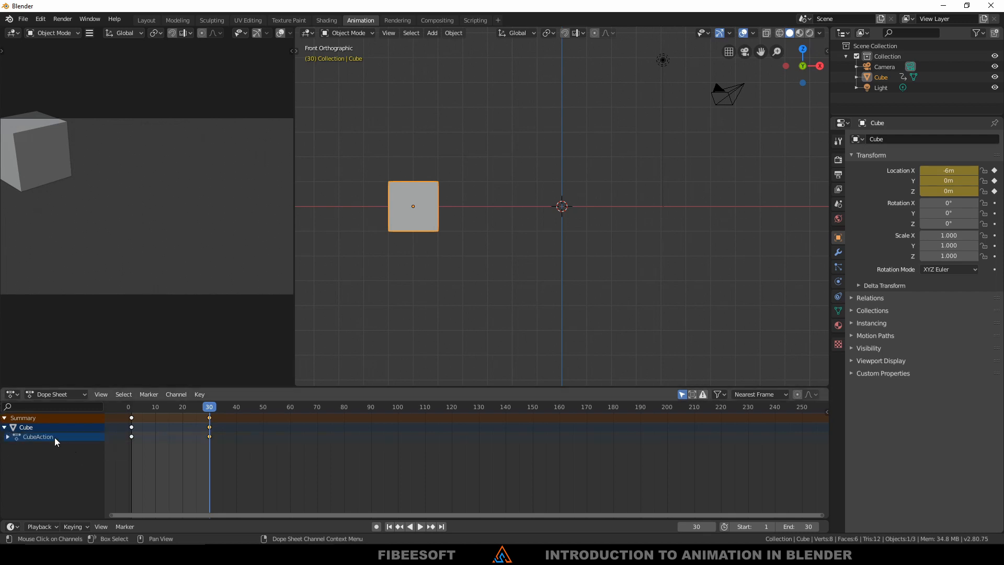
{"action": "left_click", "coordinate": [7, 437]}
{"action": "left_click", "coordinate": [11, 446]}
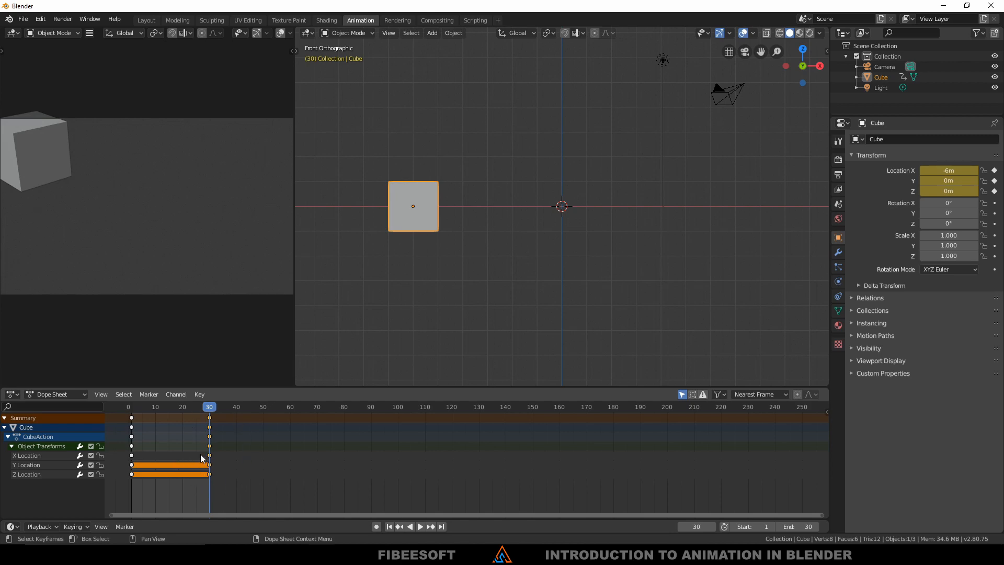
Deselect all keyframes and highlight the X, Y and Z Location channels one after another.
{"action": "left_click", "coordinate": [255, 481]}
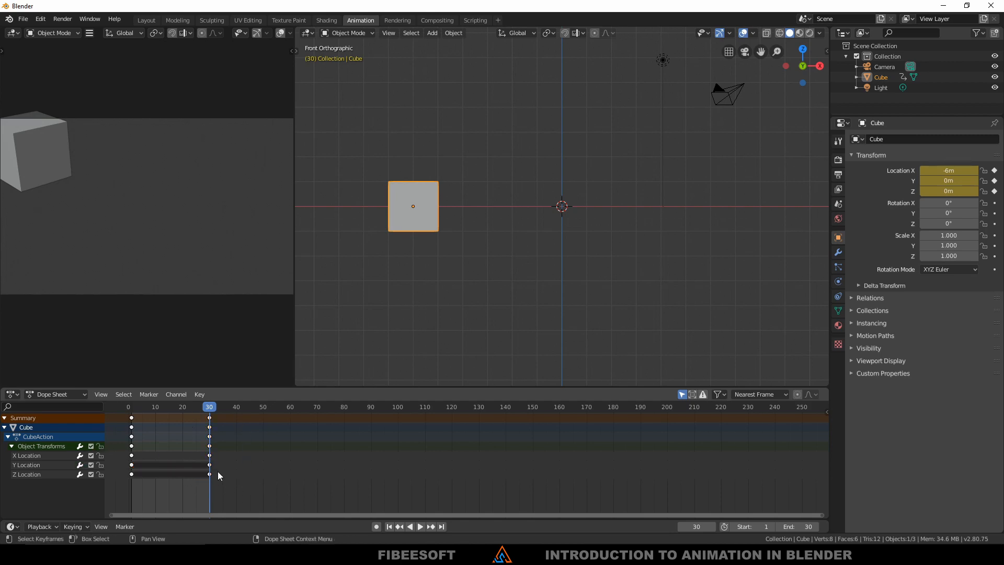
{"action": "left_click", "coordinate": [35, 454]}
{"action": "left_click", "coordinate": [41, 466]}
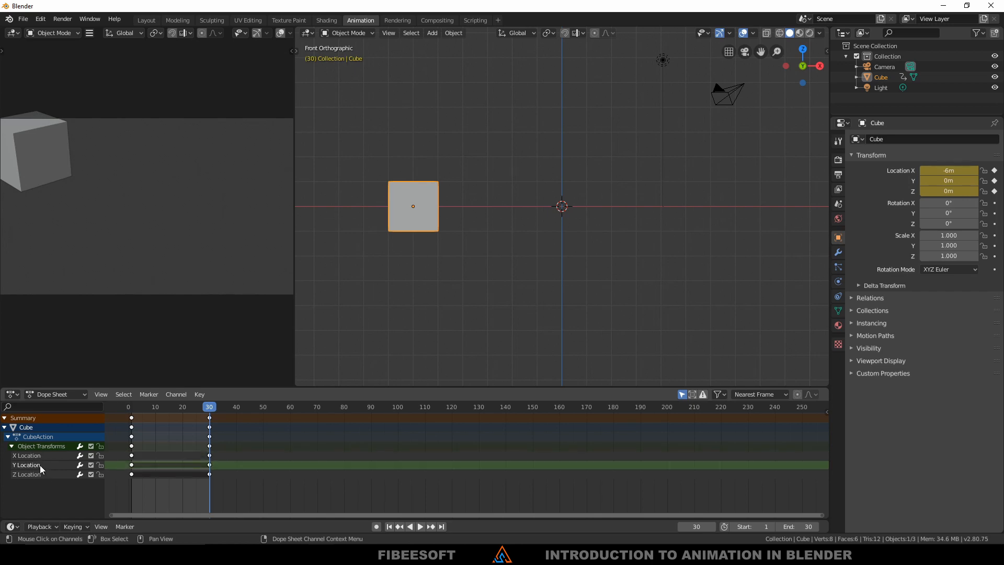
{"action": "left_click", "coordinate": [38, 473]}
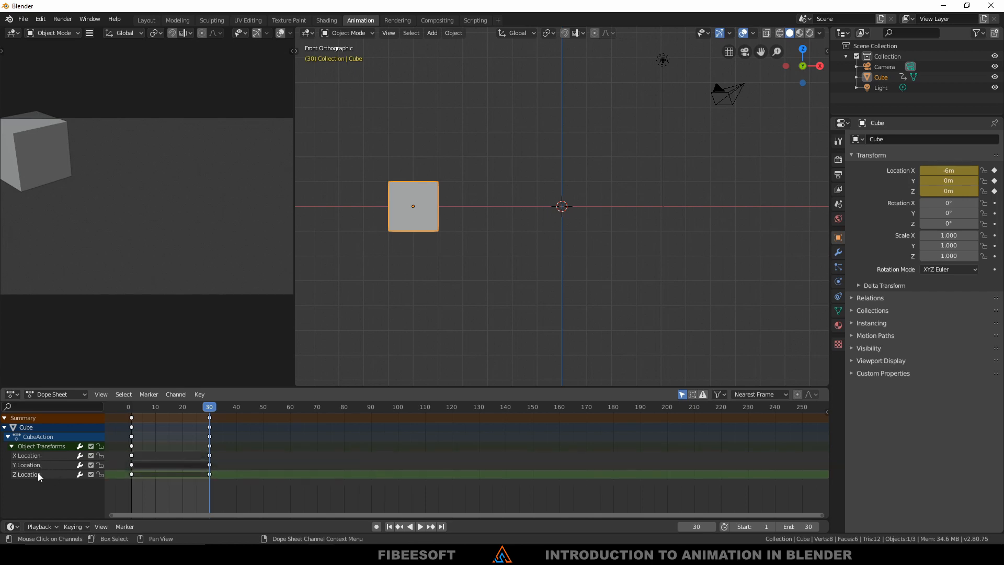
Try moving only the Z Location keyframe at frame 30 to an earlier frame, and cancel the move.
{"action": "left_click", "coordinate": [210, 475]}
{"action": "key", "text": "g"}
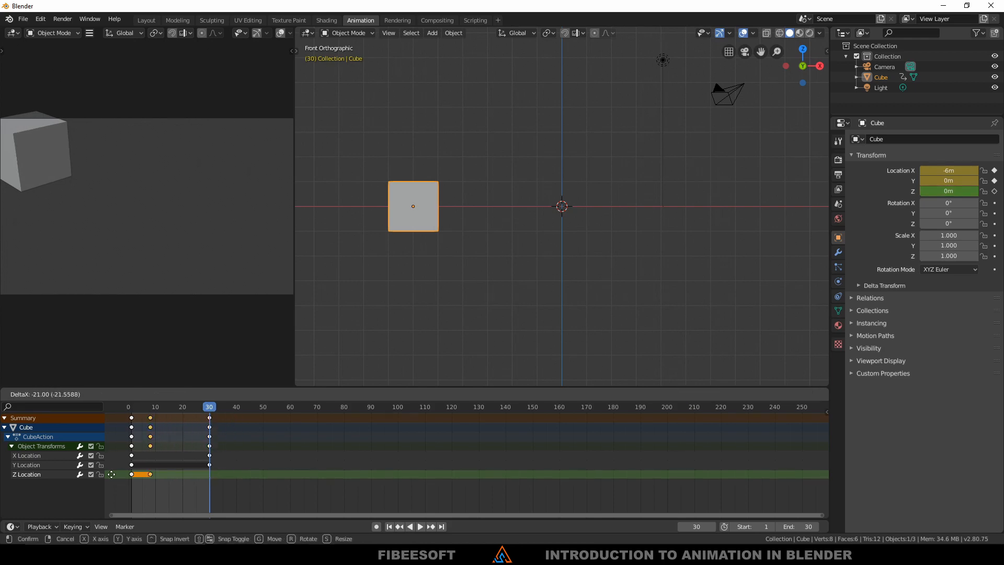
{"action": "right_click", "coordinate": [165, 476]}
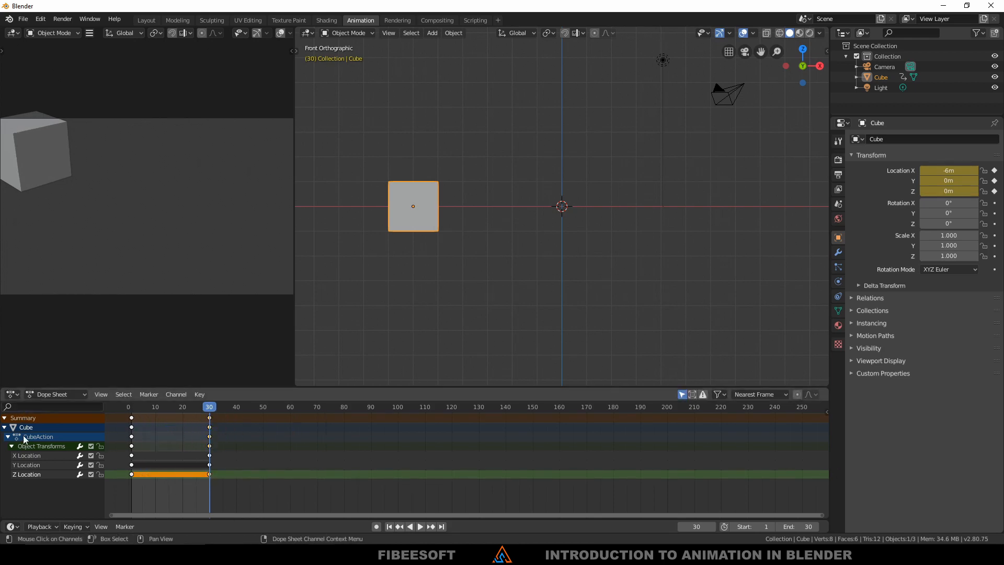
Collapse the CubeAction and Cube channels in the Dope Sheet.
{"action": "left_click", "coordinate": [7, 436]}
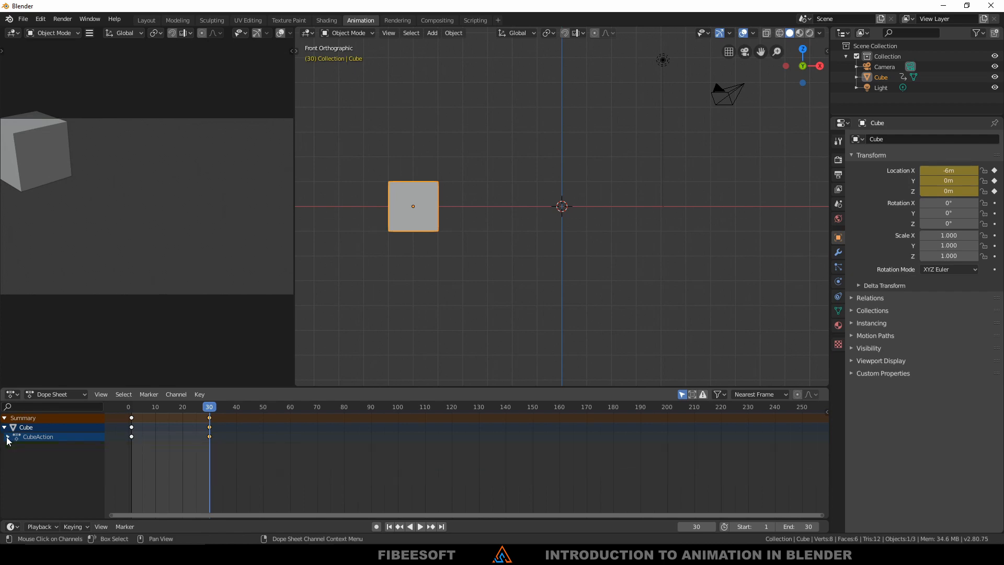
{"action": "left_click", "coordinate": [4, 427]}
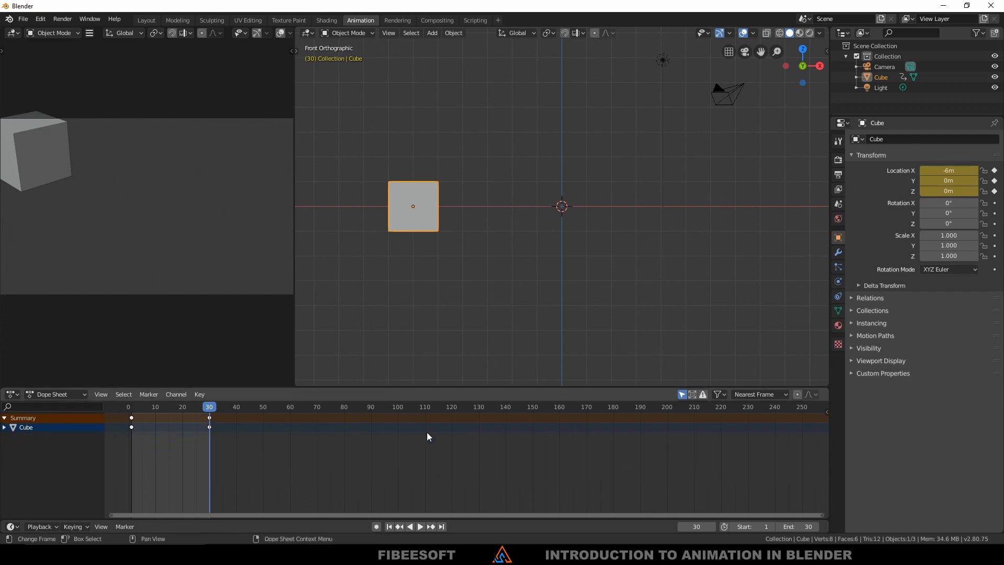
Scrub back to frame 1 and play back the cube's animation.
{"action": "left_click_drag", "start_coordinate": [213, 407], "coordinate": [133, 420]}
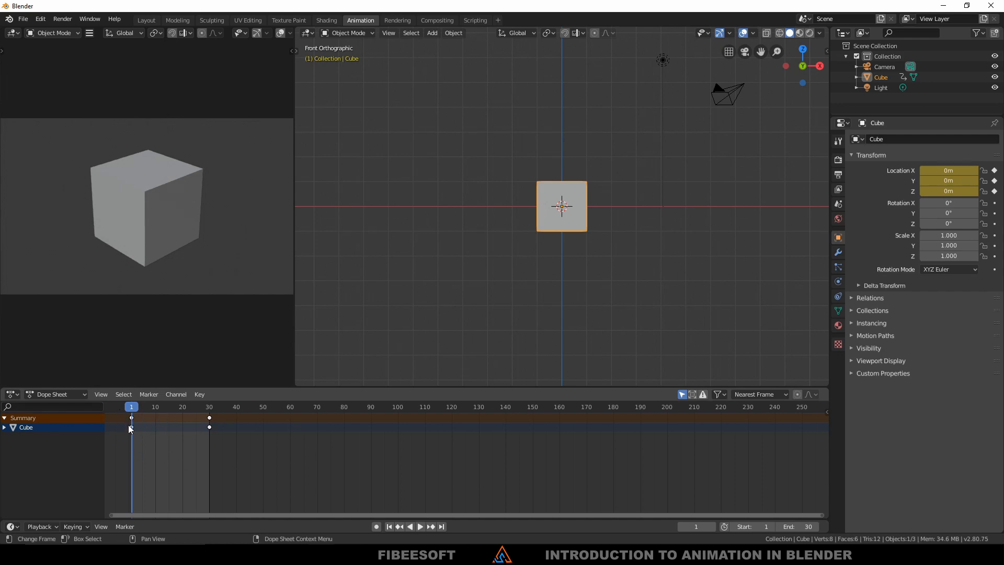
{"action": "left_click", "coordinate": [131, 424]}
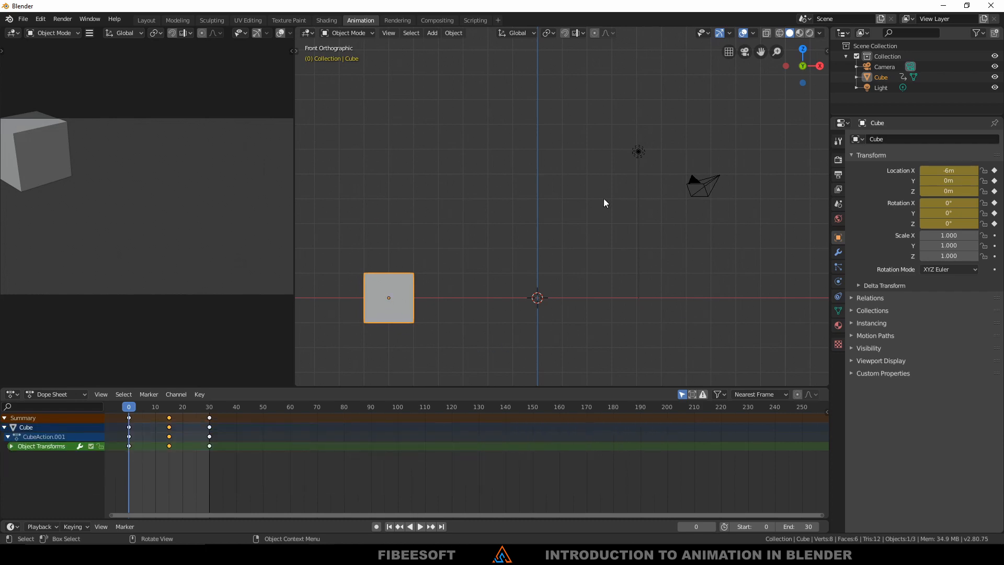
{"action": "key", "text": "space"}
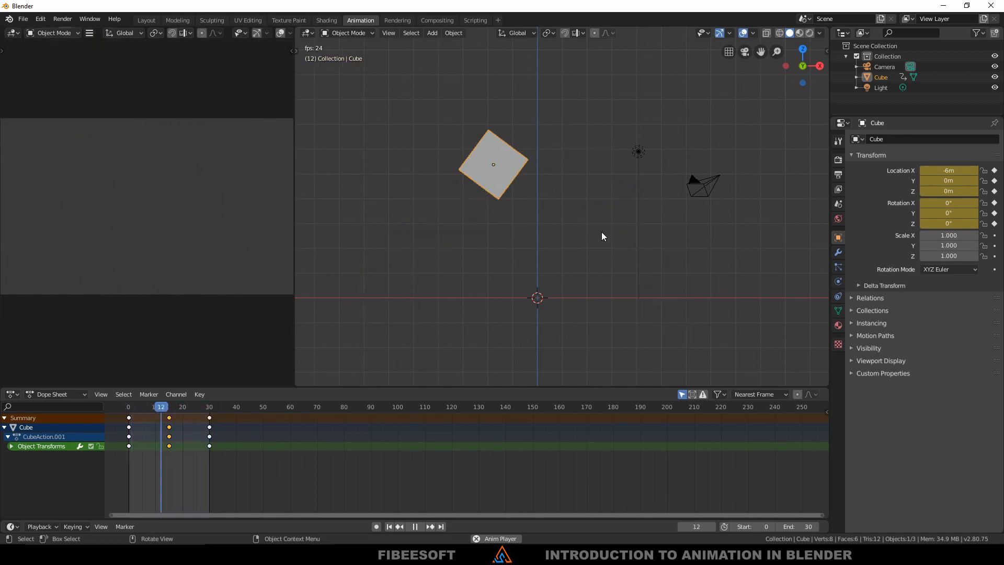
{"action": "key", "text": "space"}
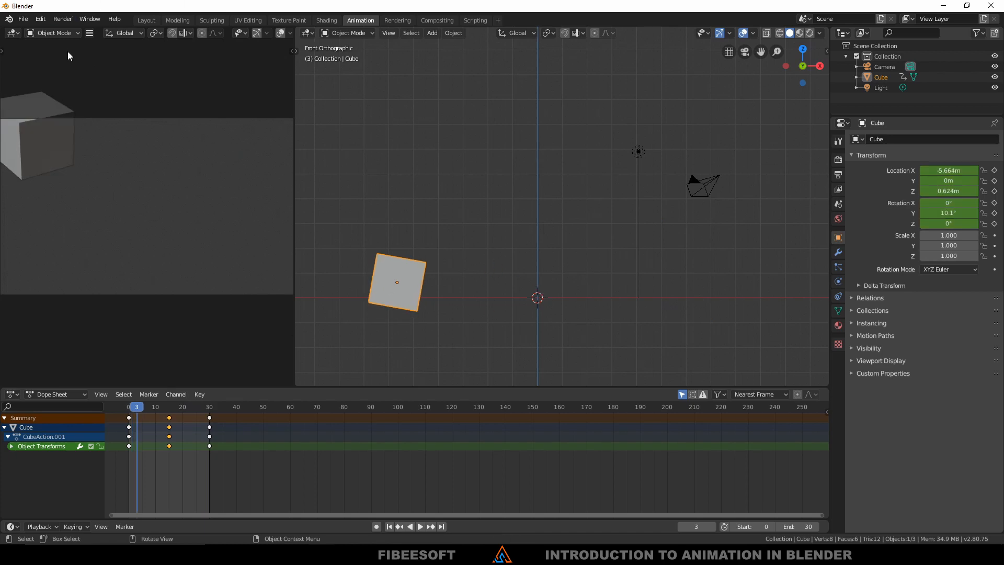
Select all of the cube's keyframes in the Dope Sheet and delete them.
{"action": "left_click", "coordinate": [235, 440]}
{"action": "left_click_drag", "start_coordinate": [246, 462], "coordinate": [107, 400]}
{"action": "key", "text": "x"}
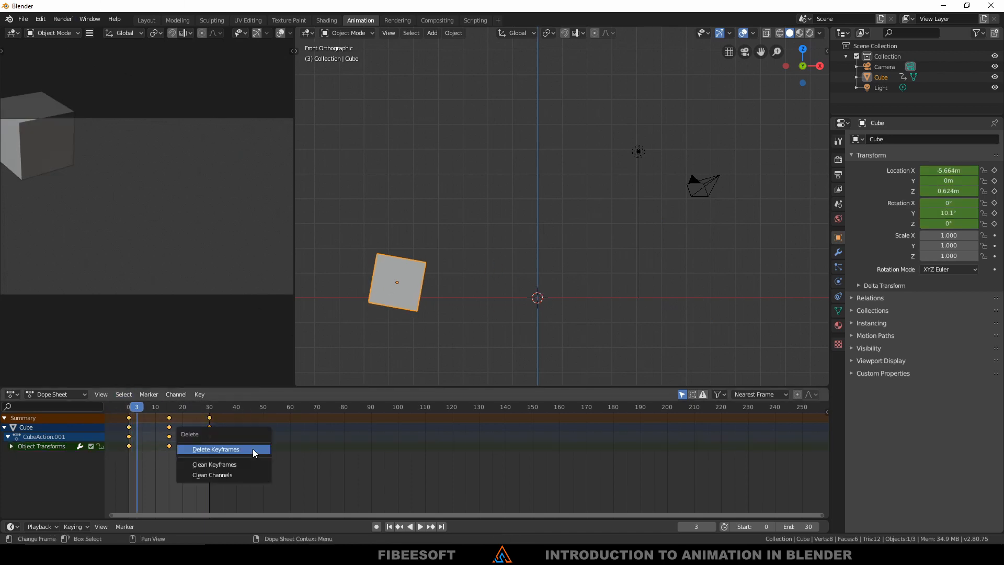
{"action": "left_click", "coordinate": [253, 449]}
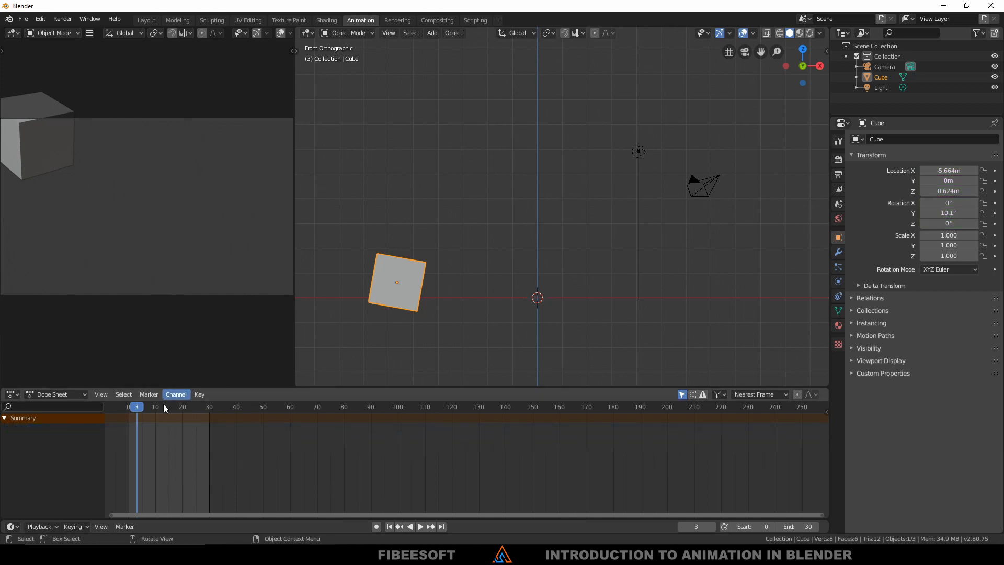
Return to frame 0 and clear the cube's location and rotation.
{"action": "left_click_drag", "start_coordinate": [129, 406], "coordinate": [117, 405]}
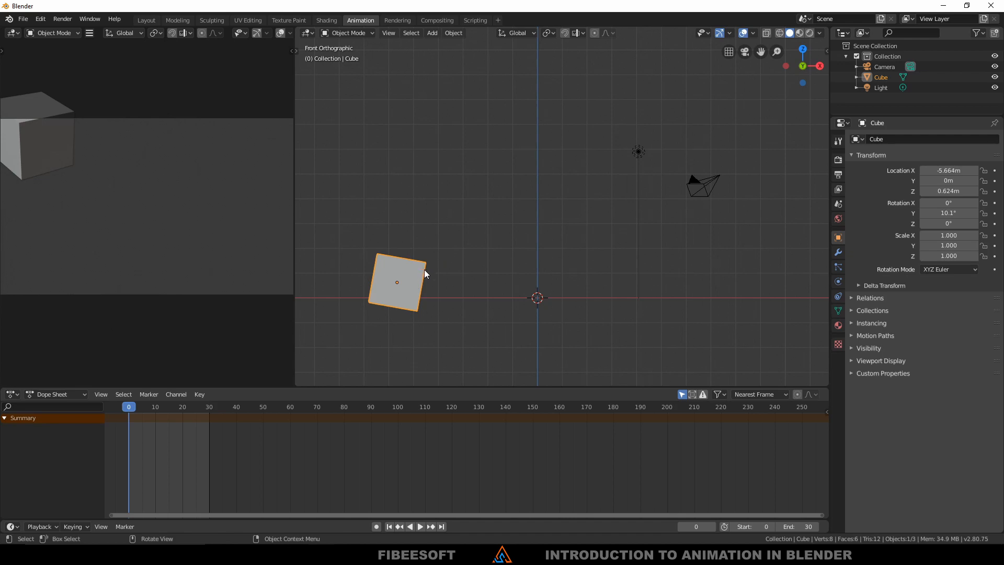
{"action": "key", "text": "alt+g"}
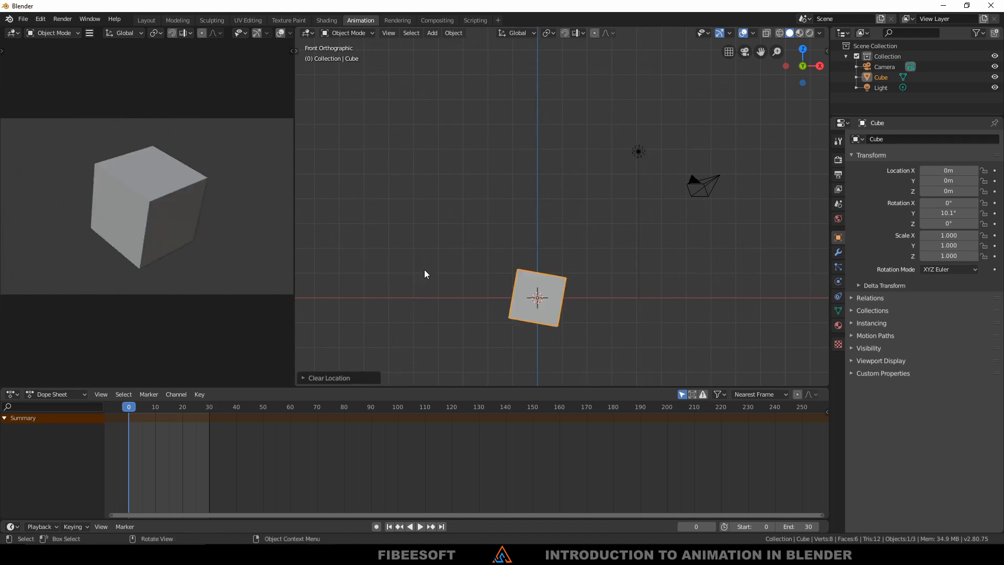
{"action": "key", "text": "alt+r"}
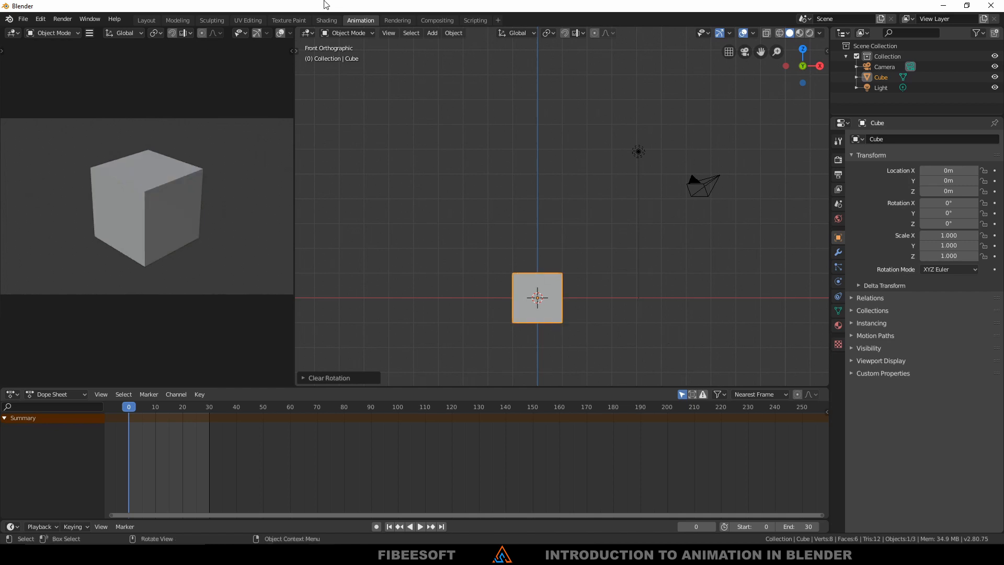
Look at the timeline in the Layout workspace, return to the Animation workspace at frame 0, and check the end frame of 30.
{"action": "left_click", "coordinate": [146, 20]}
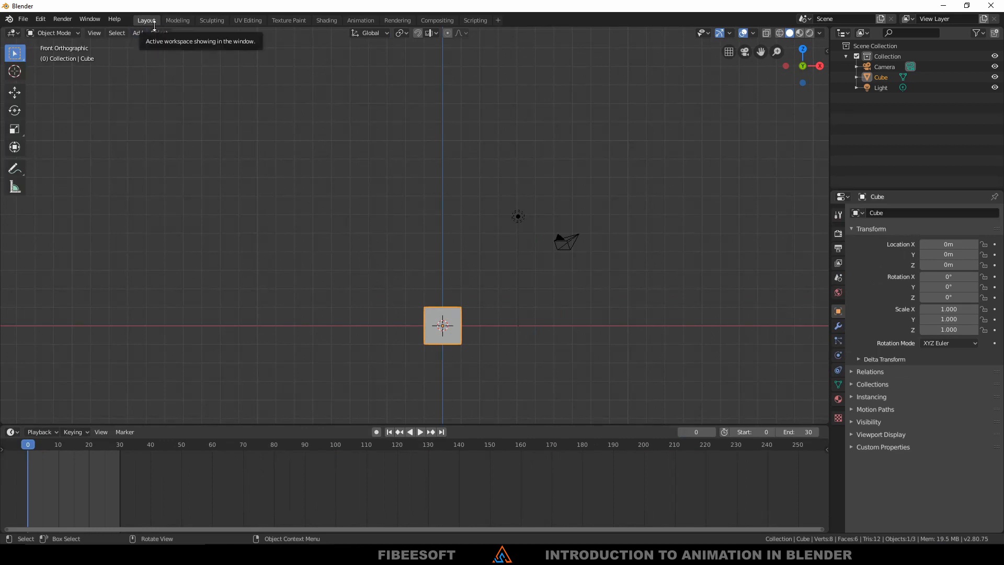
{"action": "left_click", "coordinate": [359, 20]}
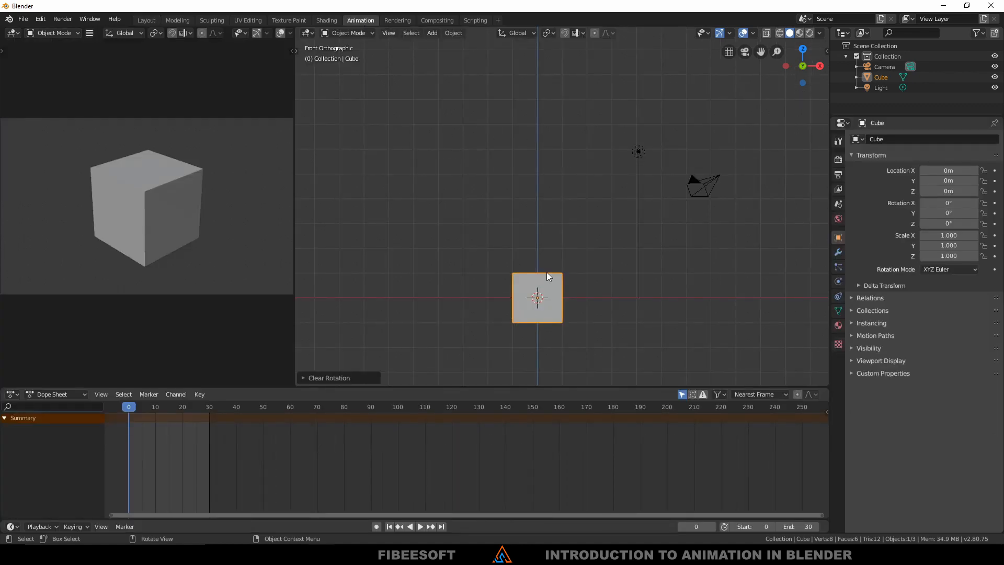
{"action": "mouse_move", "coordinate": [130, 407]}
{"action": "left_mouse_down"}
{"action": "mouse_move", "coordinate": [144, 409]}
{"action": "mouse_move", "coordinate": [127, 410]}
{"action": "left_mouse_up"}
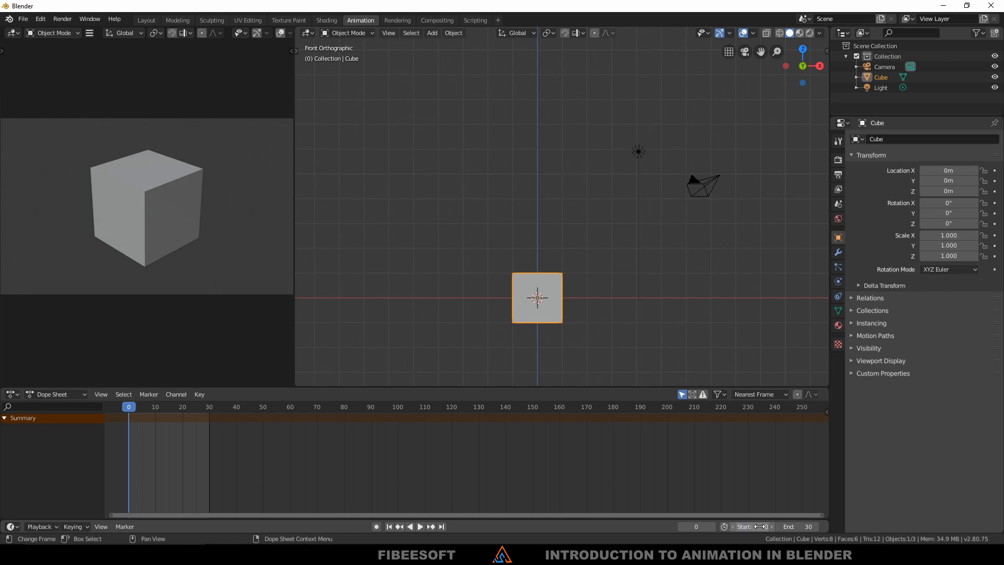
{"action": "left_click", "coordinate": [796, 526]}
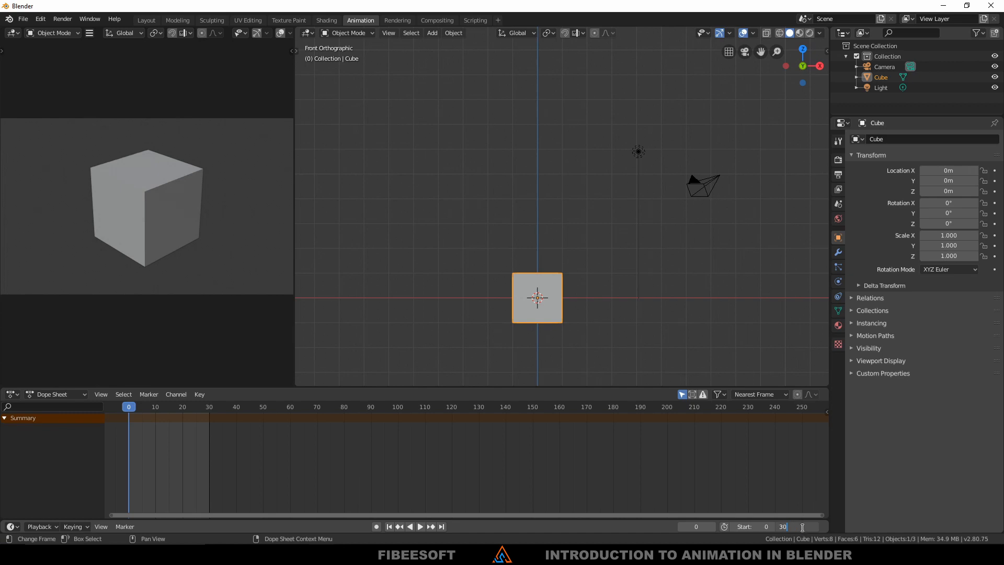
{"action": "key", "text": "Return"}
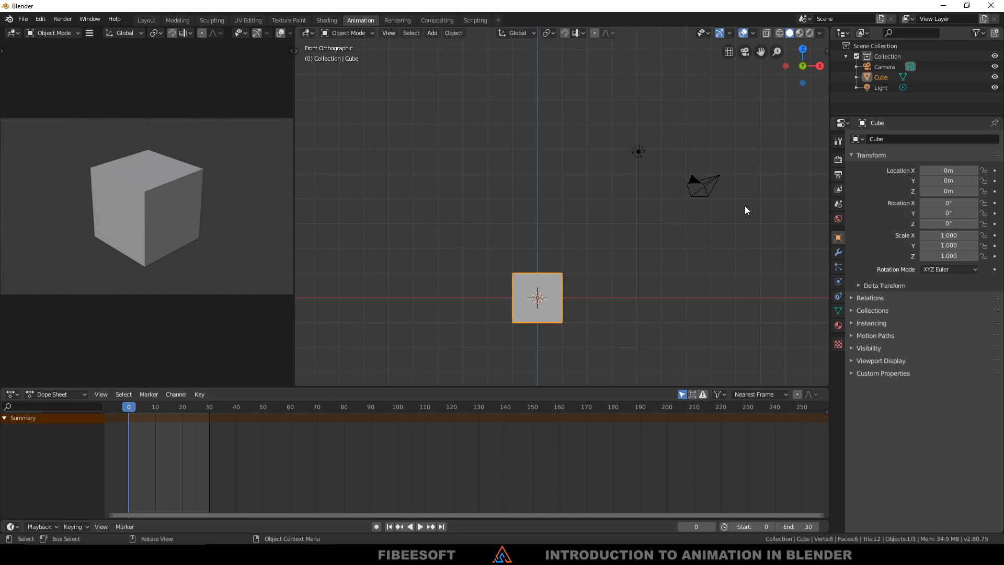
At frame 0, set the cube's X location to -6 m and insert a LocRot keyframe.
{"action": "left_click", "coordinate": [941, 170]}
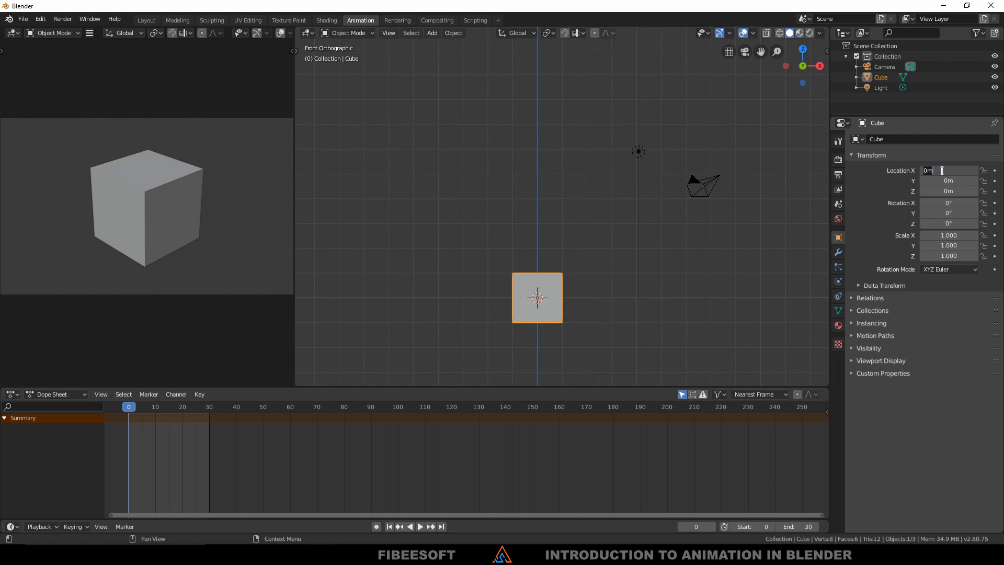
{"action": "type", "text": "-6"}
{"action": "key", "text": "Return"}
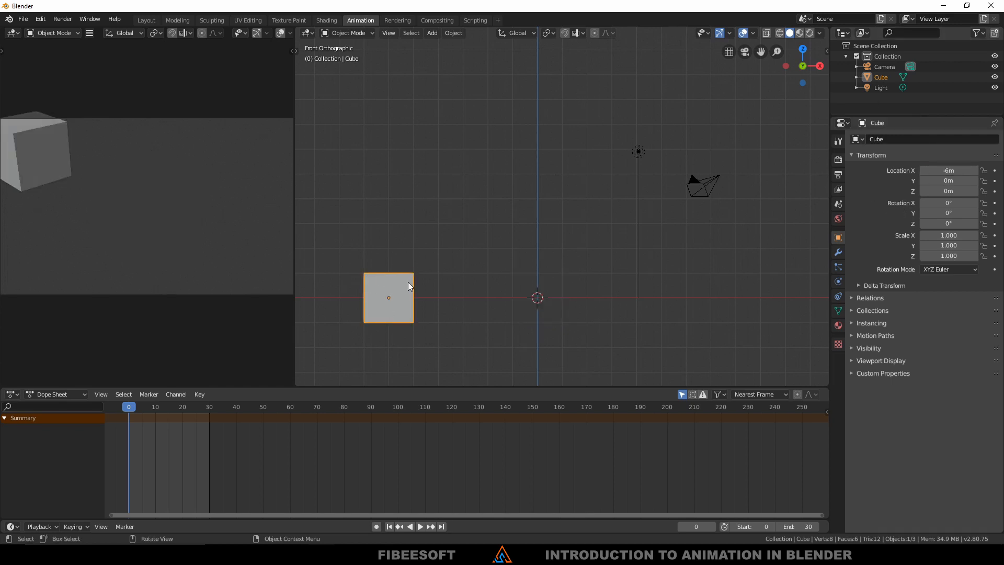
{"action": "key", "text": "i"}
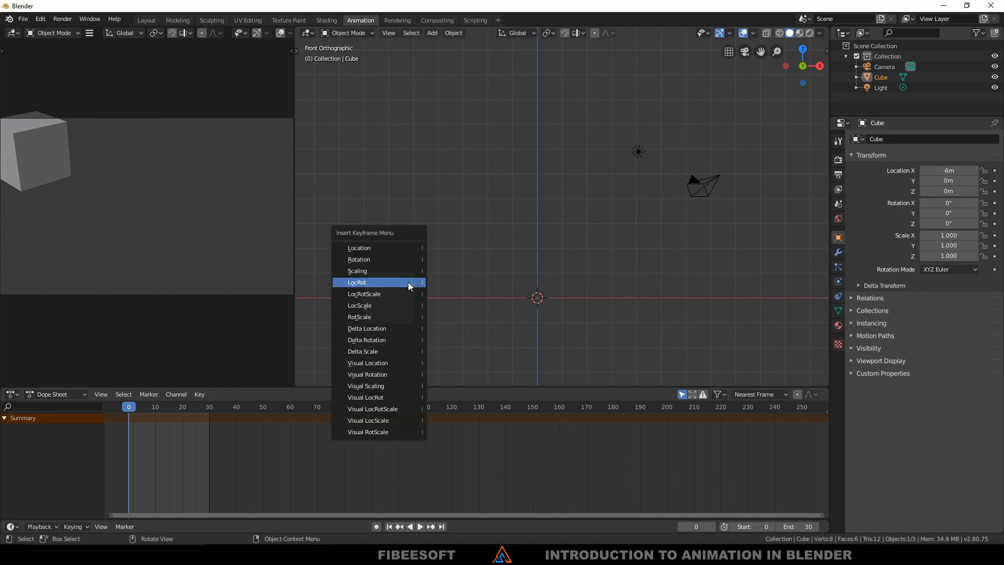
{"action": "left_click", "coordinate": [368, 283]}
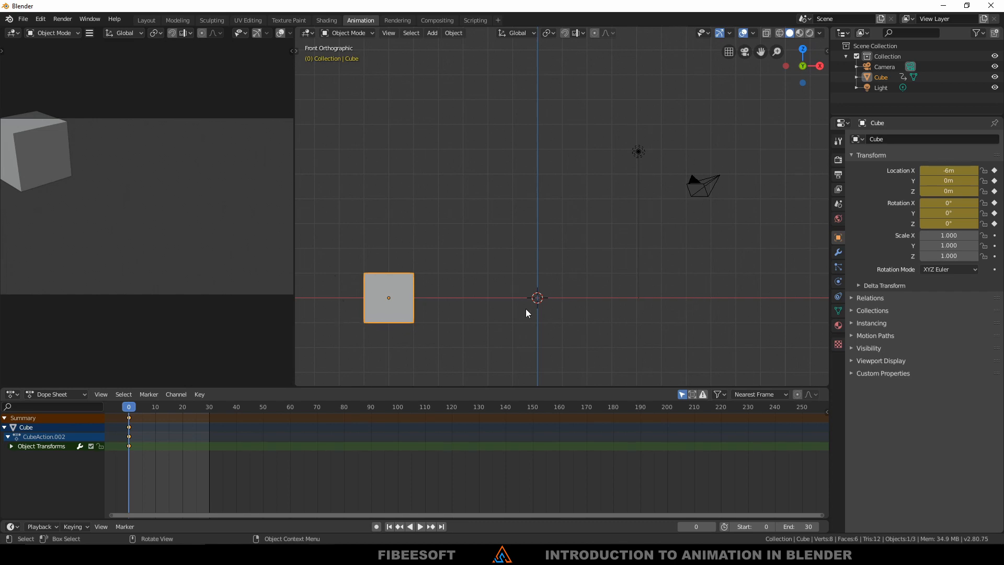
At frame 30, set the cube's X location to 6 m and its Y rotation to 360°.
{"action": "left_click_drag", "start_coordinate": [130, 409], "coordinate": [210, 418]}
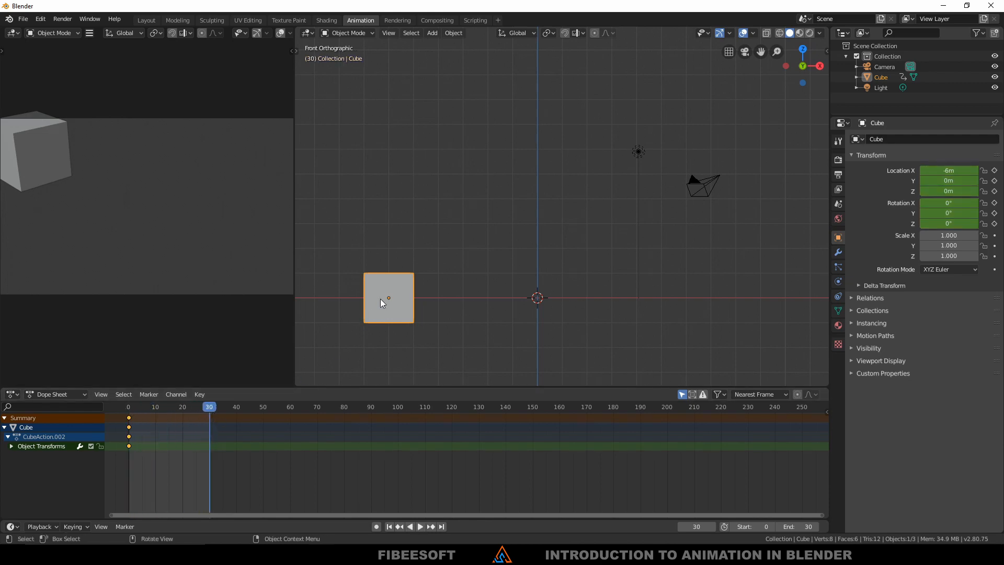
{"action": "left_click", "coordinate": [954, 170]}
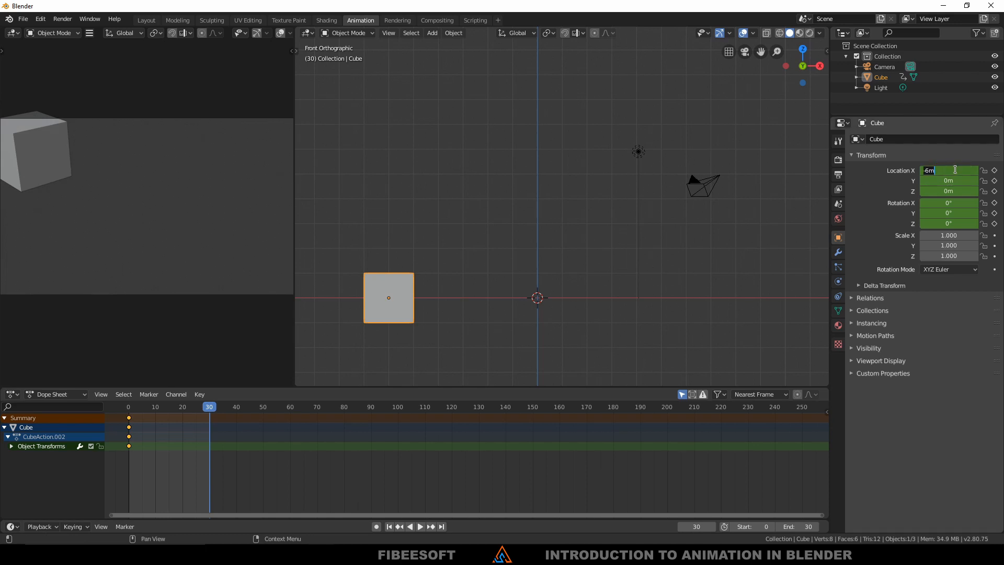
{"action": "type", "text": "6"}
{"action": "key", "text": "Return"}
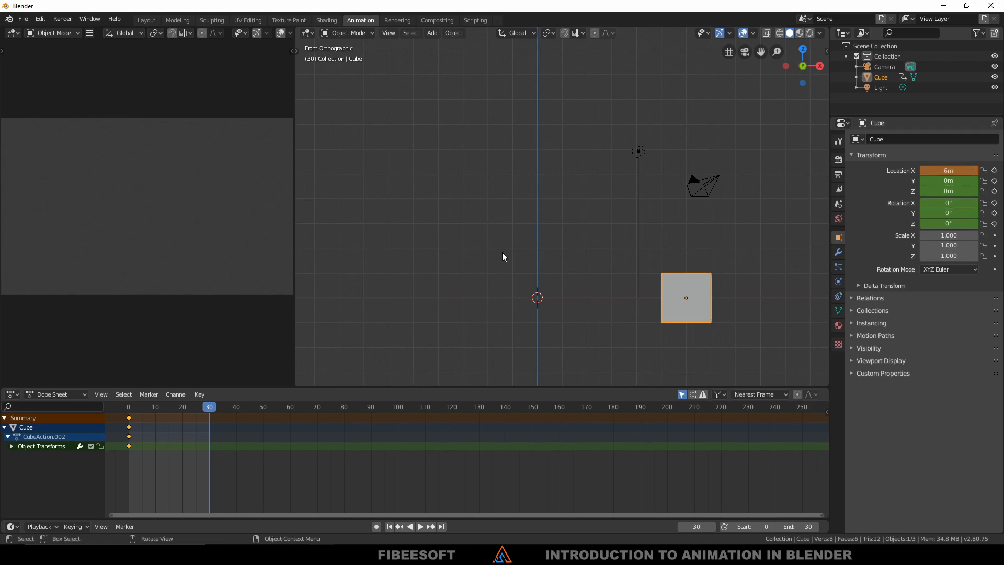
{"action": "middle_click_drag", "start_coordinate": [619, 211], "coordinate": [653, 232]}
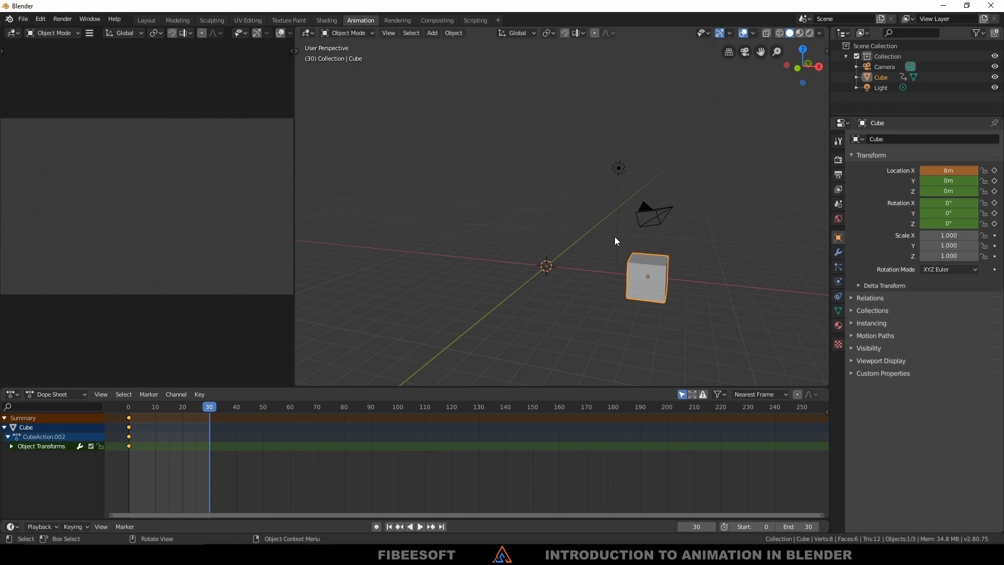
{"action": "key", "text": "KP_1"}
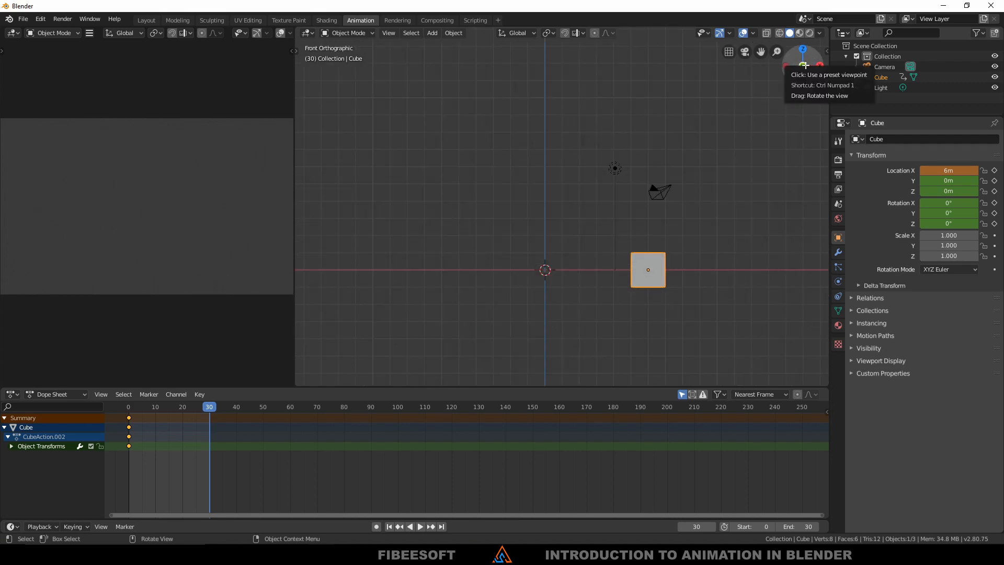
{"action": "left_click", "coordinate": [957, 213]}
{"action": "type", "text": "360"}
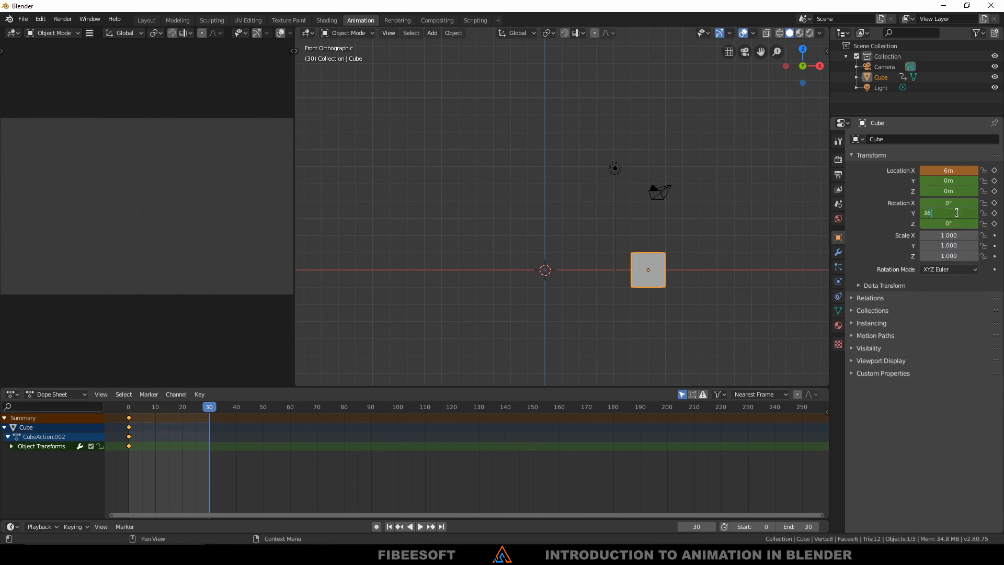
{"action": "key", "text": "Return"}
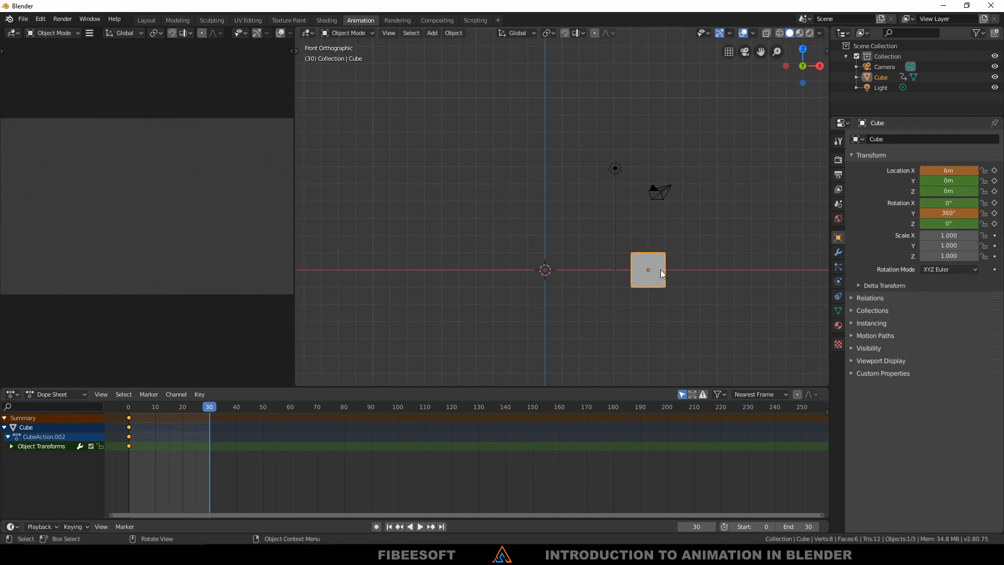
Insert keyframes at frame 30 for the cube's location and rotation values directly on their transform properties.
{"action": "key", "text": "i"}
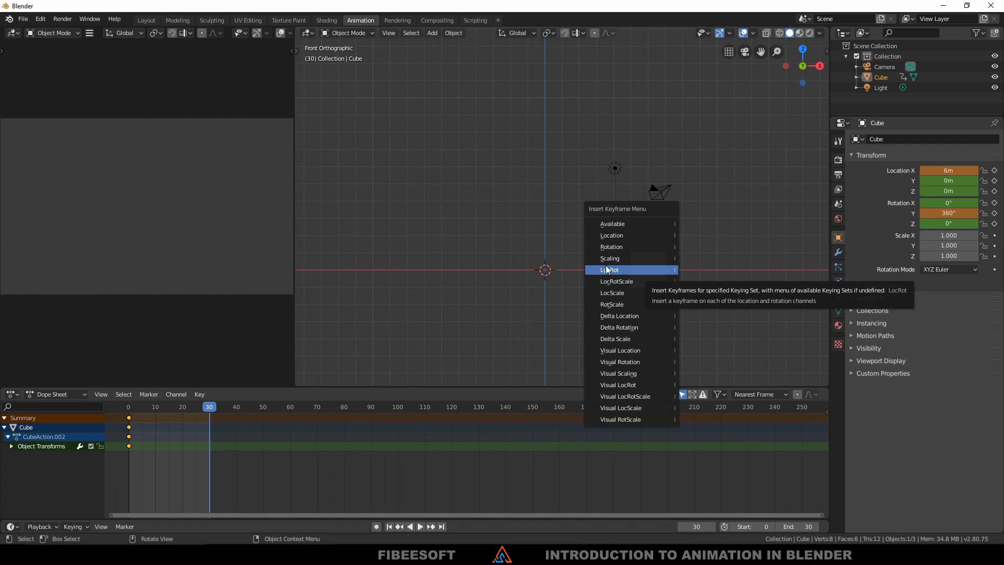
{"action": "key", "text": "Escape"}
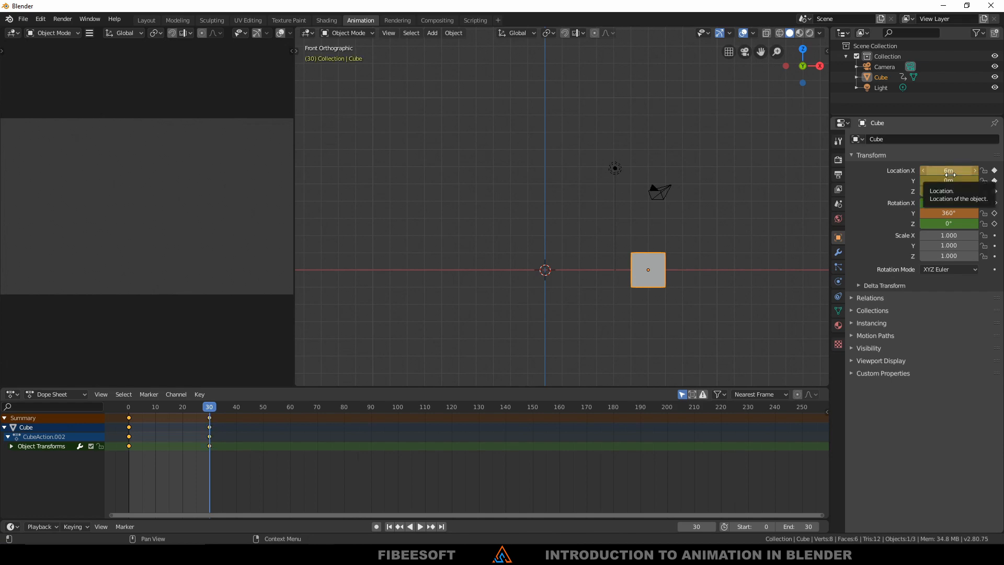
{"action": "key", "text": "i"}
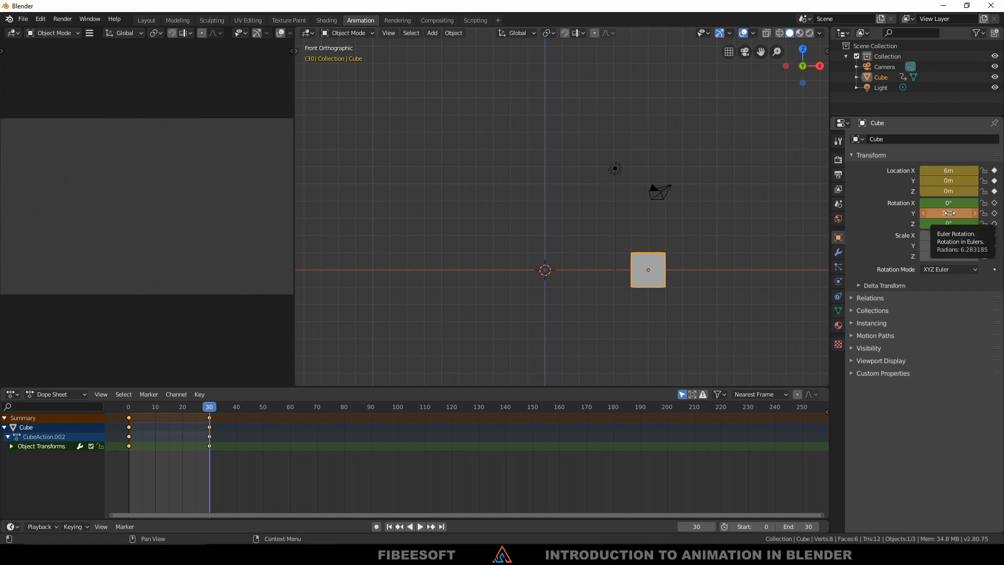
{"action": "key", "text": "i"}
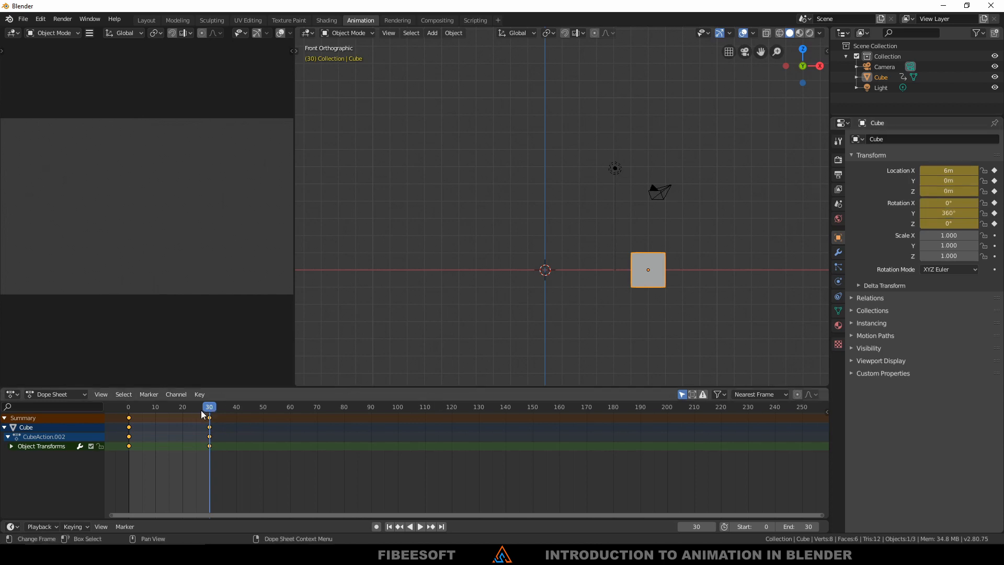
Review the cube's rolling motion by scrubbing and playing the animation, ending on frame 15.
{"action": "left_click_drag", "start_coordinate": [209, 408], "coordinate": [140, 444]}
{"action": "key", "text": "space"}
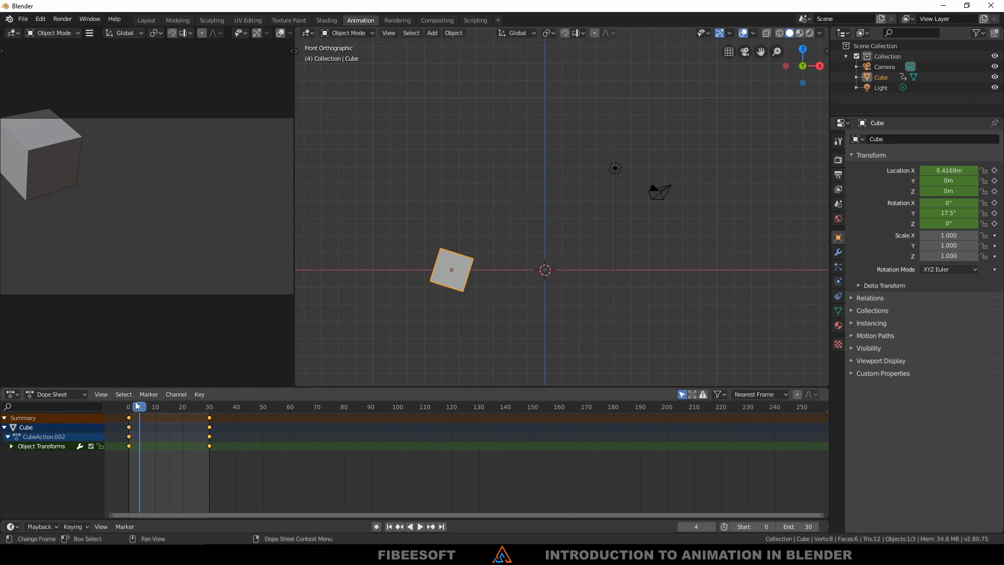
{"action": "key", "text": "space"}
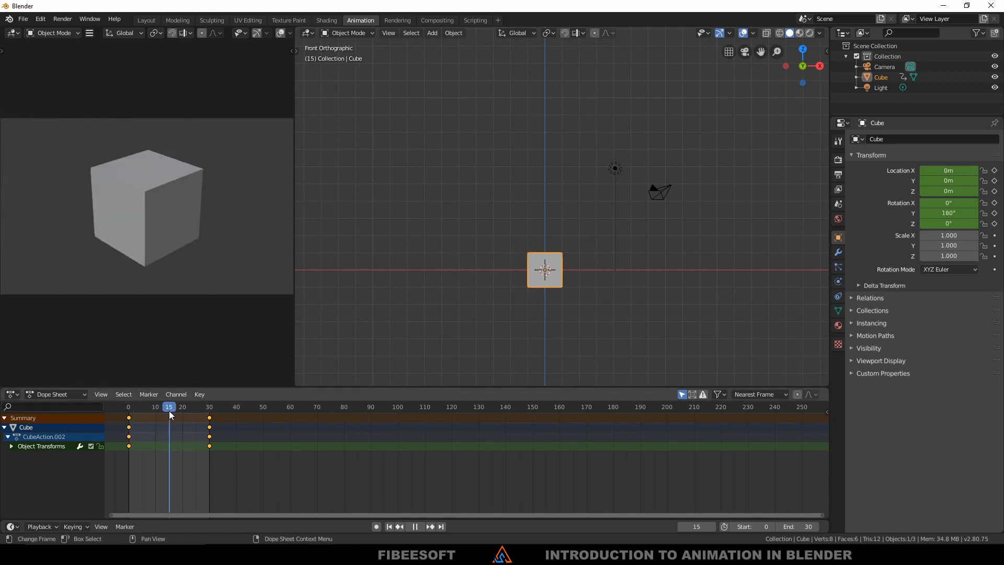
{"action": "key", "text": "space"}
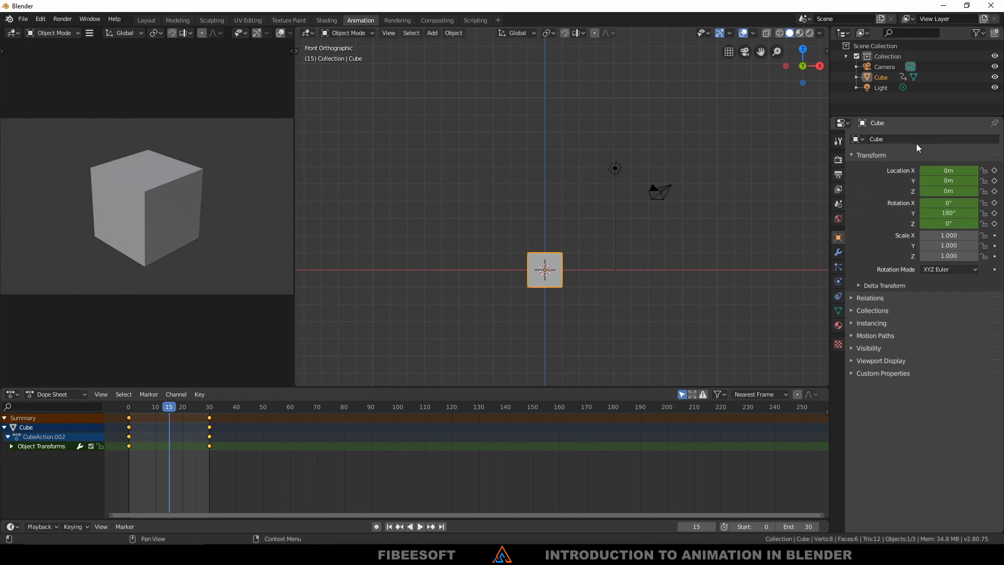
At frame 15, set the cube's Z location to 6 m and insert a location keyframe.
{"action": "left_click", "coordinate": [949, 192]}
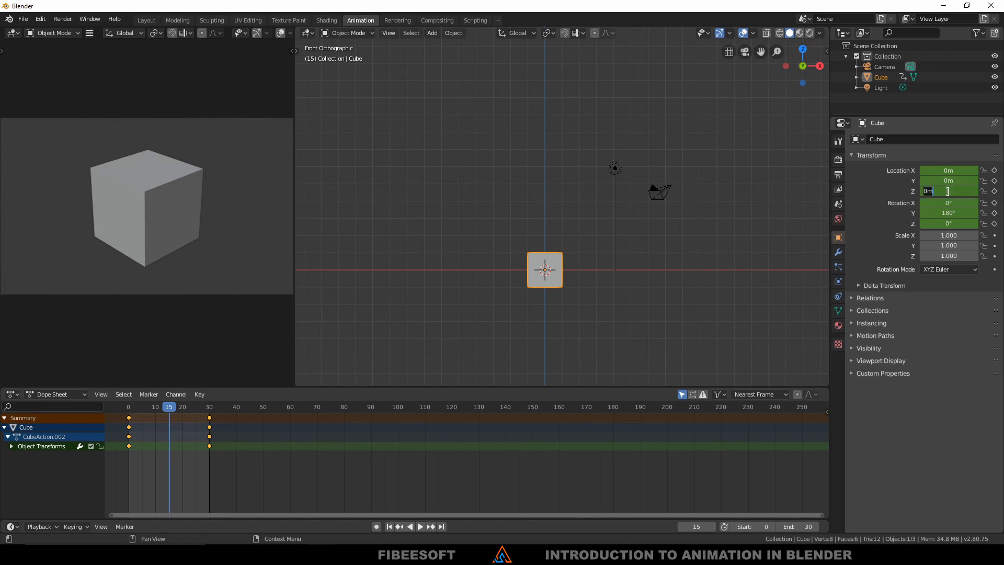
{"action": "type", "text": "6"}
{"action": "key", "text": "Return"}
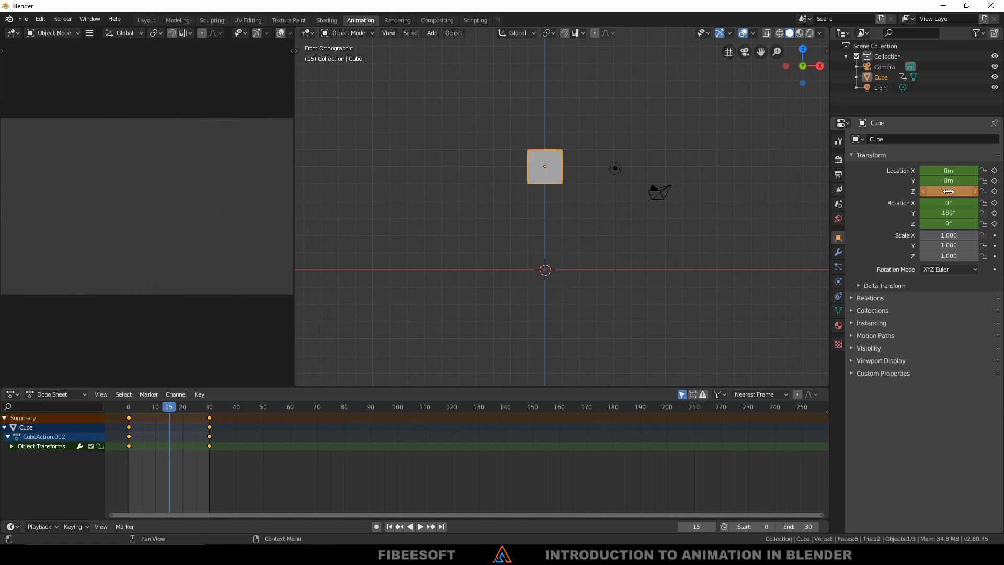
{"action": "key", "text": "i"}
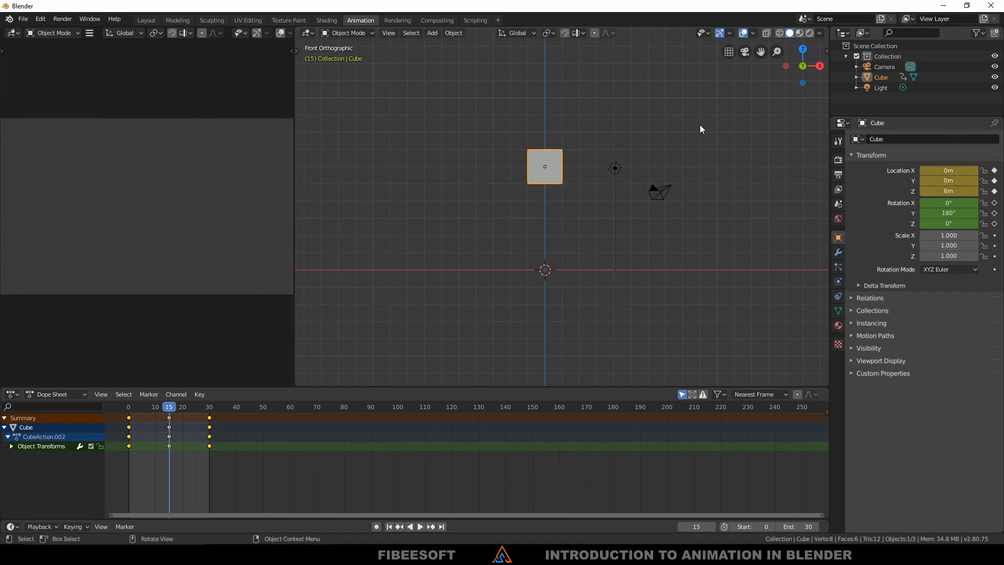
Expand the cube's Object Transforms group in the Dope Sheet and examine its individual location and rotation keyframe channels.
{"action": "right_click", "coordinate": [550, 171]}
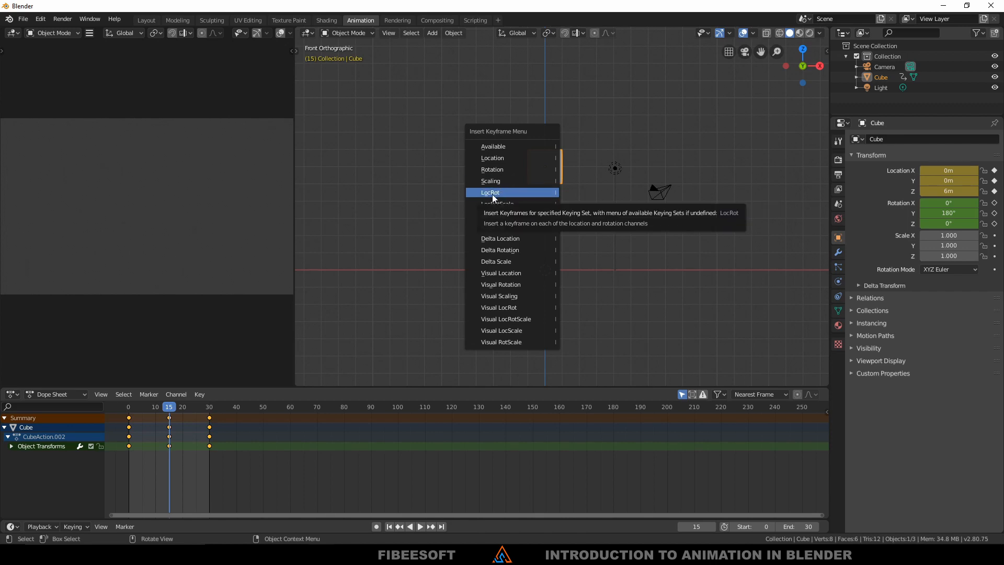
{"action": "key", "text": "Escape"}
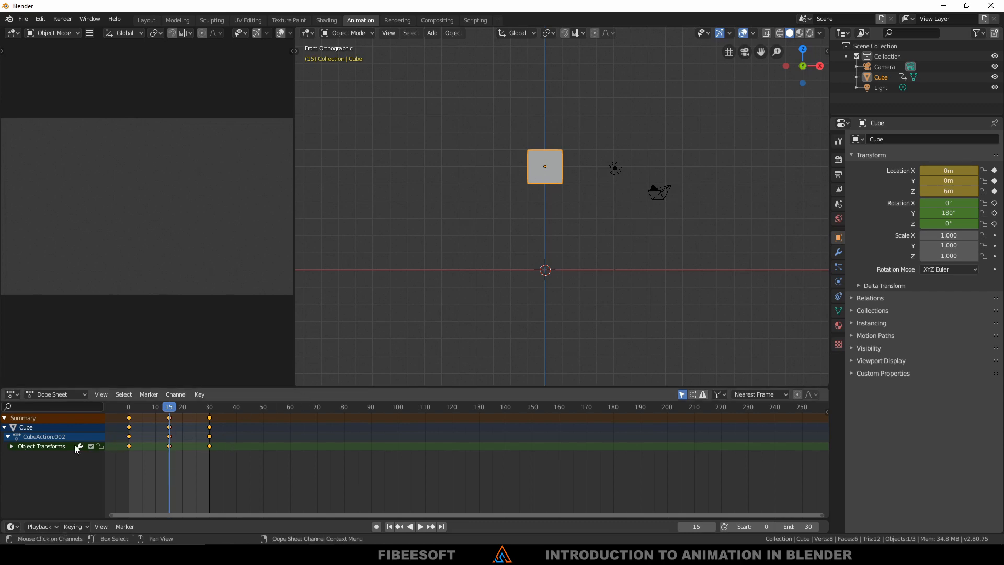
{"action": "left_click", "coordinate": [11, 446]}
{"action": "scroll", "coordinate": [161, 460], "scroll_direction": "down", "scroll_amount": 2}
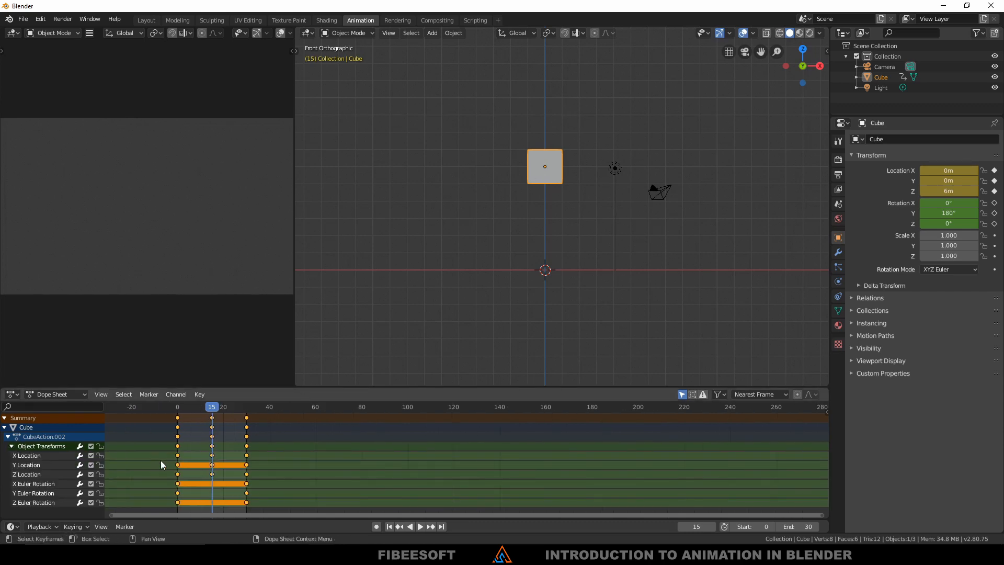
{"action": "scroll", "coordinate": [161, 460], "scroll_direction": "up", "scroll_amount": 2}
{"action": "left_click", "coordinate": [27, 474]}
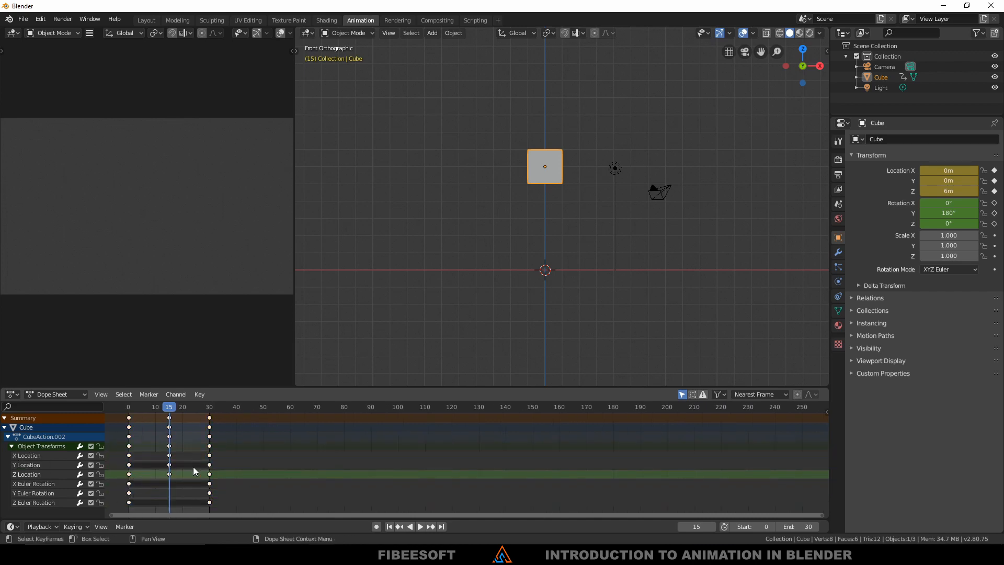
Inspect the cube's X, Y and Z Euler Rotation and Location channels and the keyframes each holds at frames 0 and 30.
{"action": "left_click", "coordinate": [129, 502]}
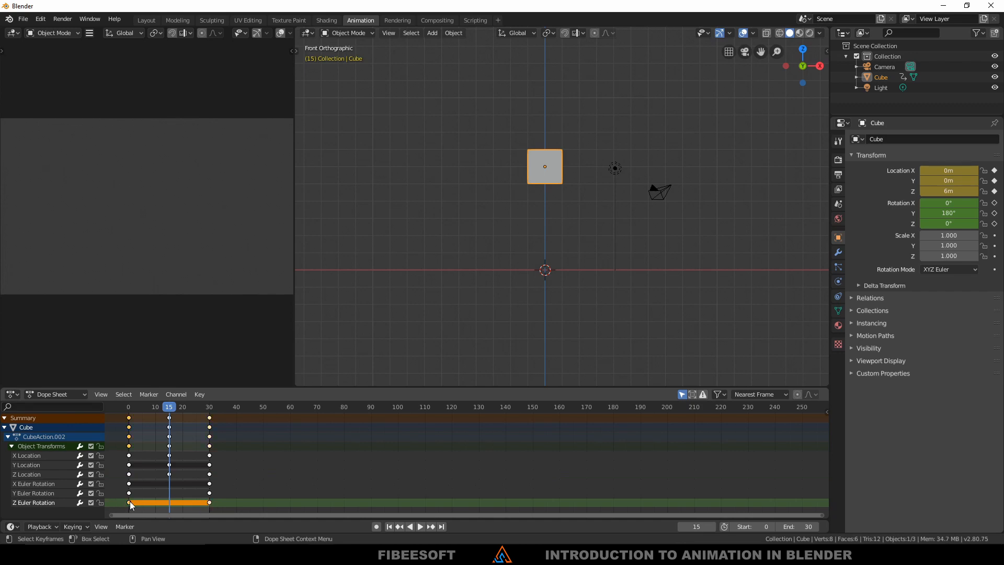
{"action": "left_click", "coordinate": [46, 485]}
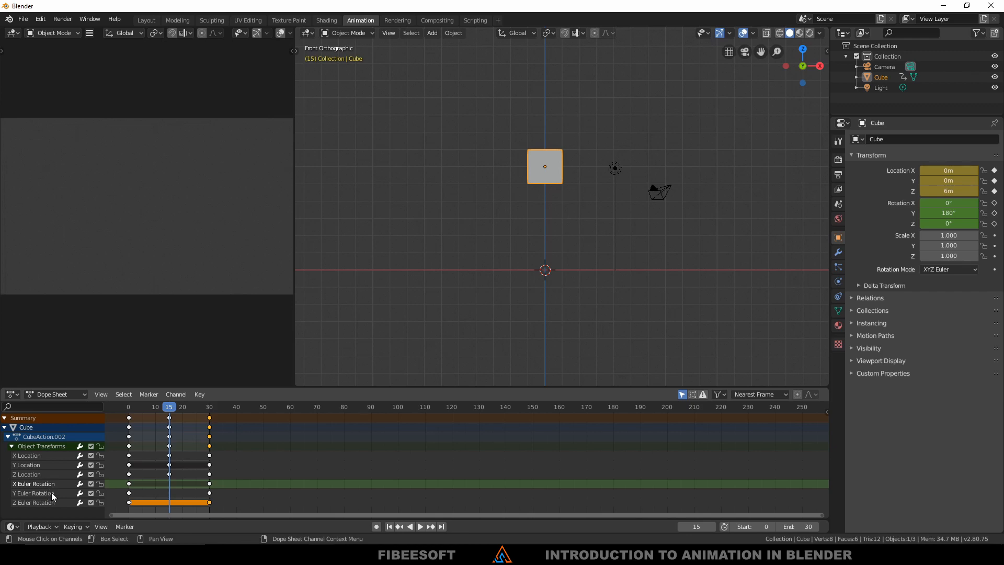
{"action": "left_click", "coordinate": [51, 493]}
{"action": "left_click", "coordinate": [42, 485]}
{"action": "left_click", "coordinate": [41, 494]}
{"action": "left_click", "coordinate": [46, 501]}
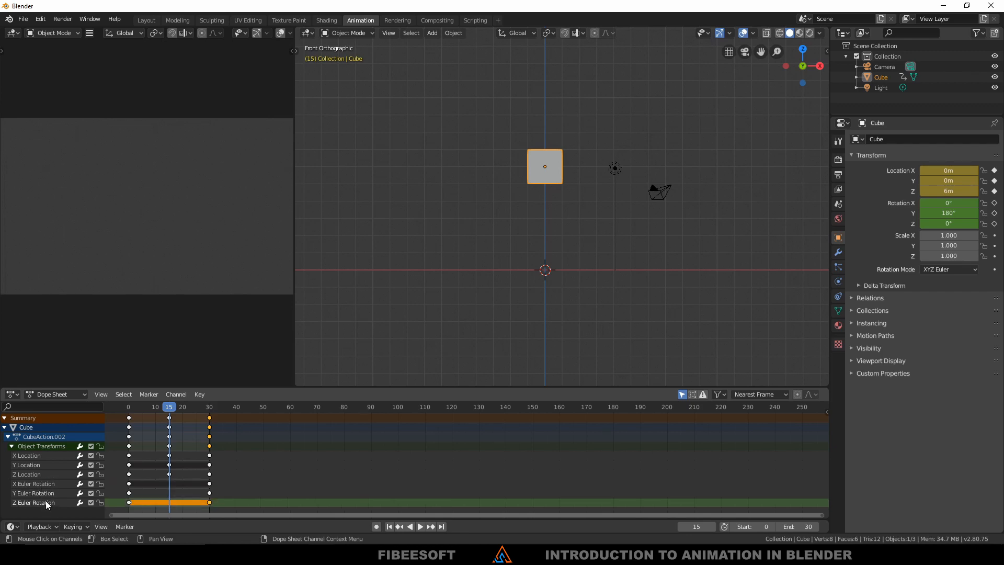
{"action": "left_click", "coordinate": [54, 484]}
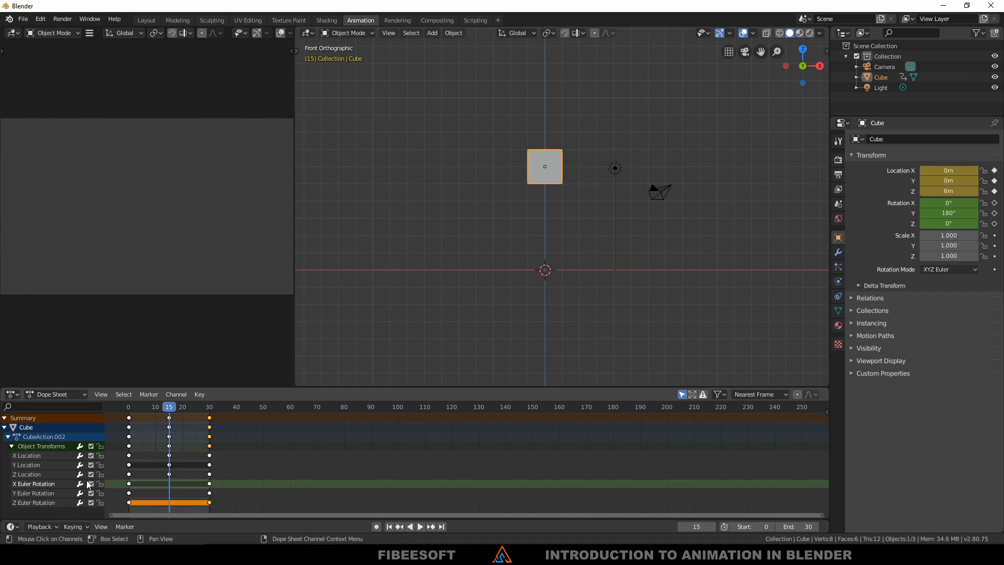
{"action": "left_click", "coordinate": [35, 456]}
{"action": "left_click", "coordinate": [36, 465]}
{"action": "left_click", "coordinate": [38, 475]}
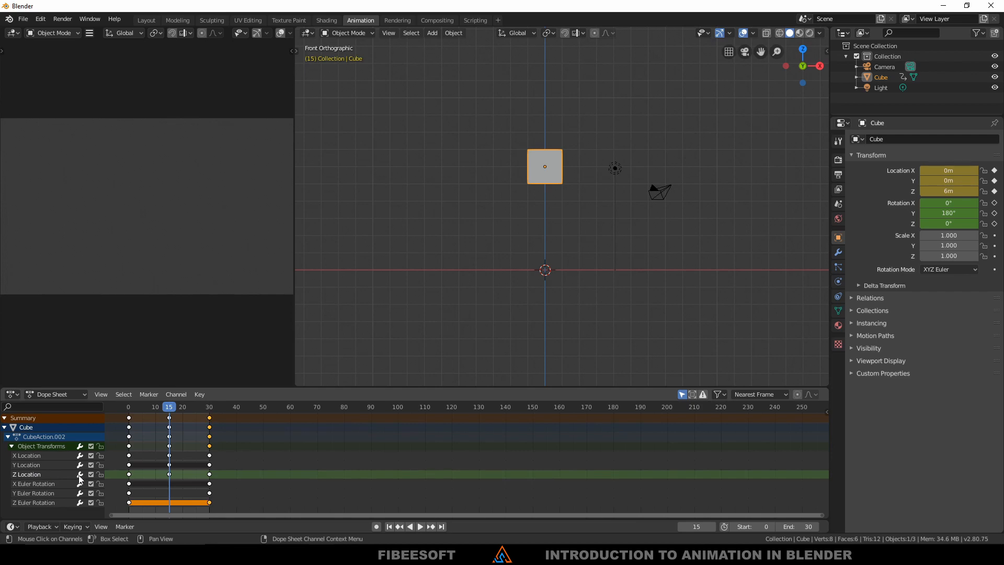
{"action": "left_click", "coordinate": [129, 455]}
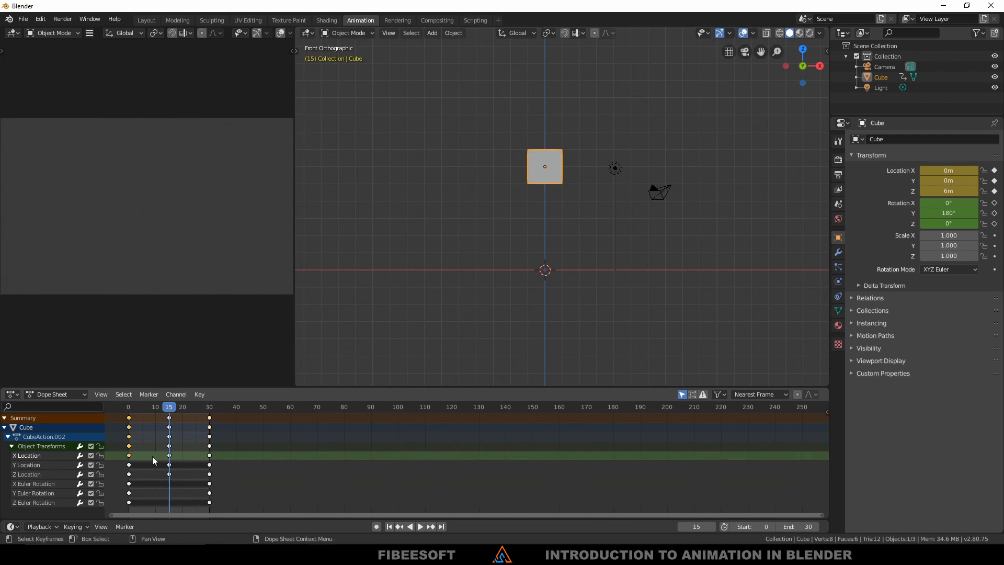
{"action": "left_click", "coordinate": [210, 455], "text": "shift"}
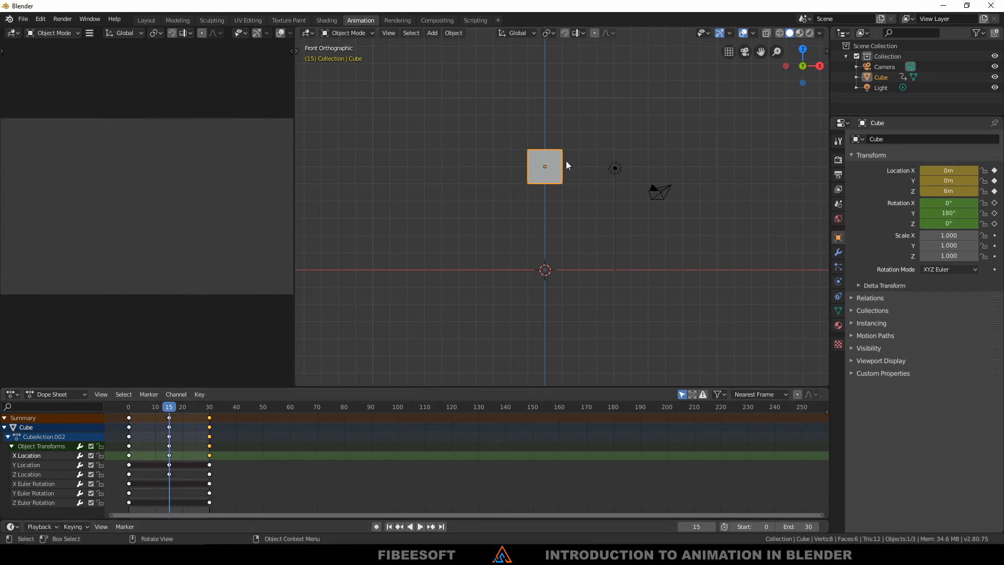
Play the cube's jump animation from frame 0 and the prepared 60-frame scale animation.
{"action": "left_click", "coordinate": [118, 408]}
{"action": "key", "text": "space"}
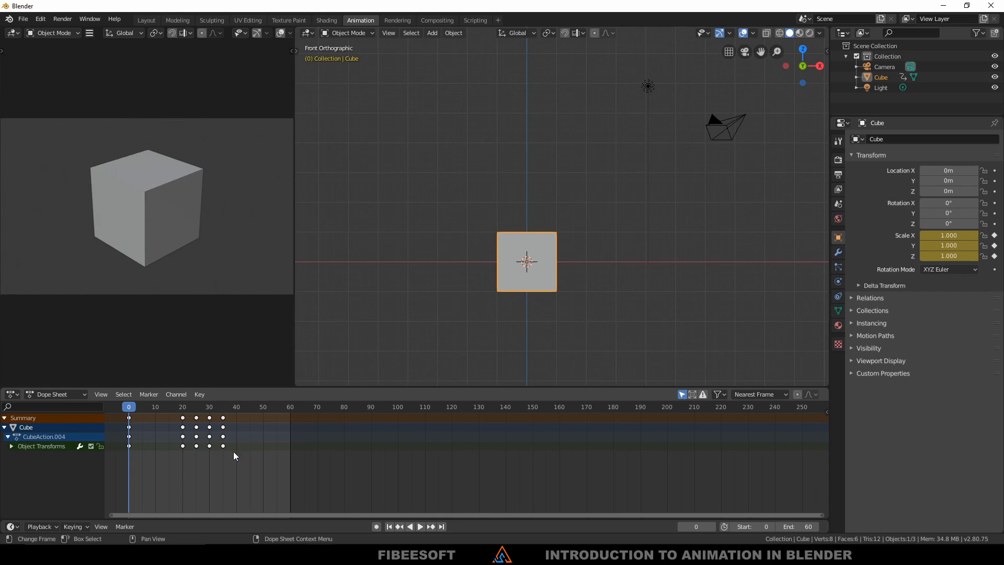
{"action": "key", "text": "space"}
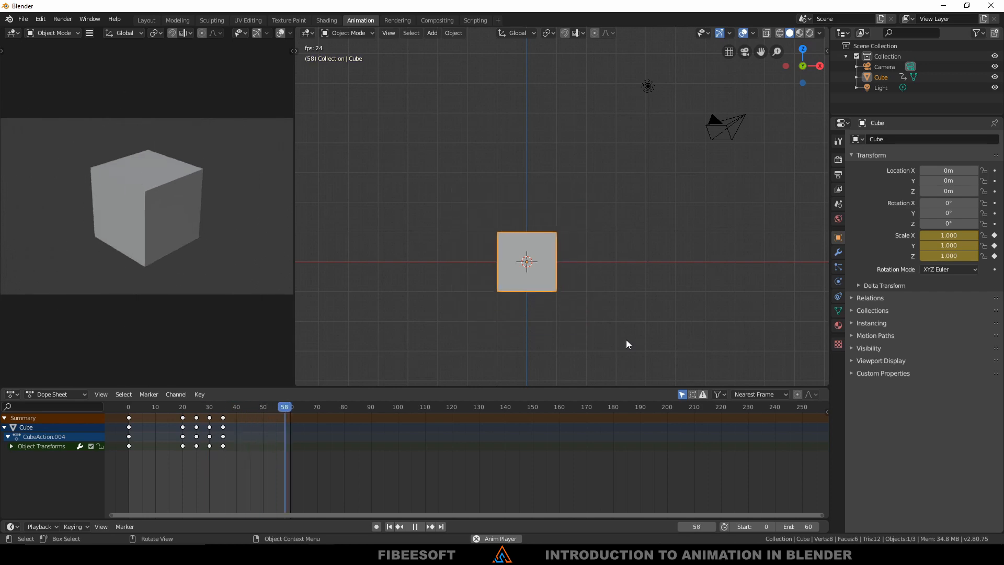
{"action": "key", "text": "space"}
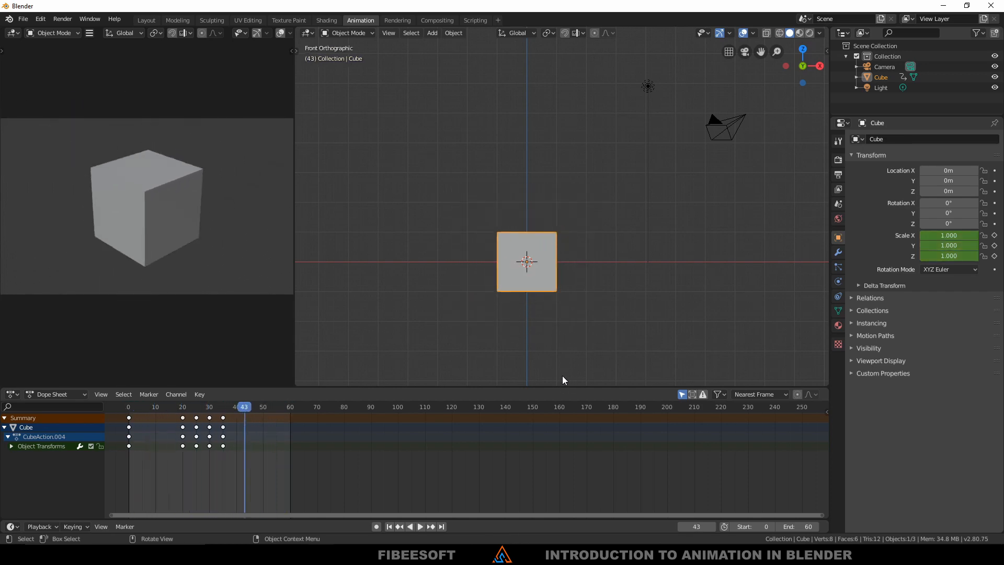
Delete all of the cube's keyframes in the Dope Sheet and clear its scale.
{"action": "left_click_drag", "start_coordinate": [300, 484], "coordinate": [119, 414]}
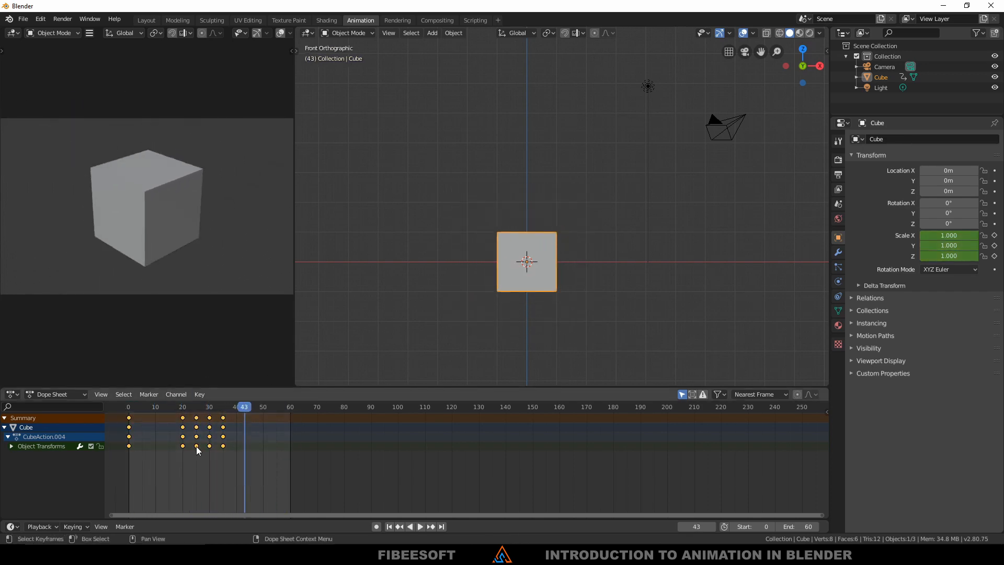
{"action": "key", "text": "x"}
{"action": "left_click", "coordinate": [190, 444]}
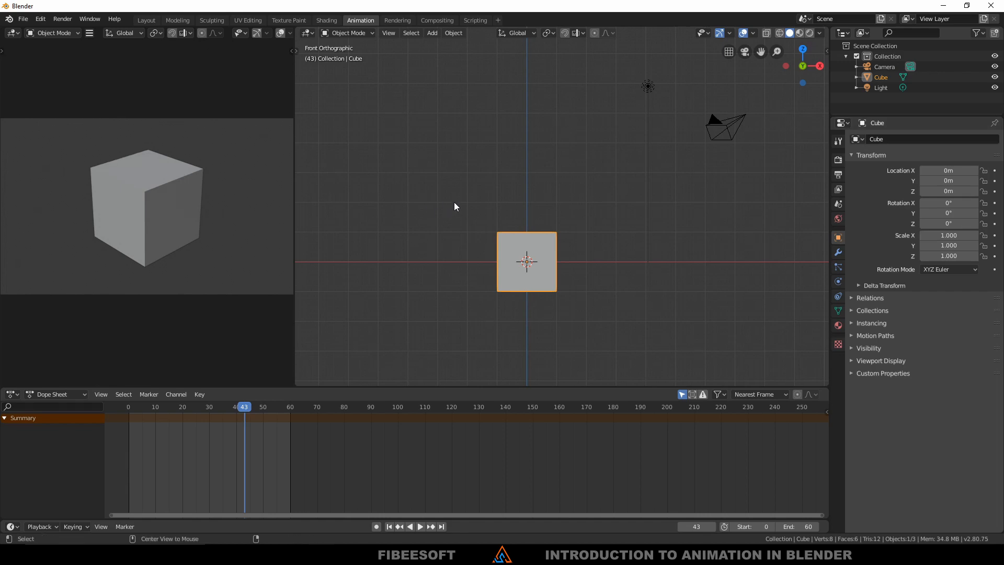
{"action": "key", "text": "alt+s"}
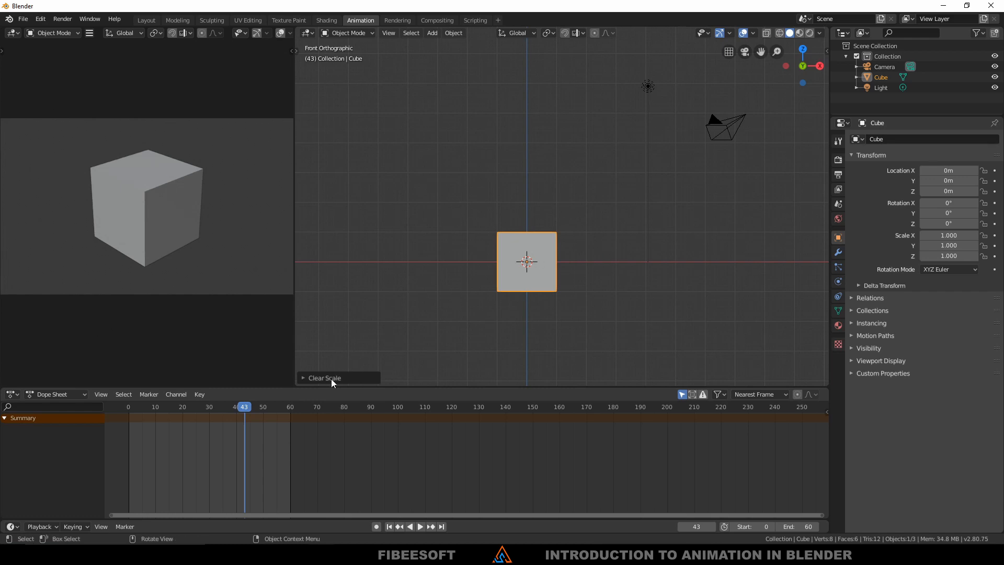
Return to frame 0 and insert a Scaling keyframe for the cube.
{"action": "key", "text": "shift+Left"}
{"action": "key", "text": "space"}
{"action": "key", "text": "space"}
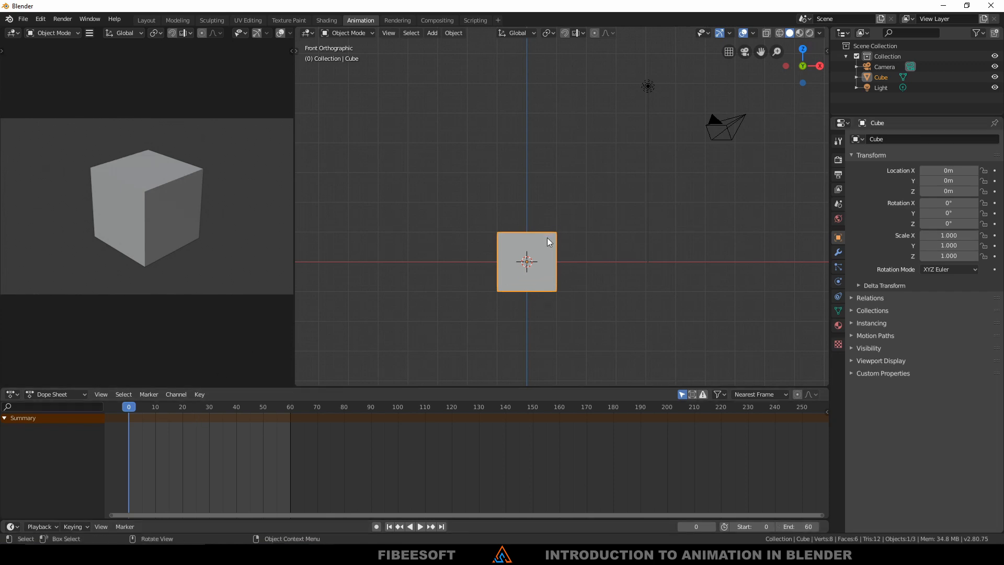
{"action": "key", "text": "i"}
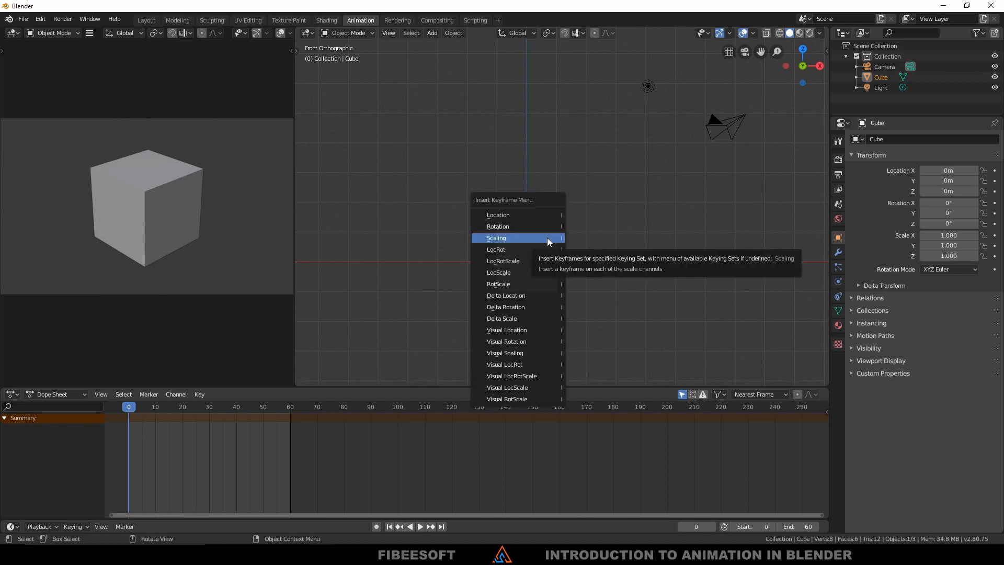
{"action": "left_click", "coordinate": [497, 237]}
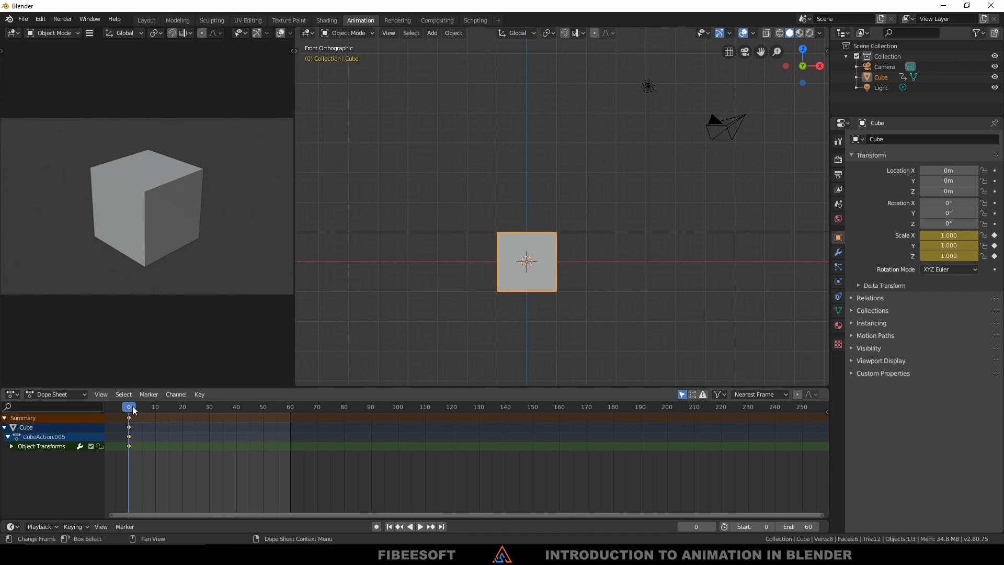
At frame 10, scale the cube up uniformly to about 3.12 and insert a Scaling keyframe.
{"action": "key", "text": "space"}
{"action": "left_click_drag", "start_coordinate": [149, 409], "coordinate": [156, 412]}
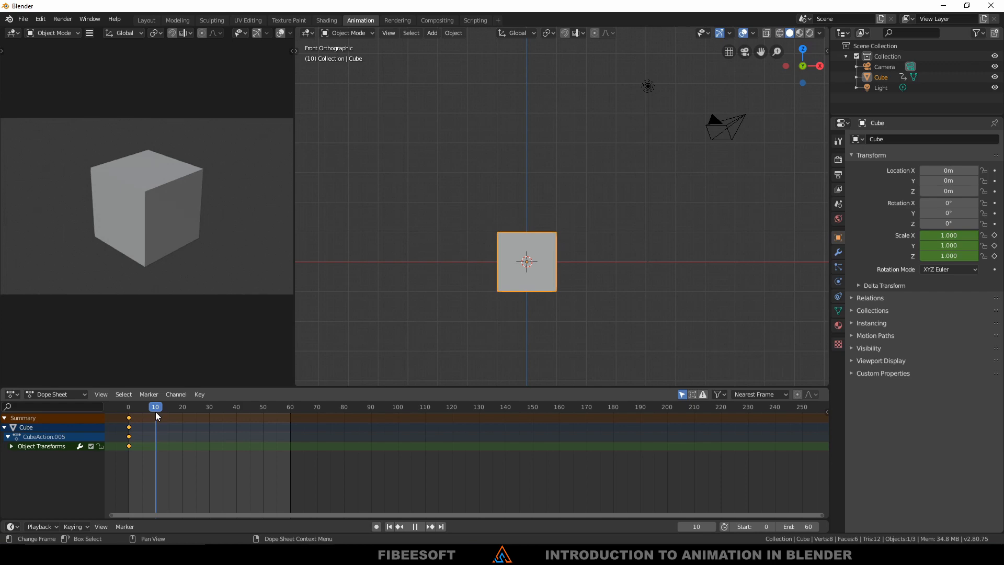
{"action": "key", "text": "space"}
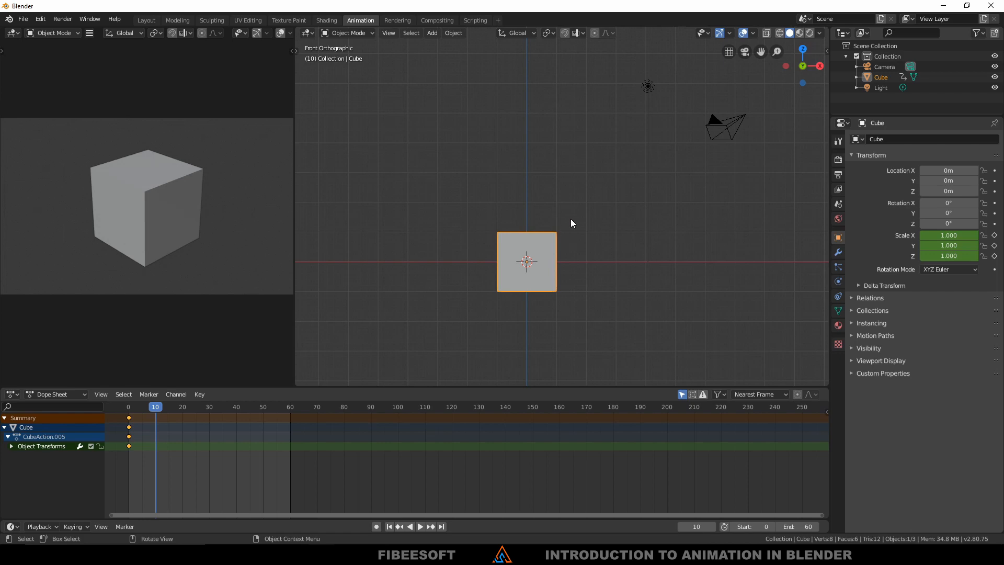
{"action": "key", "text": "s"}
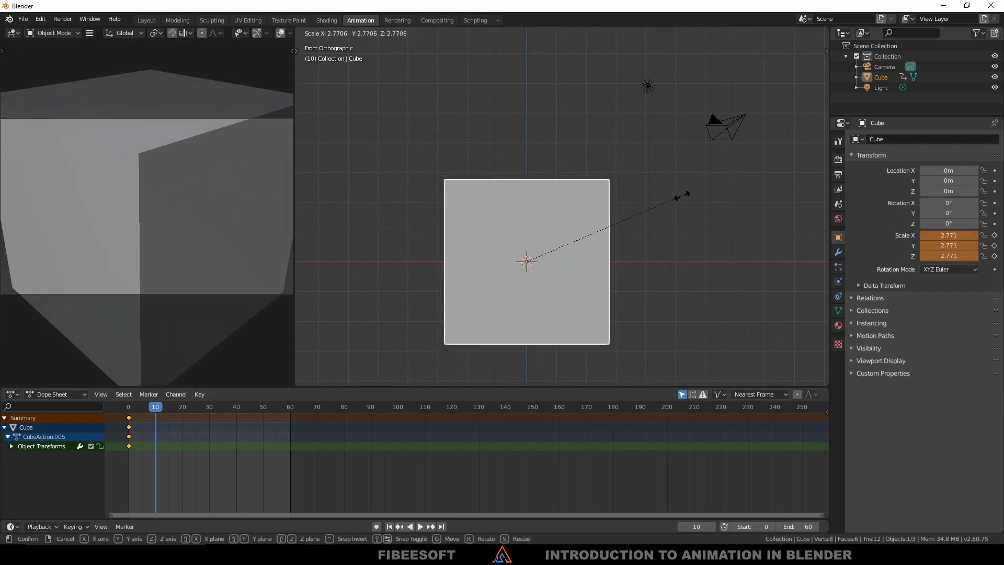
{"action": "left_click", "coordinate": [673, 193]}
{"action": "key", "text": "i"}
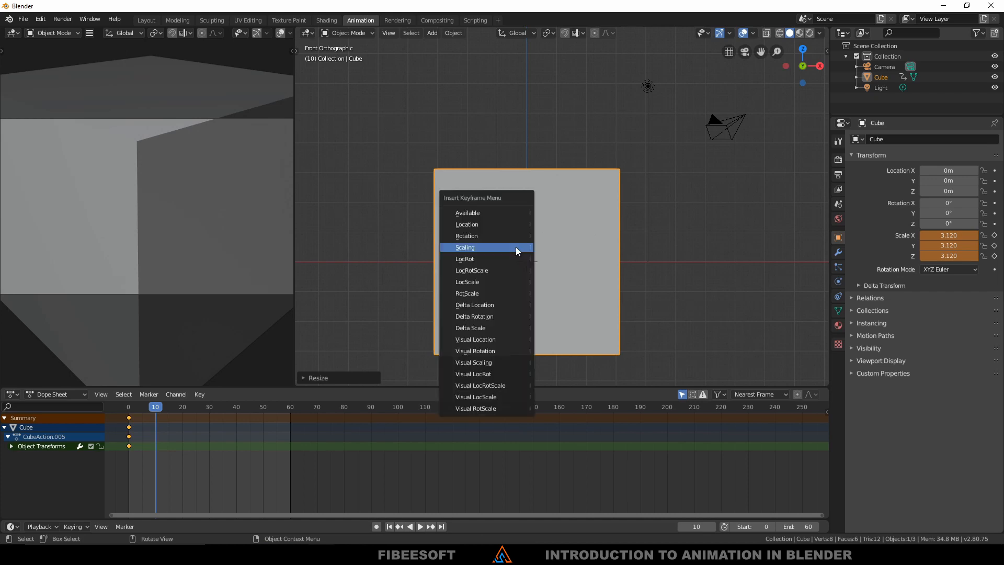
{"action": "left_click", "coordinate": [516, 246]}
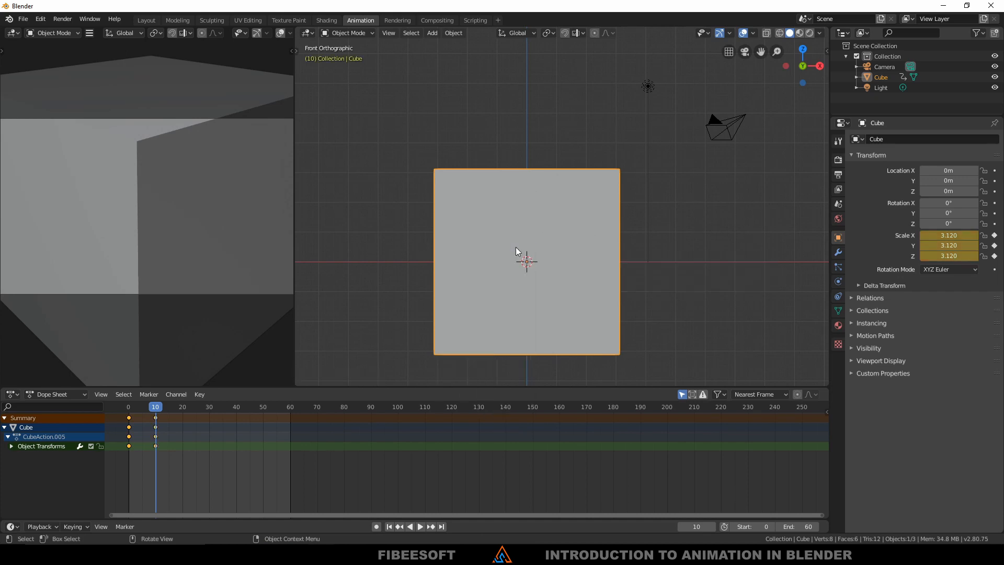
At frame 20, scale the cube down uniformly to about 0.9 and insert a Scaling keyframe.
{"action": "left_click_drag", "start_coordinate": [156, 412], "coordinate": [183, 416]}
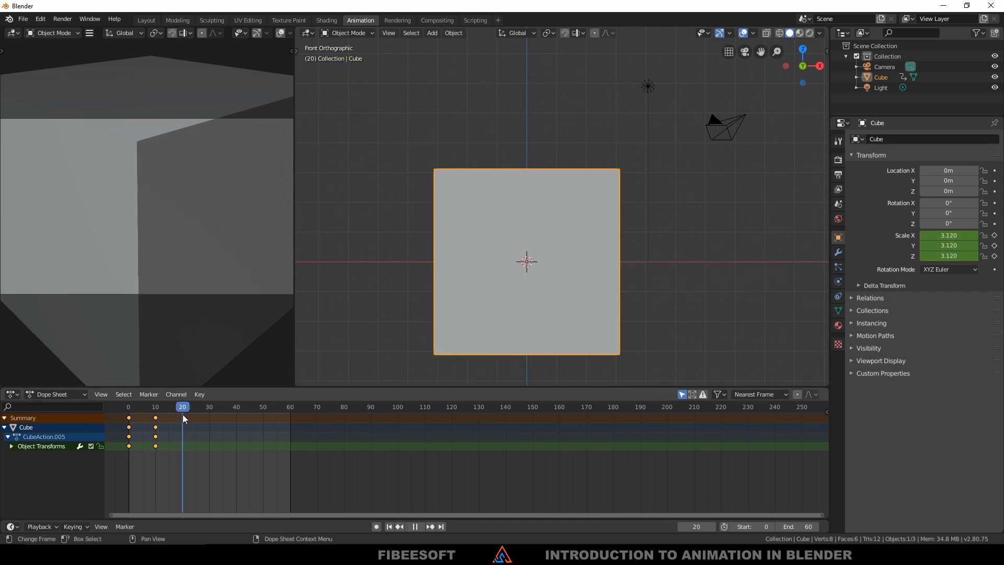
{"action": "key", "text": "s"}
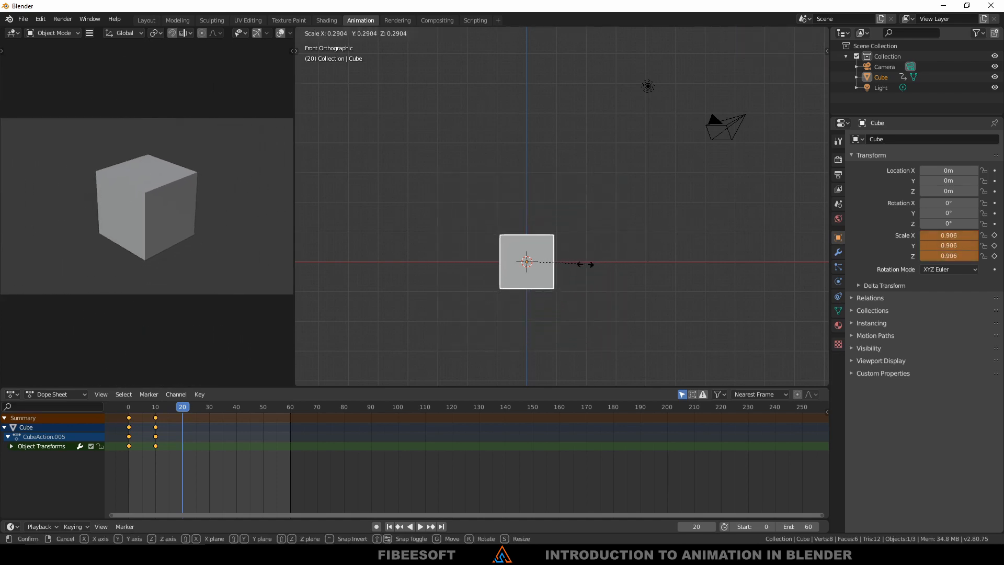
{"action": "left_click", "coordinate": [583, 264]}
{"action": "key", "text": "i"}
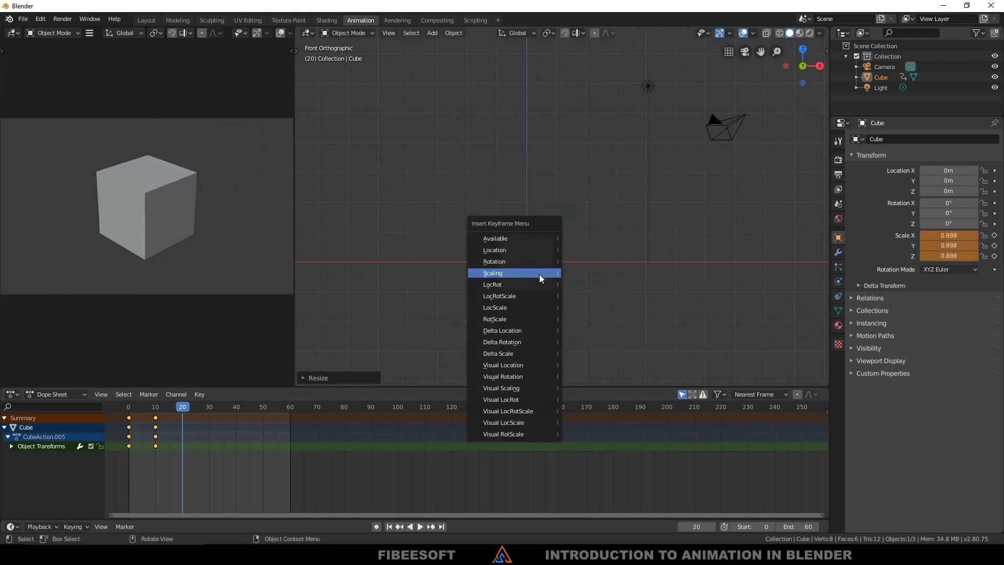
{"action": "left_click", "coordinate": [538, 274]}
At frame 30, scale the cube up uniformly to about 2.15 and insert a Scaling keyframe, ending on frame 40.
{"action": "left_click_drag", "start_coordinate": [187, 408], "coordinate": [209, 408]}
{"action": "key", "text": "s"}
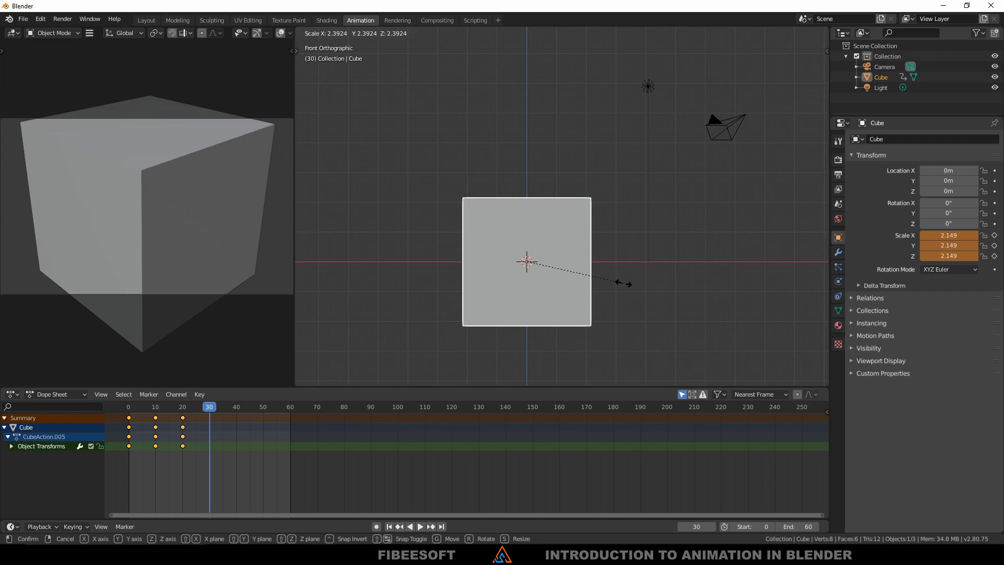
{"action": "left_click", "coordinate": [624, 283]}
{"action": "key", "text": "i"}
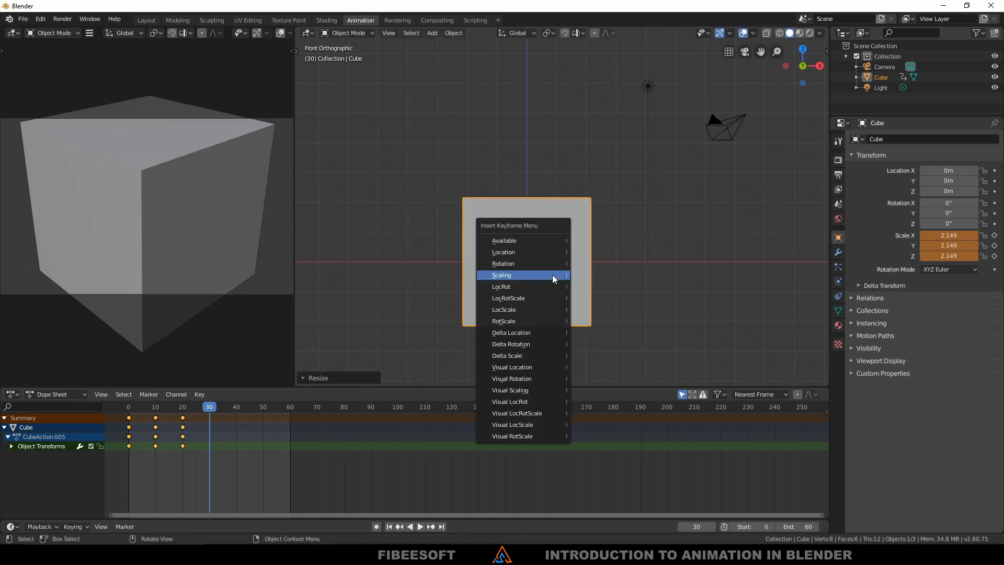
{"action": "left_click", "coordinate": [553, 273]}
{"action": "left_click_drag", "start_coordinate": [215, 407], "coordinate": [237, 411]}
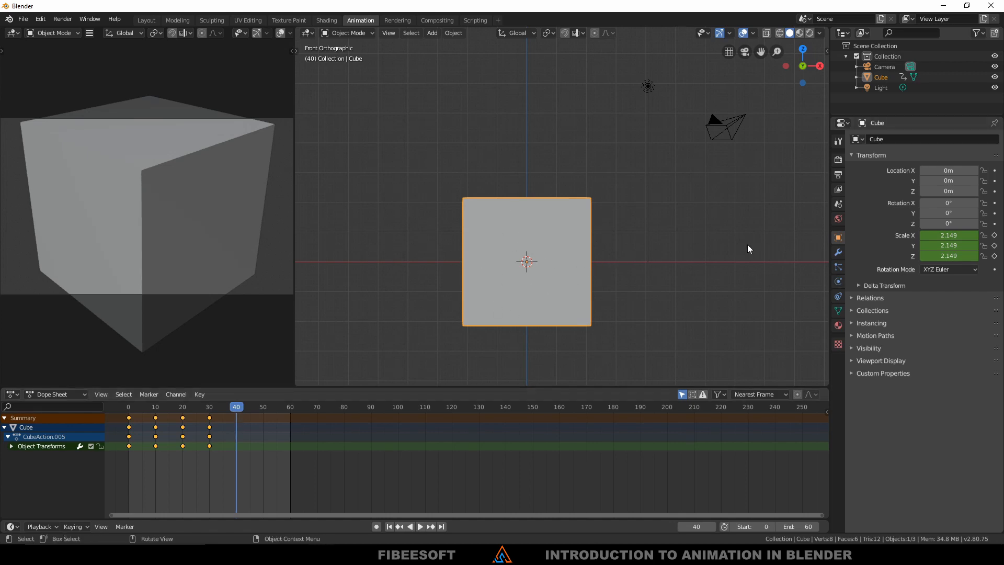
At frame 40, set the cube's X, Y and Z scale to 1.
{"action": "left_click", "coordinate": [947, 235]}
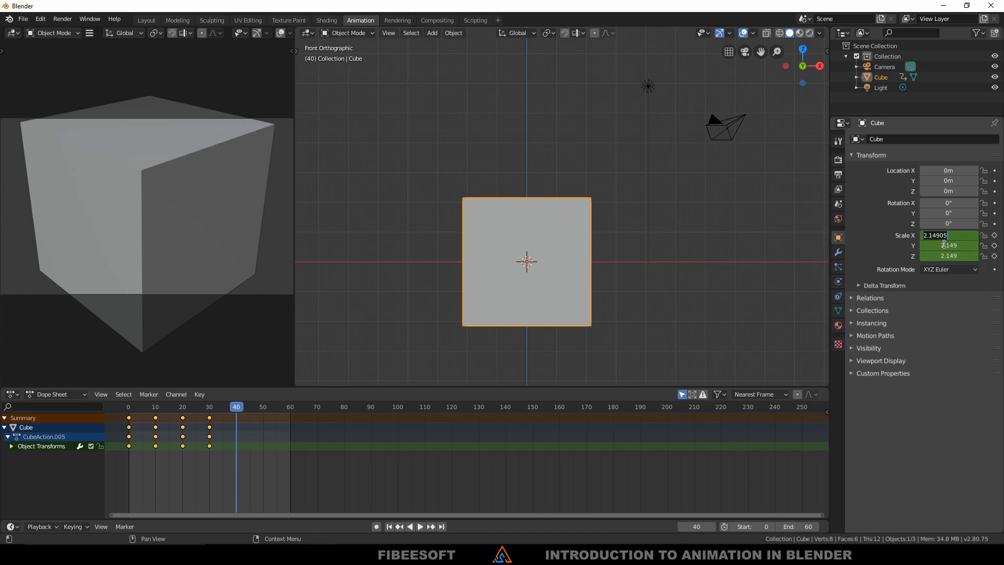
{"action": "type", "text": "1"}
{"action": "key", "text": "Tab"}
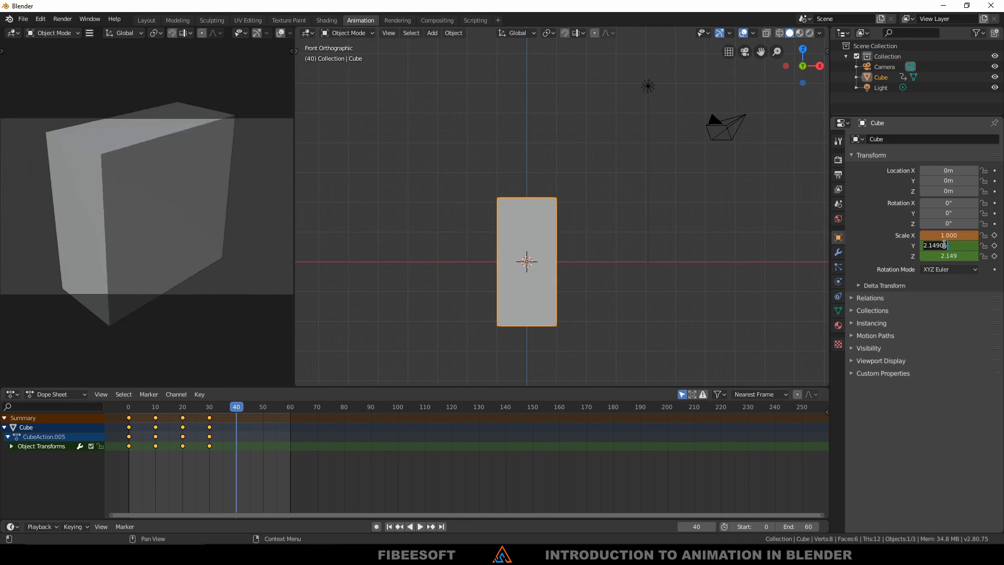
{"action": "type", "text": "1"}
{"action": "key", "text": "Tab"}
{"action": "type", "text": "1"}
{"action": "key", "text": "Return"}
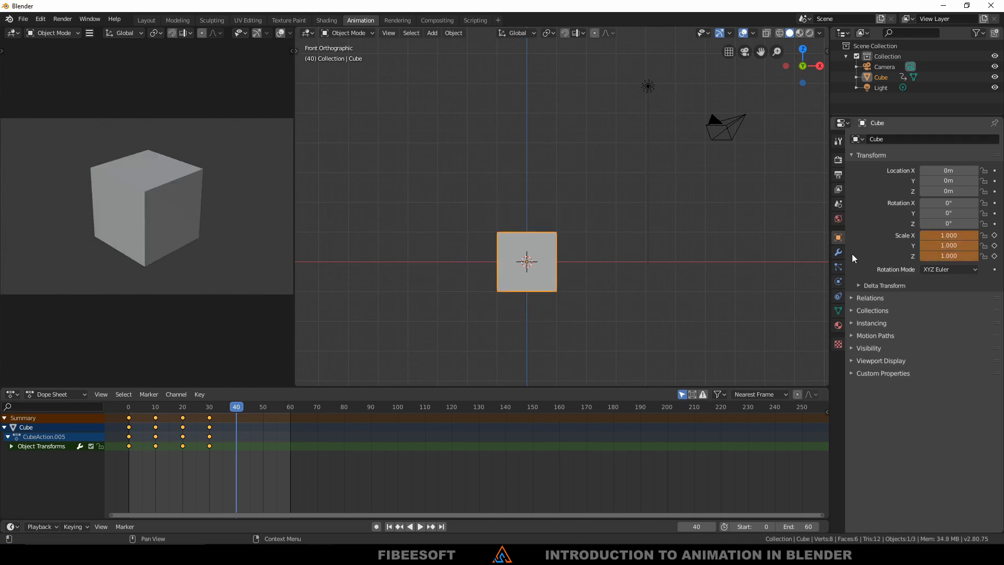
Undo the X, Y and Z scale changes made to the cube at frame 40.
{"action": "key", "text": "ctrl+z"}
{"action": "key", "text": "ctrl+z"}
{"action": "key", "text": "ctrl+z"}
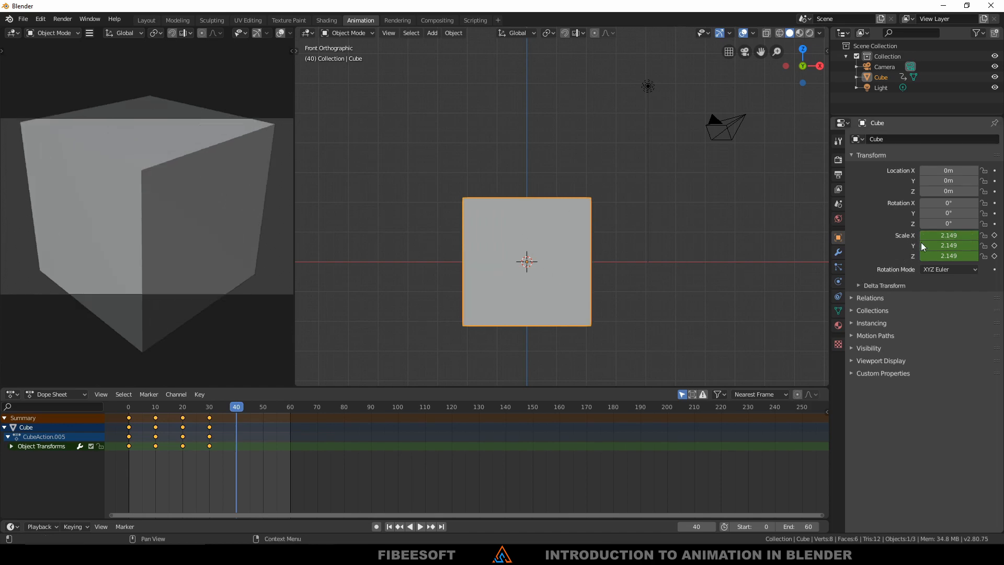
Set the cube's X, Y and Z scale to 1 at frame 40 and keyframe the scale.
{"action": "left_click_drag", "start_coordinate": [944, 235], "coordinate": [944, 256]}
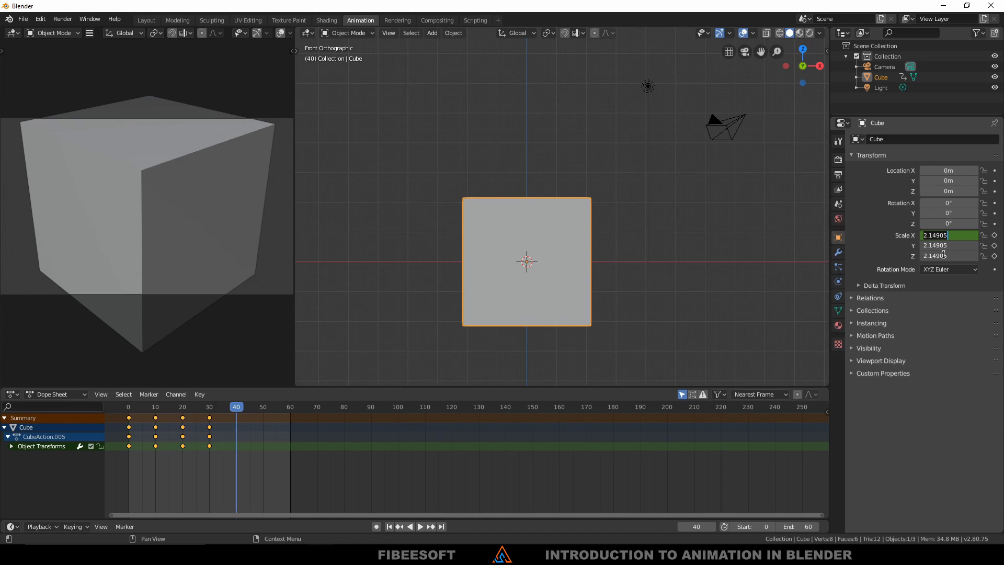
{"action": "type", "text": "1"}
{"action": "key", "text": "Return"}
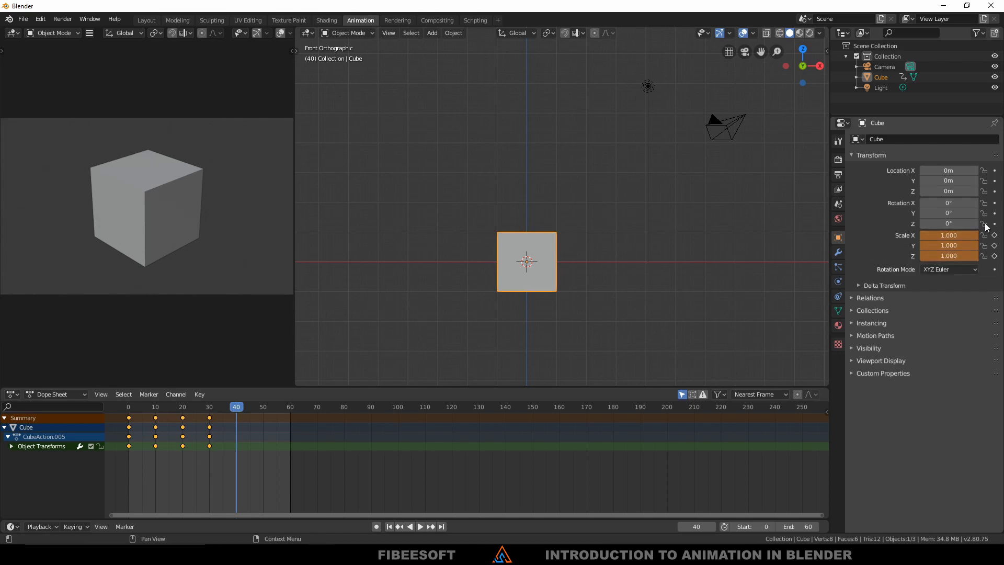
{"action": "key", "text": "i"}
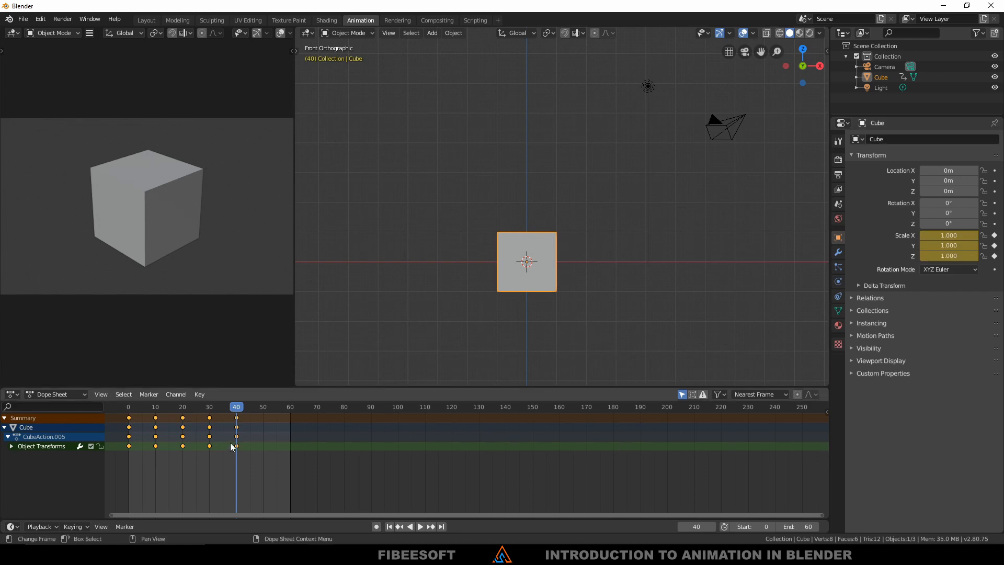
Play the cube's scale animation from the start and return to frame 0.
{"action": "left_click_drag", "start_coordinate": [239, 409], "coordinate": [129, 409]}
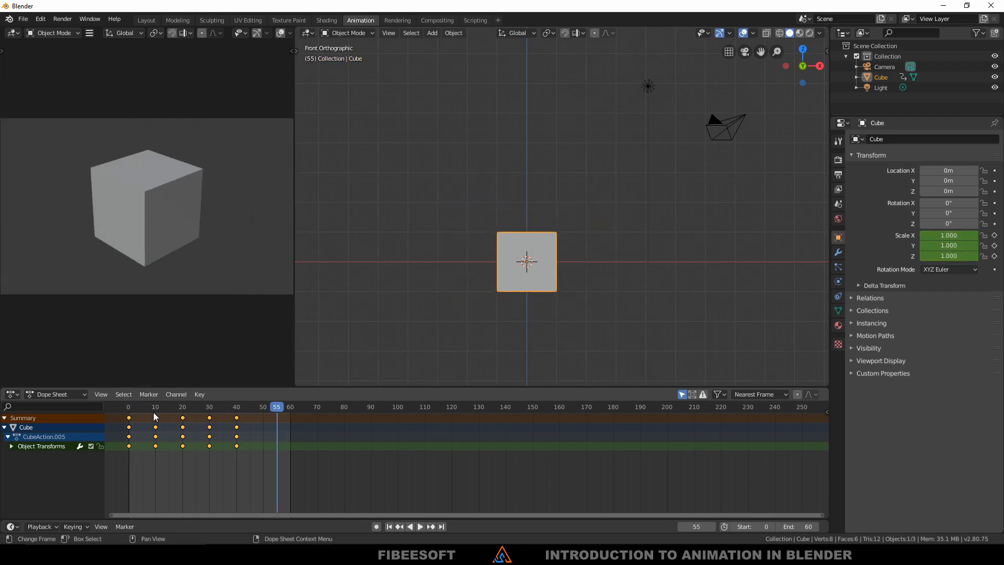
{"action": "left_click", "coordinate": [116, 407]}
{"action": "key", "text": "space"}
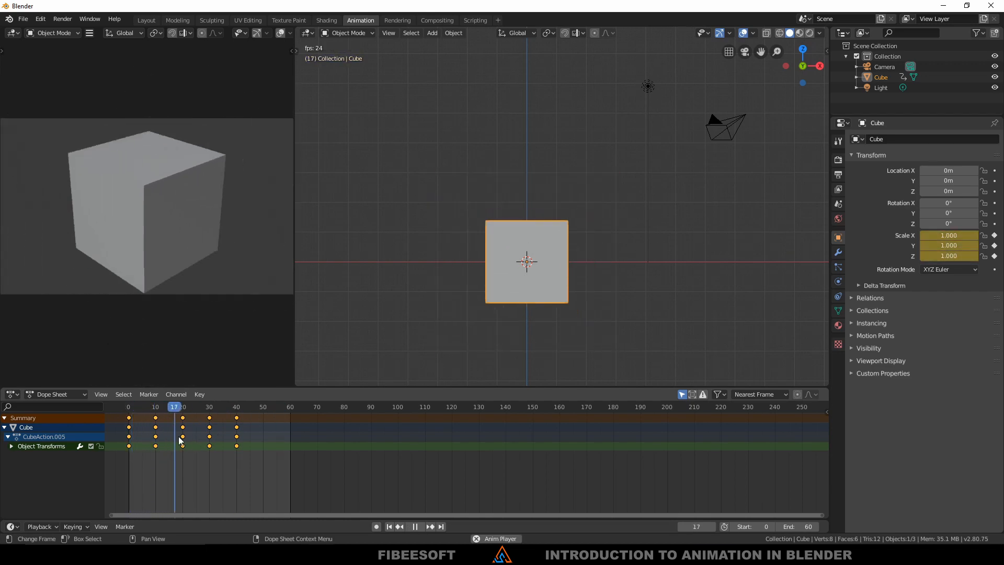
{"action": "key", "text": "space"}
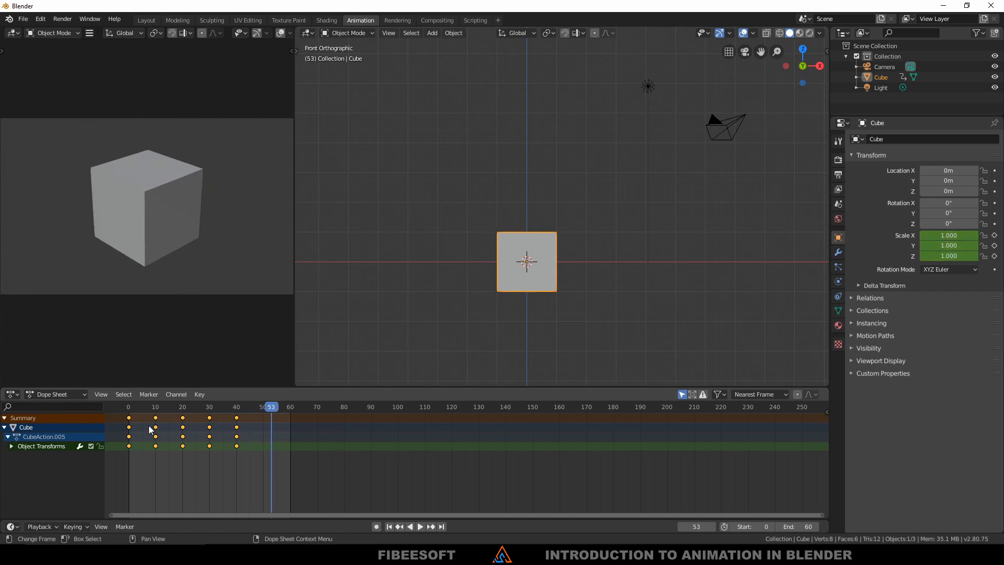
{"action": "left_click", "coordinate": [130, 407]}
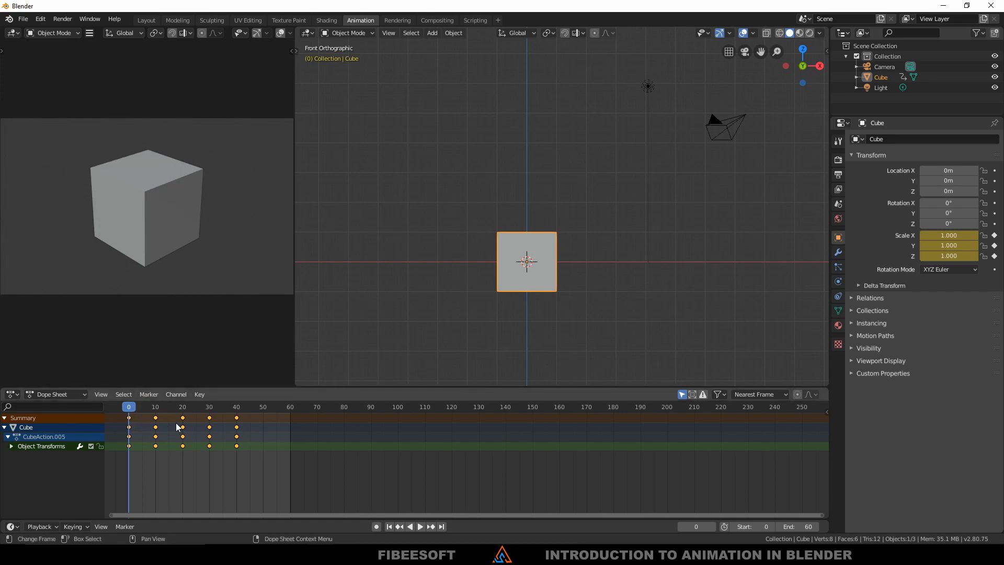
Move the cube's keyframe at frame 10 to frame 18 and preview the new timing between the two neighbouring keyframes.
{"action": "left_click", "coordinate": [189, 461]}
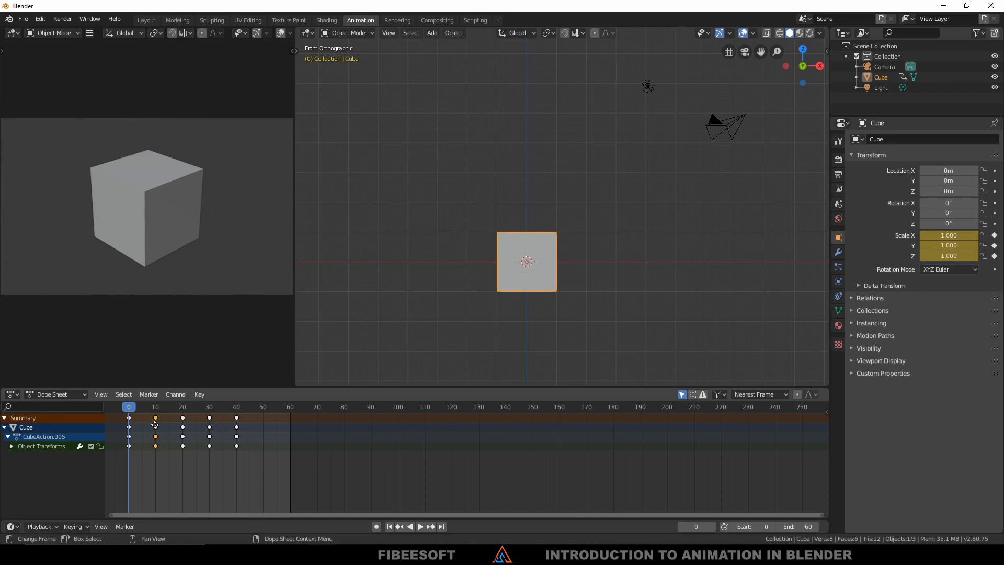
{"action": "left_click_drag", "start_coordinate": [154, 424], "coordinate": [178, 427]}
{"action": "key", "text": "space"}
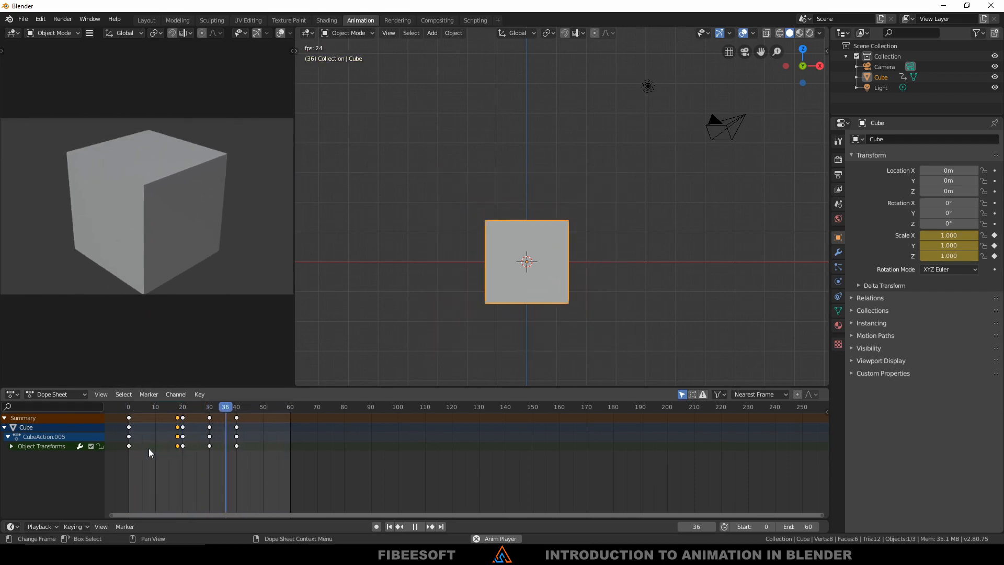
{"action": "key", "text": "space"}
{"action": "left_click", "coordinate": [176, 411]}
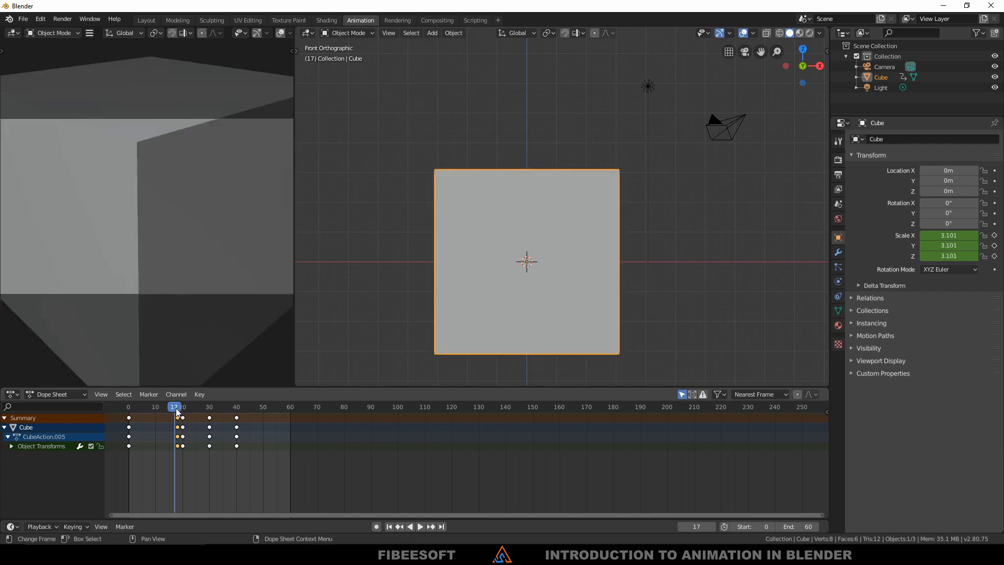
{"action": "left_click_drag", "start_coordinate": [175, 410], "coordinate": [183, 412]}
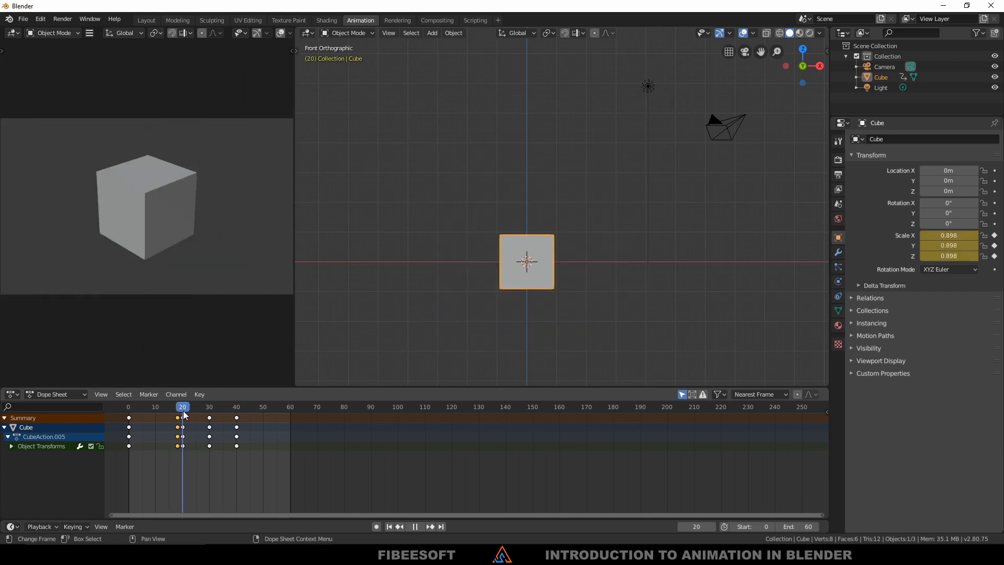
{"action": "left_click_drag", "start_coordinate": [184, 413], "coordinate": [181, 423]}
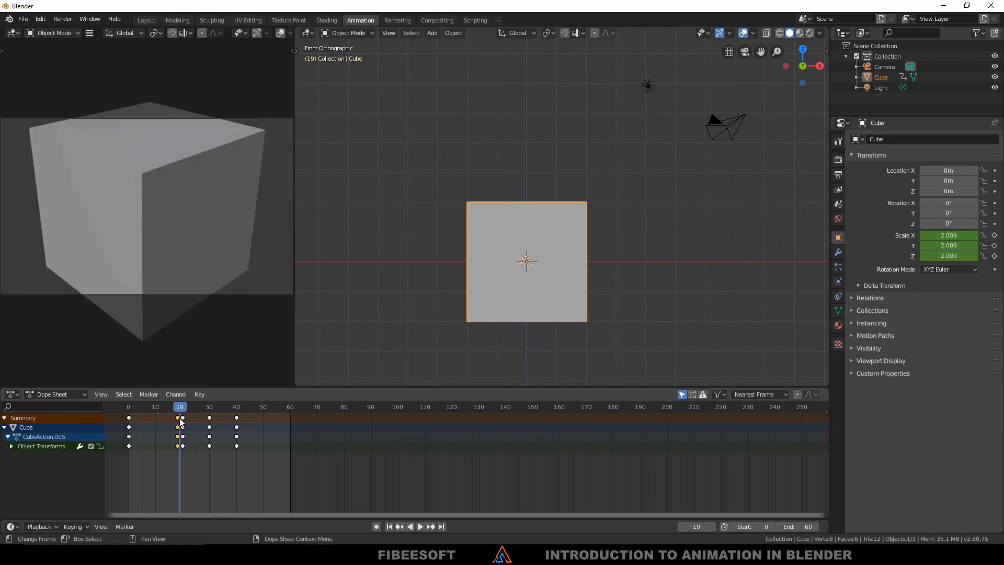
Move the cube's keyframe at frame 20 to frame 25 and the one at frame 18 to frame 20.
{"action": "left_click", "coordinate": [183, 427]}
{"action": "key", "text": "g"}
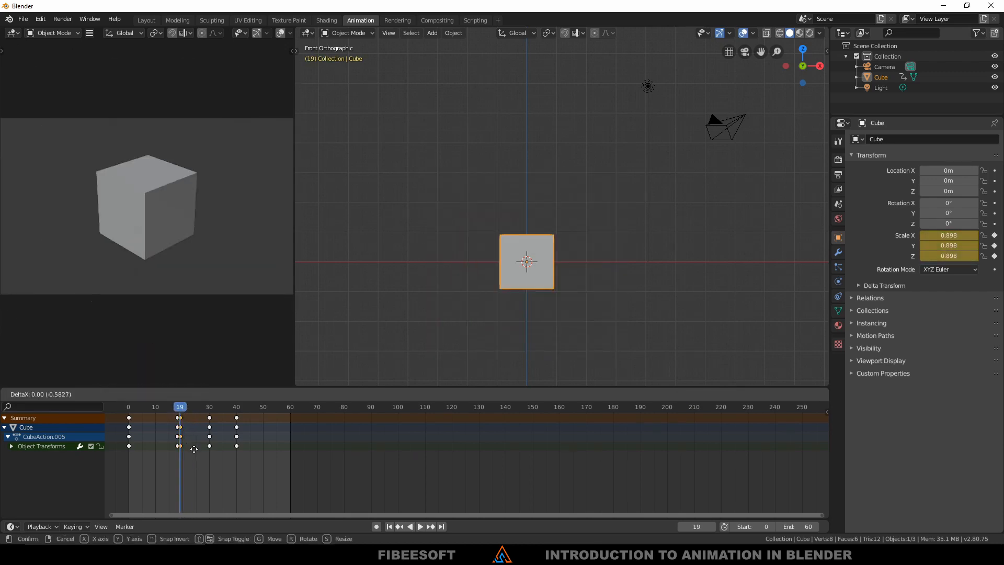
{"action": "left_click", "coordinate": [209, 456]}
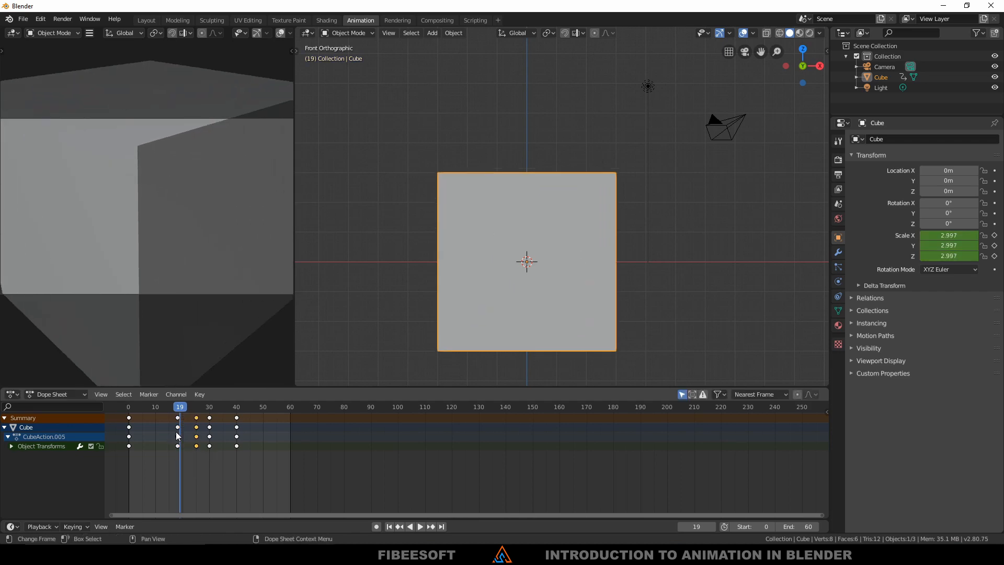
{"action": "key", "text": "g"}
{"action": "left_click", "coordinate": [191, 445]}
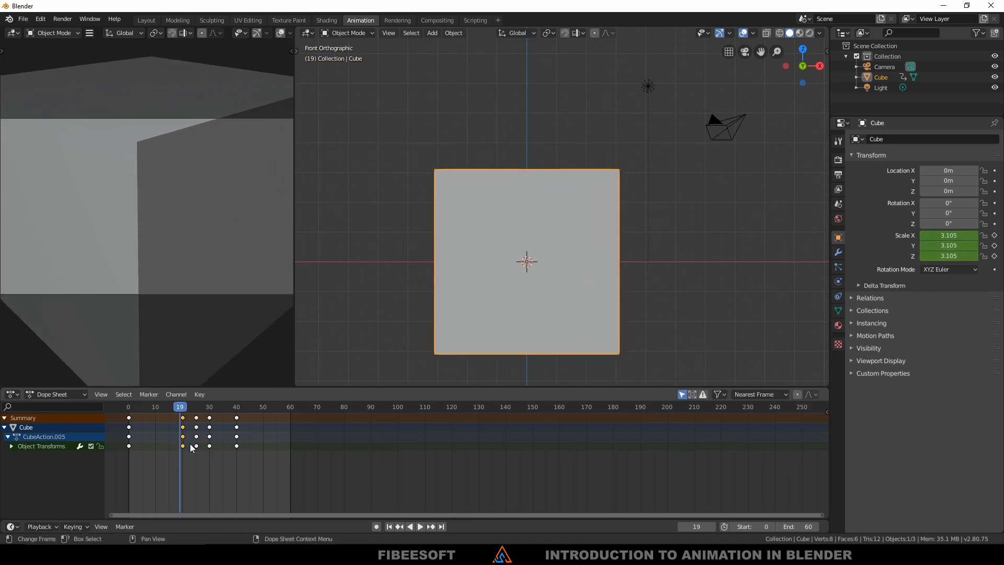
Move the cube's keyframe at frame 40 to frame 35 and play the animation from frame 0.
{"action": "left_click", "coordinate": [236, 446]}
{"action": "key", "text": "g"}
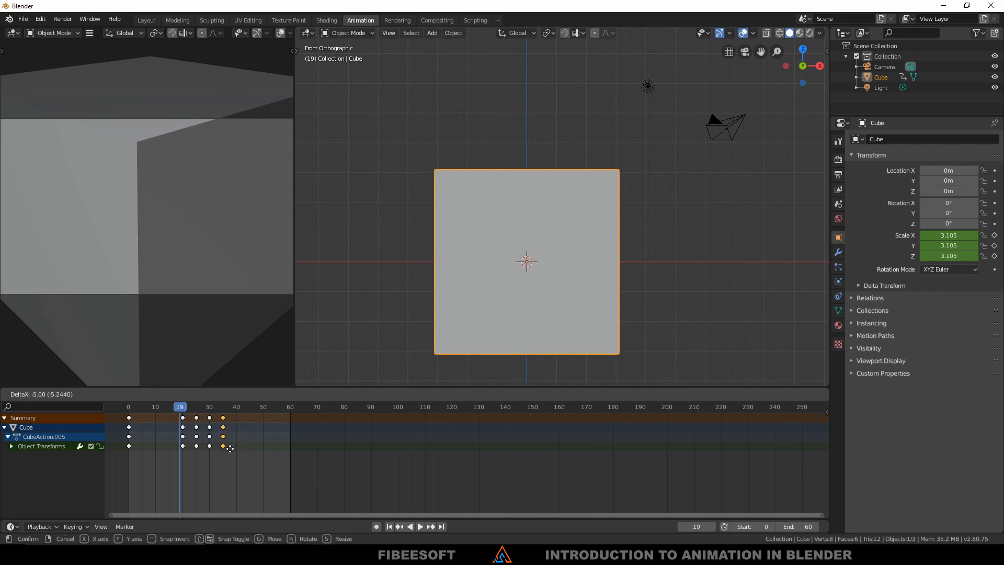
{"action": "left_click", "coordinate": [230, 449]}
{"action": "left_click_drag", "start_coordinate": [152, 409], "coordinate": [123, 406]}
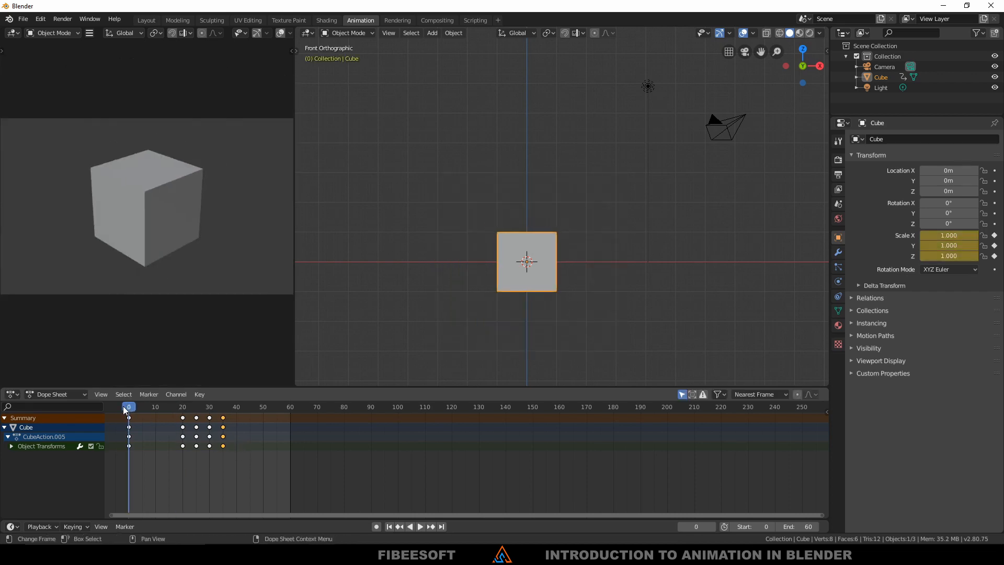
{"action": "key", "text": "space"}
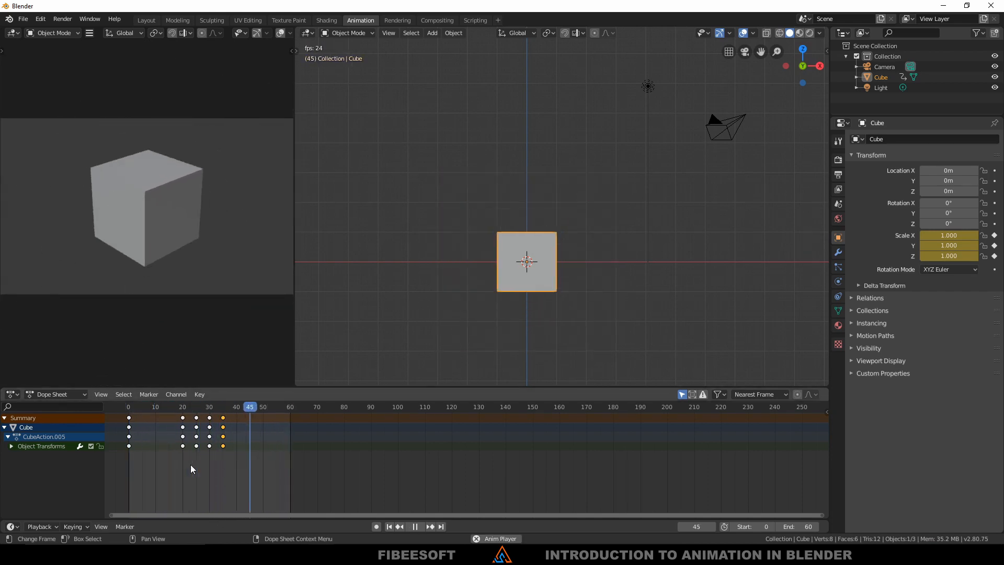
{"action": "key", "text": "space"}
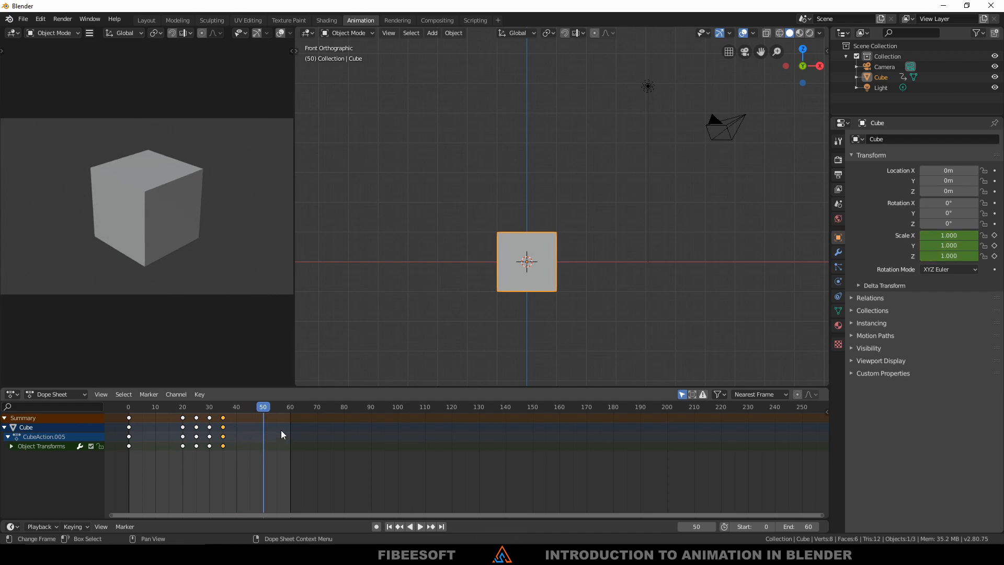
Set the animation's end frame to 40 and play the shortened range.
{"action": "key", "text": "space"}
{"action": "left_click_drag", "start_coordinate": [266, 408], "coordinate": [223, 416]}
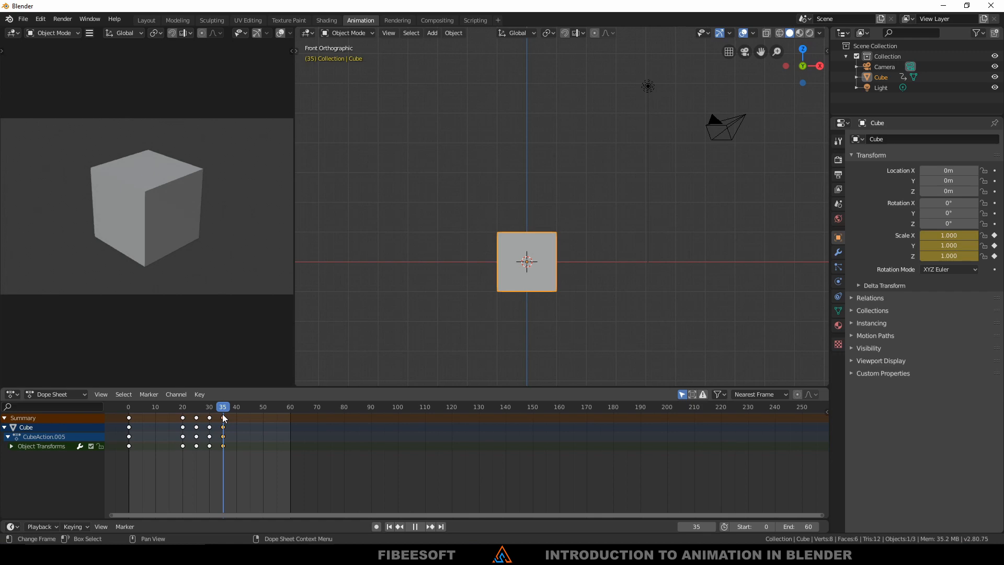
{"action": "key", "text": "space"}
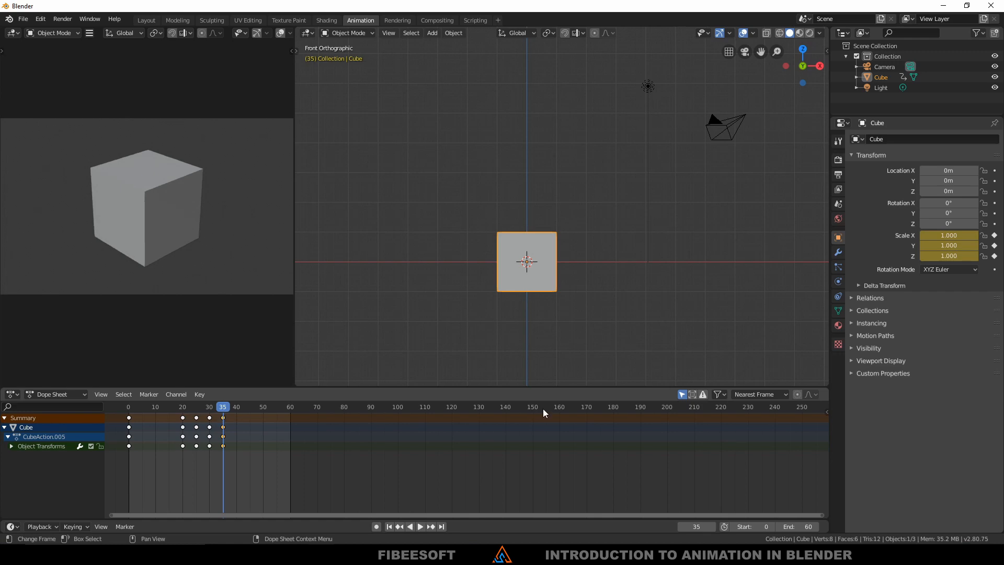
{"action": "left_click", "coordinate": [795, 530]}
{"action": "type", "text": "40"}
{"action": "key", "text": "Return"}
{"action": "key", "text": "space"}
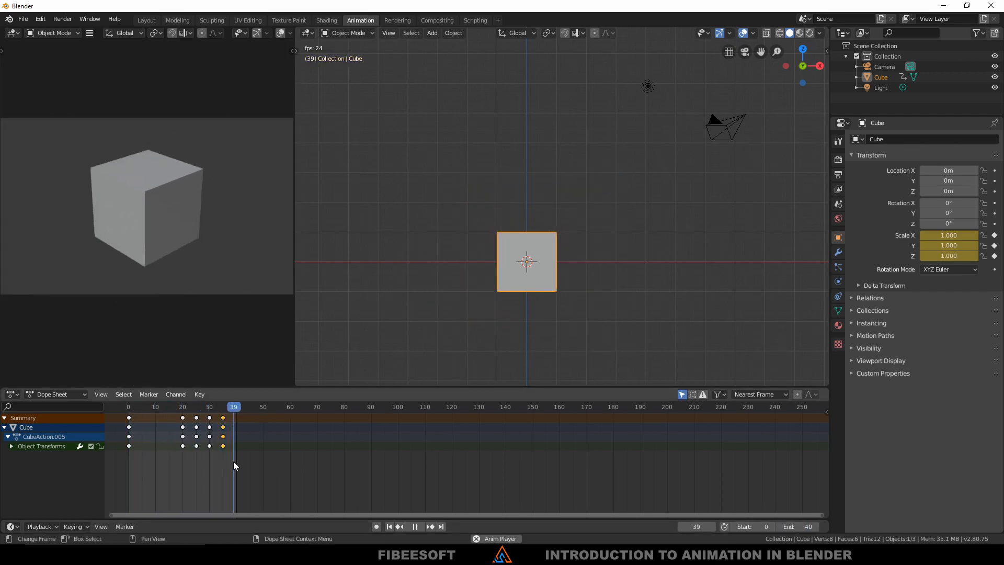
{"action": "key", "text": "space"}
At frame 20, scale the cube up uniformly to about 4, insert a Scaling keyframe and play the animation from the start.
{"action": "left_click", "coordinate": [154, 409]}
{"action": "key", "text": "space"}
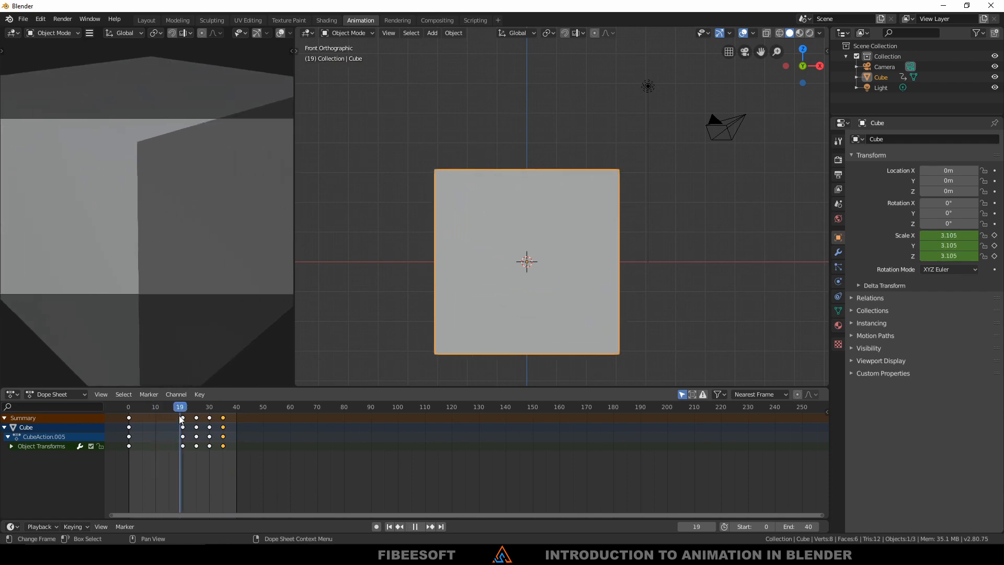
{"action": "key", "text": "space"}
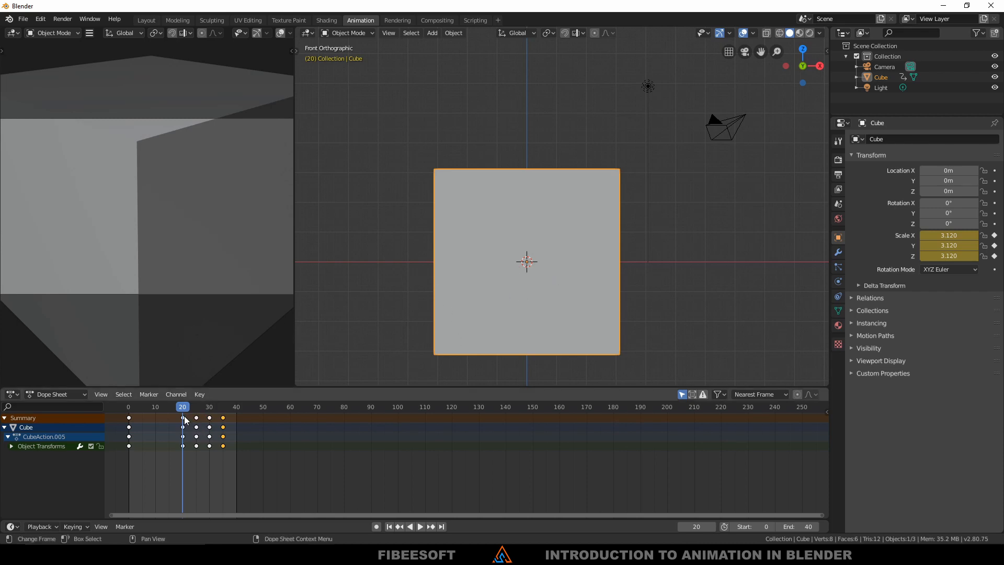
{"action": "key", "text": "space"}
{"action": "key", "text": "Escape"}
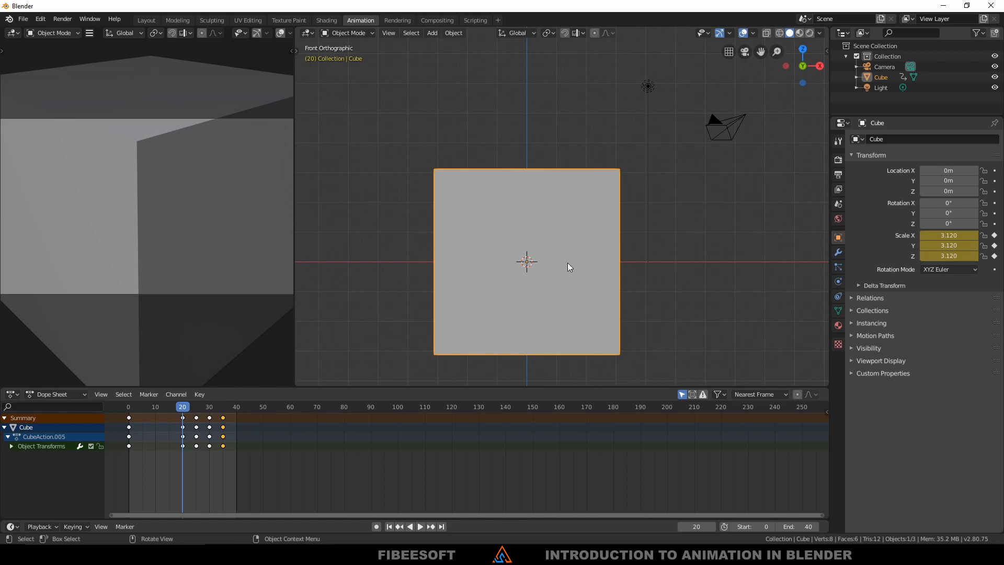
{"action": "key", "text": "s"}
{"action": "left_click", "coordinate": [649, 242]}
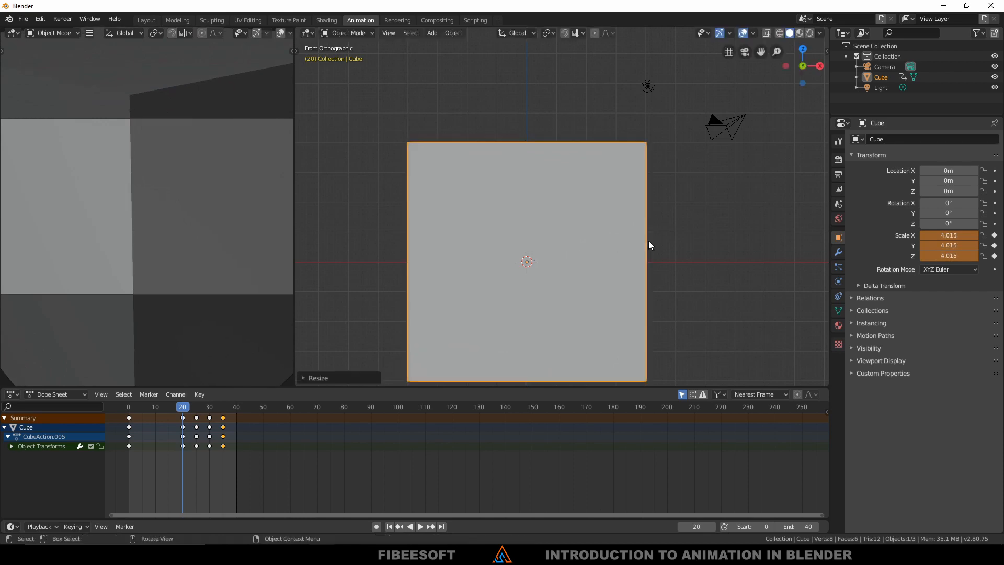
{"action": "key", "text": "i"}
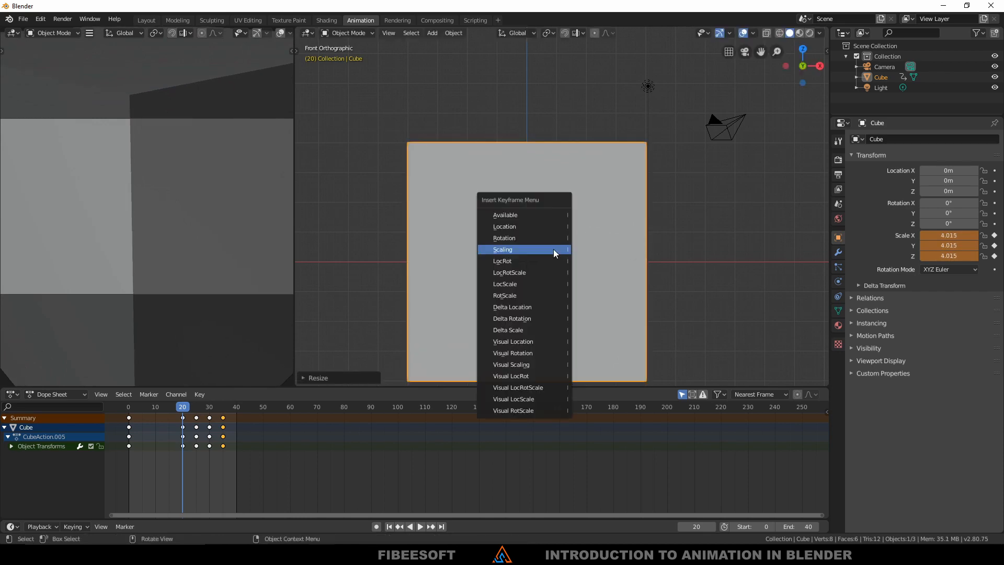
{"action": "left_click", "coordinate": [513, 249]}
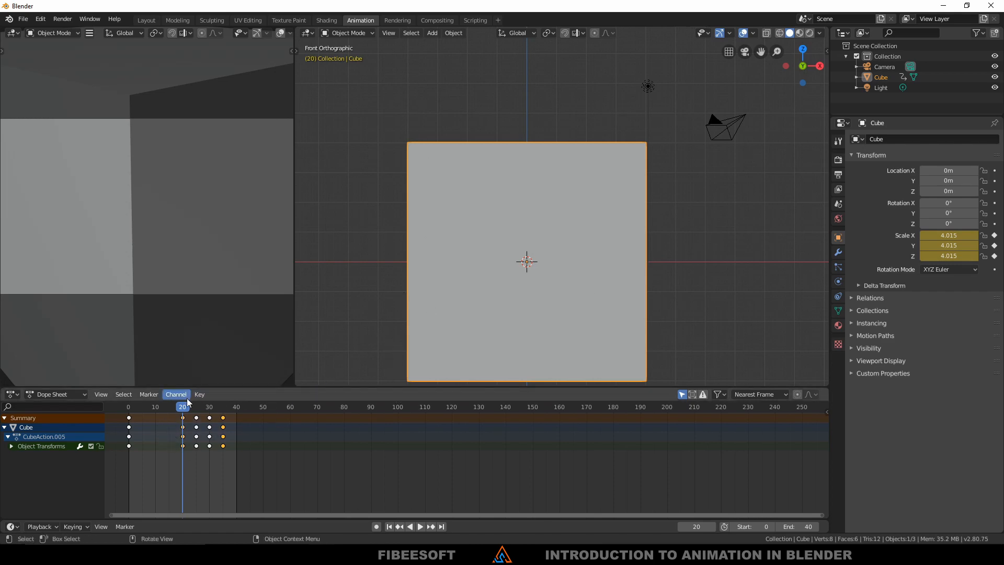
{"action": "key", "text": "shift+Left"}
{"action": "key", "text": "space"}
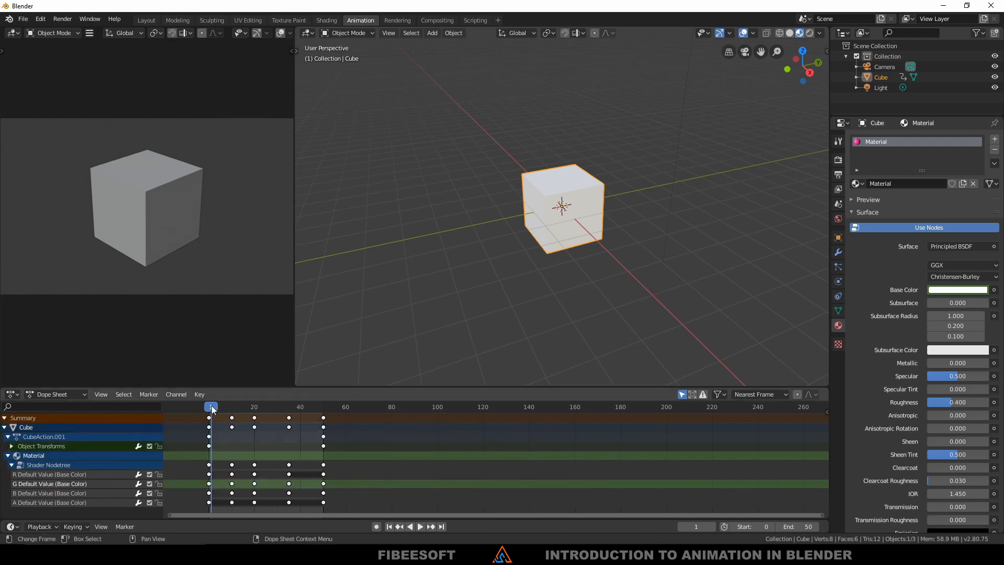
Play the cube's rotation and material colour animation from frame 0.
{"action": "left_click_drag", "start_coordinate": [211, 407], "coordinate": [201, 408]}
{"action": "key", "text": "space"}
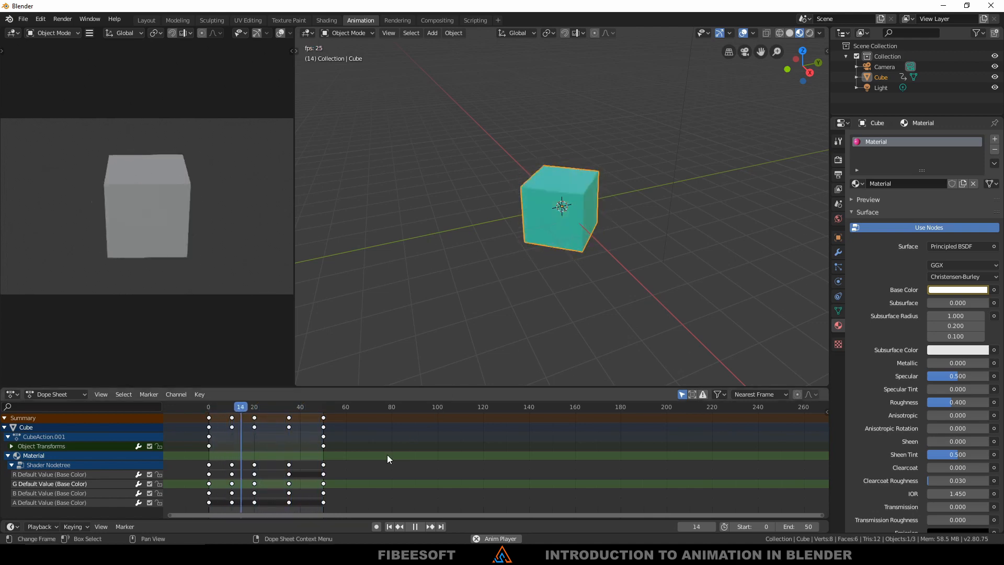
{"action": "key", "text": "space"}
Delete all of the cube's object and material keyframes and clear its rotation.
{"action": "key", "text": "a"}
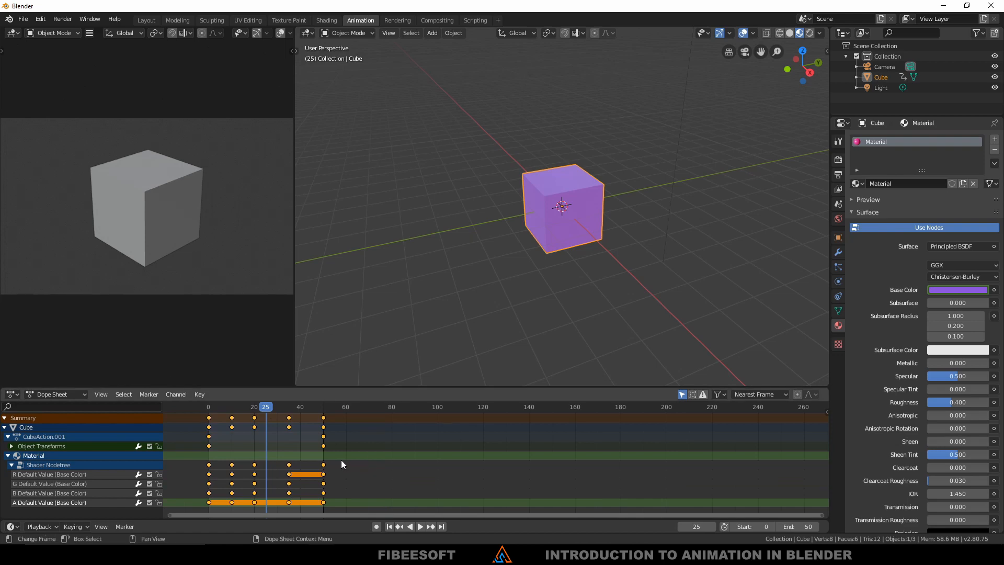
{"action": "key", "text": "x"}
{"action": "left_click", "coordinate": [271, 443]}
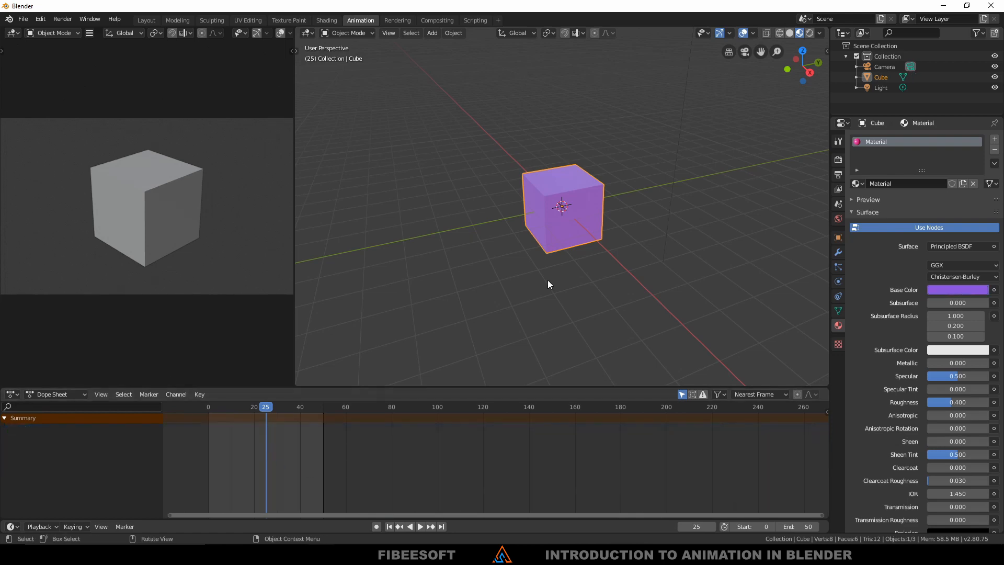
{"action": "key", "text": "alt+r"}
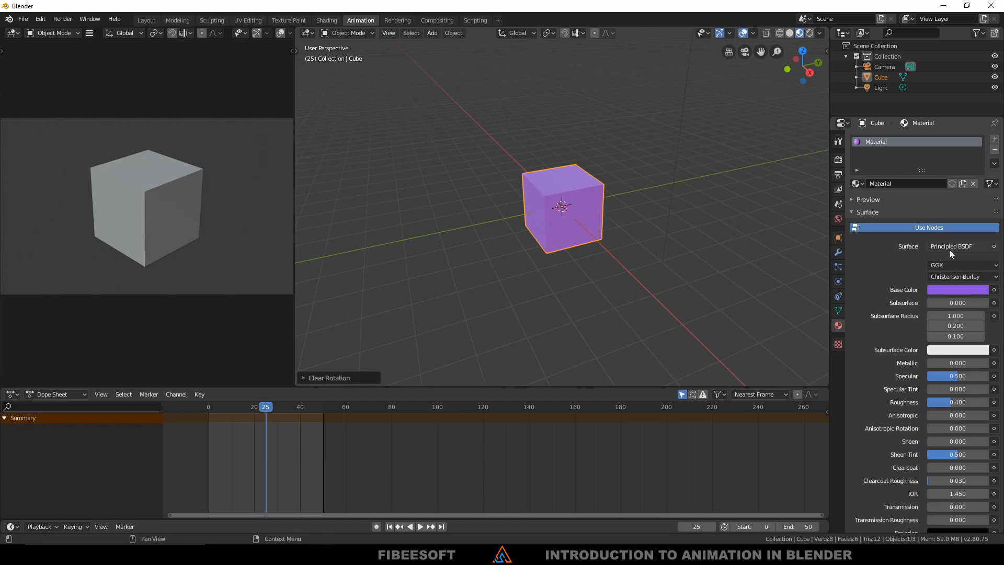
Set the material's Base Color to white, with R, G and B at 1.
{"action": "left_click", "coordinate": [967, 289]}
{"action": "left_click_drag", "start_coordinate": [948, 244], "coordinate": [1001, 244]}
{"action": "left_click_drag", "start_coordinate": [920, 254], "coordinate": [978, 265]}
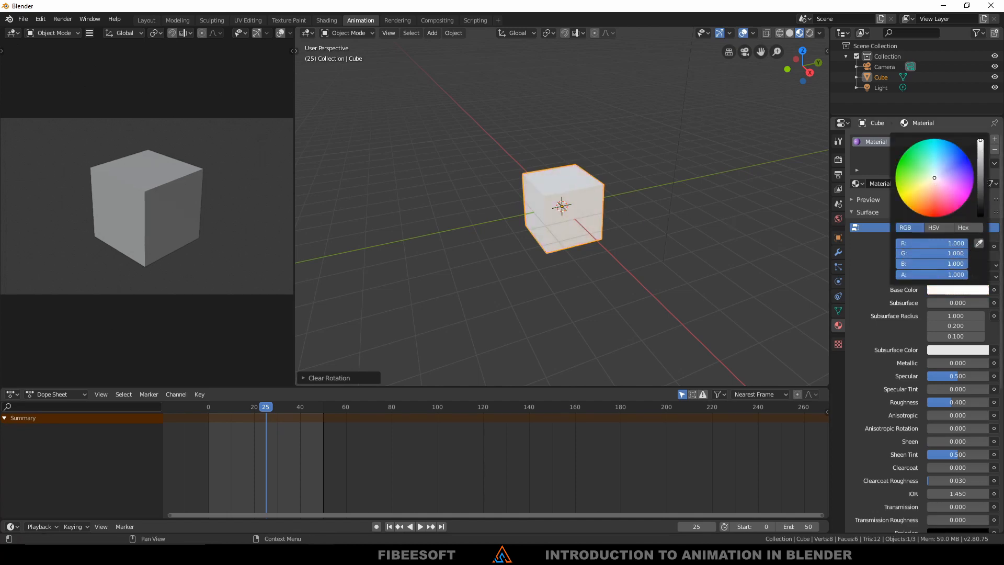
{"action": "left_click", "coordinate": [942, 291]}
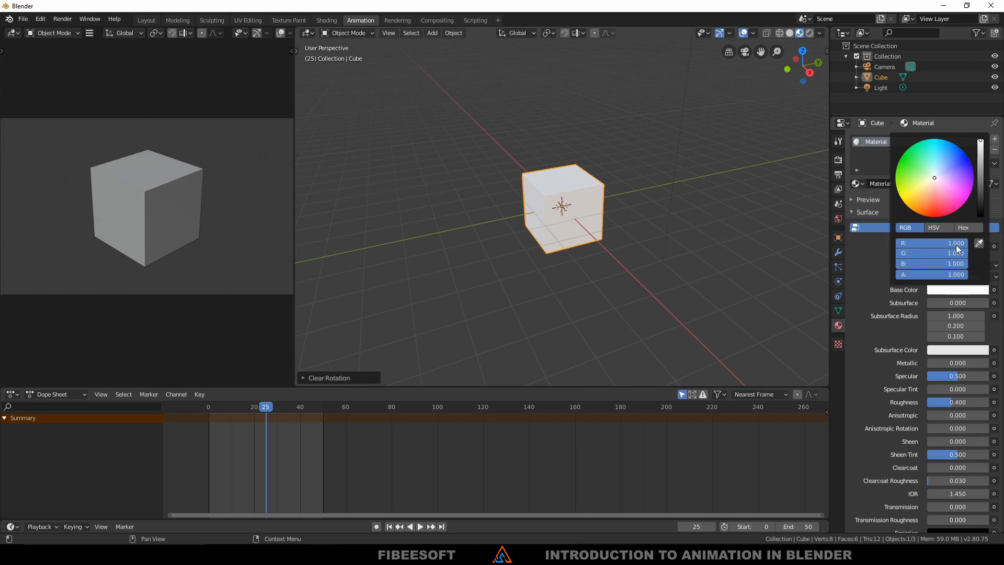
Insert a Rotation keyframe for the unrotated cube at frame 0.
{"action": "left_click", "coordinate": [600, 328]}
{"action": "key", "text": "shift+Left"}
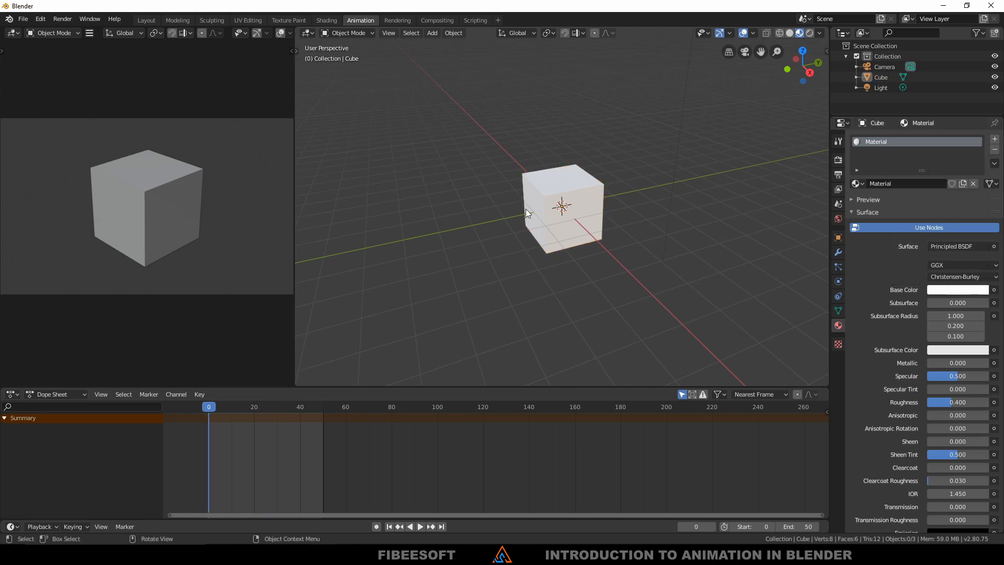
{"action": "left_click", "coordinate": [563, 188]}
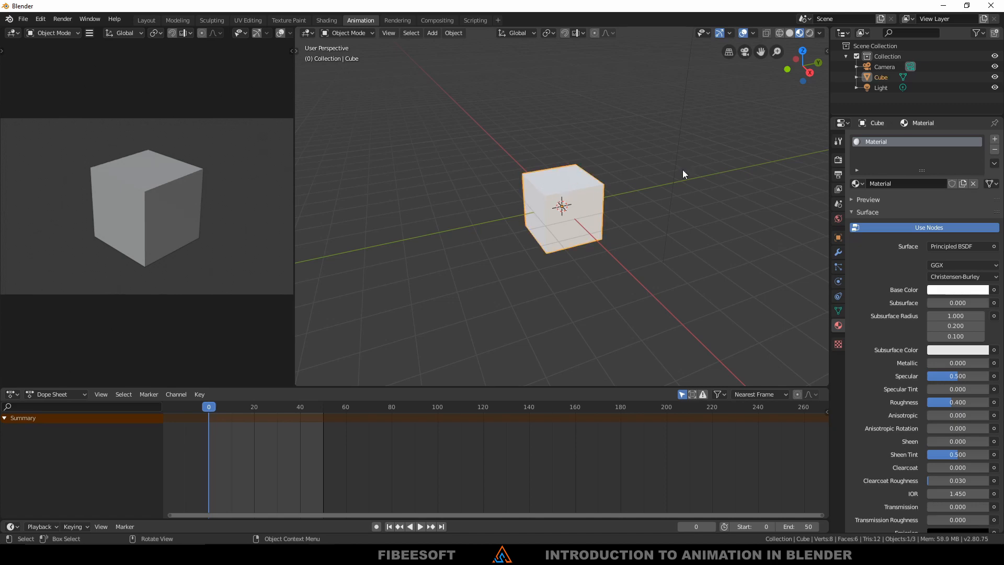
{"action": "left_click", "coordinate": [838, 237]}
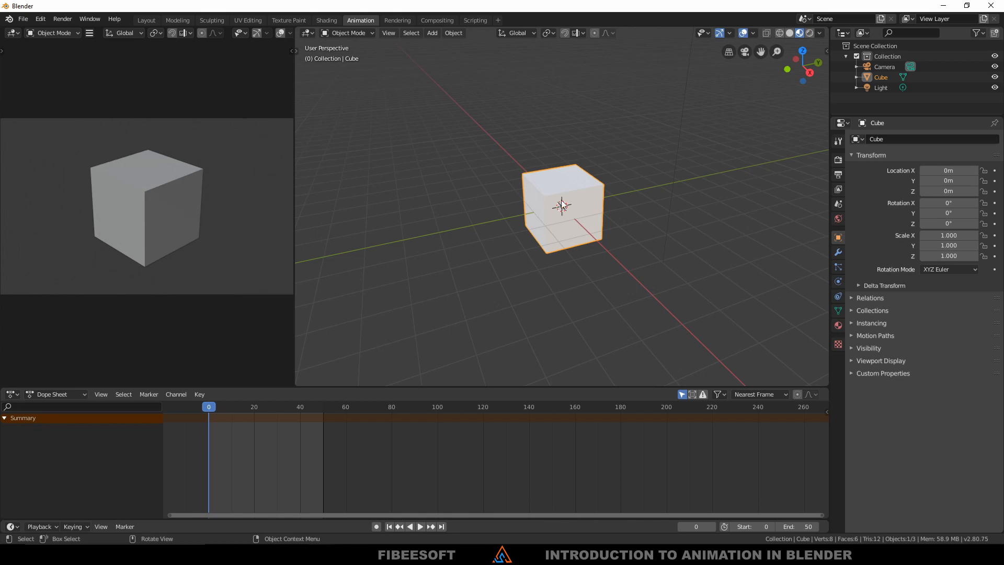
{"action": "key", "text": "i"}
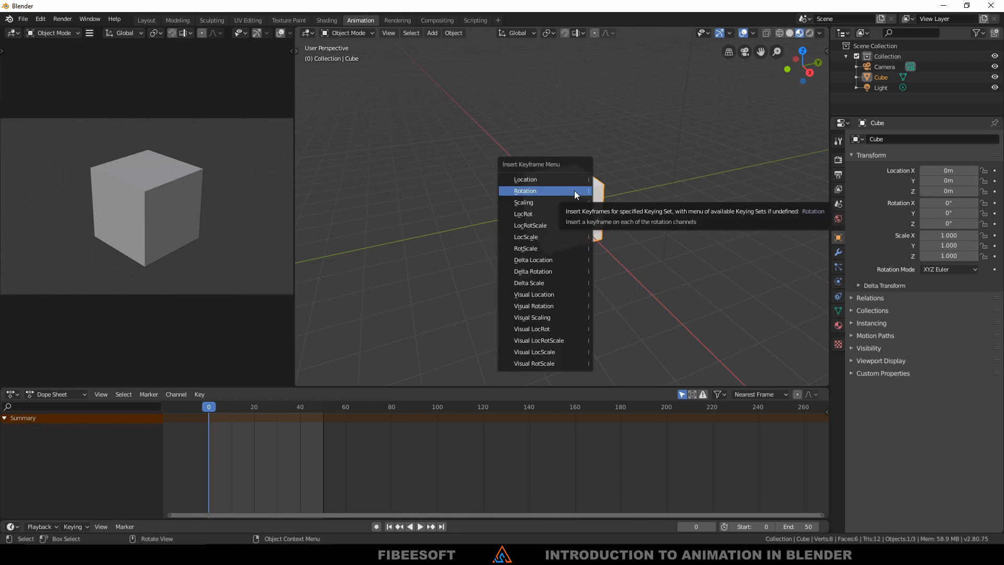
{"action": "left_click", "coordinate": [565, 189]}
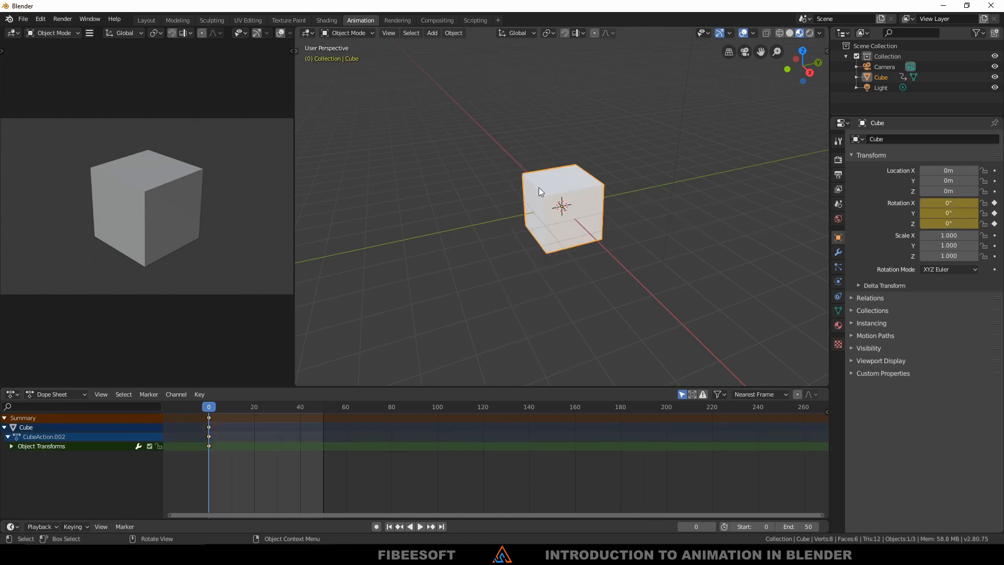
At frame 50, set the cube's Z rotation to 720°, insert a rotation keyframe and play the animation.
{"action": "left_click_drag", "start_coordinate": [209, 410], "coordinate": [324, 414]}
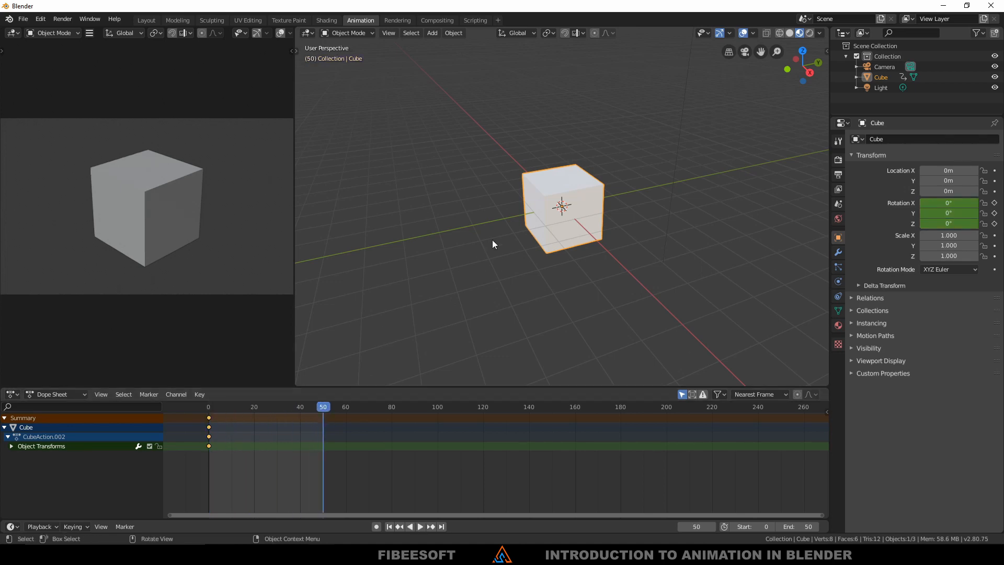
{"action": "left_click", "coordinate": [948, 223]}
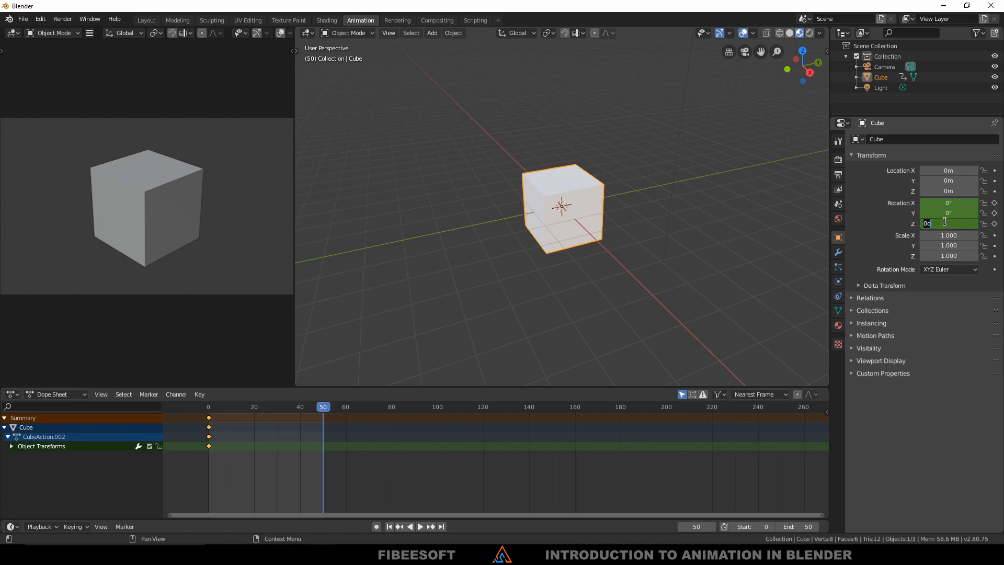
{"action": "type", "text": "72"}
{"action": "key", "text": "Return"}
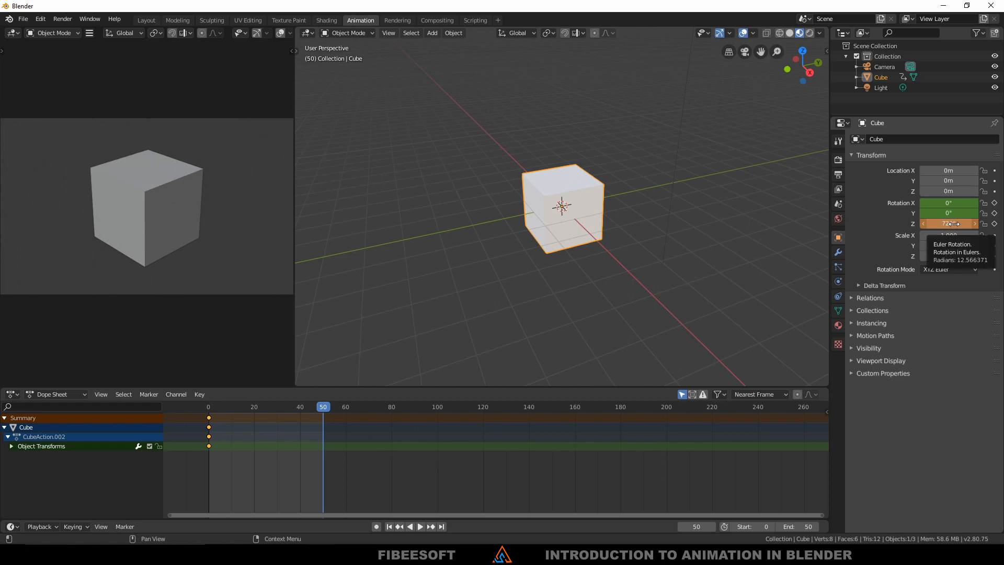
{"action": "key", "text": "i"}
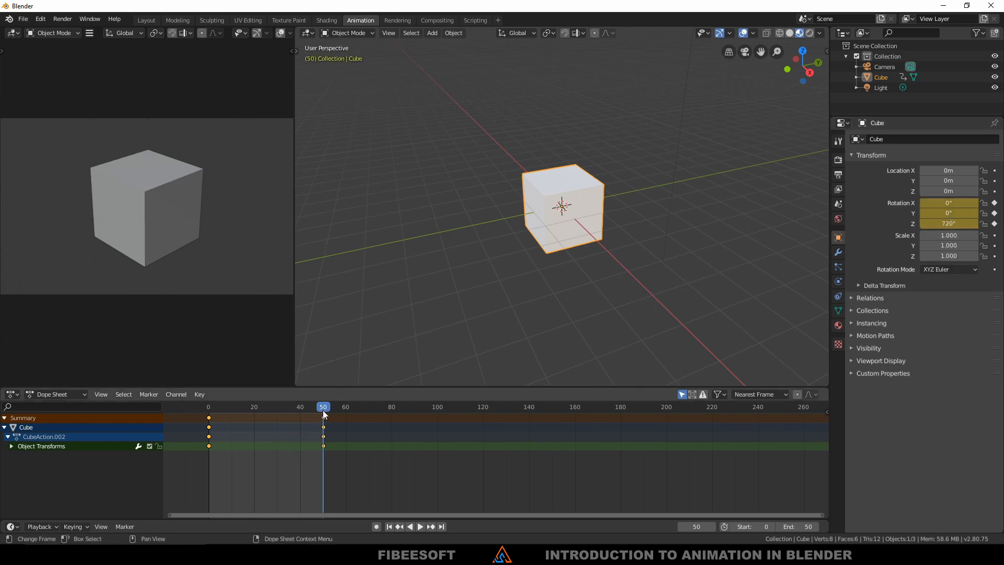
{"action": "key", "text": "space"}
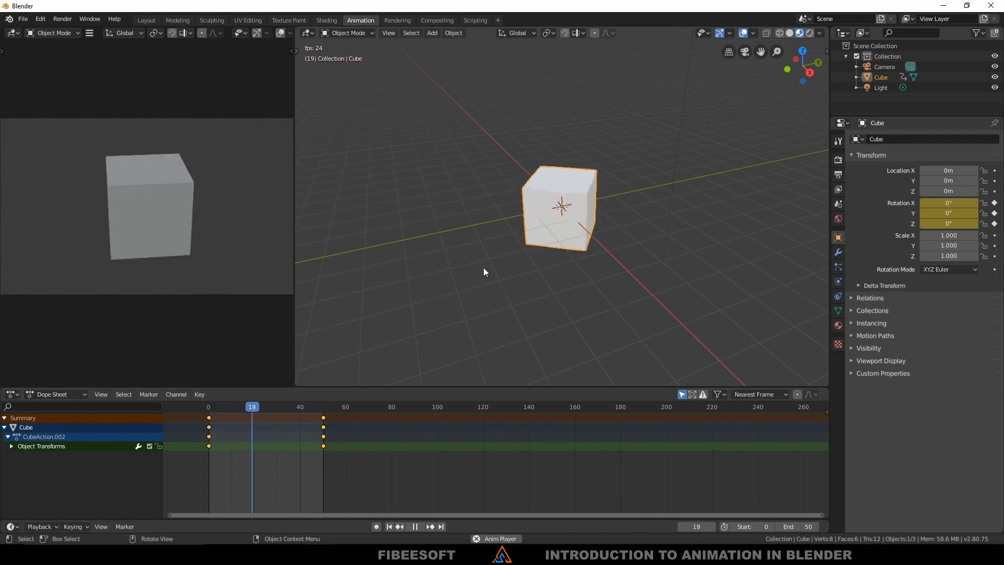
{"action": "key", "text": "space"}
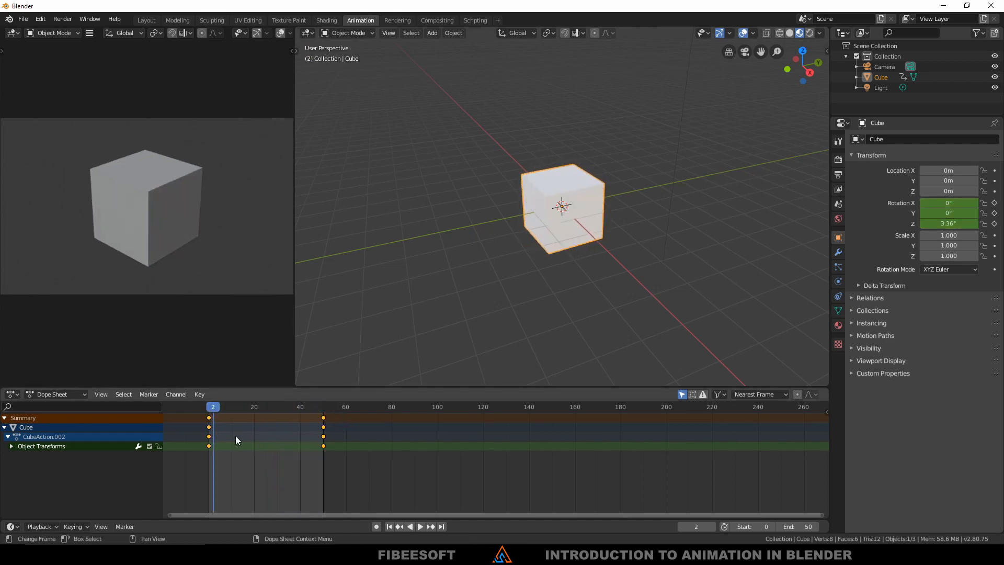
{"action": "left_click", "coordinate": [208, 406]}
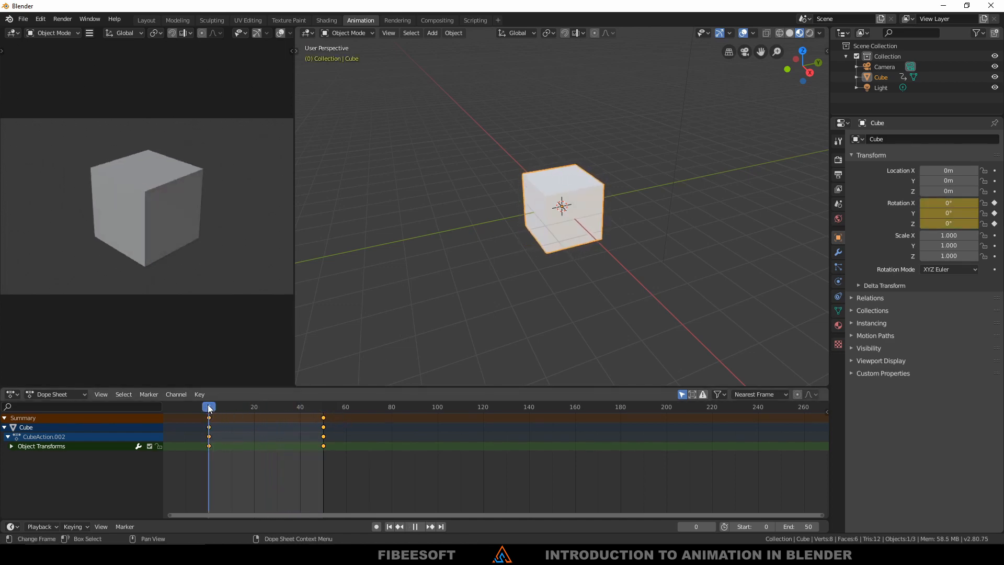
{"action": "left_click", "coordinate": [838, 326]}
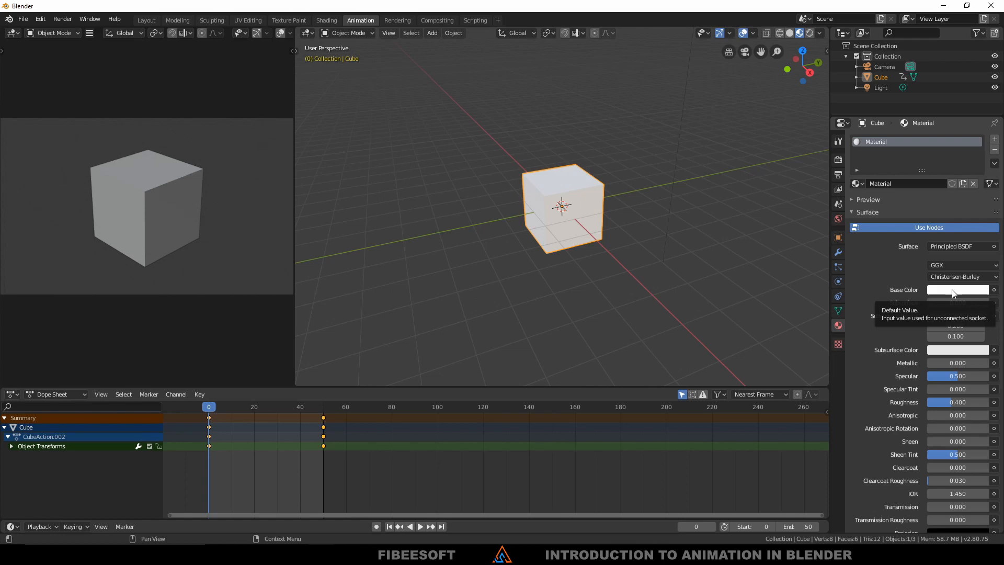
{"action": "key", "text": "i"}
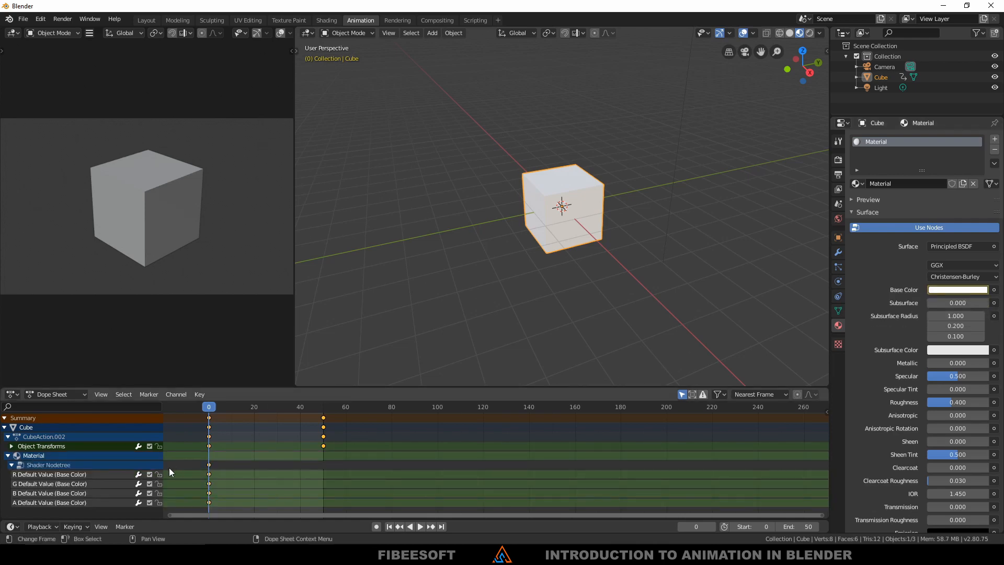
{"action": "left_click_drag", "start_coordinate": [163, 468], "coordinate": [183, 476]}
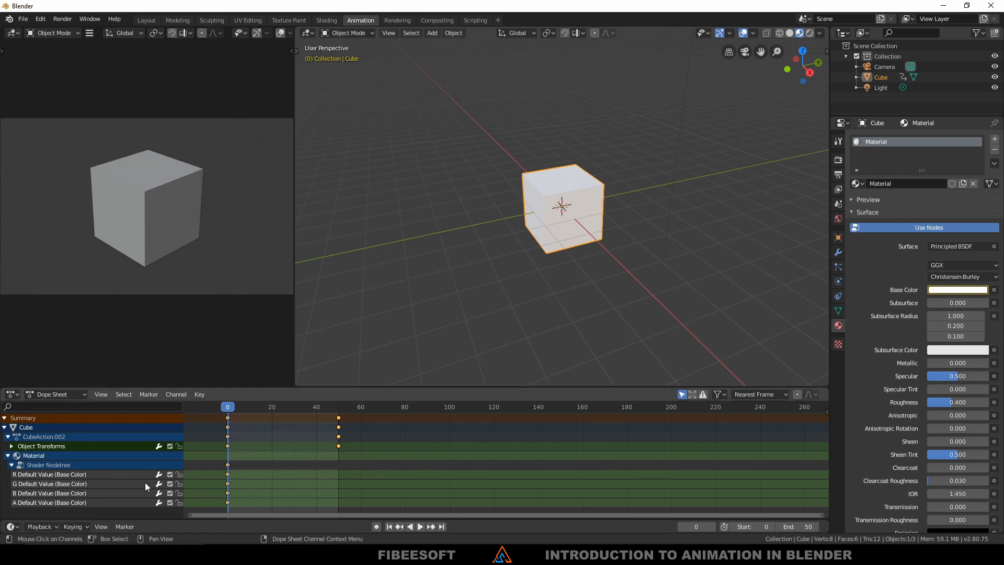
At frame 10, set the material's Base Color to green (R 0.031, G 1, B 0.006) and insert a keyframe for it.
{"action": "key", "text": "space"}
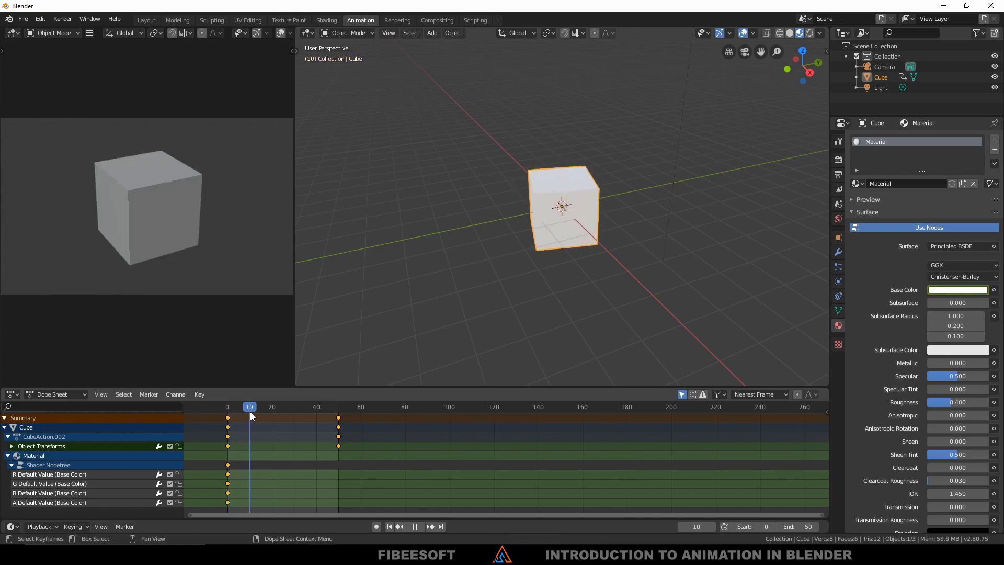
{"action": "key", "text": "space"}
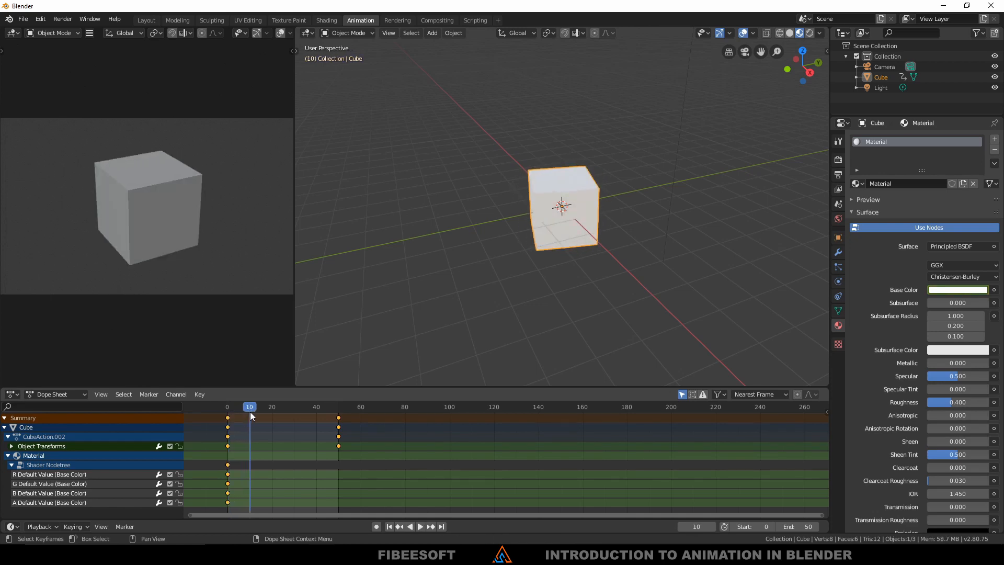
{"action": "left_click", "coordinate": [952, 290]}
{"action": "left_click", "coordinate": [904, 170]}
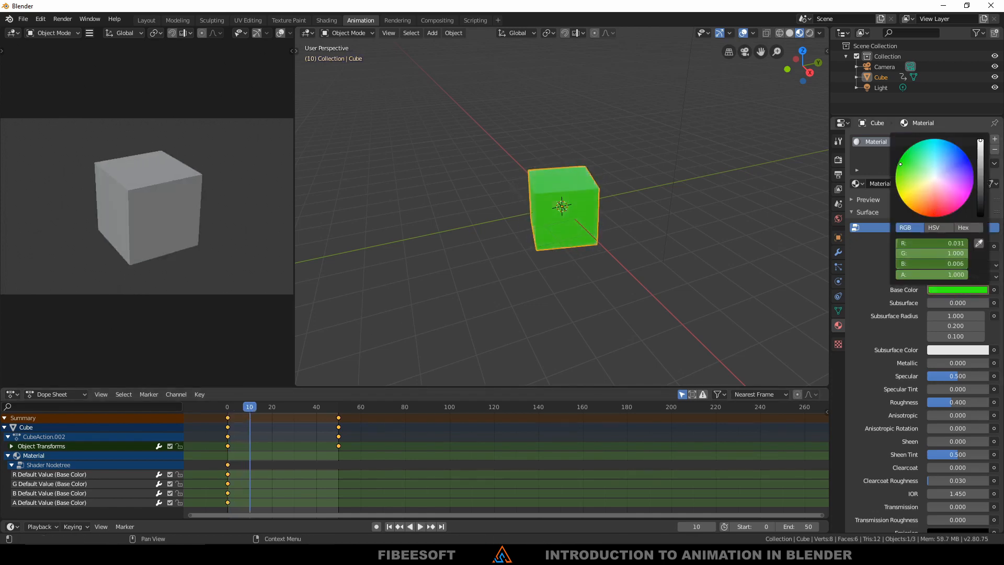
{"action": "right_click", "coordinate": [949, 289]}
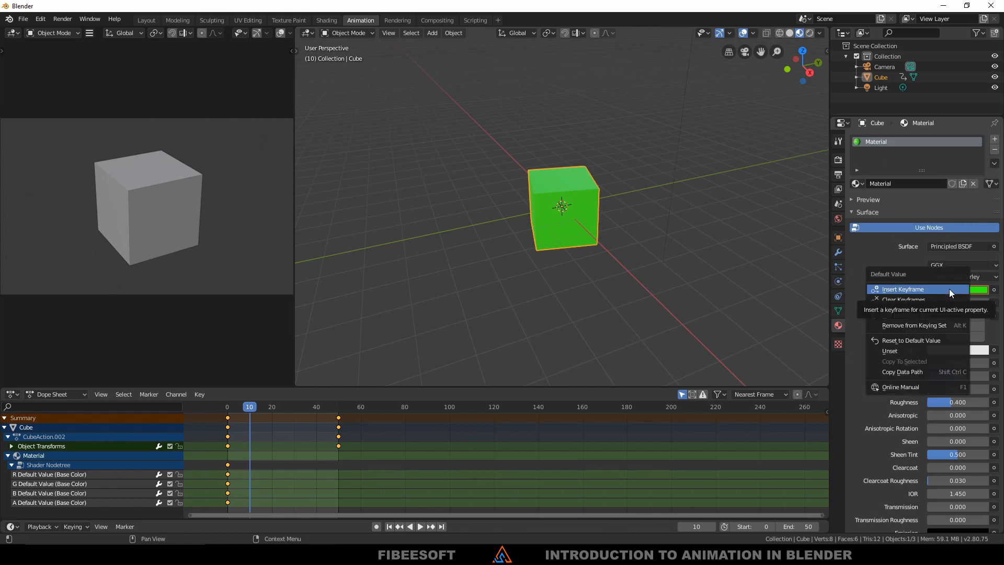
{"action": "left_click", "coordinate": [905, 290]}
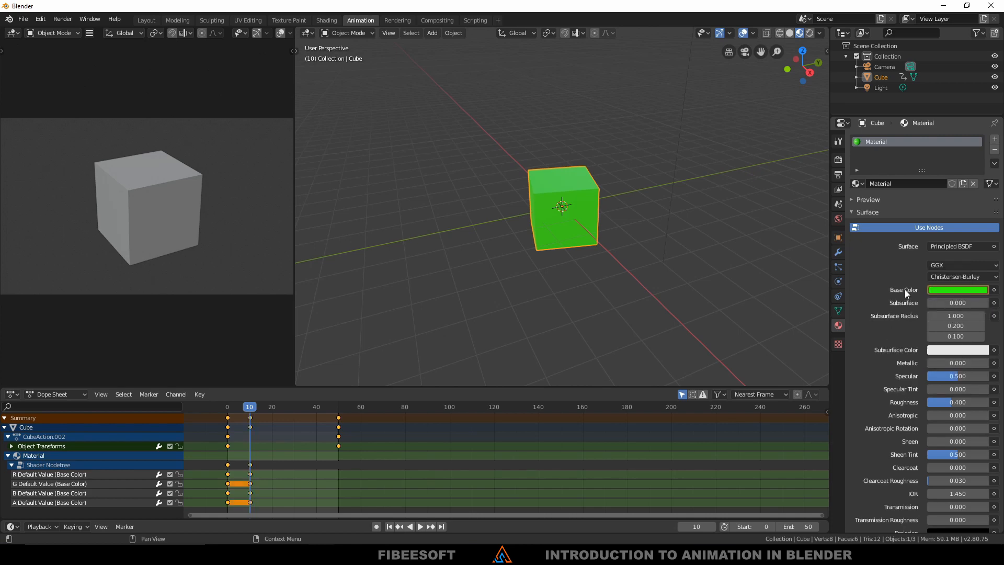
At frame 20, set the material's Base Color to orange-red and insert a keyframe for it.
{"action": "key", "text": "space"}
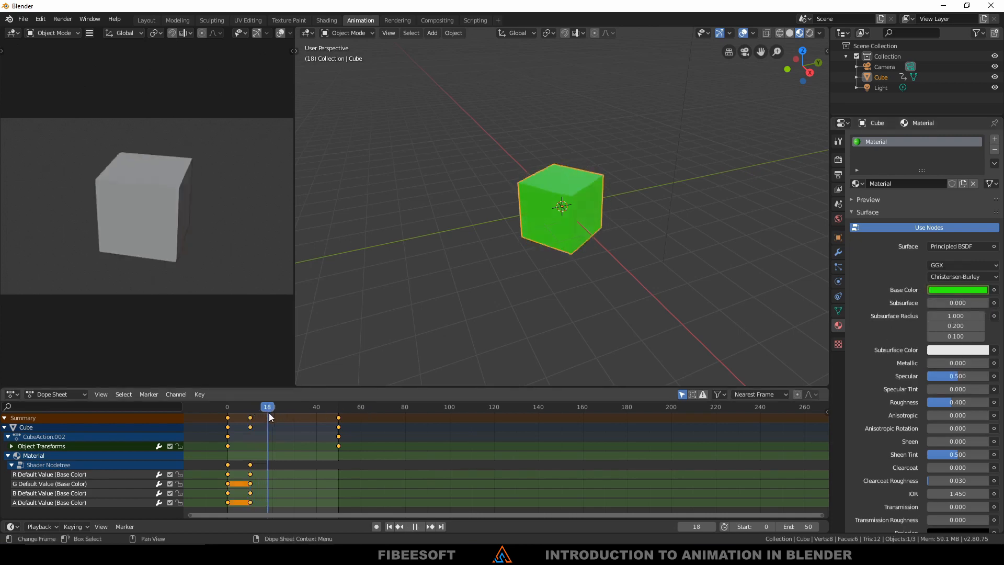
{"action": "key", "text": "space"}
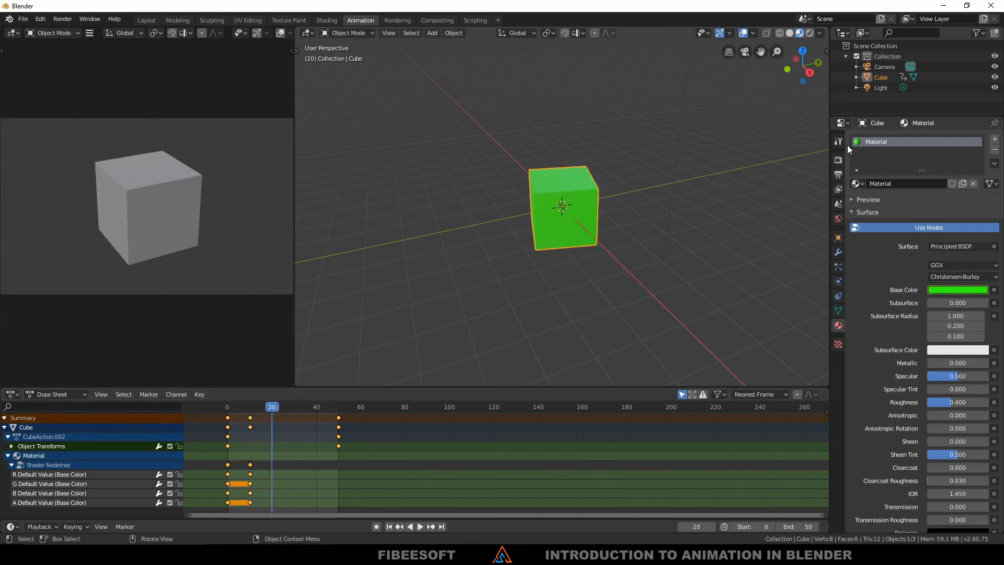
{"action": "left_click", "coordinate": [944, 290]}
{"action": "left_click", "coordinate": [930, 208]}
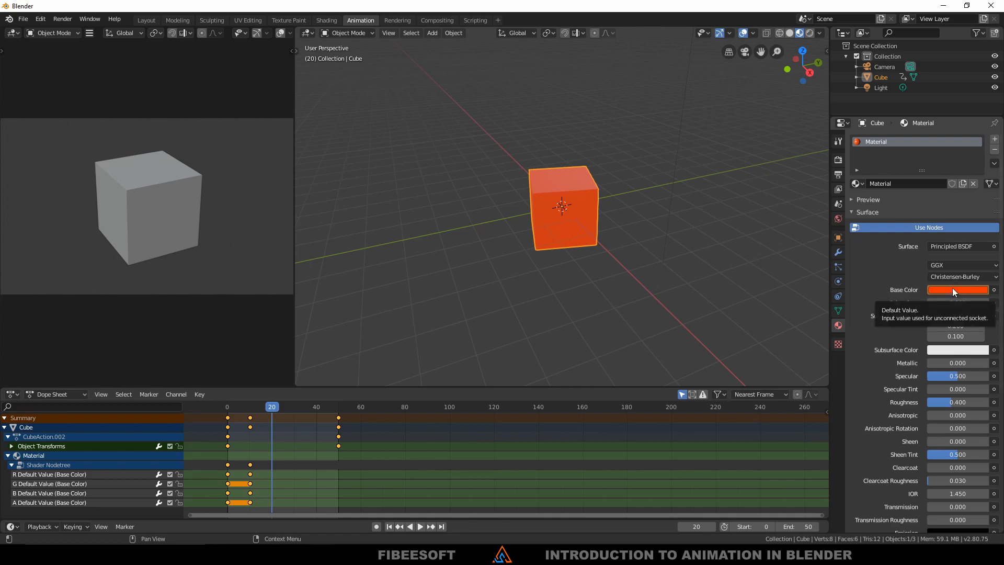
{"action": "right_click", "coordinate": [952, 288]}
{"action": "key", "text": "Escape"}
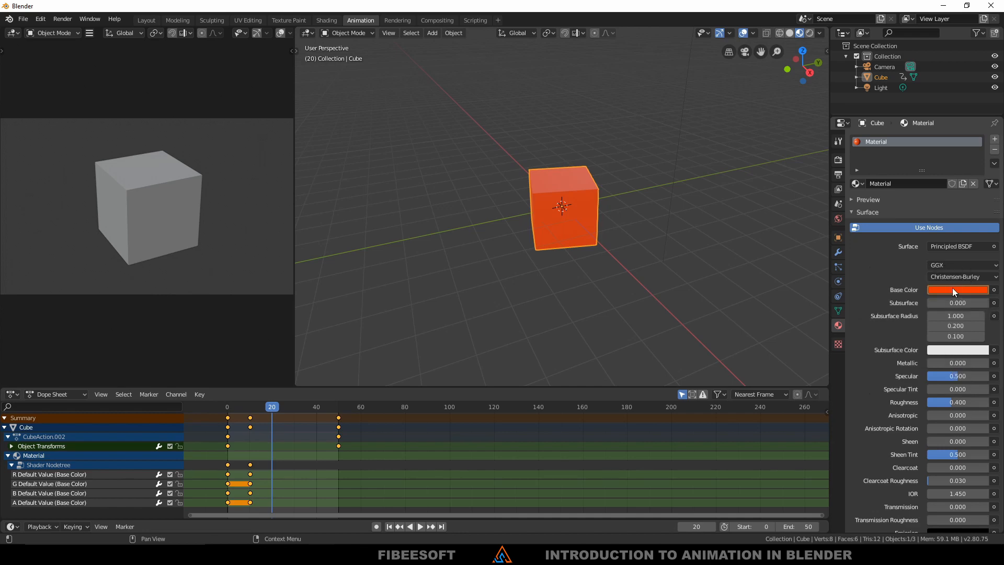
{"action": "key", "text": "i"}
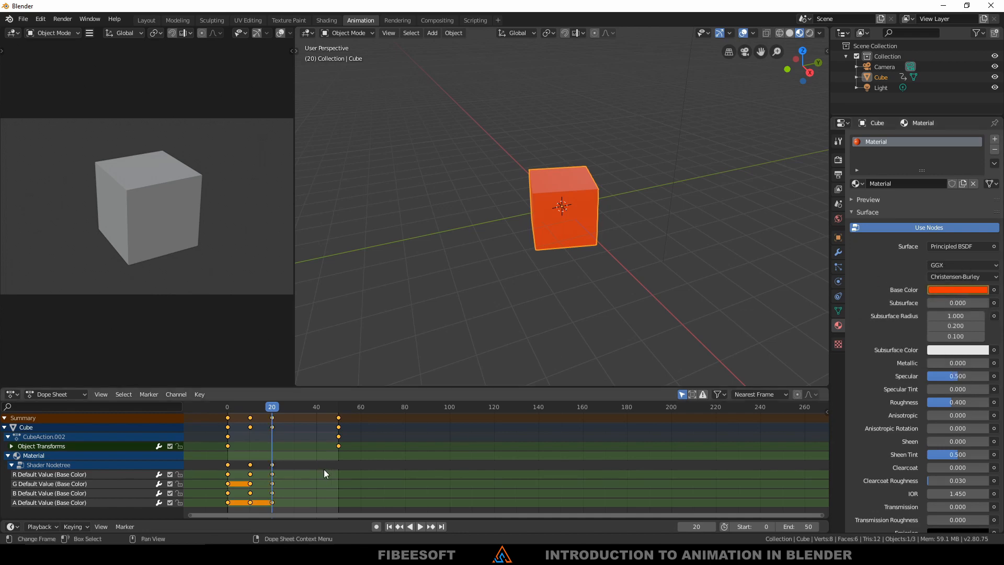
At frame 34, set the material's Base Color to blue (R 0.004, G 0.006, B 1) and insert a keyframe for it.
{"action": "left_click_drag", "start_coordinate": [274, 409], "coordinate": [304, 410]}
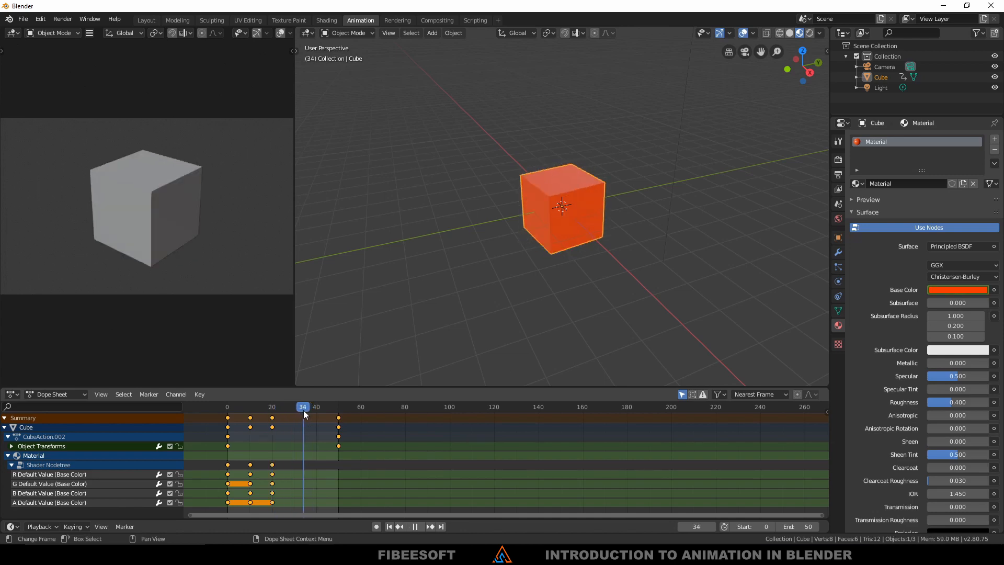
{"action": "left_click", "coordinate": [938, 290]}
{"action": "left_click", "coordinate": [965, 160]}
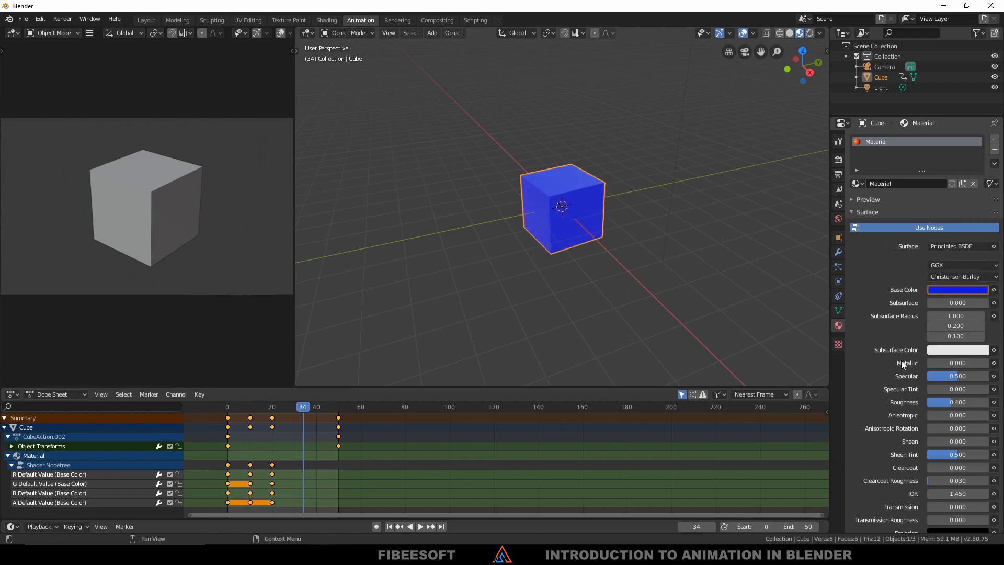
{"action": "key", "text": "i"}
At frame 50, set the material's Base Color to yellow (R 1, G 0.822, B 0.004) and insert a keyframe for it.
{"action": "left_click_drag", "start_coordinate": [304, 407], "coordinate": [338, 413]}
{"action": "left_click", "coordinate": [956, 290]}
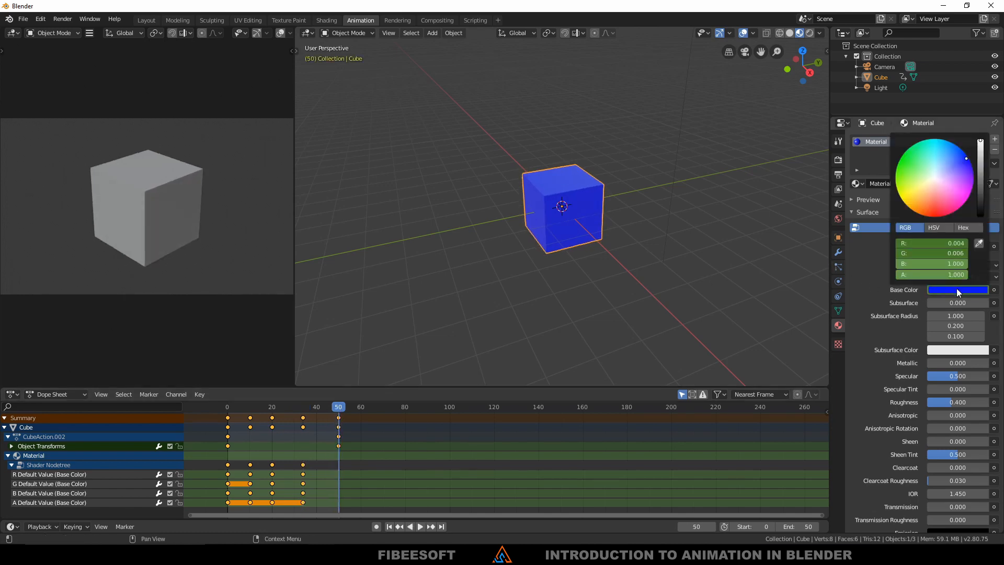
{"action": "left_click", "coordinate": [905, 205]}
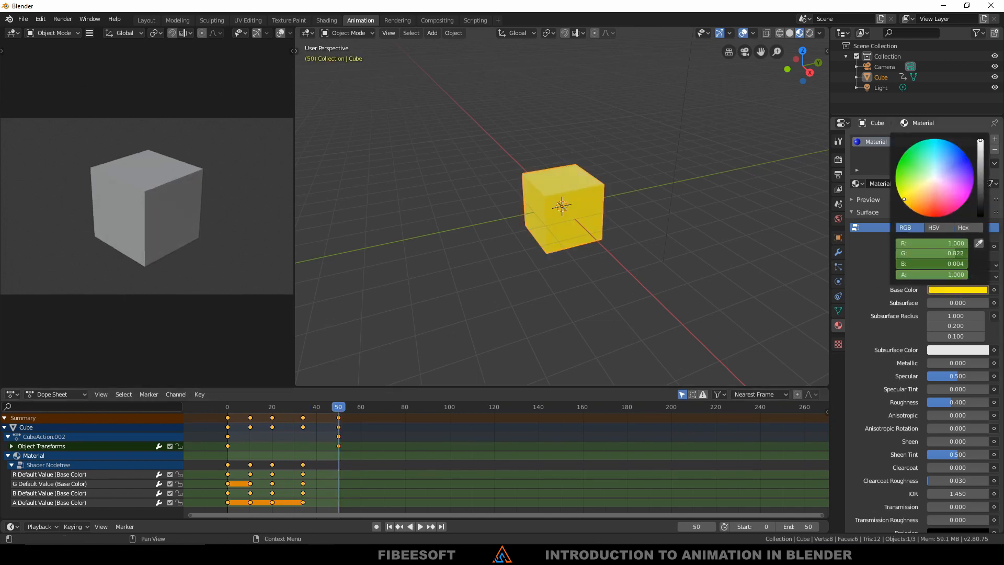
{"action": "key", "text": "i"}
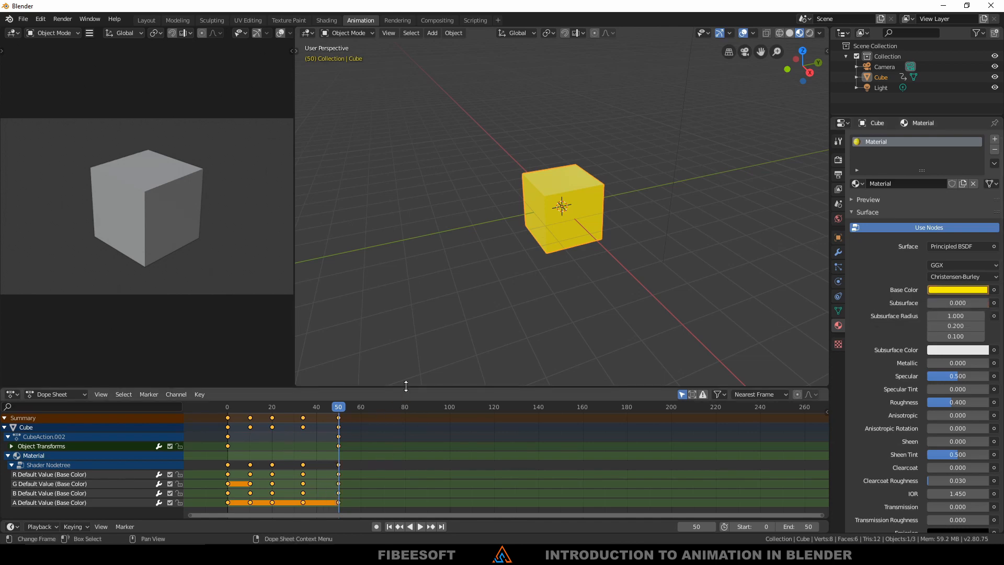
Enlarge the Dope Sheet and select only the keyframes of the Base Color's A (alpha) channel.
{"action": "left_click_drag", "start_coordinate": [414, 388], "coordinate": [418, 338]}
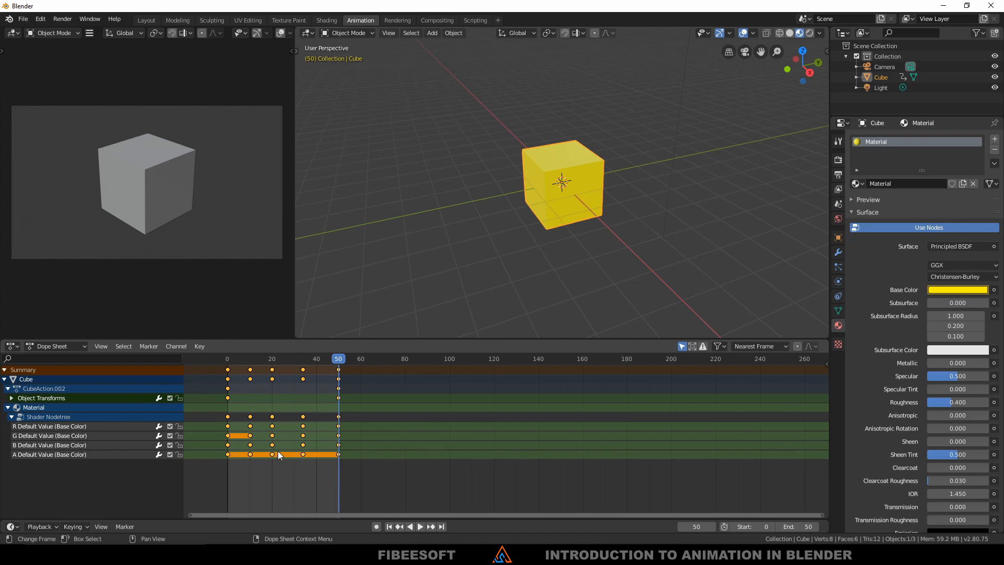
{"action": "left_click", "coordinate": [245, 456]}
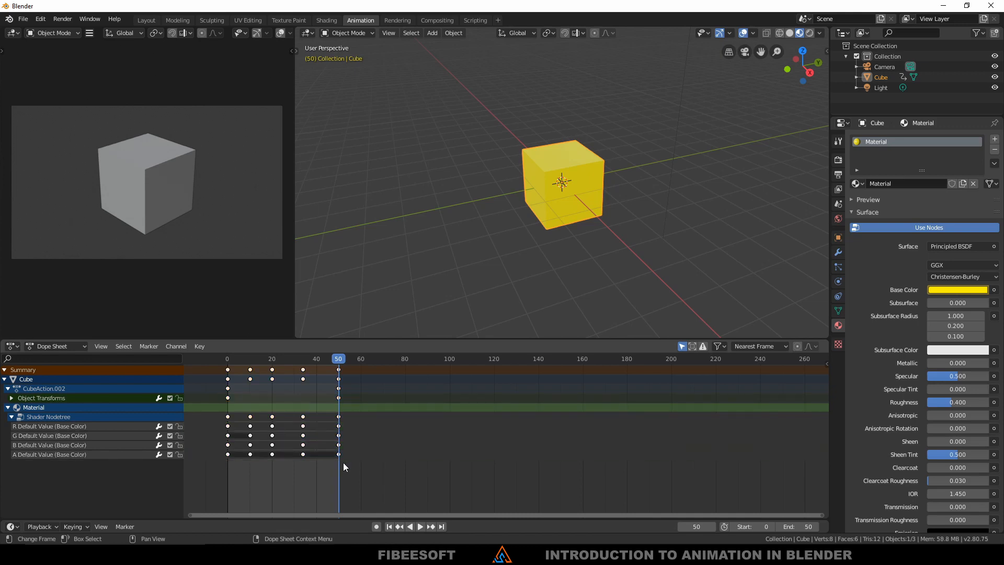
{"action": "left_click_drag", "start_coordinate": [343, 463], "coordinate": [222, 454]}
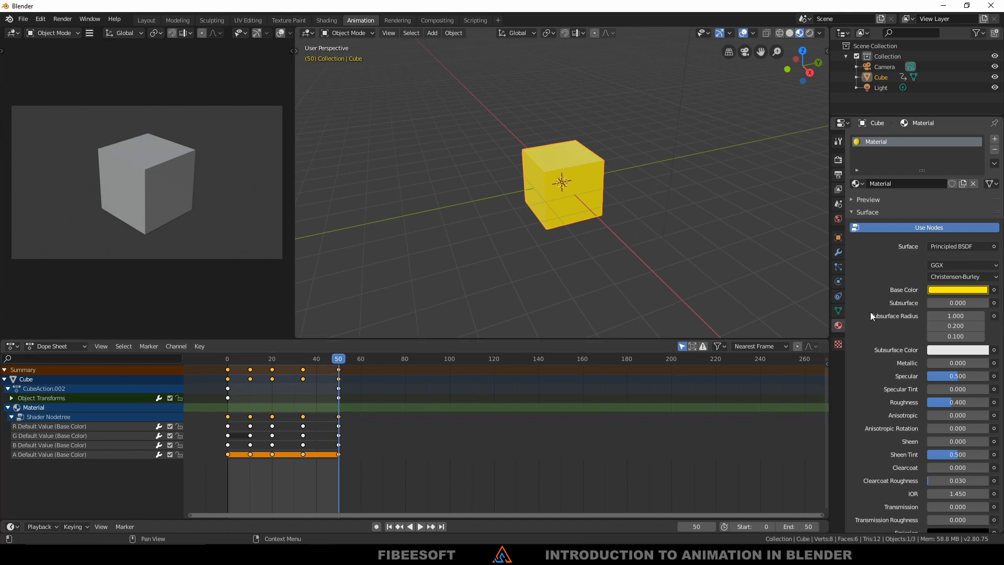
Try a pale orange and a light pink as the material's Base Color at frame 50, without keyframing them.
{"action": "left_click", "coordinate": [936, 289]}
{"action": "left_click_drag", "start_coordinate": [934, 188], "coordinate": [927, 189]}
{"action": "left_click", "coordinate": [953, 289]}
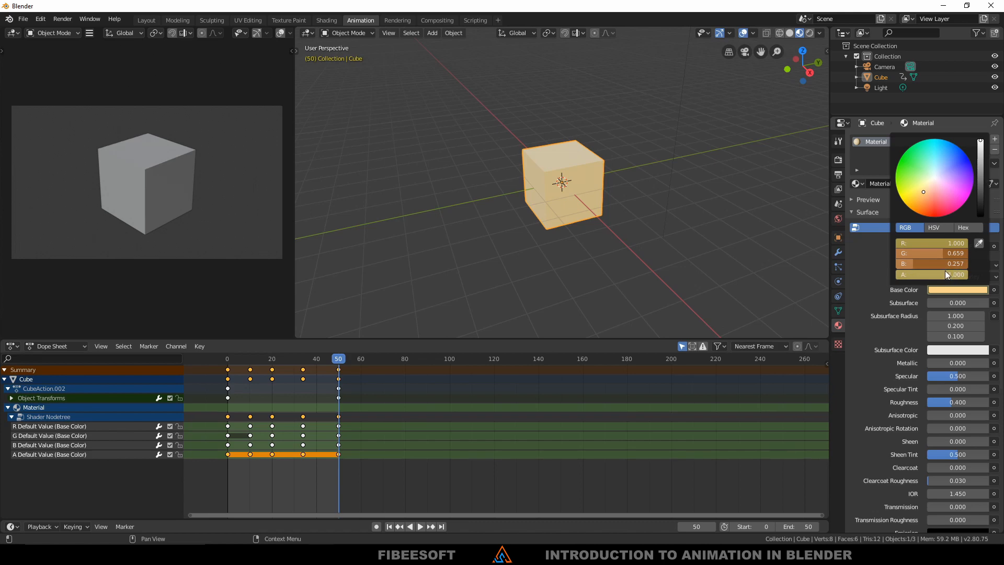
{"action": "mouse_move", "coordinate": [943, 197]}
{"action": "left_mouse_down"}
{"action": "mouse_move", "coordinate": [934, 178]}
{"action": "mouse_move", "coordinate": [941, 189]}
{"action": "left_mouse_up"}
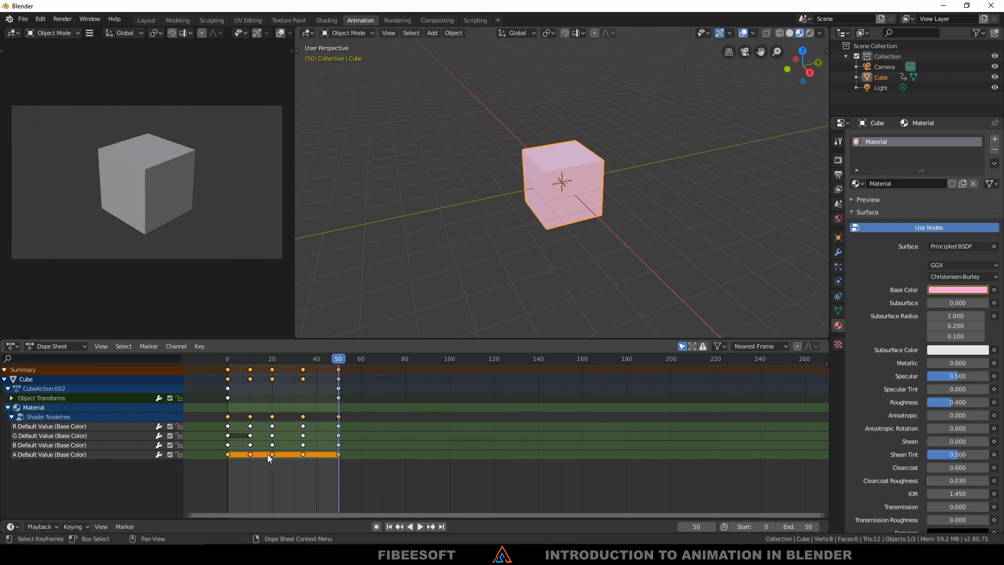
Select the Base Color's G channel hold between frames 0 and 10 and inspect the colour values at frame 0.
{"action": "left_click", "coordinate": [248, 436]}
{"action": "left_click", "coordinate": [227, 359]}
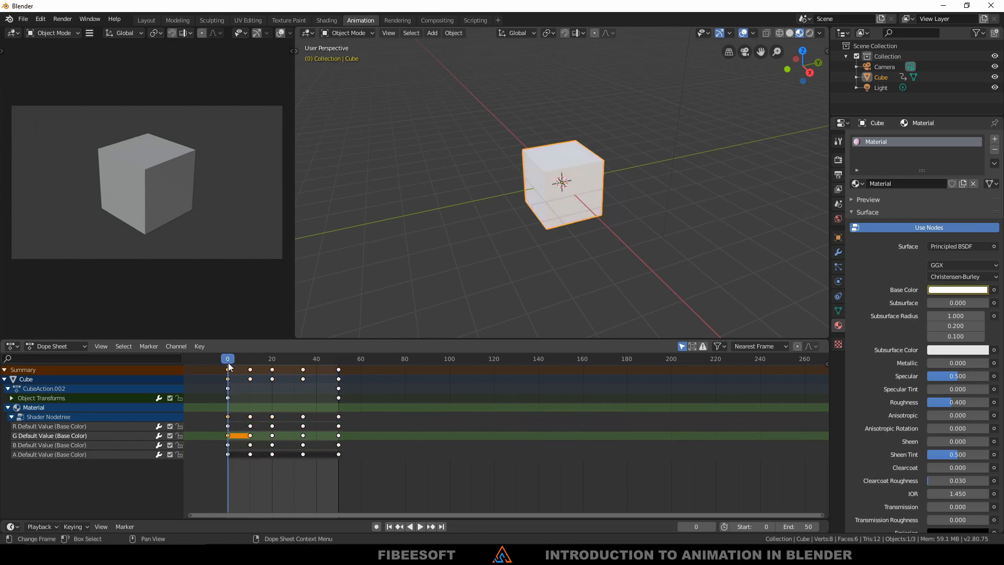
{"action": "left_click", "coordinate": [950, 290]}
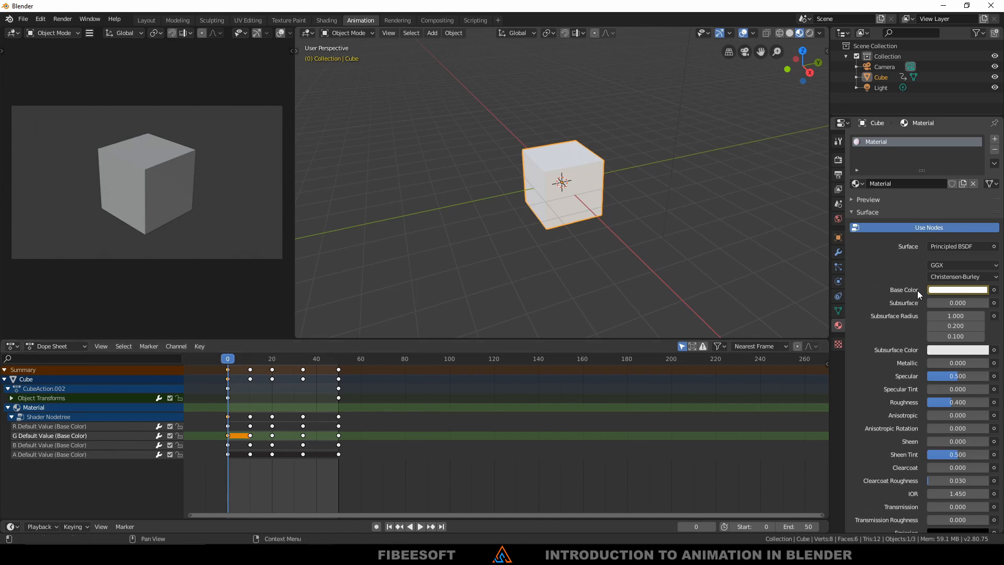
{"action": "left_click", "coordinate": [934, 291]}
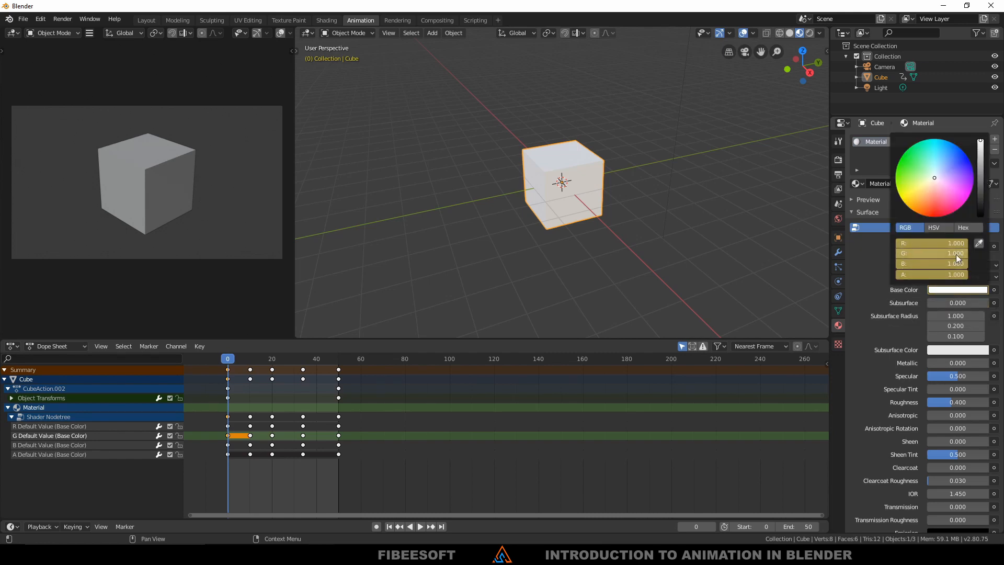
At frame 10, slightly adjust the Base Color's G value, re-insert its keyframe, and play the animation from the start.
{"action": "left_click", "coordinate": [228, 370]}
{"action": "key", "text": "space"}
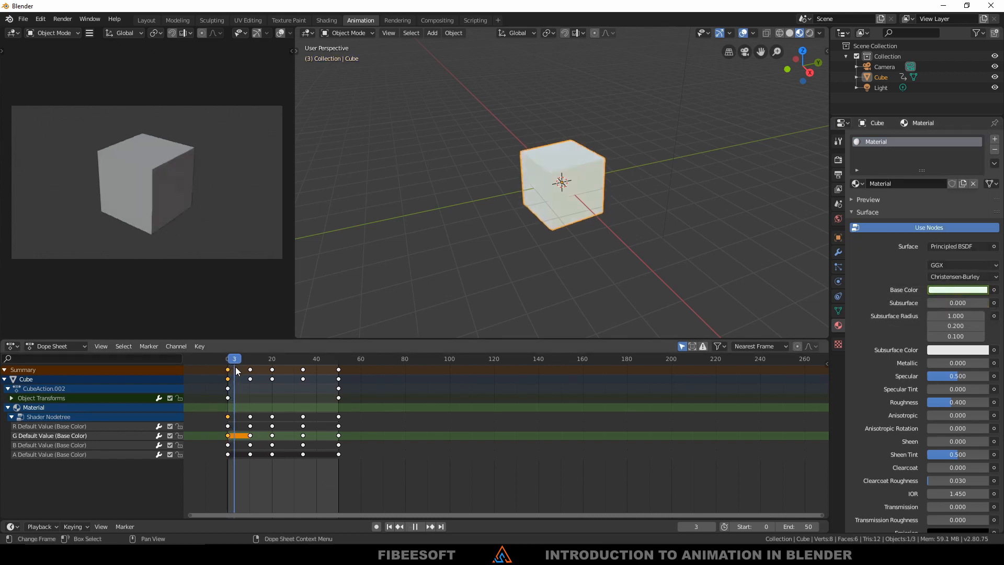
{"action": "key", "text": "space"}
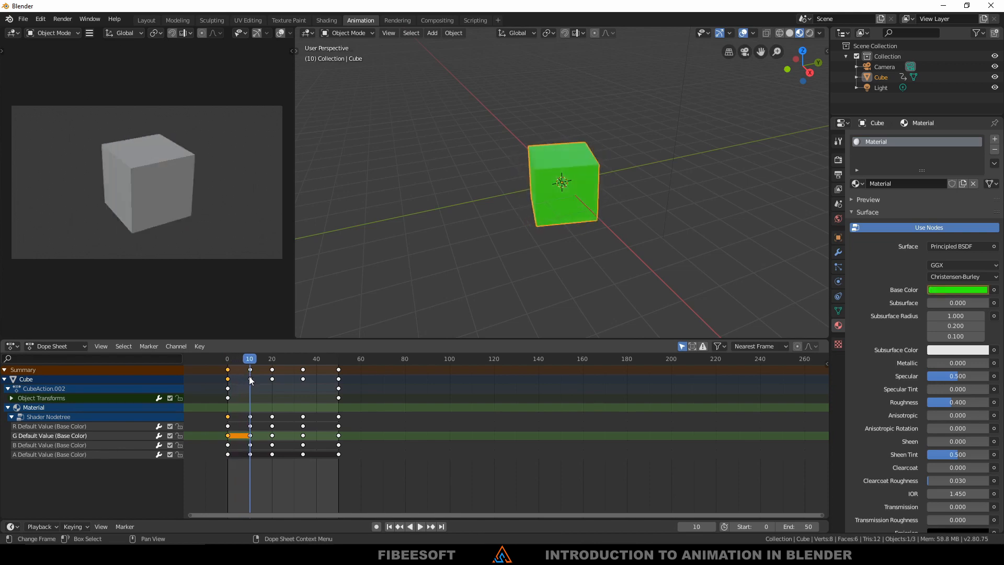
{"action": "left_click", "coordinate": [250, 435]}
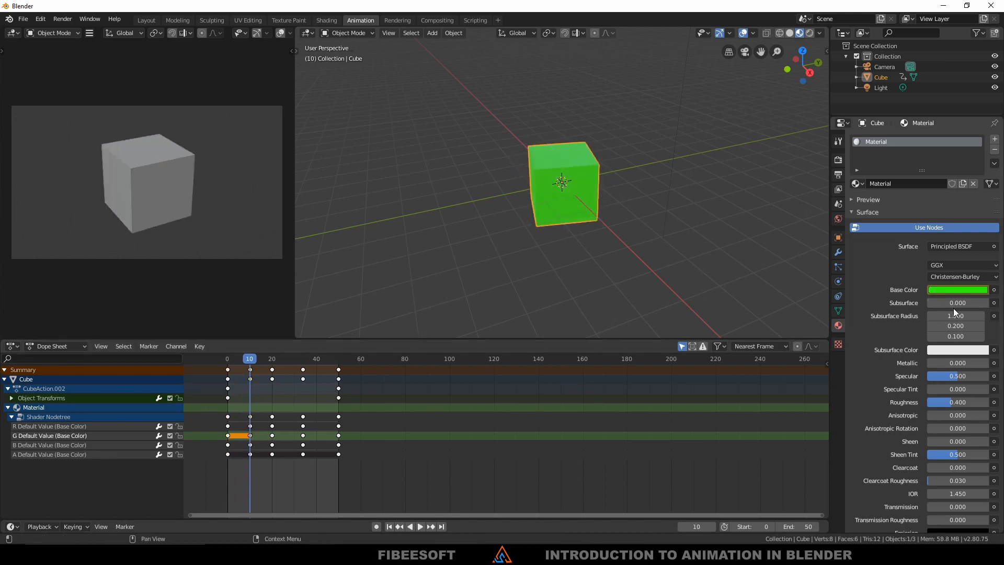
{"action": "left_click", "coordinate": [965, 290]}
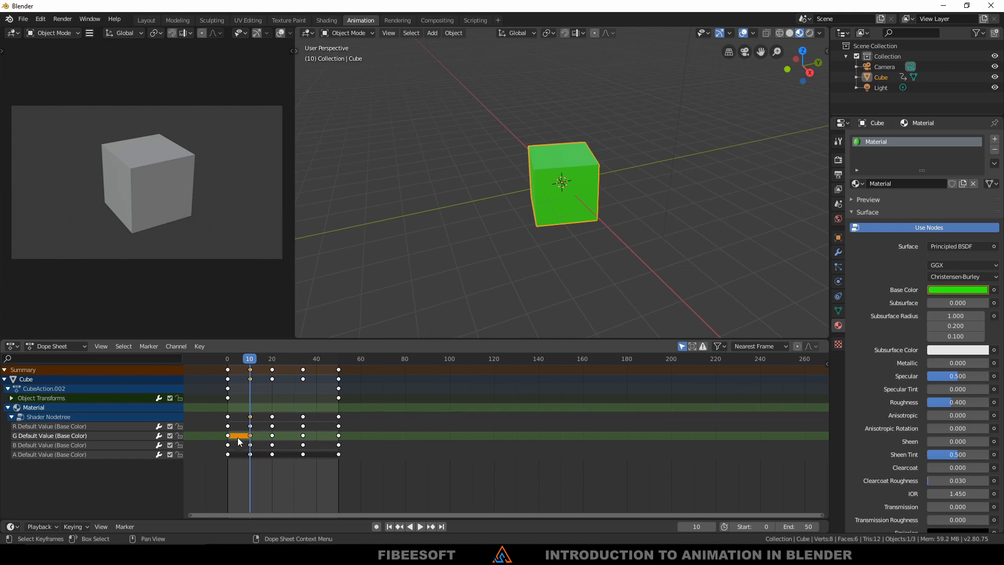
{"action": "left_click", "coordinate": [961, 291]}
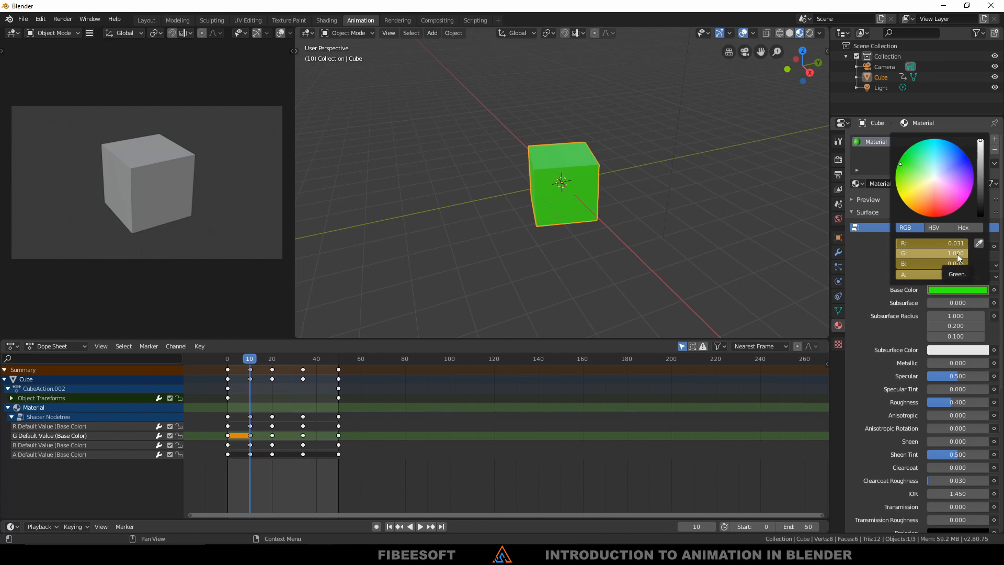
{"action": "left_click_drag", "start_coordinate": [957, 254], "coordinate": [965, 253]}
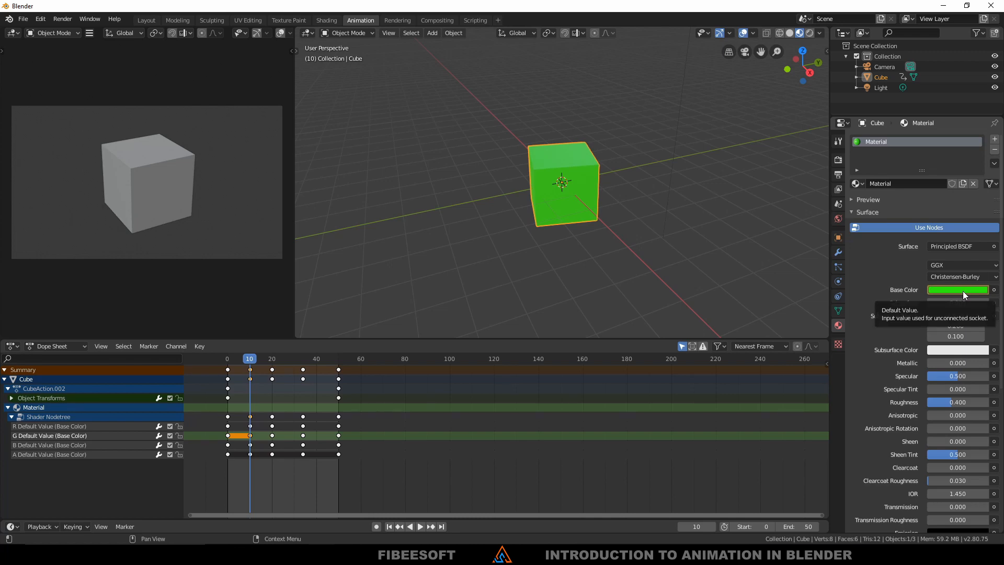
{"action": "key", "text": "i"}
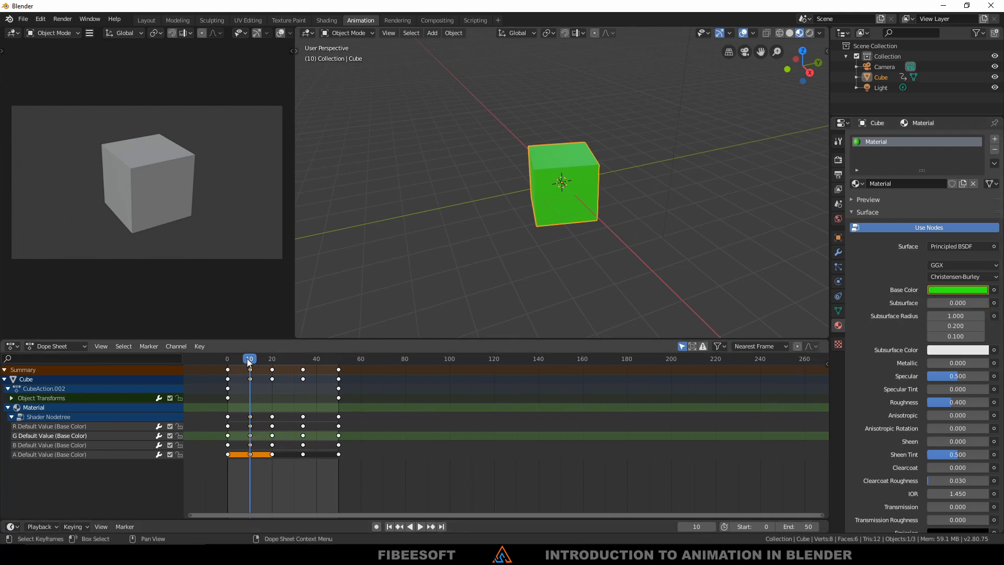
{"action": "key", "text": "shift+Left"}
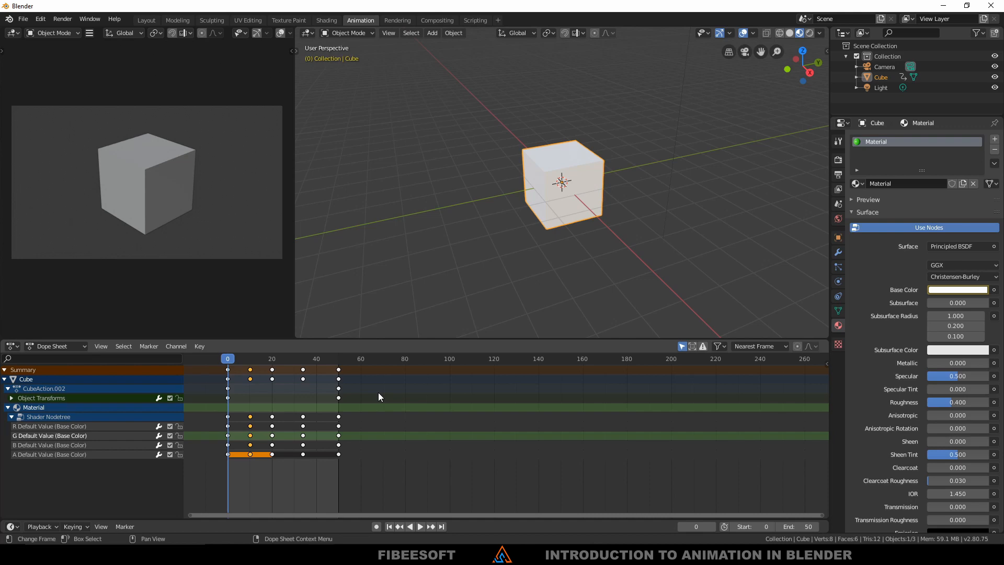
{"action": "key", "text": "space"}
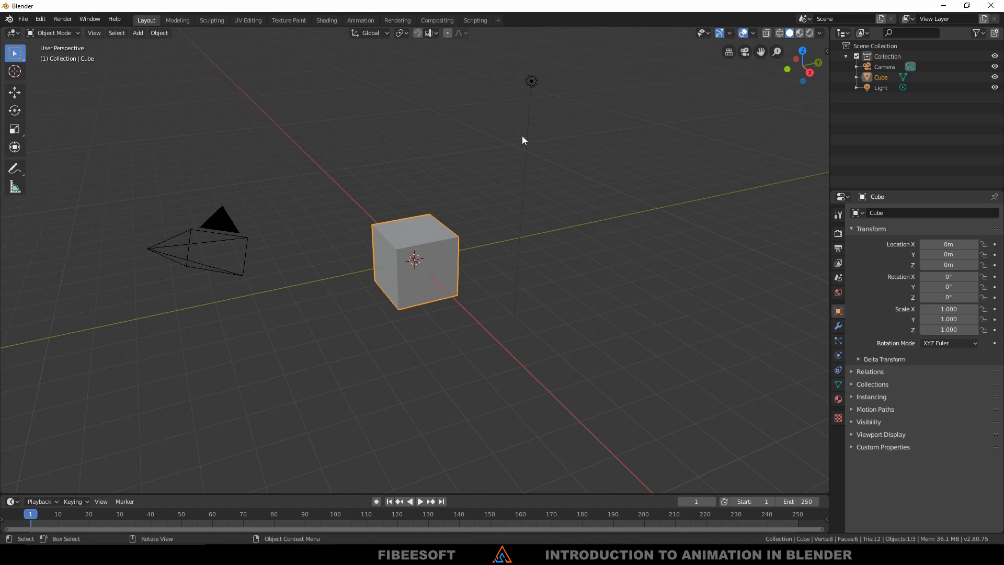
In the Animation workspace's front view, set the cube's Location X to -10 m at frame 1 and insert a Location keyframe.
{"action": "left_click", "coordinate": [361, 20]}
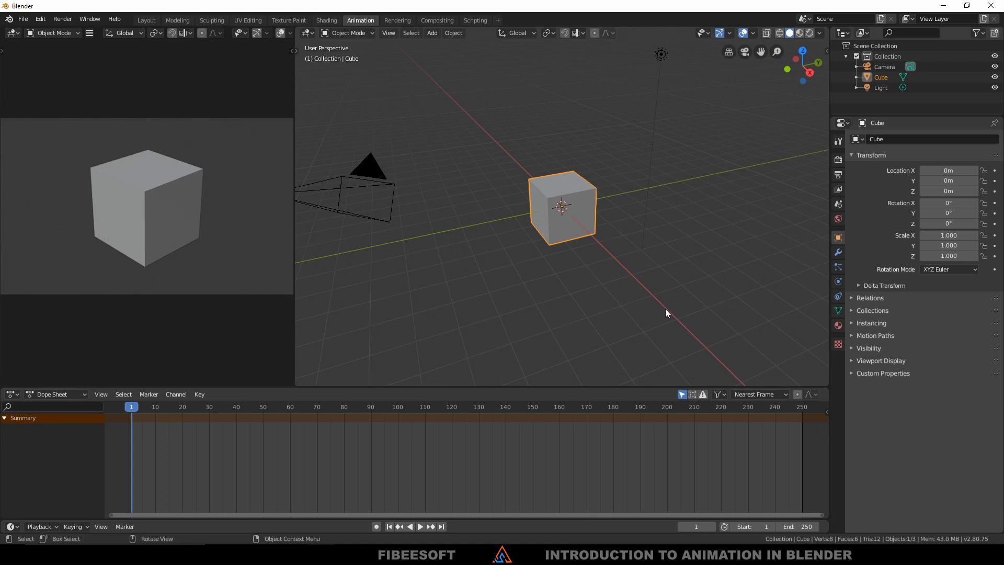
{"action": "key", "text": "KP_1"}
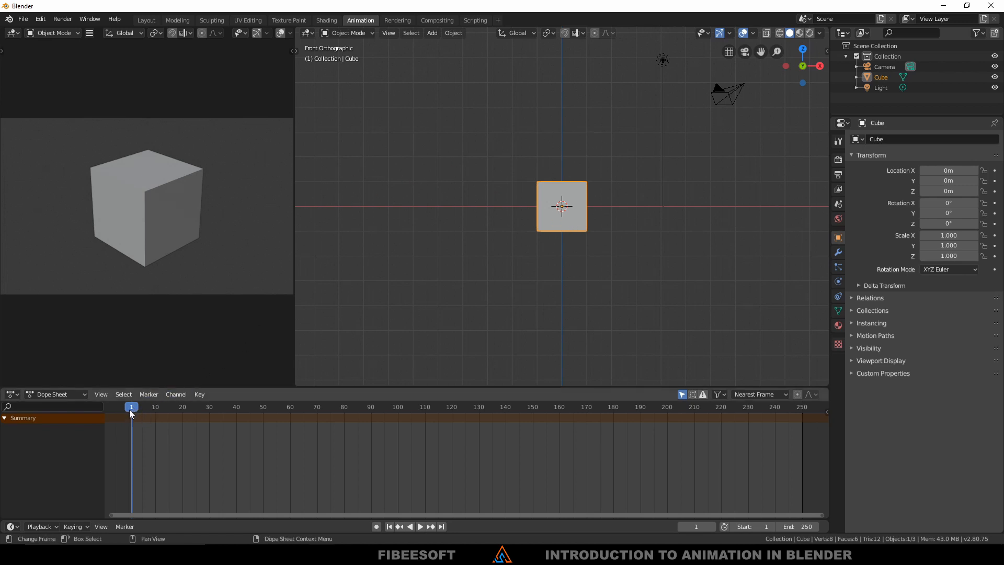
{"action": "left_click", "coordinate": [927, 169]}
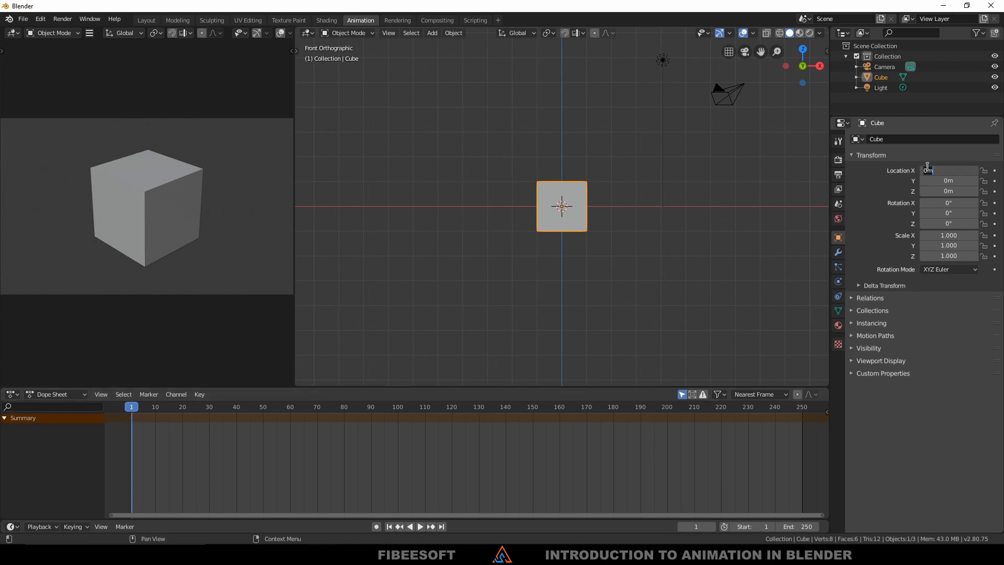
{"action": "type", "text": "-10"}
{"action": "key", "text": "Return"}
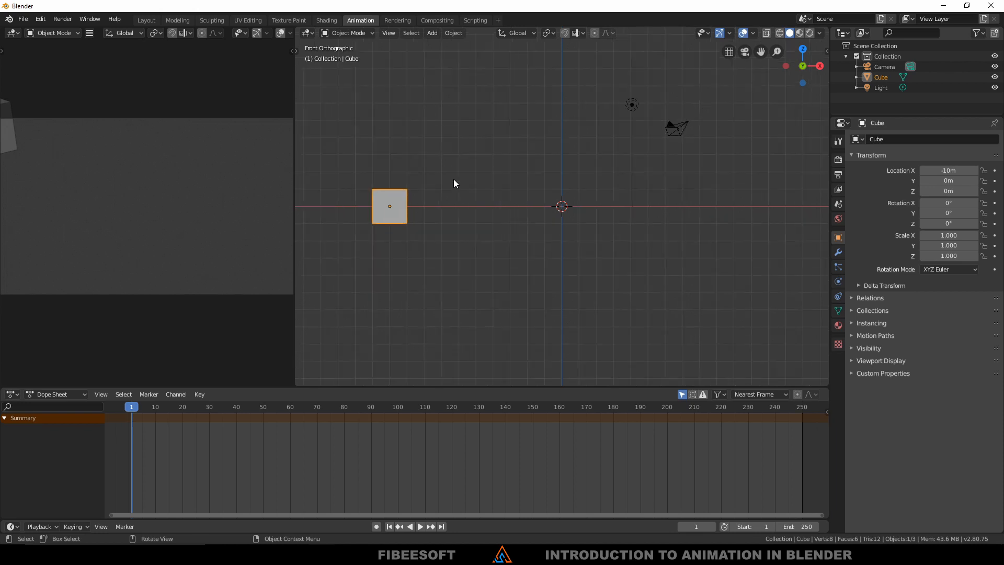
{"action": "scroll", "coordinate": [453, 179], "scroll_direction": "down", "scroll_amount": 2}
{"action": "scroll", "coordinate": [453, 179], "scroll_direction": "up", "scroll_amount": 1}
{"action": "middle_click_drag", "start_coordinate": [528, 222], "coordinate": [508, 114], "text": "shift"}
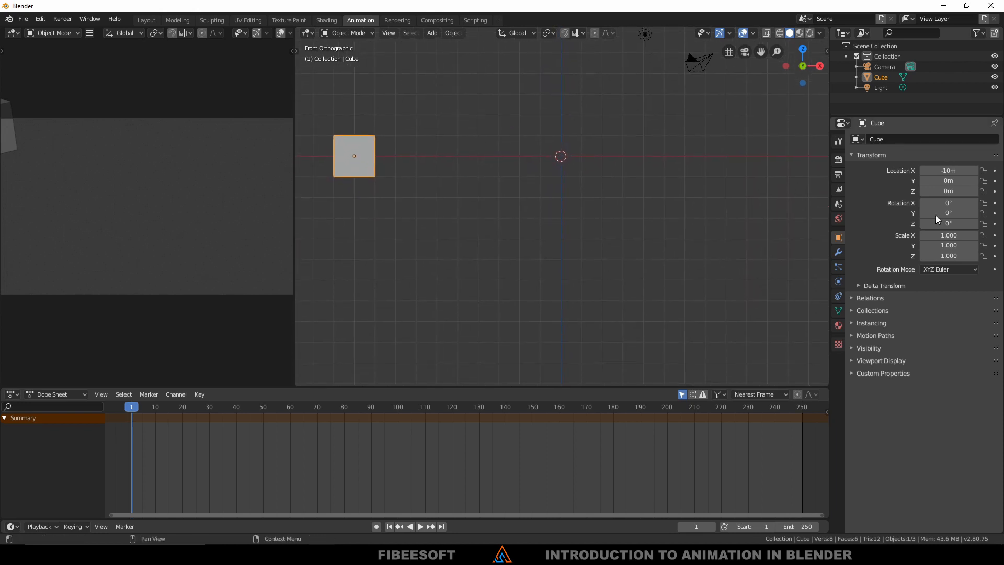
{"action": "key", "text": "i"}
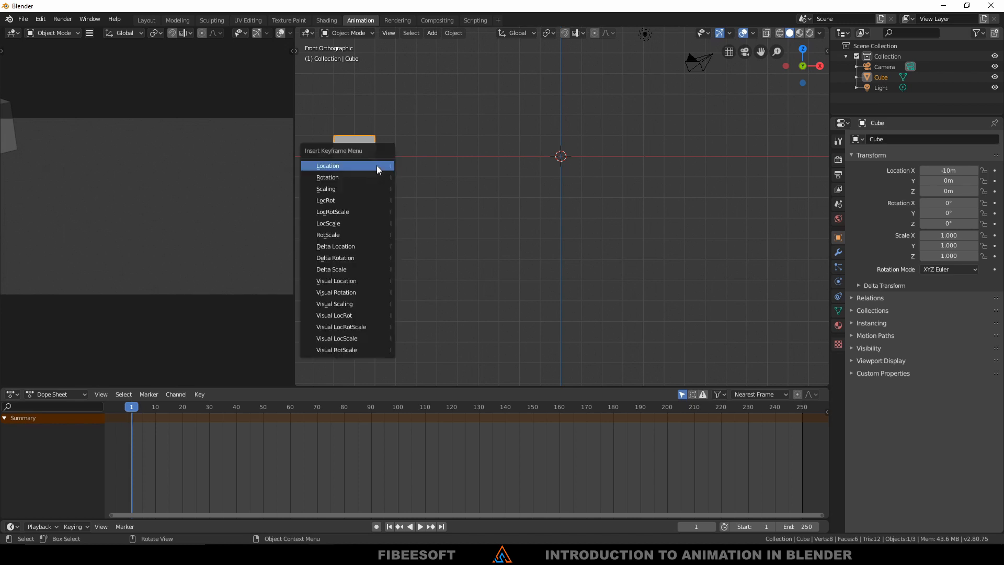
{"action": "left_click", "coordinate": [374, 165]}
At frame 40, set the cube's Location X to 10 m and insert a Location keyframe.
{"action": "left_click_drag", "start_coordinate": [181, 410], "coordinate": [237, 427]}
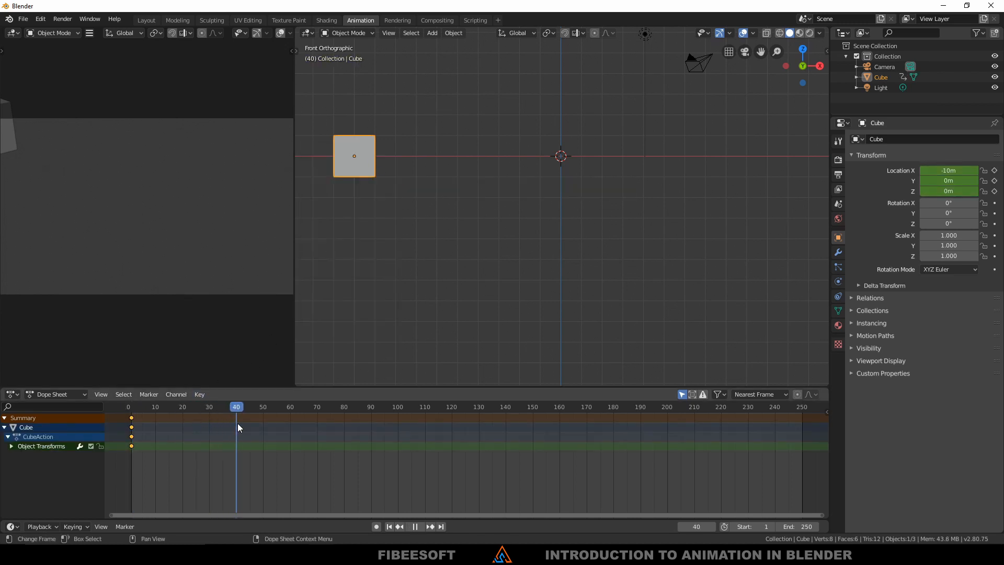
{"action": "left_click", "coordinate": [948, 171]}
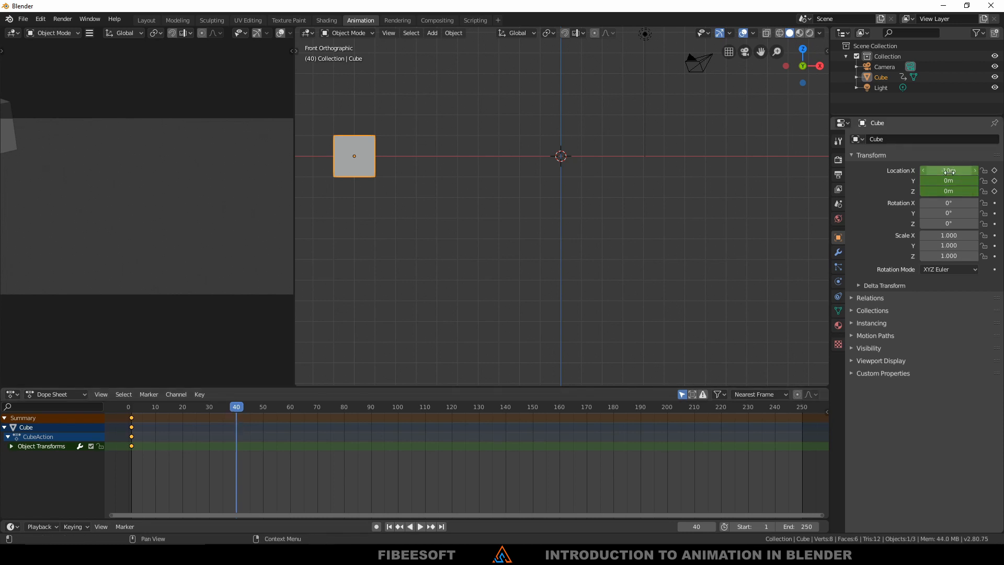
{"action": "type", "text": "10"}
{"action": "key", "text": "Return"}
{"action": "key", "text": "i"}
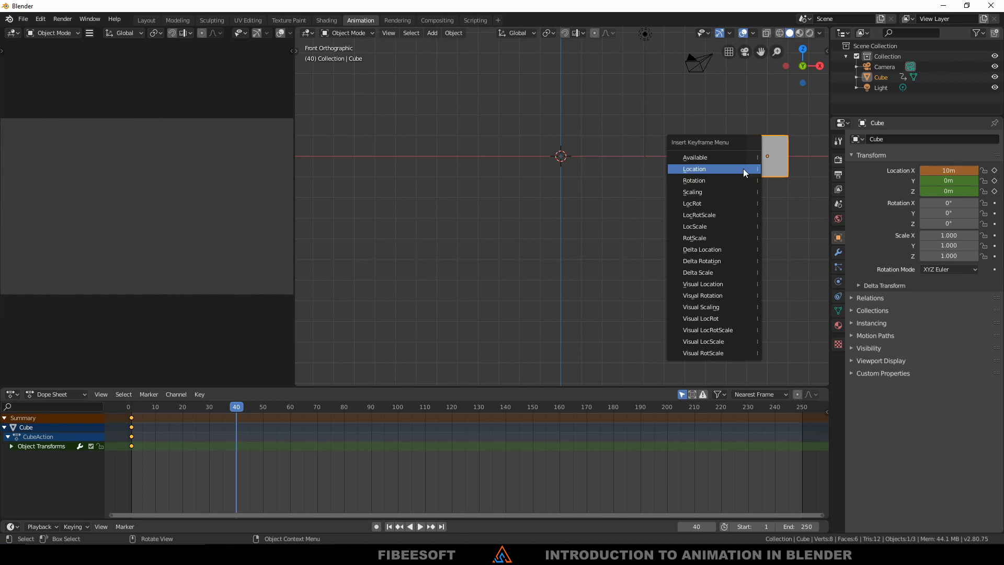
{"action": "left_click", "coordinate": [742, 169]}
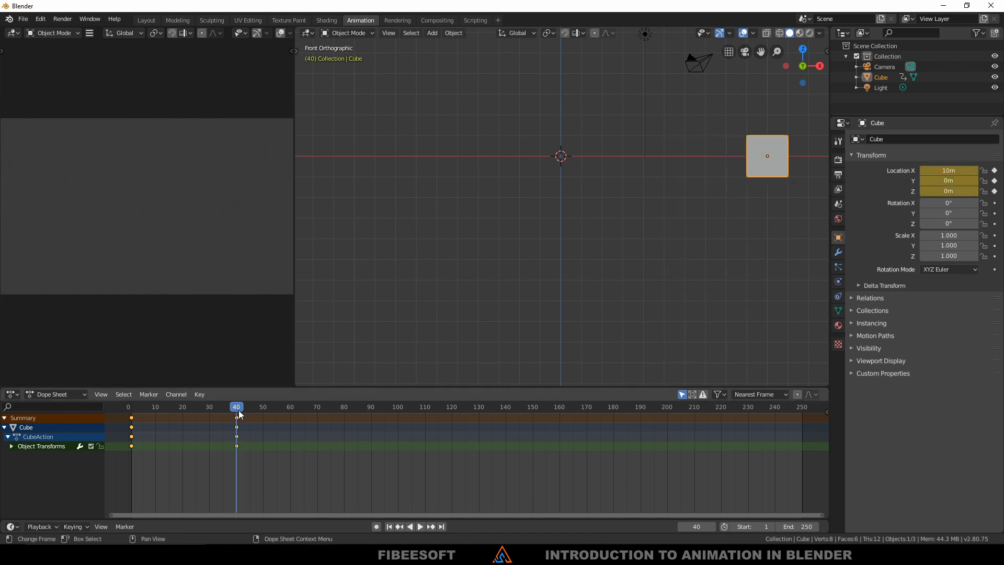
Play the animation from the first frame to check the cube's movement along X.
{"action": "key", "text": "shift+Left"}
{"action": "key", "text": "space"}
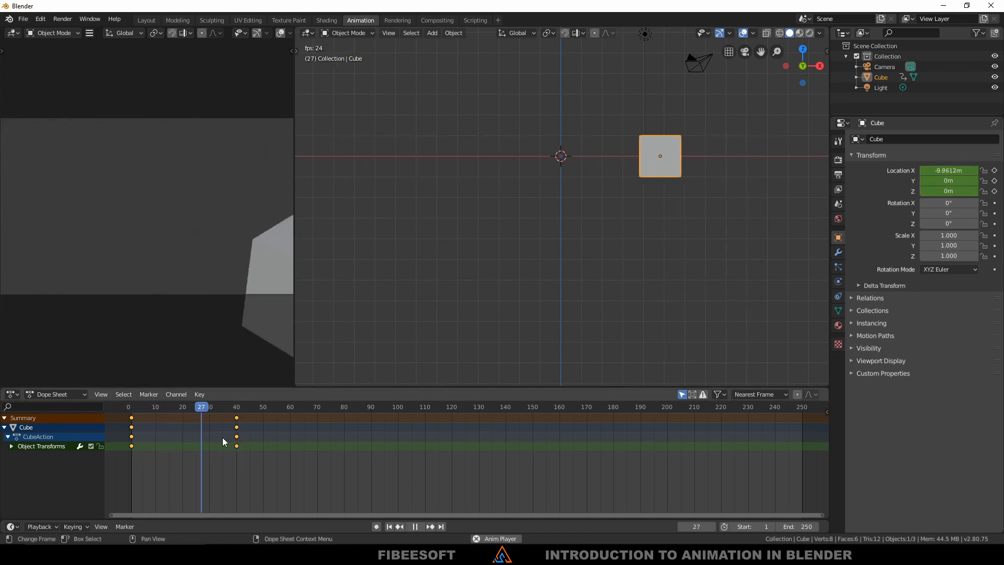
{"action": "key", "text": "space"}
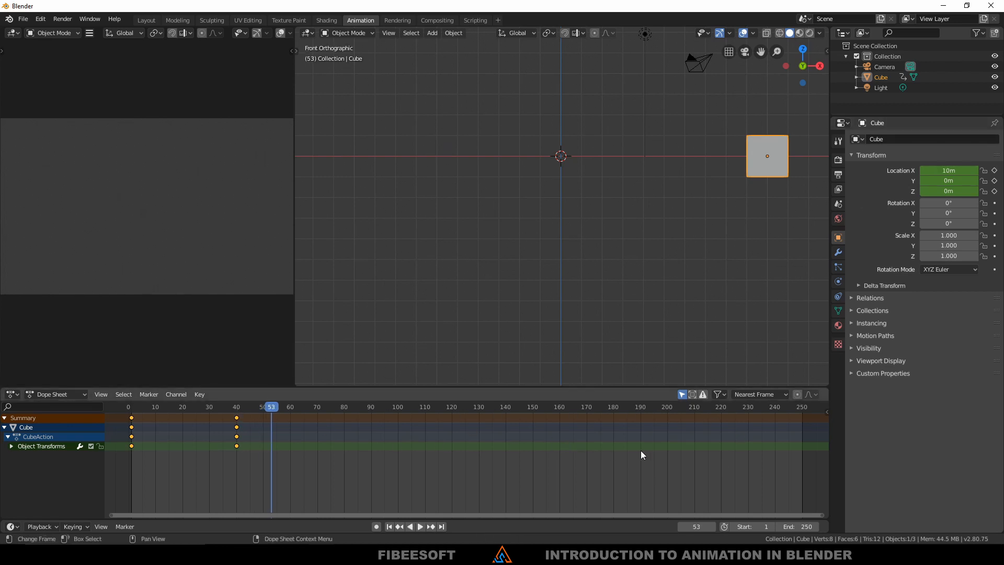
Set the scene's end frame to 40.
{"action": "left_click", "coordinate": [796, 526]}
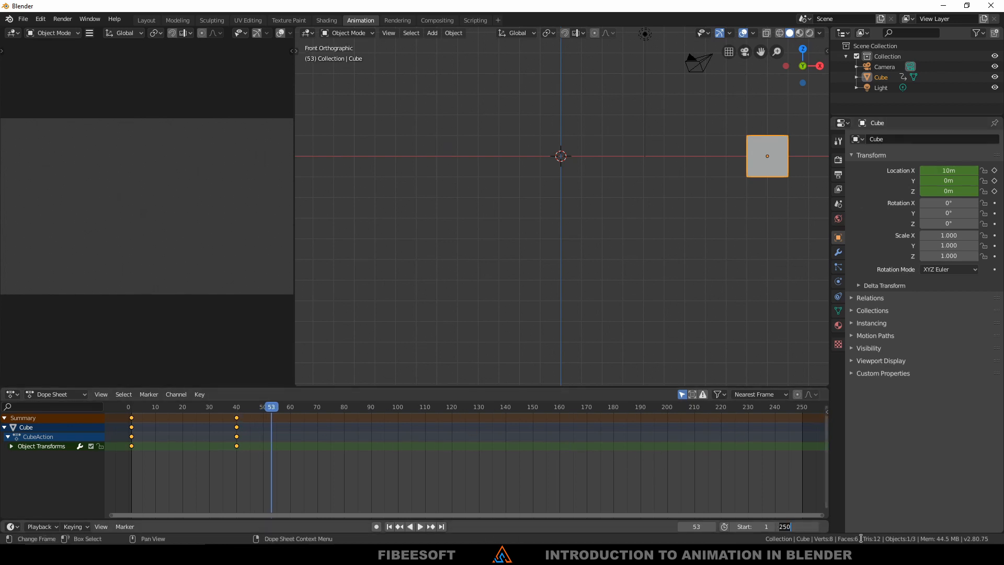
{"action": "type", "text": "40"}
{"action": "key", "text": "Return"}
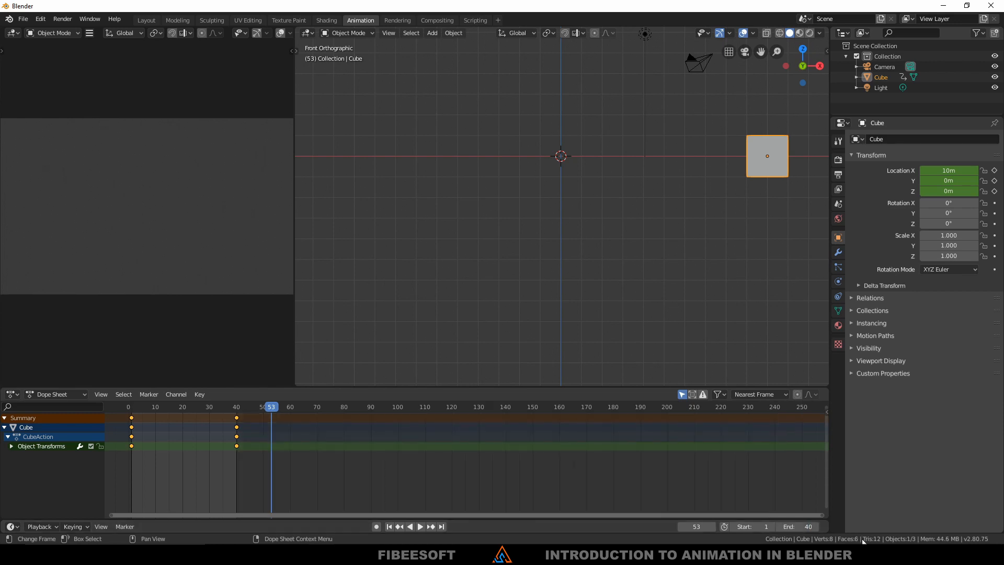
Scrub and replay the animation between frames 1 and 40 to examine how the cube's speed varies along its path.
{"action": "left_click", "coordinate": [235, 411]}
{"action": "key", "text": "space"}
{"action": "left_click_drag", "start_coordinate": [235, 410], "coordinate": [132, 421]}
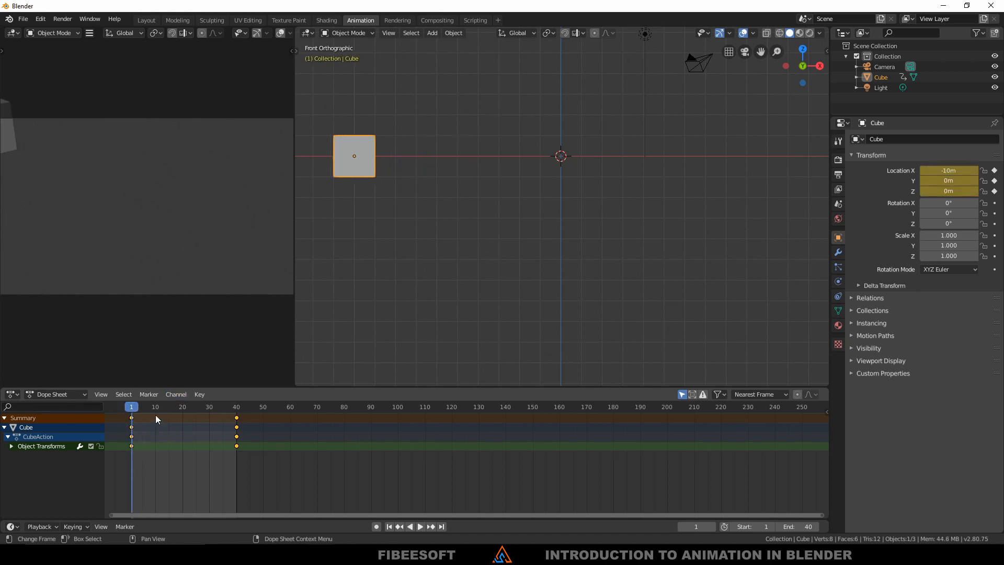
{"action": "left_click_drag", "start_coordinate": [131, 414], "coordinate": [131, 414]}
{"action": "key", "text": "space"}
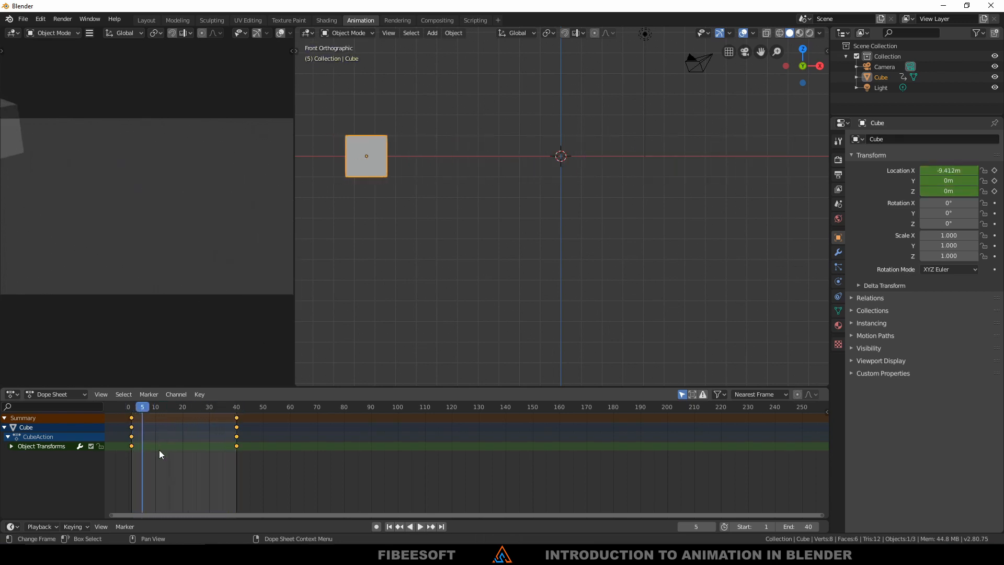
{"action": "key", "text": "space"}
{"action": "left_click_drag", "start_coordinate": [144, 408], "coordinate": [131, 415]}
{"action": "key", "text": "space"}
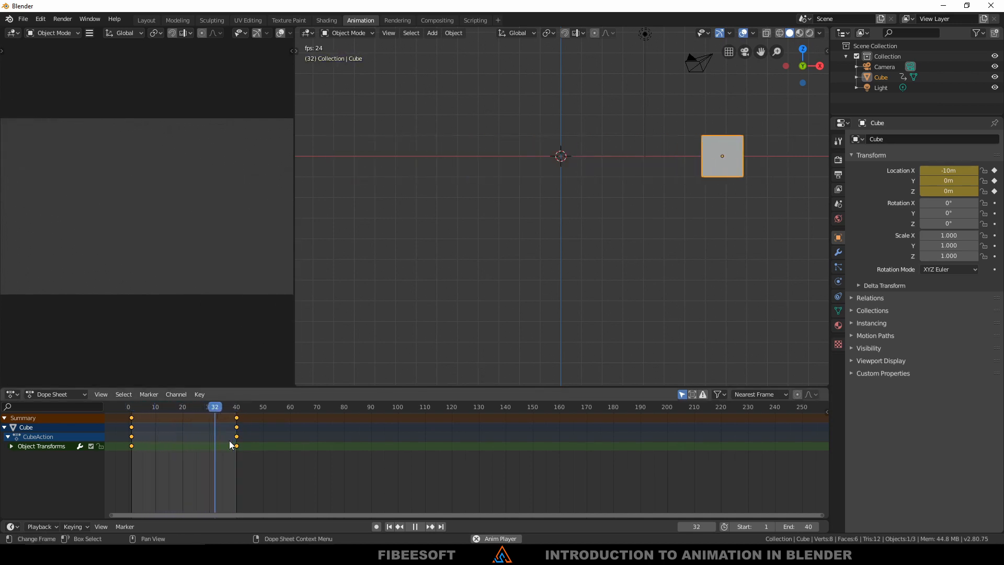
{"action": "key", "text": "space"}
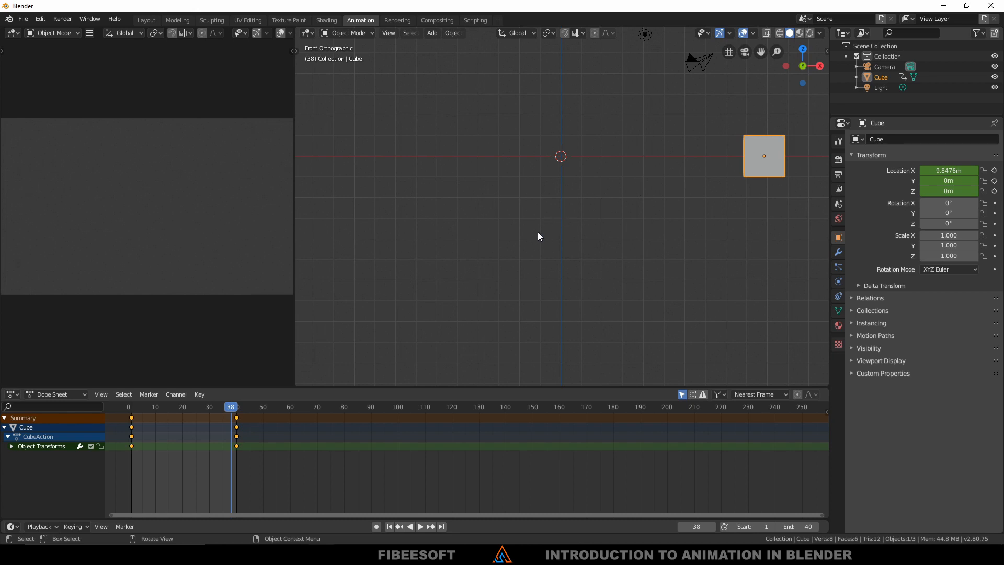
Split the Dope Sheet into two stacked areas and enlarge both to a similar height.
{"action": "right_click", "coordinate": [830, 430]}
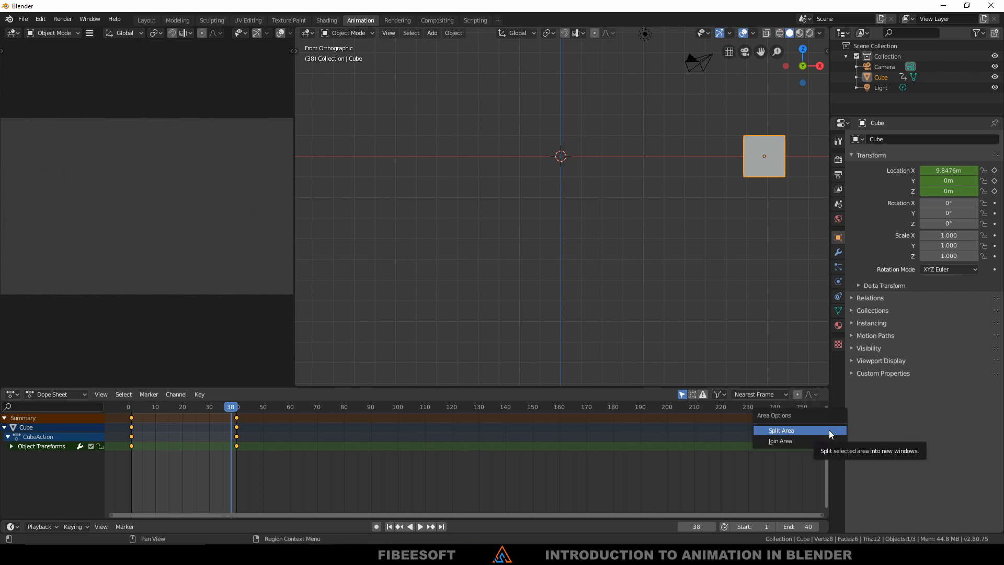
{"action": "left_click", "coordinate": [790, 429]}
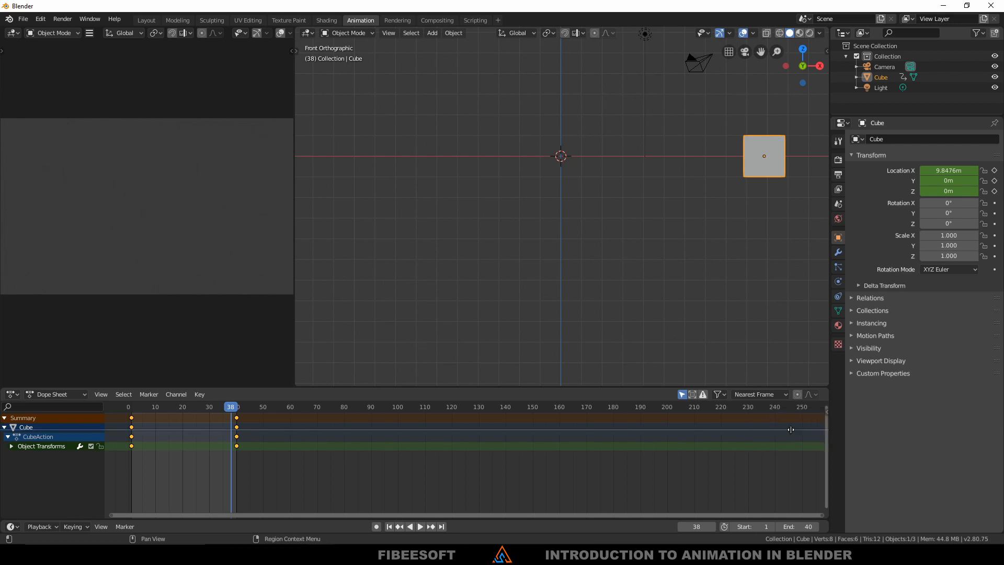
{"action": "left_click", "coordinate": [711, 459]}
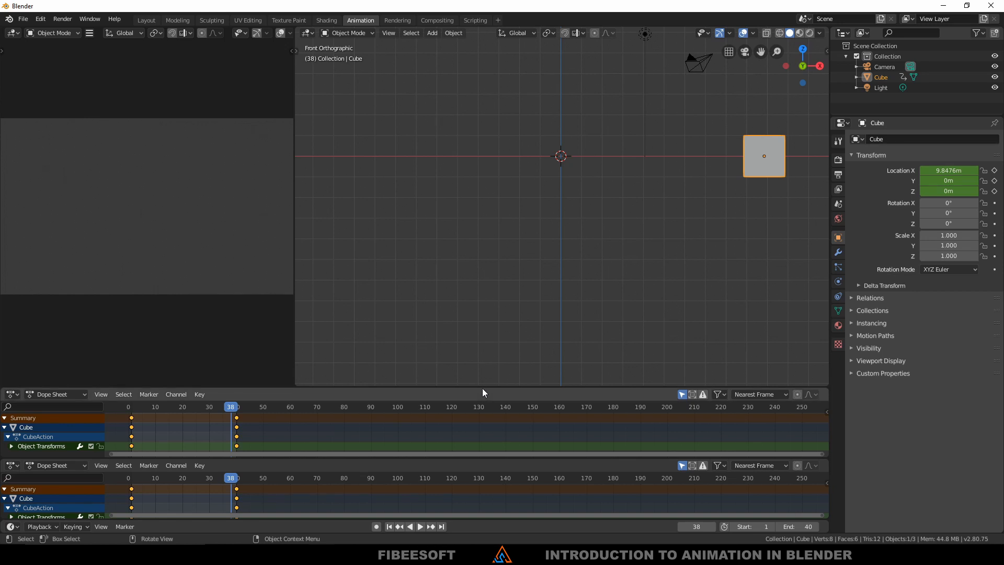
{"action": "left_click_drag", "start_coordinate": [481, 388], "coordinate": [473, 276]}
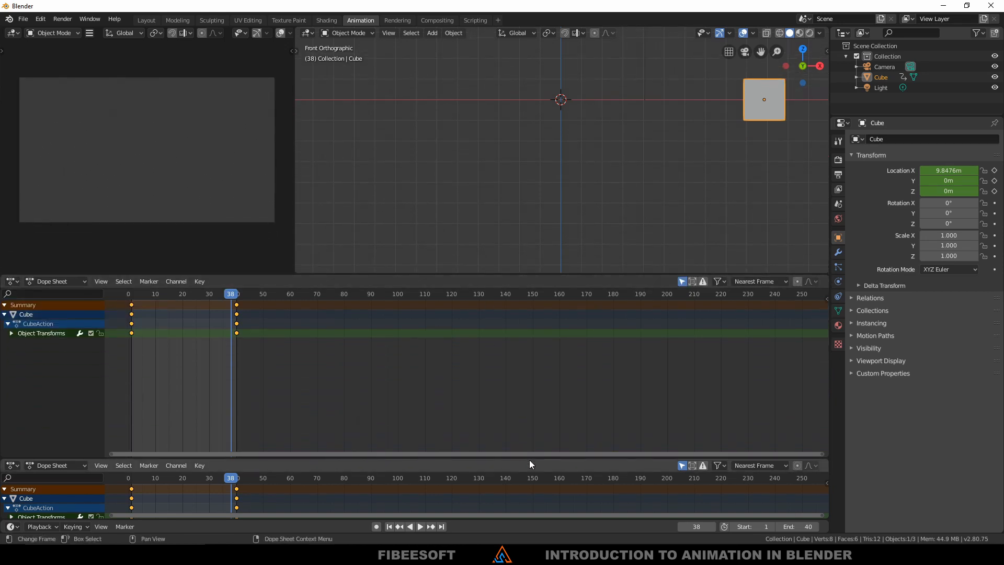
{"action": "left_click_drag", "start_coordinate": [539, 457], "coordinate": [535, 408]}
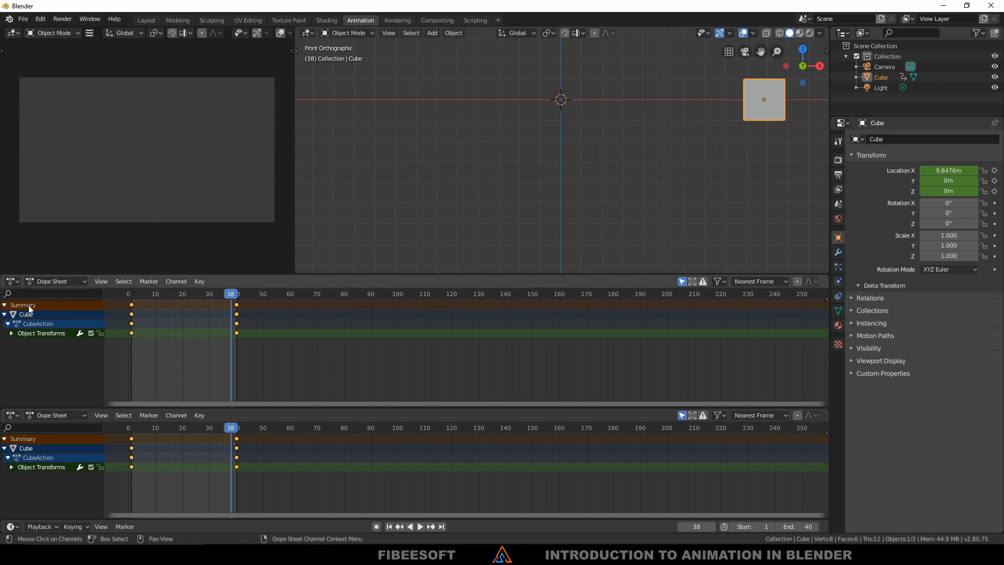
Change the lower Dope Sheet area to a Graph Editor and fit all of the cube's animation curves in it.
{"action": "left_click", "coordinate": [12, 416]}
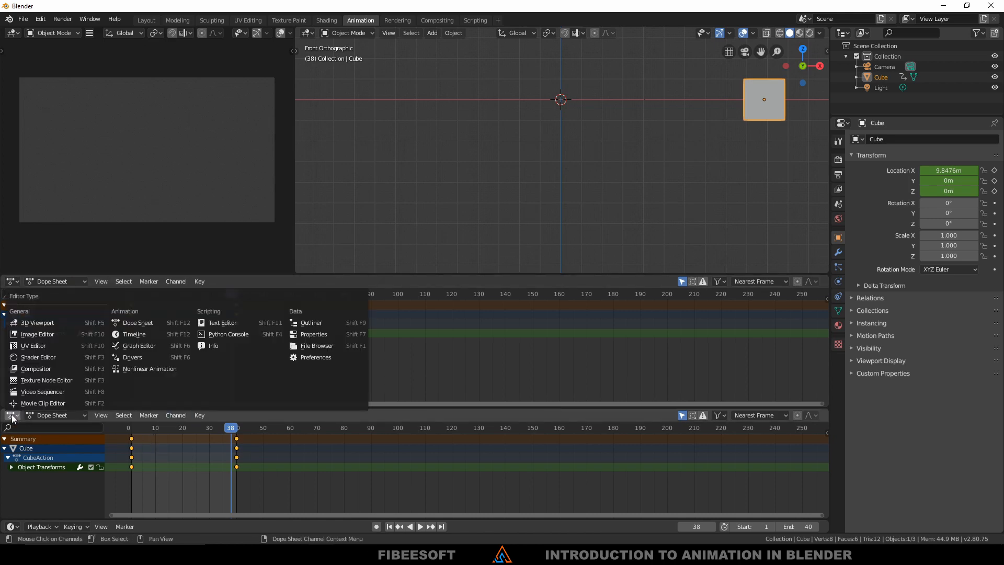
{"action": "left_click", "coordinate": [142, 344]}
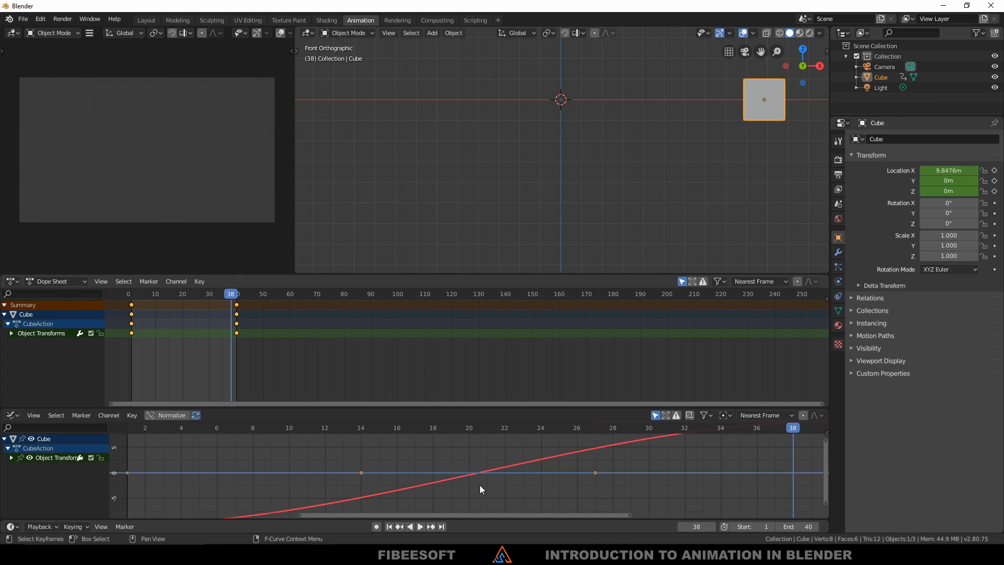
{"action": "key", "text": "Home"}
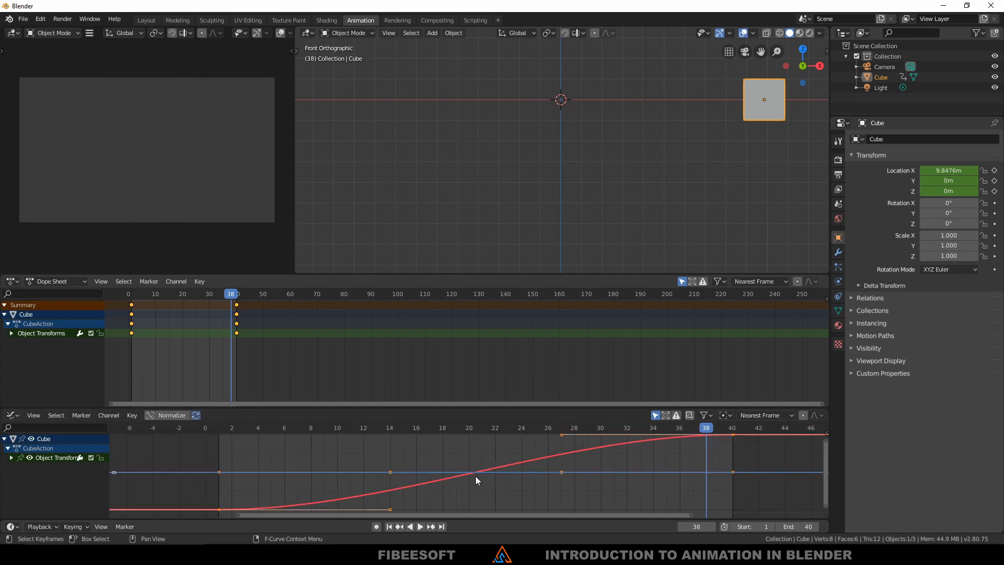
{"action": "scroll", "coordinate": [435, 460], "scroll_direction": "down", "scroll_amount": 3}
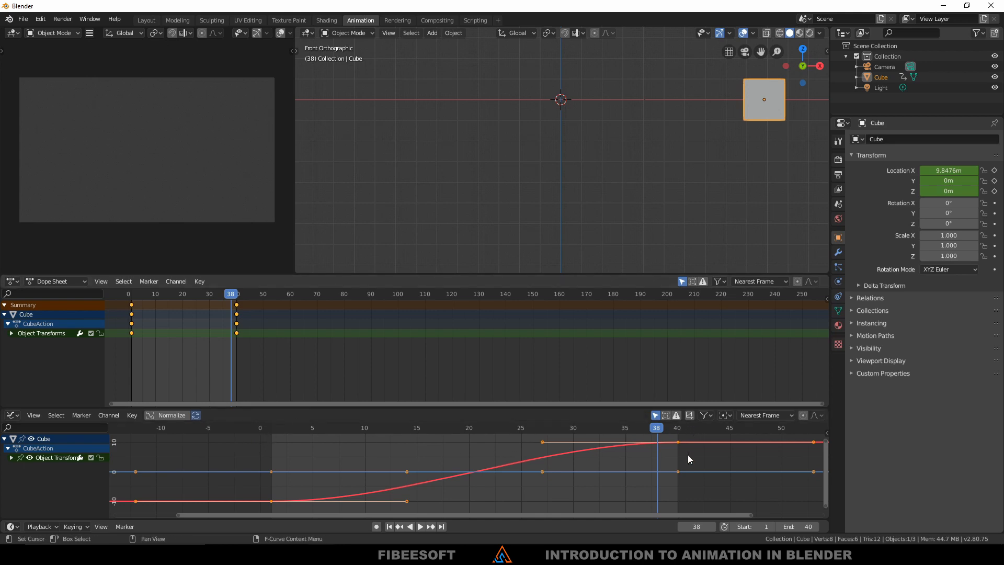
Scrub through the Graph Editor back to frame 1 and examine the shape of the cube's Location curves between the two keyframes.
{"action": "left_click_drag", "start_coordinate": [677, 434], "coordinate": [539, 483]}
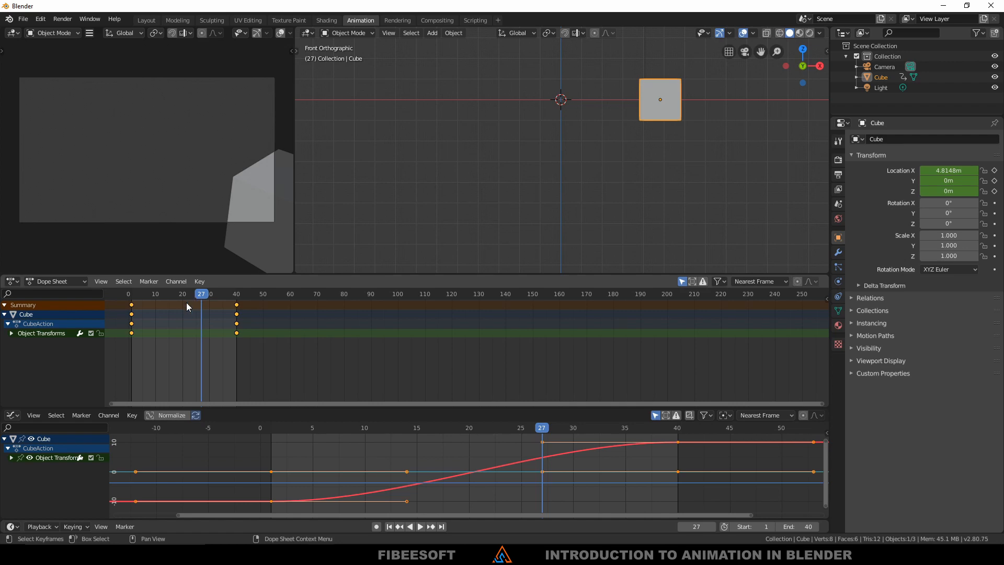
{"action": "left_click_drag", "start_coordinate": [544, 431], "coordinate": [270, 439]}
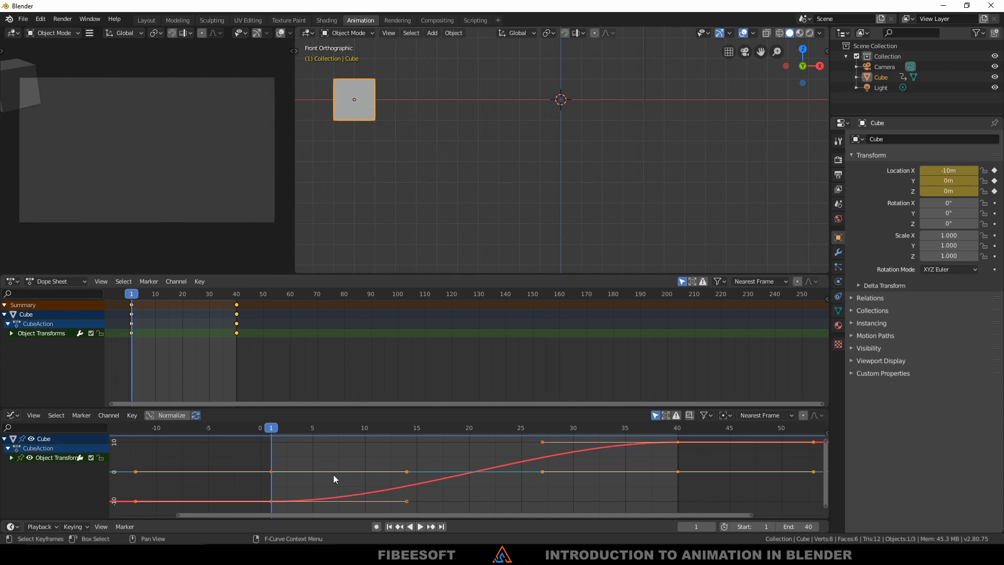
{"action": "scroll", "coordinate": [334, 475], "scroll_direction": "down", "scroll_amount": 5}
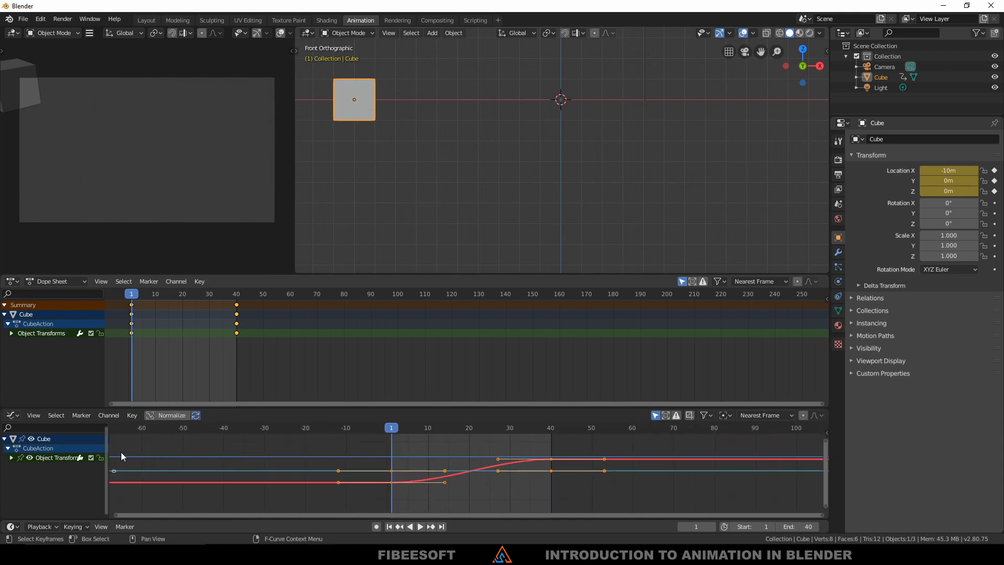
{"action": "scroll", "coordinate": [122, 455], "scroll_direction": "down", "scroll_amount": 4}
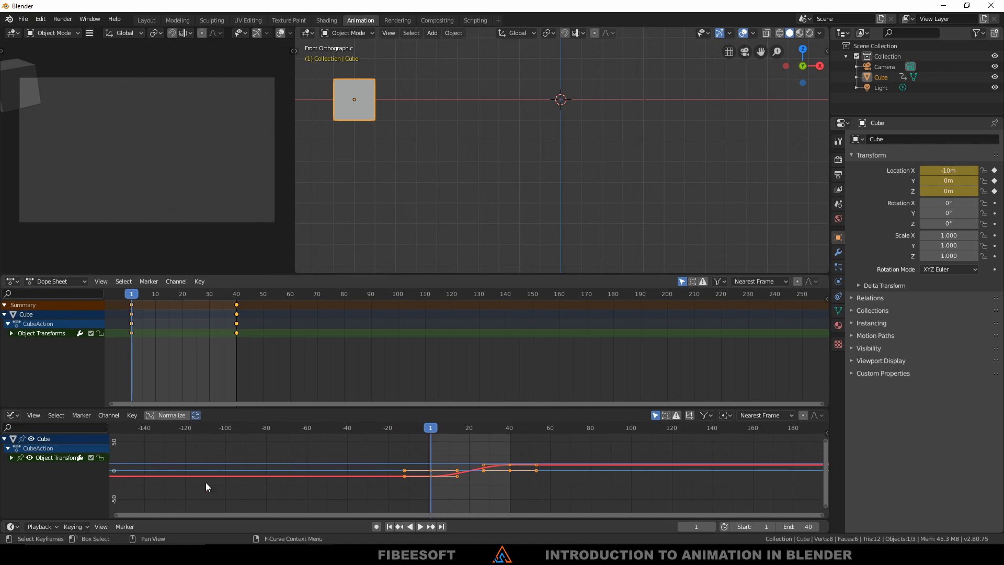
{"action": "scroll", "coordinate": [245, 491], "scroll_direction": "up", "scroll_amount": 3}
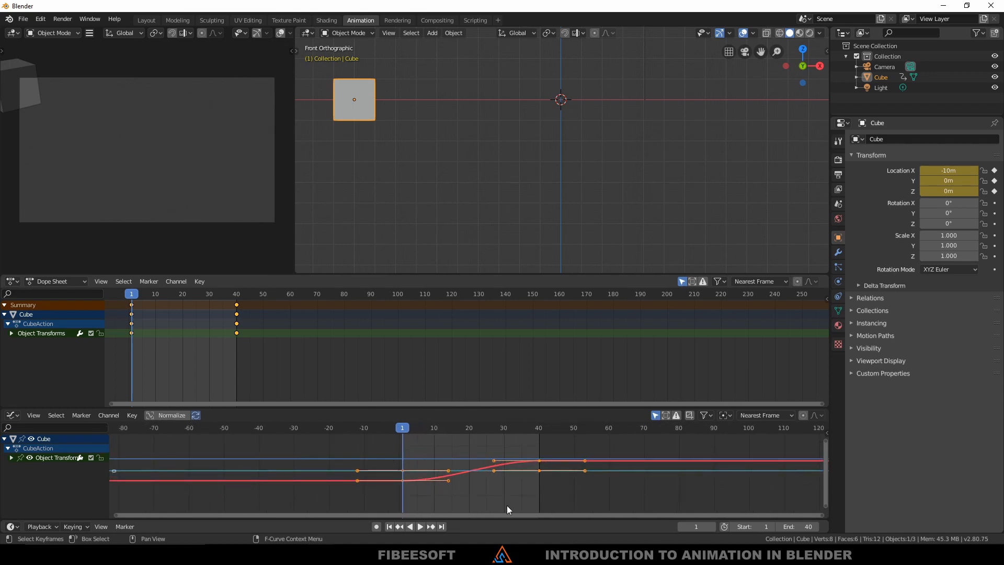
{"action": "scroll", "coordinate": [471, 487], "scroll_direction": "up", "scroll_amount": 8}
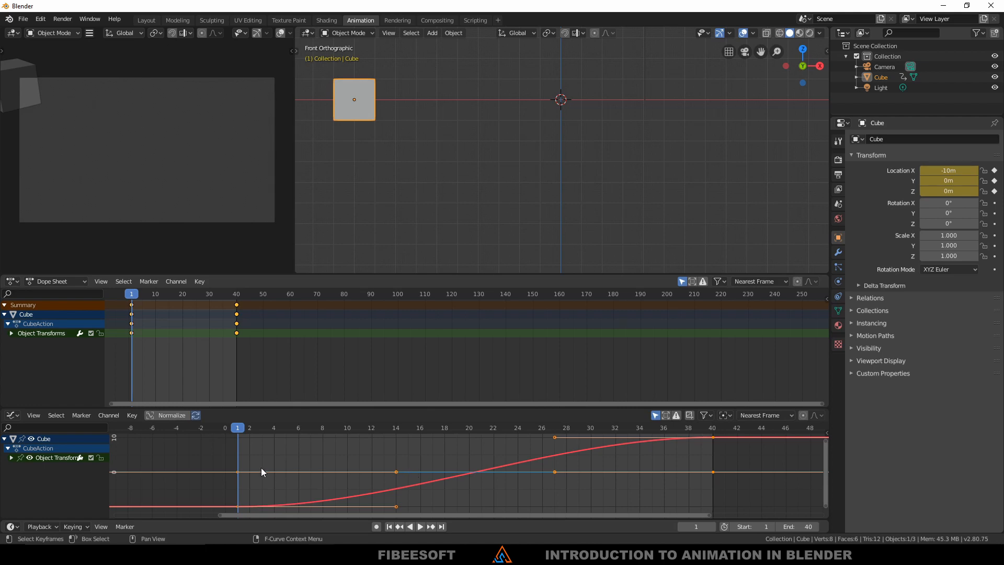
Enlarge the Graph Editor upward into the Dope Sheet area to give the cube's motion curve more room.
{"action": "scroll", "coordinate": [160, 453], "scroll_direction": "up", "scroll_amount": 1}
{"action": "scroll", "coordinate": [159, 450], "scroll_direction": "down", "scroll_amount": 1}
{"action": "scroll", "coordinate": [133, 462], "scroll_direction": "down", "scroll_amount": 1}
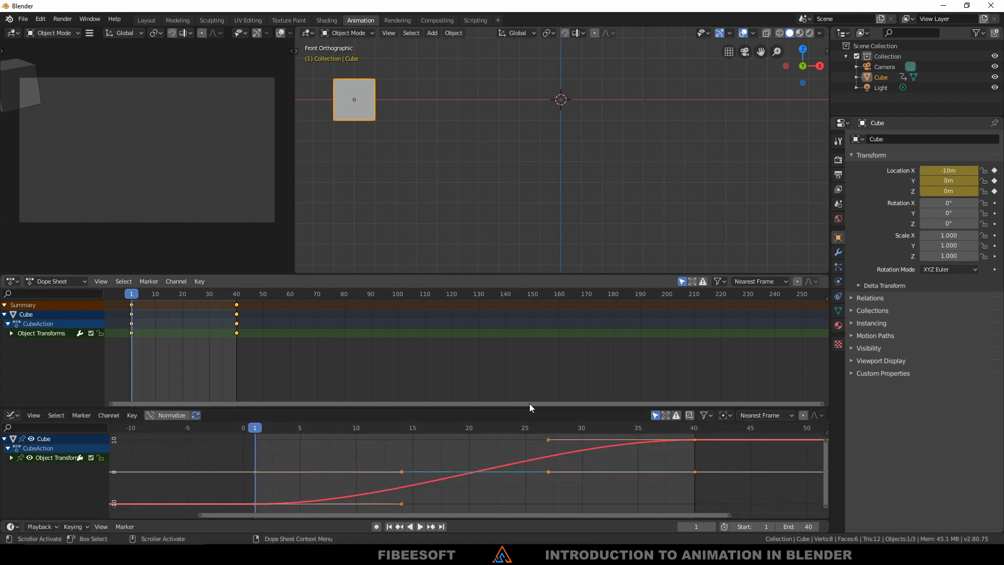
{"action": "left_click_drag", "start_coordinate": [530, 408], "coordinate": [528, 362]}
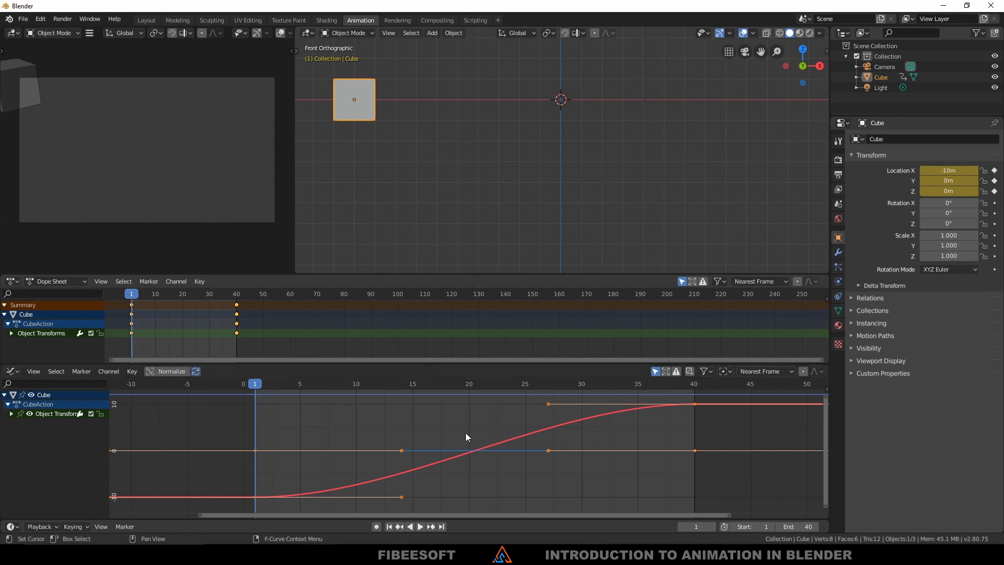
Scrub the animation back and forth between frames 4 and 20 to compare the cube's movement with its X location curve.
{"action": "left_click_drag", "start_coordinate": [359, 384], "coordinate": [412, 387]}
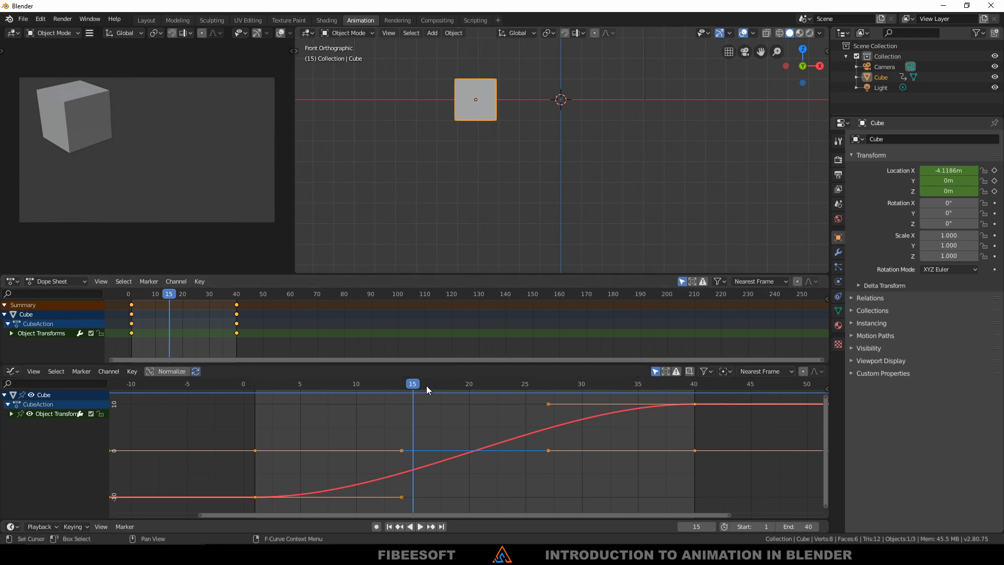
{"action": "left_click_drag", "start_coordinate": [412, 388], "coordinate": [470, 396]}
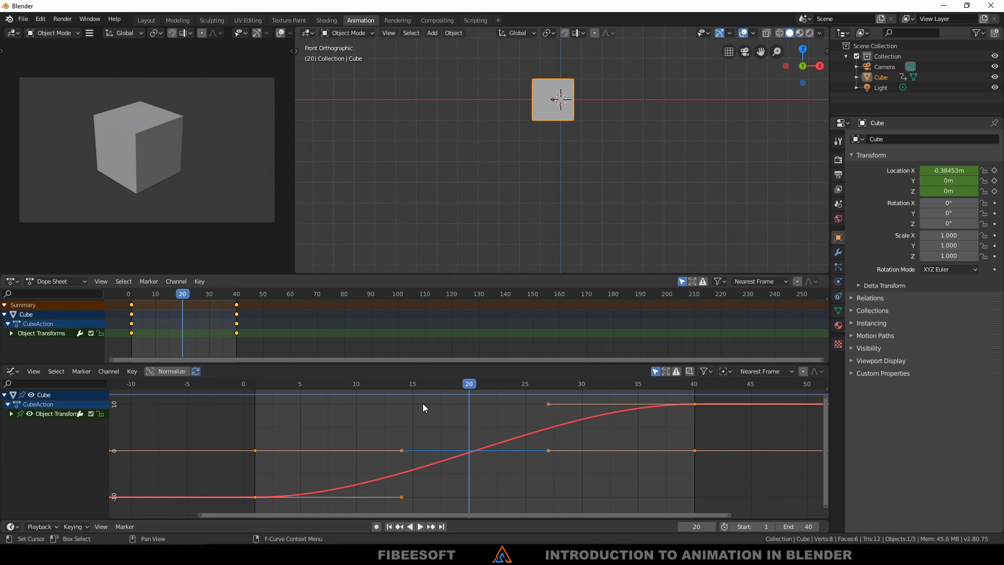
{"action": "left_click_drag", "start_coordinate": [485, 389], "coordinate": [289, 434]}
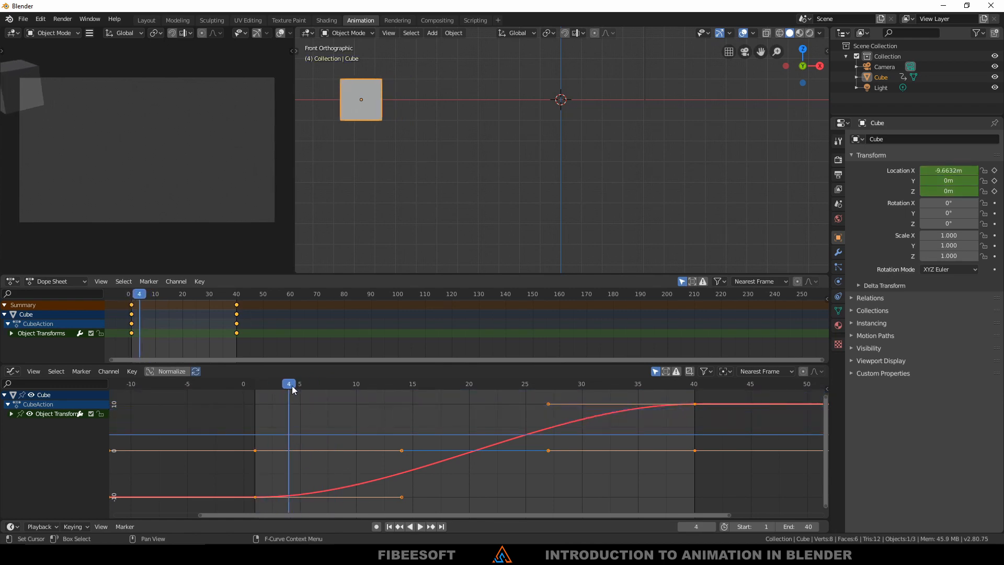
{"action": "left_click_drag", "start_coordinate": [292, 390], "coordinate": [472, 421]}
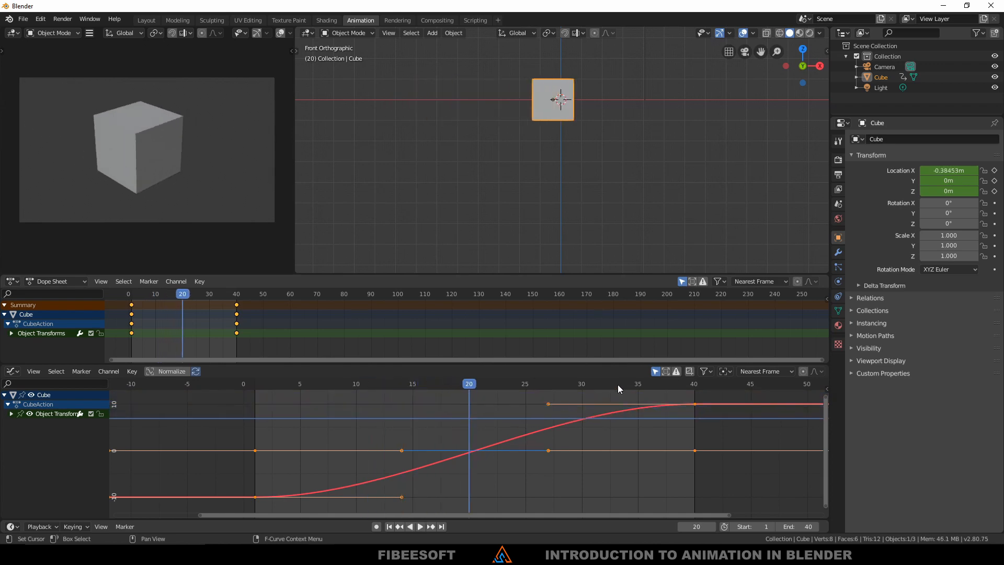
Move the left handle of the frame 40 keyframe on the X location curve down to about frame 34 and value -11.
{"action": "left_click", "coordinate": [548, 403]}
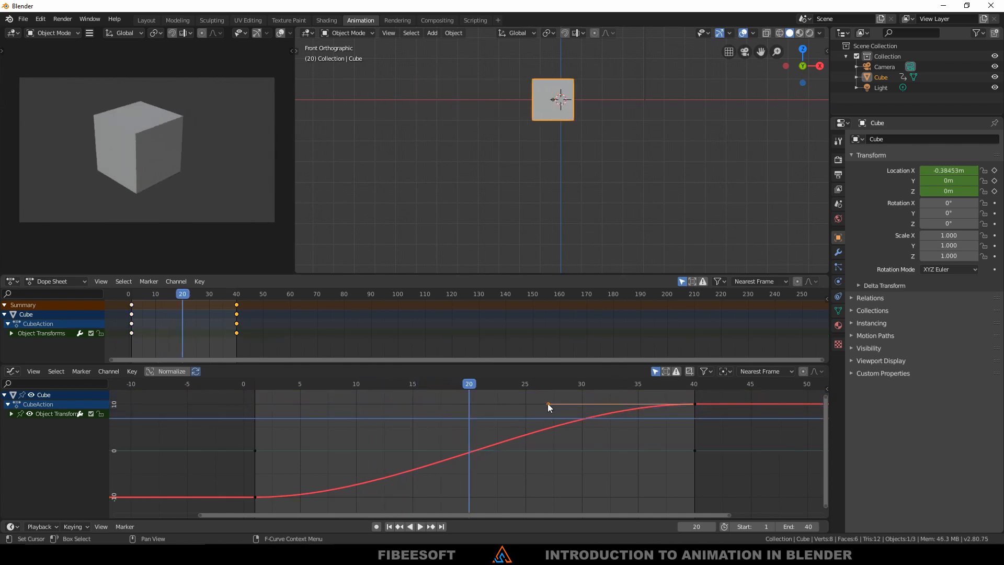
{"action": "left_click", "coordinate": [254, 497]}
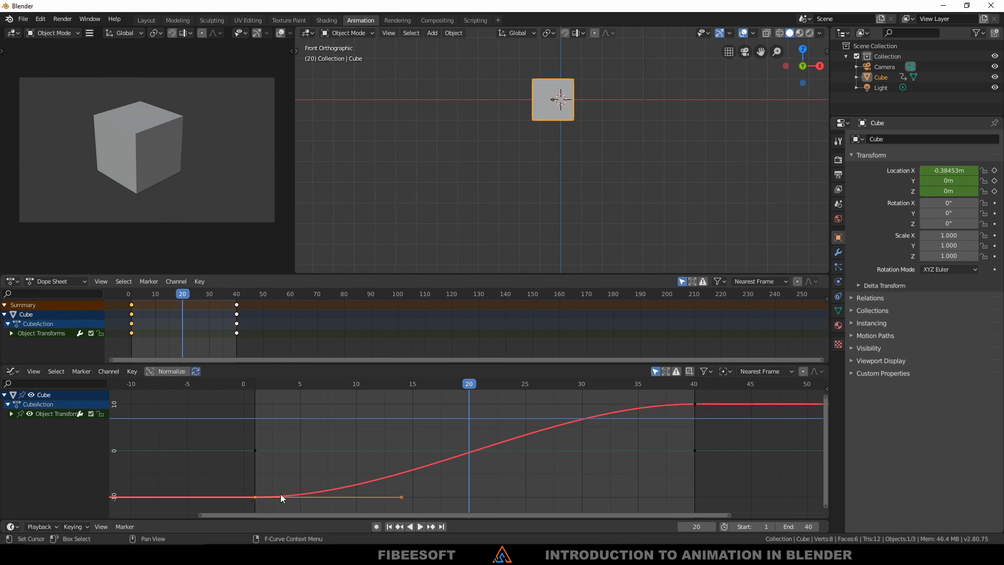
{"action": "left_click", "coordinate": [695, 404]}
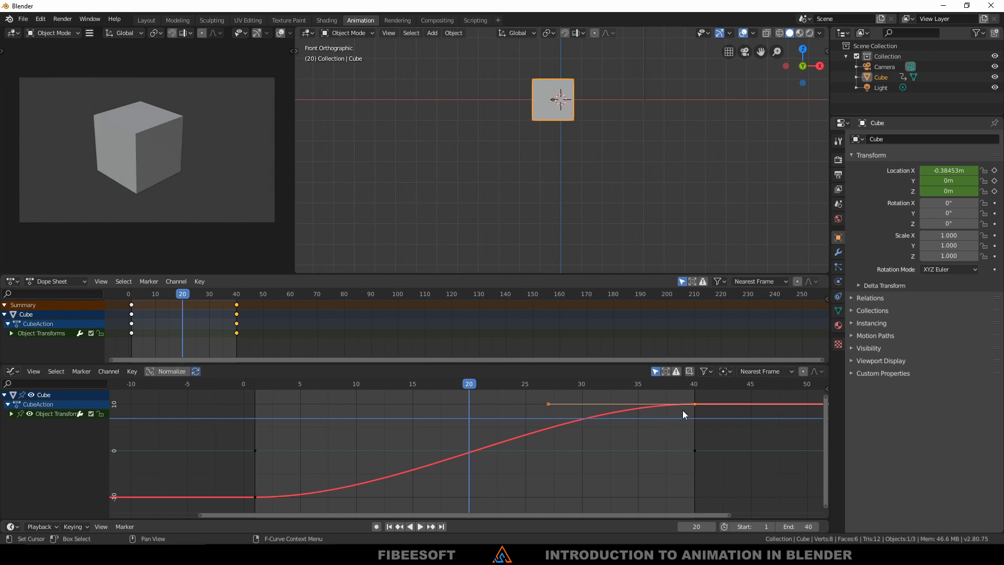
{"action": "left_click", "coordinate": [547, 404]}
{"action": "key", "text": "g"}
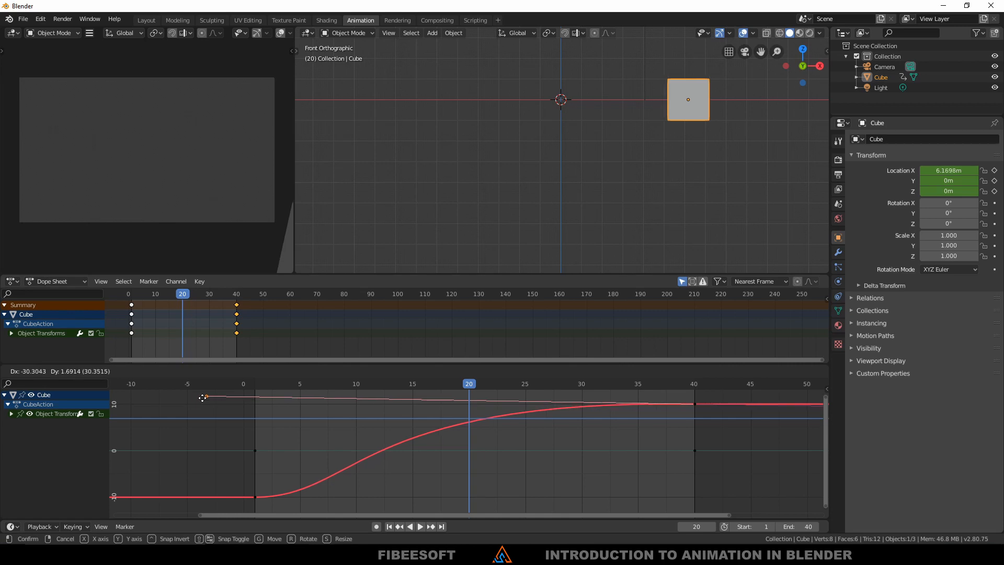
{"action": "left_click_drag", "start_coordinate": [208, 407], "coordinate": [207, 406]}
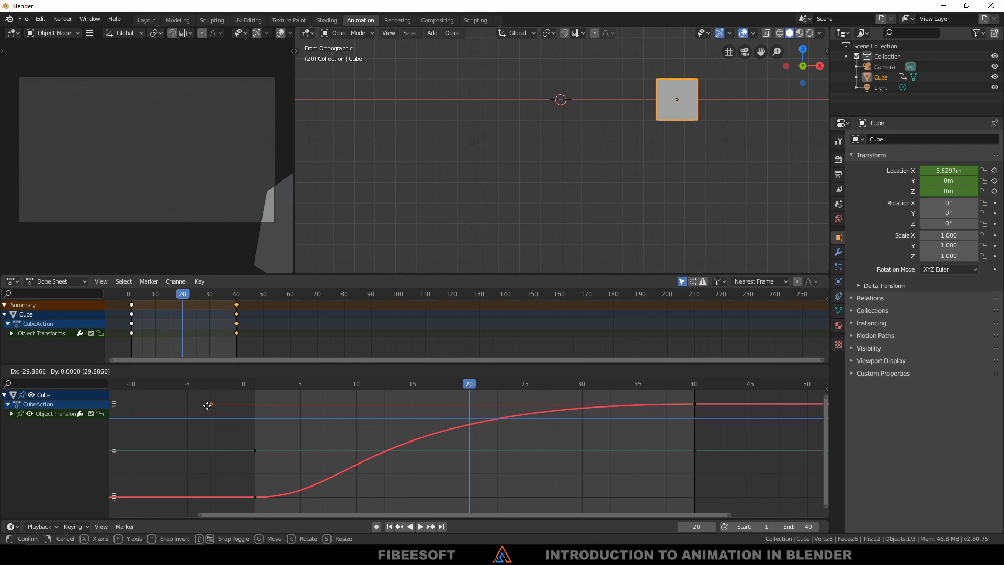
{"action": "left_click_drag", "start_coordinate": [208, 406], "coordinate": [627, 501]}
Return to frame 1 and play the animation to check the cube's movement with the steep curve end.
{"action": "key", "text": "space"}
{"action": "left_click_drag", "start_coordinate": [469, 387], "coordinate": [469, 416]}
{"action": "key", "text": "space"}
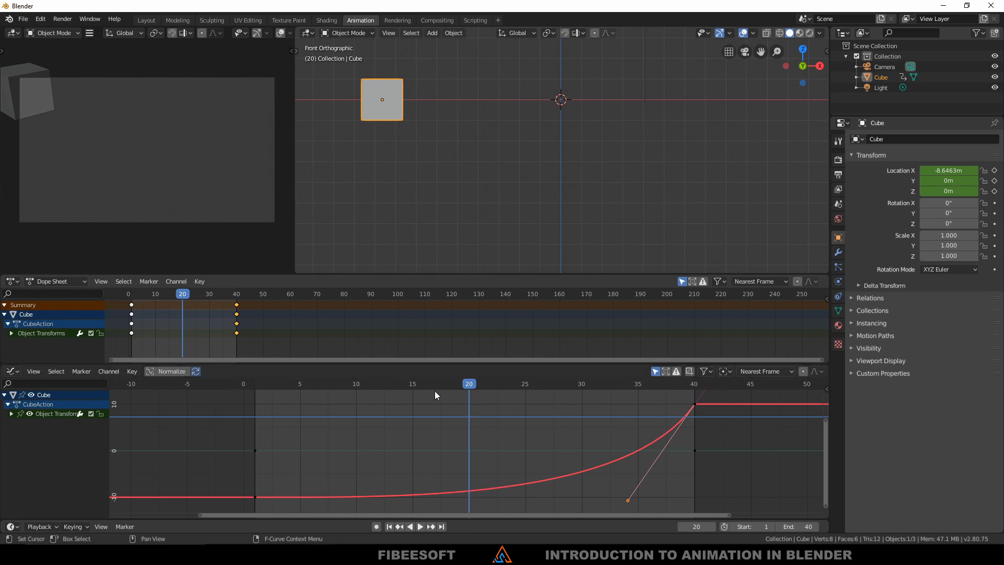
{"action": "key", "text": "space"}
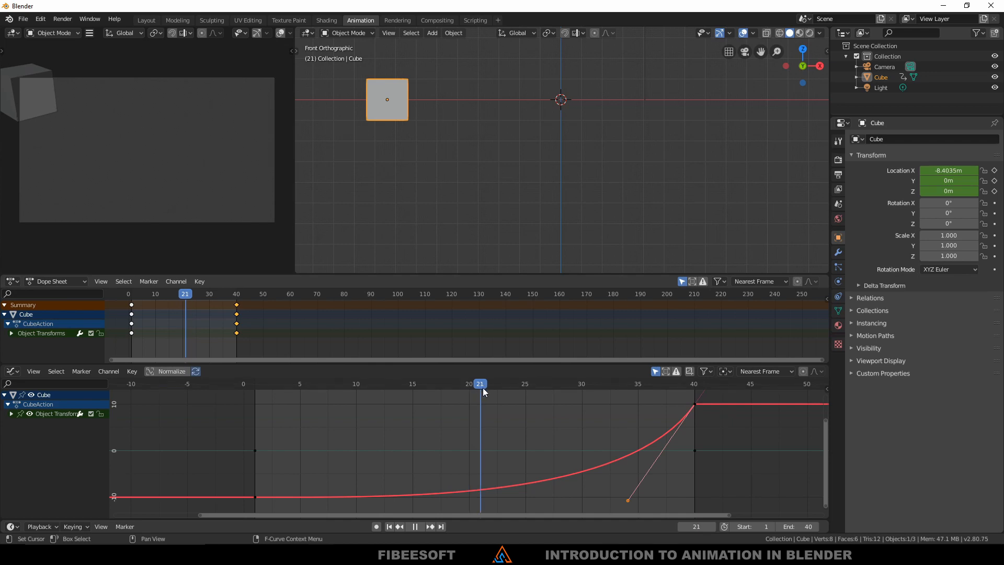
{"action": "left_click_drag", "start_coordinate": [482, 392], "coordinate": [255, 418]}
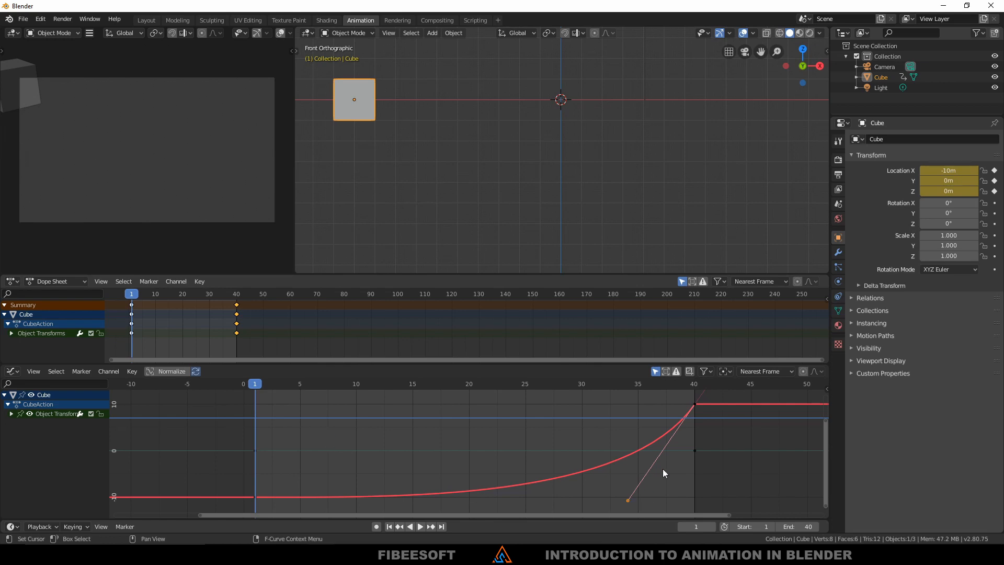
{"action": "key", "text": "space"}
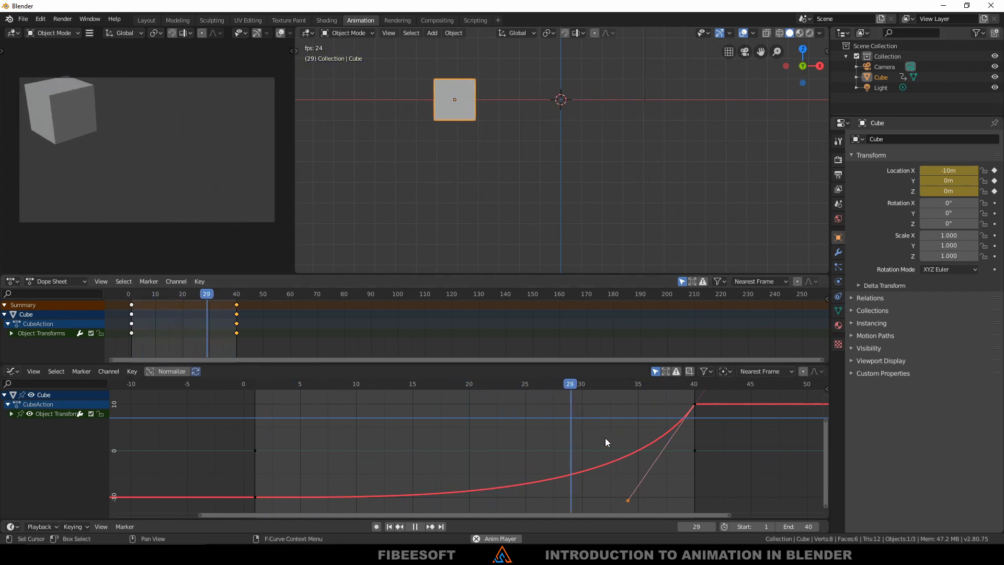
{"action": "key", "text": "space"}
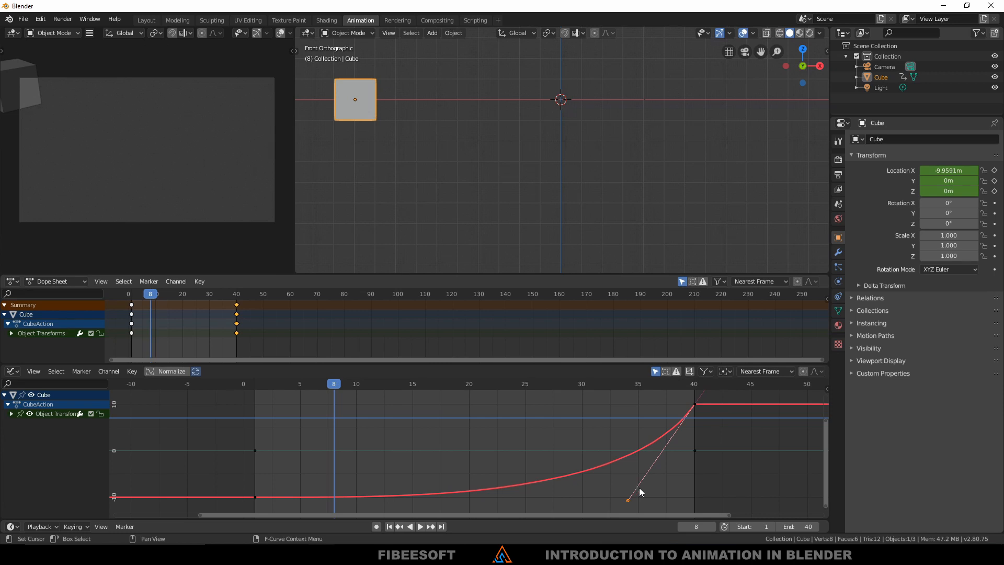
Shorten the frame 1 keyframe's right handle to about frame 3 and stretch the frame 40 keyframe's left handle nearly flat past frame 1.
{"action": "scroll", "coordinate": [638, 486], "scroll_direction": "down", "scroll_amount": 1}
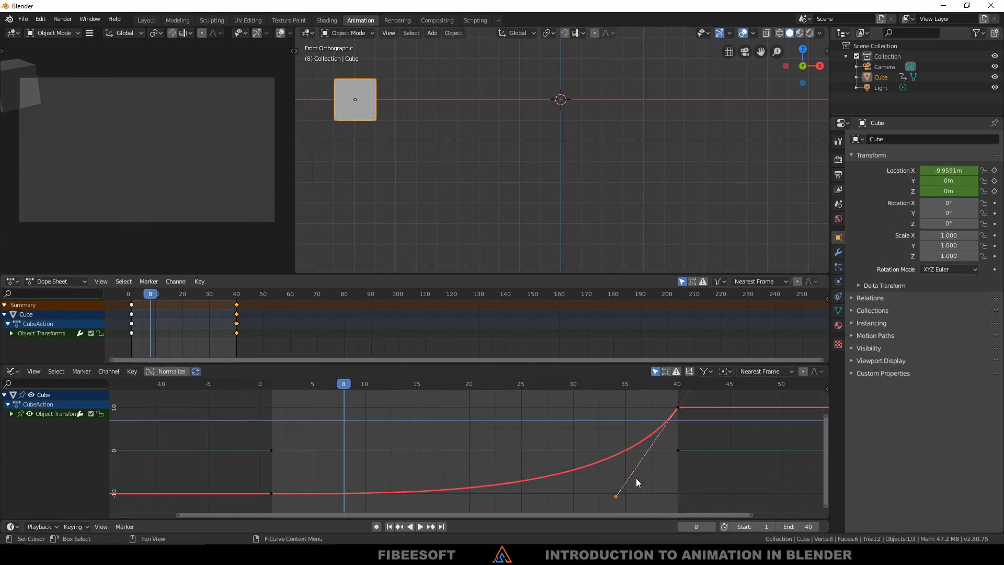
{"action": "left_click", "coordinate": [271, 493]}
{"action": "left_click_drag", "start_coordinate": [407, 492], "coordinate": [293, 492]}
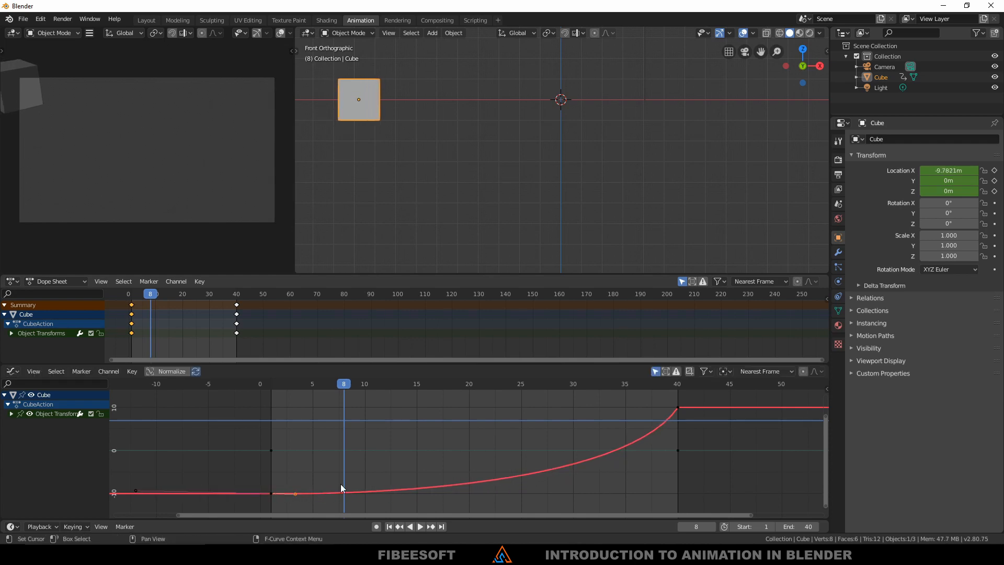
{"action": "left_click", "coordinate": [677, 407]}
{"action": "left_click_drag", "start_coordinate": [616, 496], "coordinate": [120, 407]}
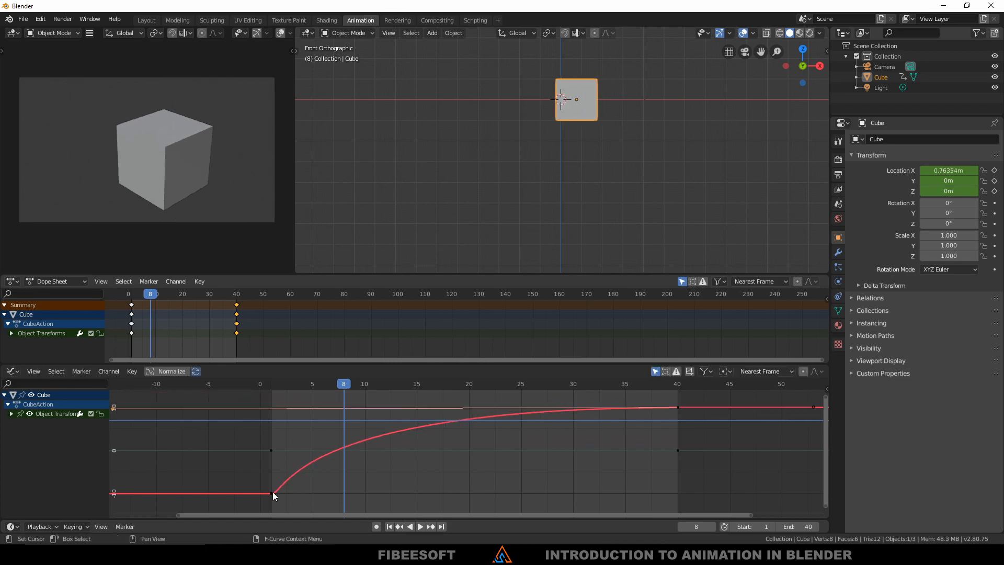
Raise the right handle of the frame 1 keyframe steeply to about frame 5 and value 8.
{"action": "left_click", "coordinate": [271, 493]}
{"action": "left_click", "coordinate": [296, 494]}
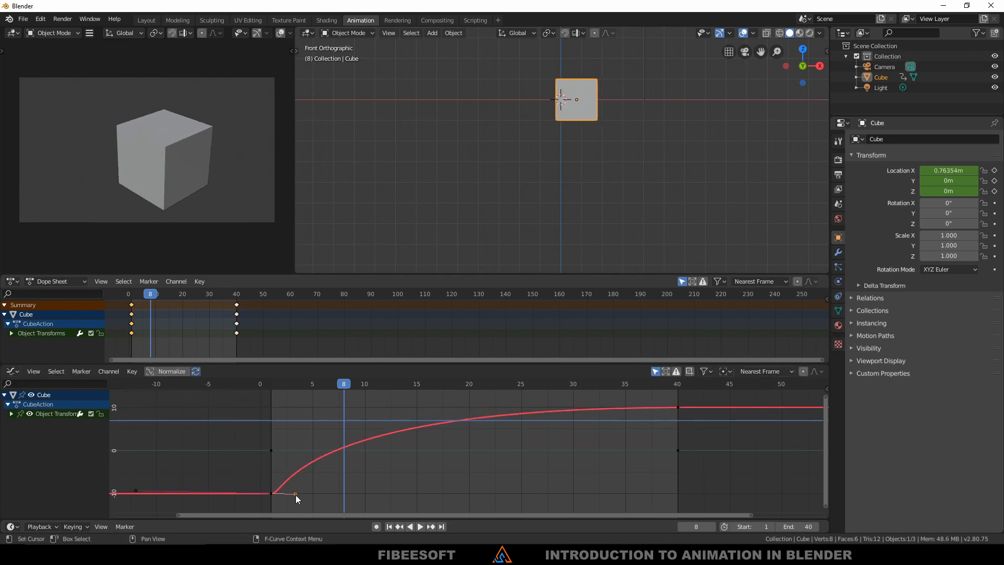
{"action": "key", "text": "g"}
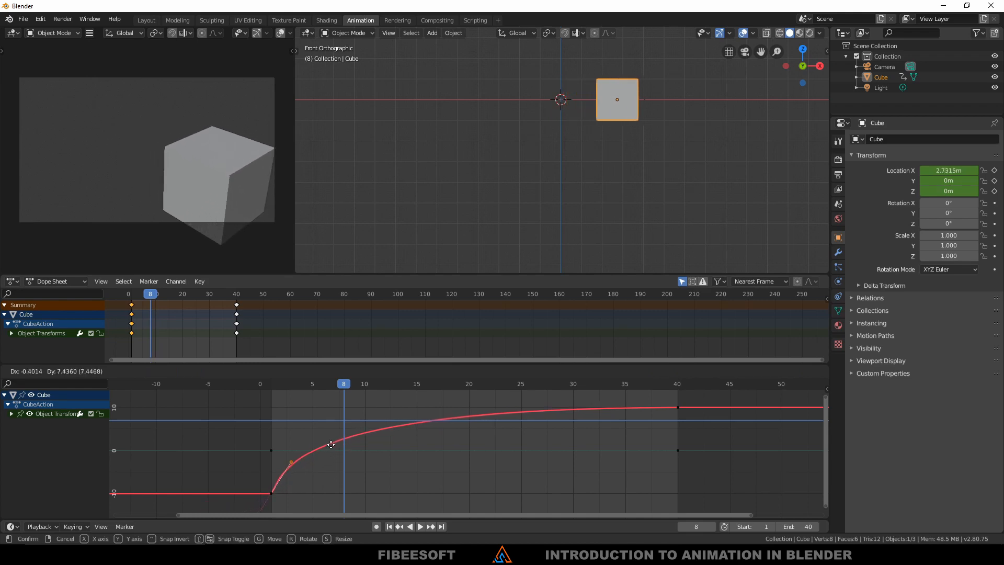
{"action": "left_click", "coordinate": [351, 400]}
Play the animation from the start to check the cube's fast start and gradual slowdown.
{"action": "left_click", "coordinate": [272, 385]}
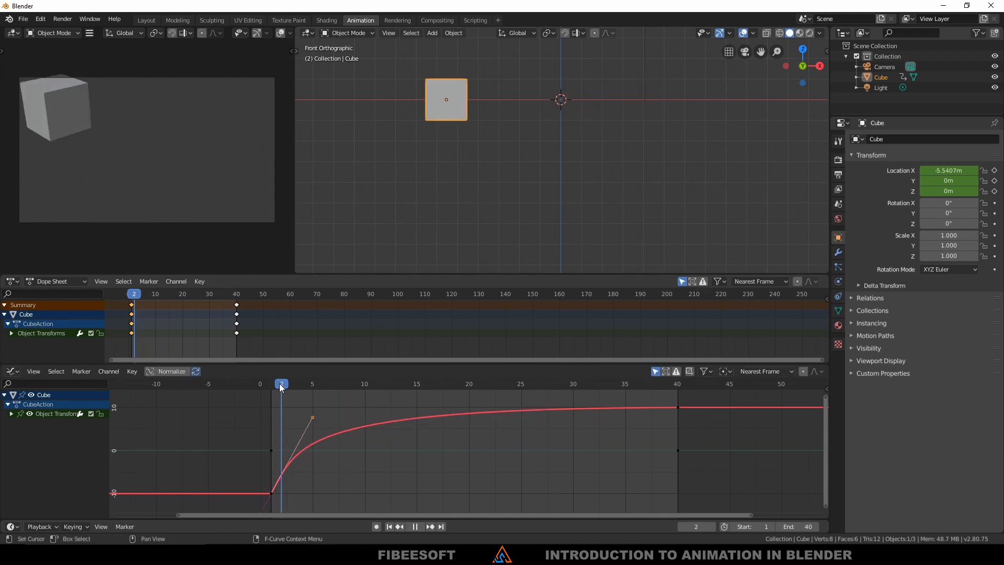
{"action": "key", "text": "space"}
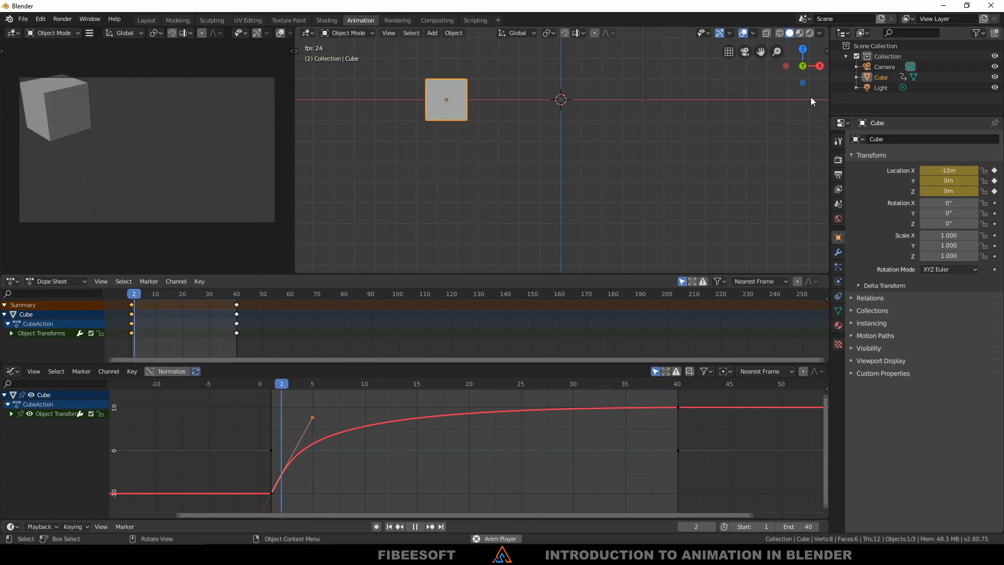
{"action": "key", "text": "Escape"}
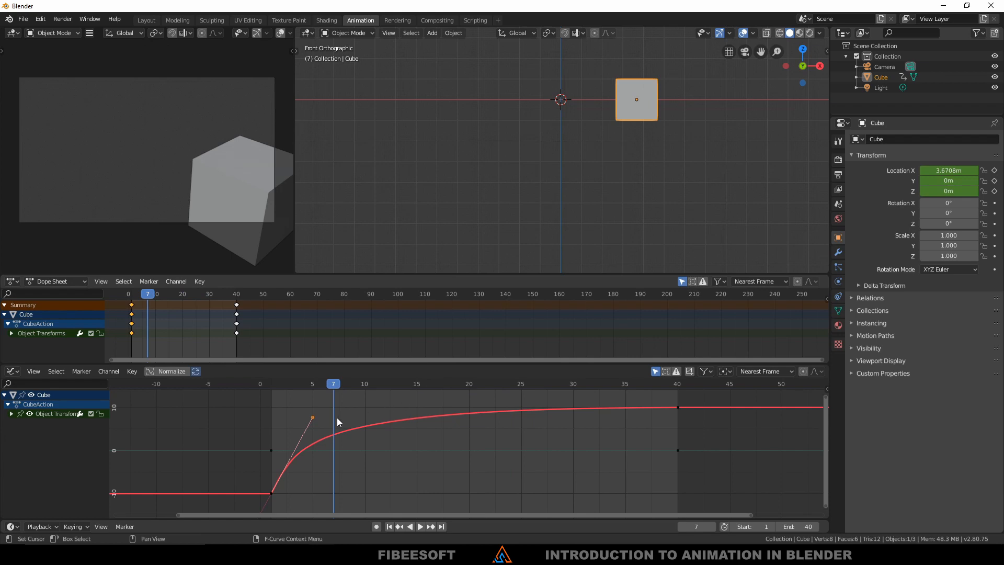
Stretch the frame 1 keyframe's right handle to about frame 19 and insert a Location keyframe for the cube at frame 20.
{"action": "left_click_drag", "start_coordinate": [312, 423], "coordinate": [458, 442]}
{"action": "key", "text": "space"}
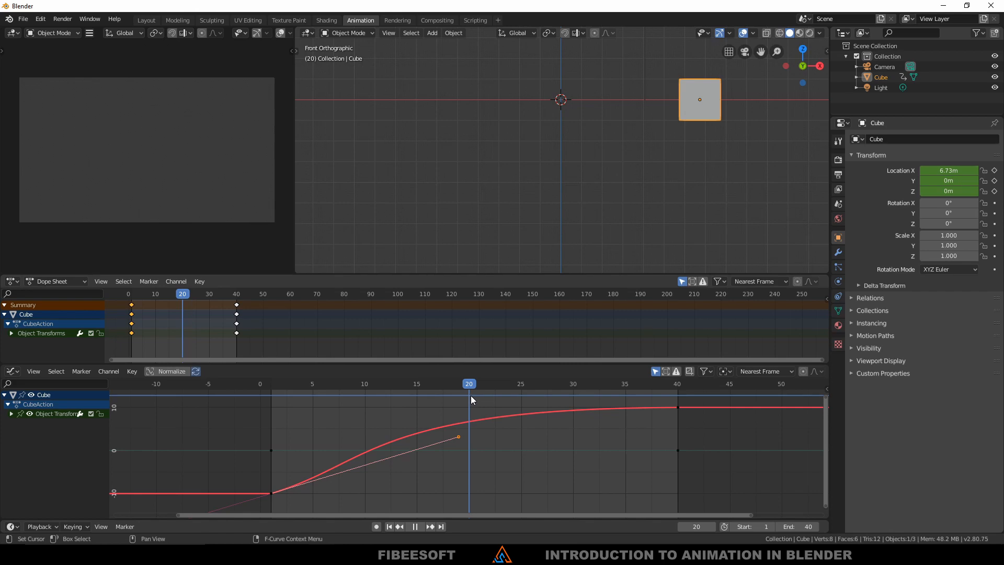
{"action": "key", "text": "space"}
{"action": "key", "text": "i"}
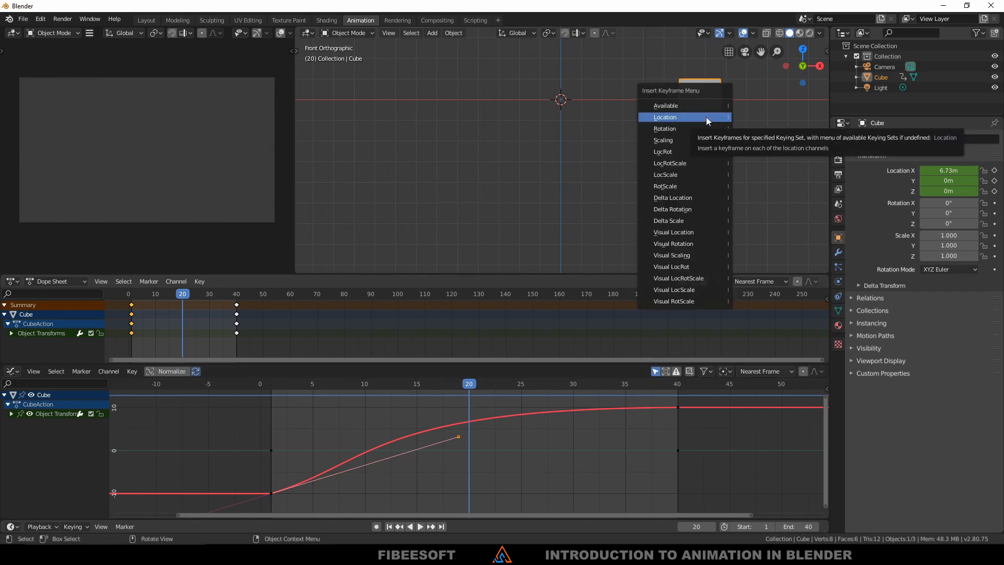
{"action": "left_click", "coordinate": [706, 118]}
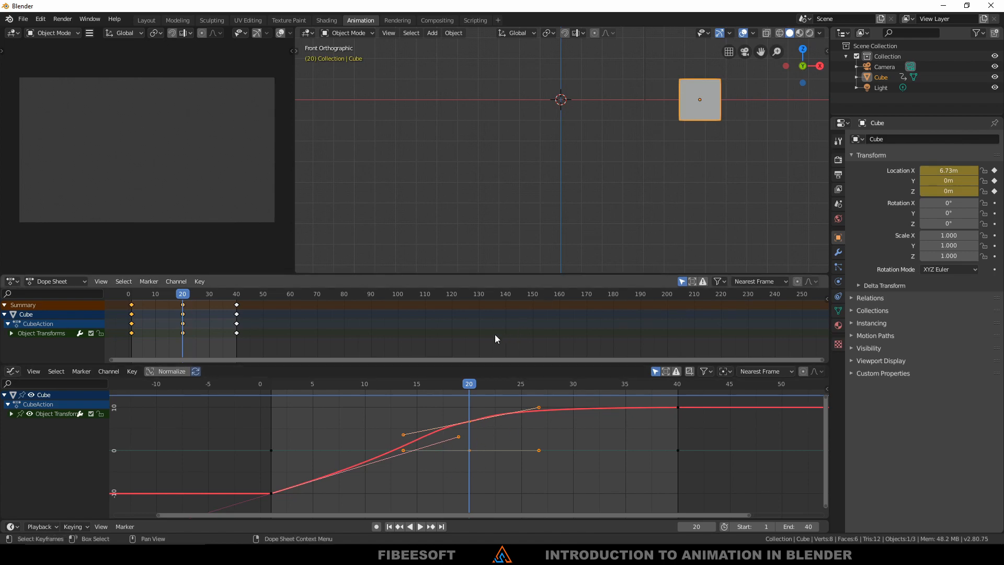
Lower the frame 1 keyframe's right handle to about frame 17 and value -9 for a slow start.
{"action": "left_click", "coordinate": [183, 304]}
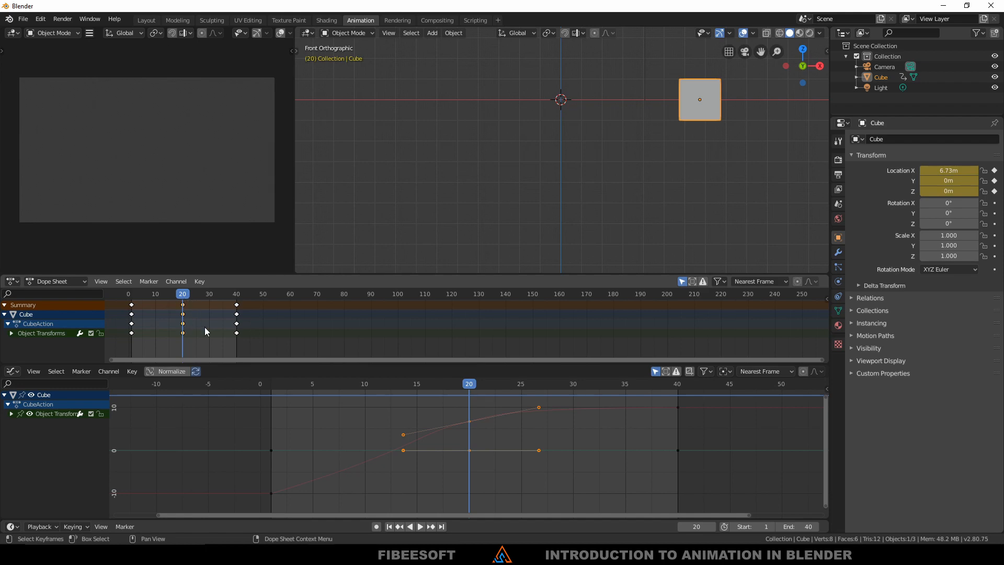
{"action": "left_click", "coordinate": [429, 418]}
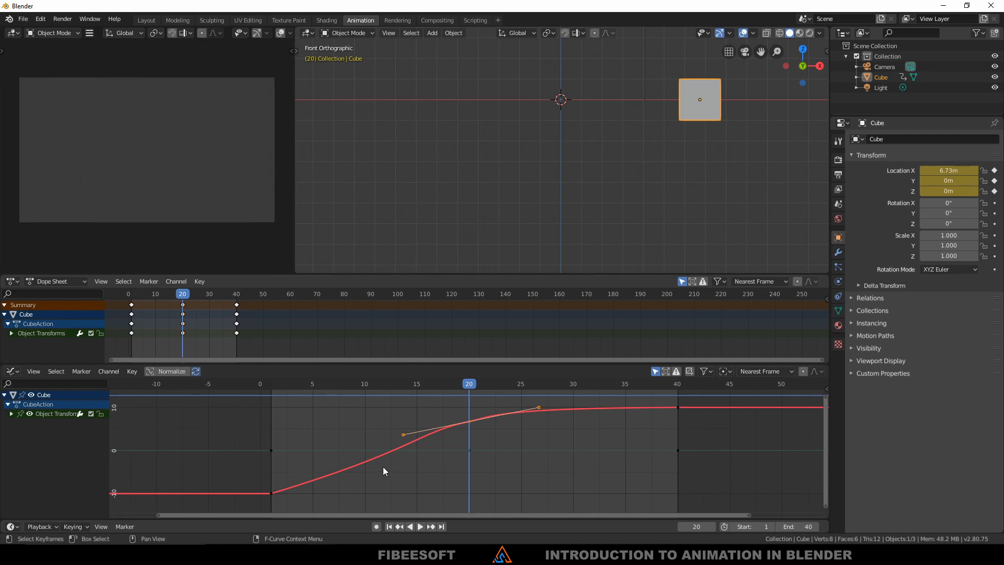
{"action": "left_click", "coordinate": [273, 492]}
{"action": "left_click", "coordinate": [469, 422]}
{"action": "left_click", "coordinate": [272, 494]}
{"action": "left_click_drag", "start_coordinate": [458, 438], "coordinate": [433, 489]}
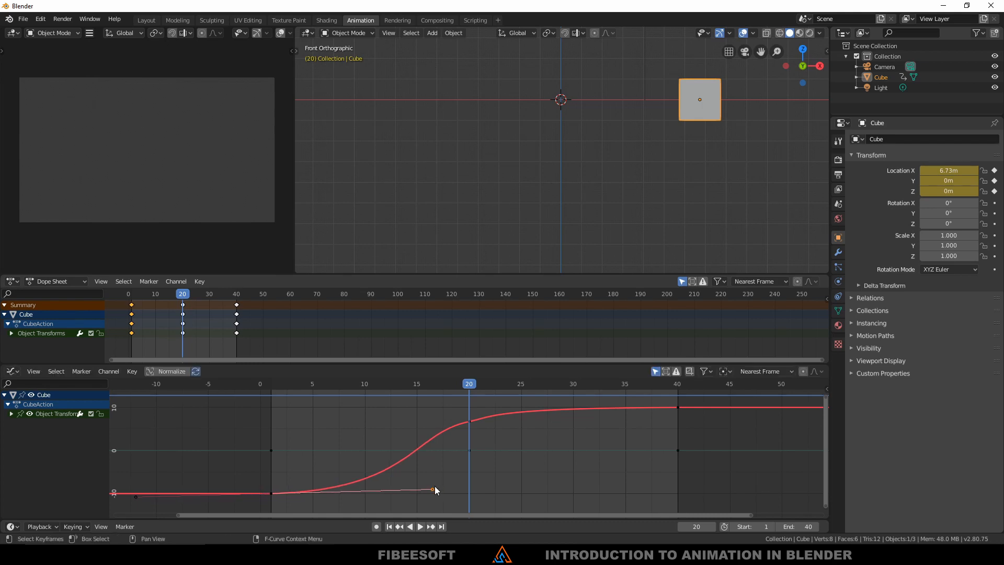
Level the handles of the frame 20 keyframe on the X location curve and raise the keyframe to about 11.4 m.
{"action": "left_click", "coordinate": [469, 422]}
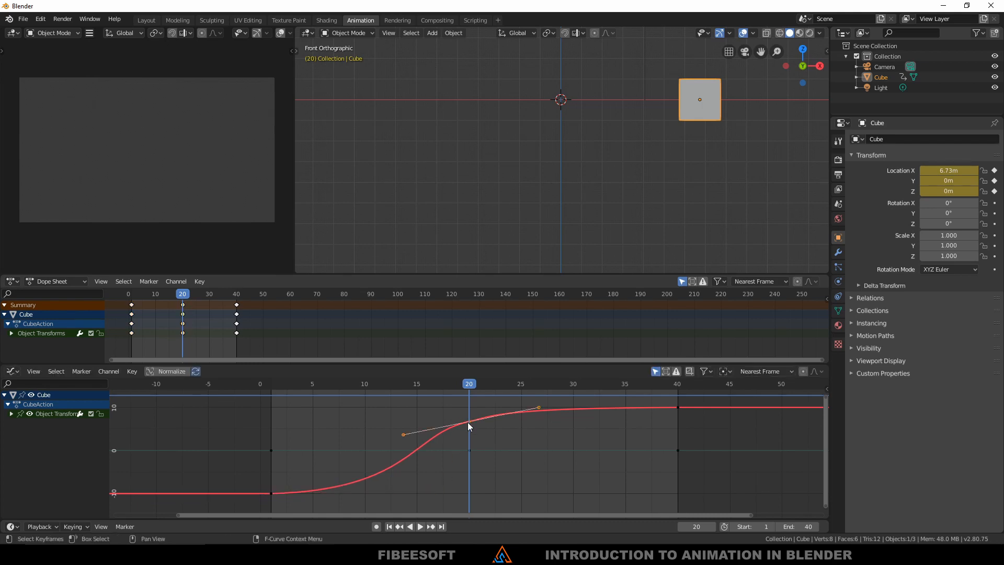
{"action": "left_click", "coordinate": [401, 435]}
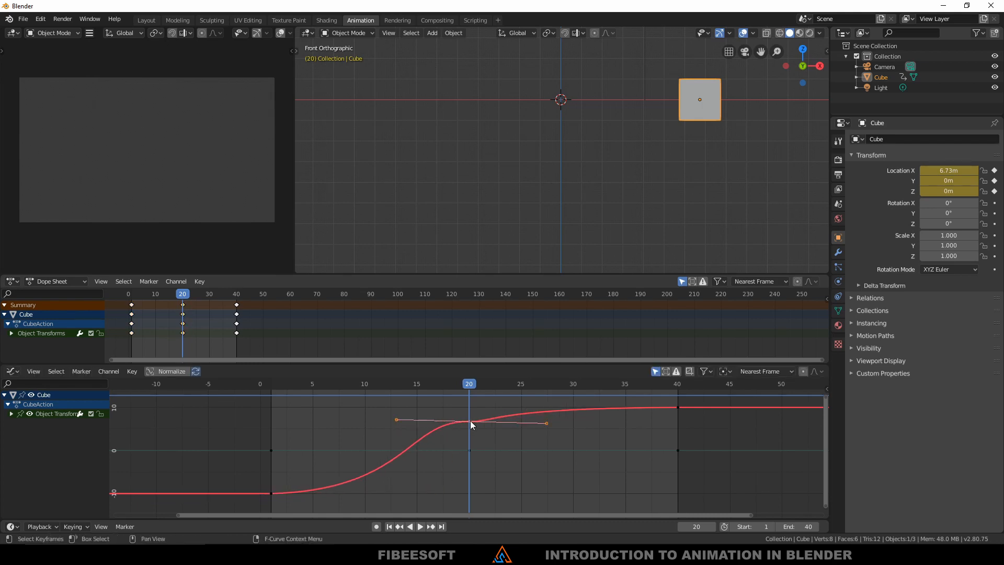
{"action": "left_click_drag", "start_coordinate": [469, 421], "coordinate": [467, 397]}
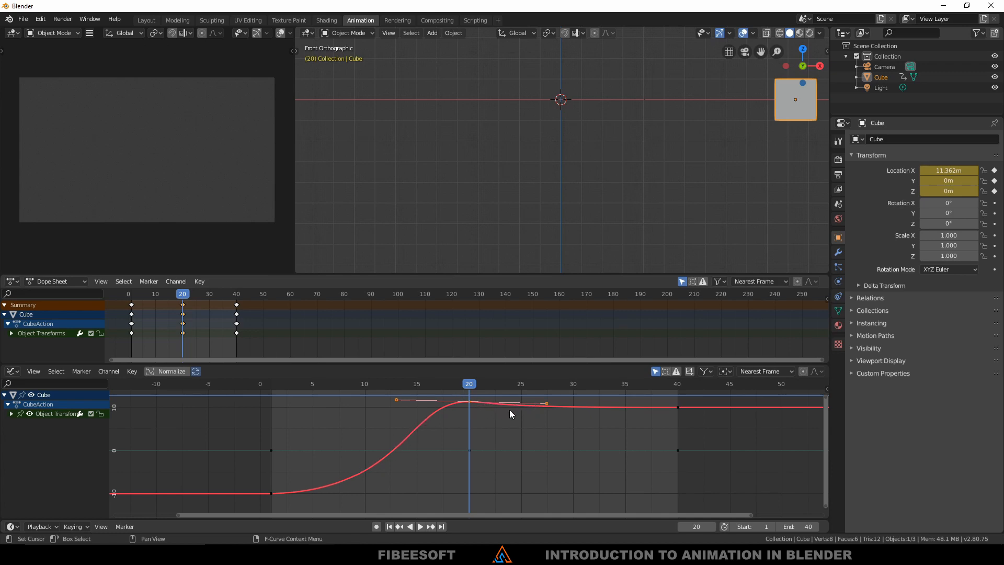
Rotate the right handle of the frame 20 keyframe downward so the curve drops more steeply after the peak.
{"action": "left_click", "coordinate": [546, 403]}
{"action": "key", "text": "r"}
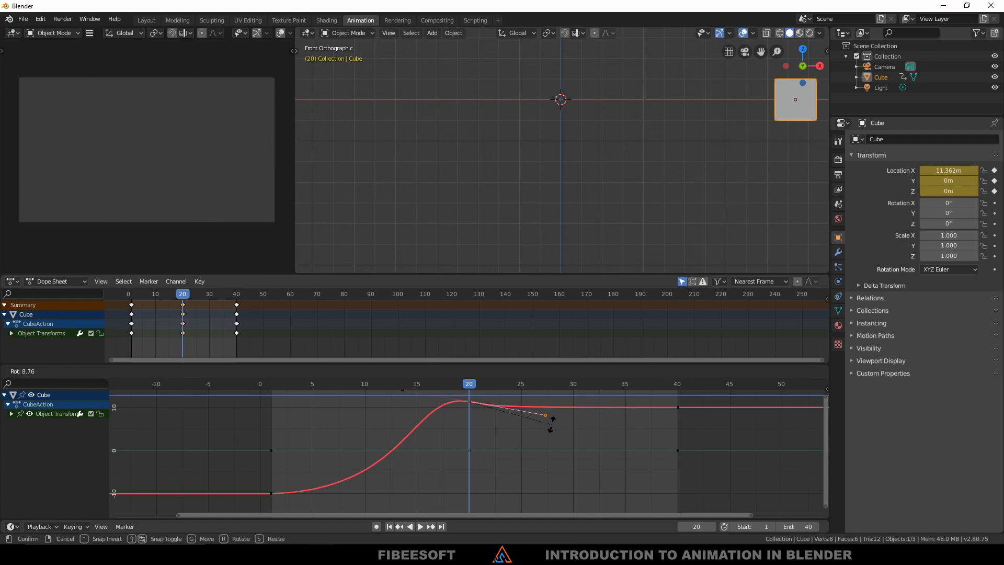
{"action": "left_click", "coordinate": [568, 453]}
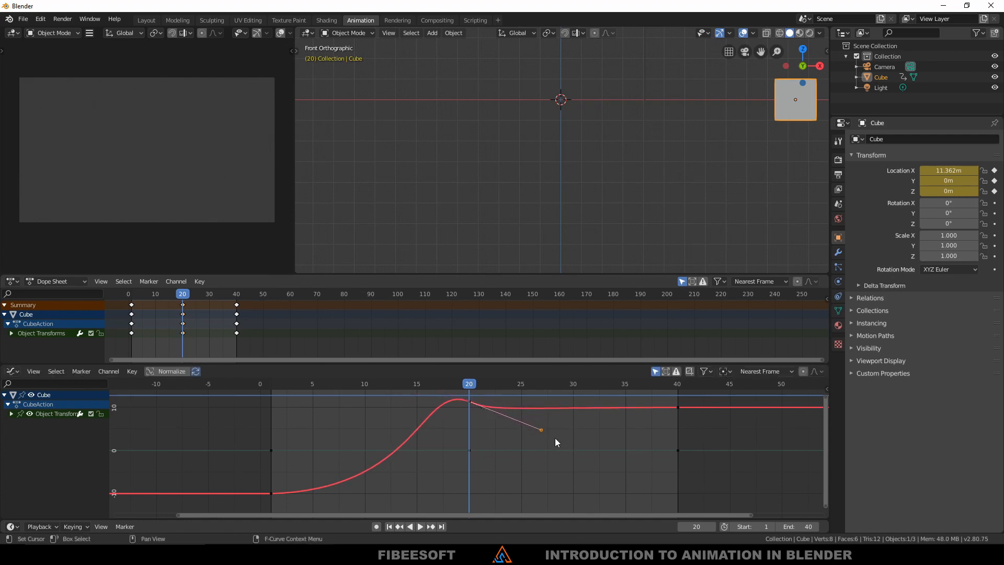
Lengthen the frame 20 keyframe's right handle and pull the frame 40 keyframe's left handle inward and down to deepen the dip.
{"action": "key", "text": "s"}
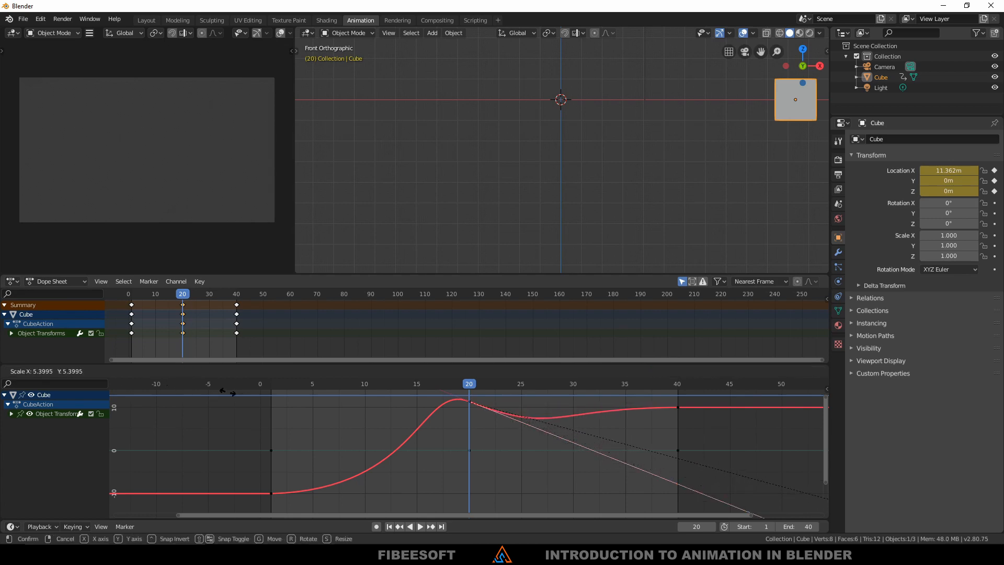
{"action": "left_click", "coordinate": [416, 441]}
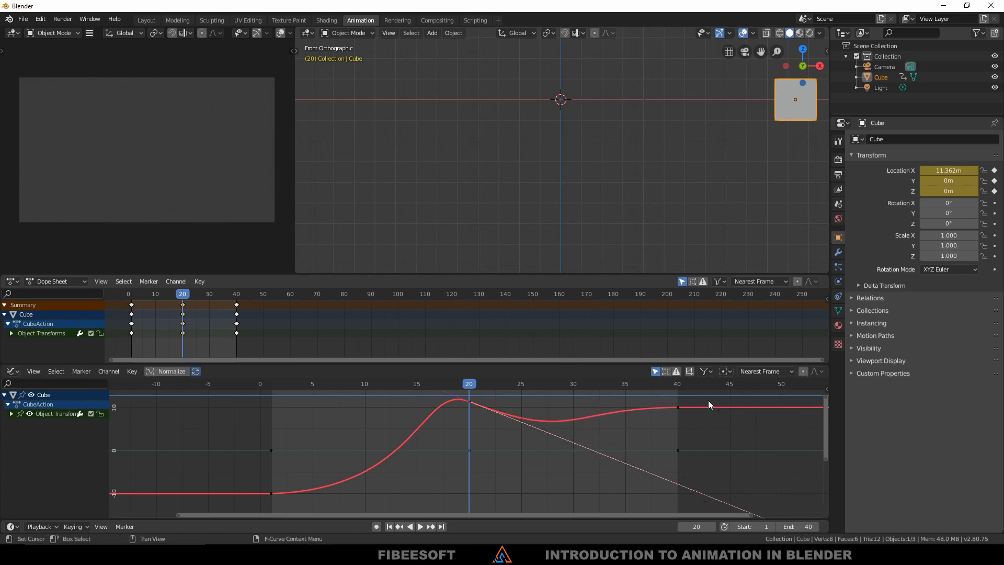
{"action": "left_click", "coordinate": [678, 408]}
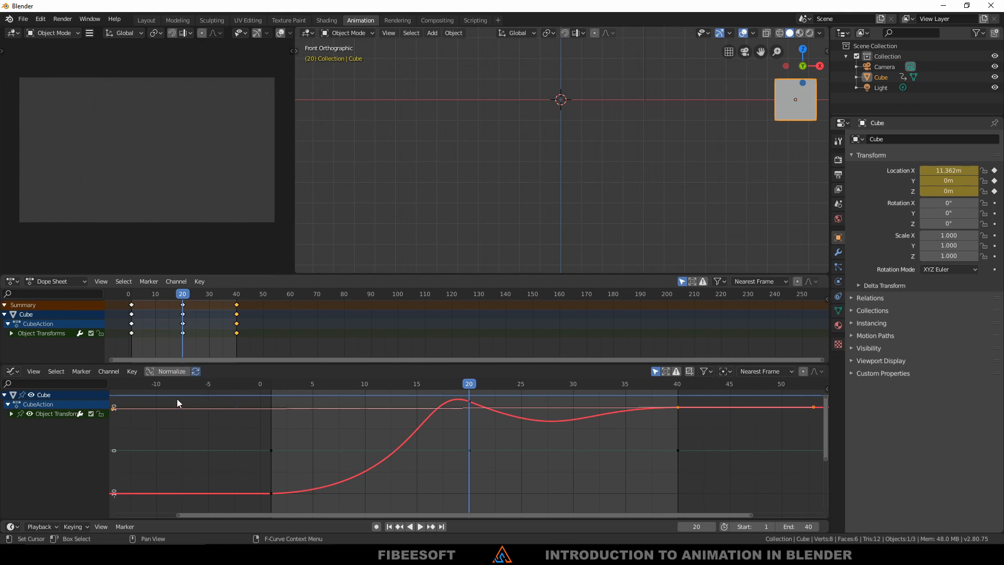
{"action": "left_click", "coordinate": [113, 407]}
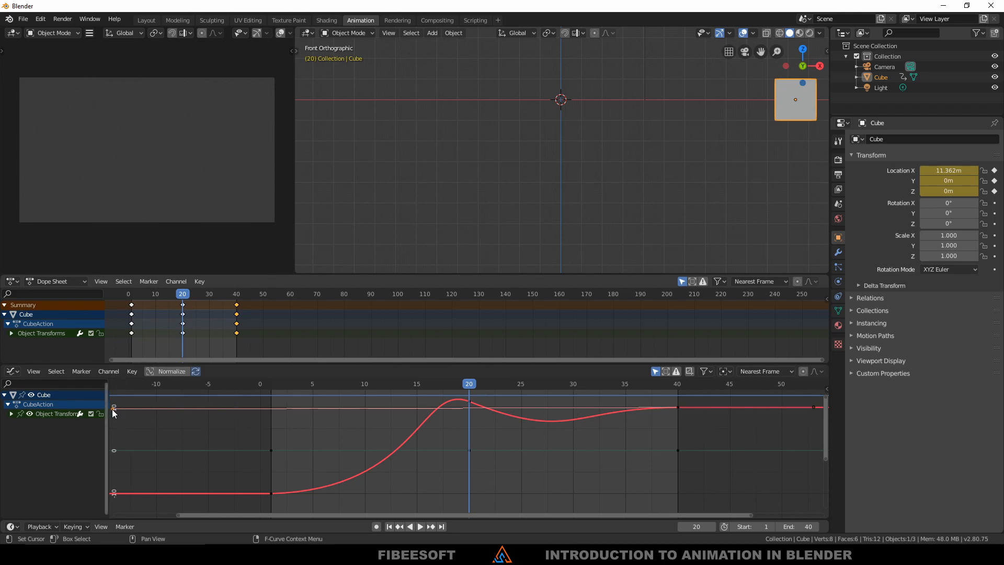
{"action": "left_click_drag", "start_coordinate": [112, 409], "coordinate": [320, 442]}
{"action": "left_click", "coordinate": [705, 444]}
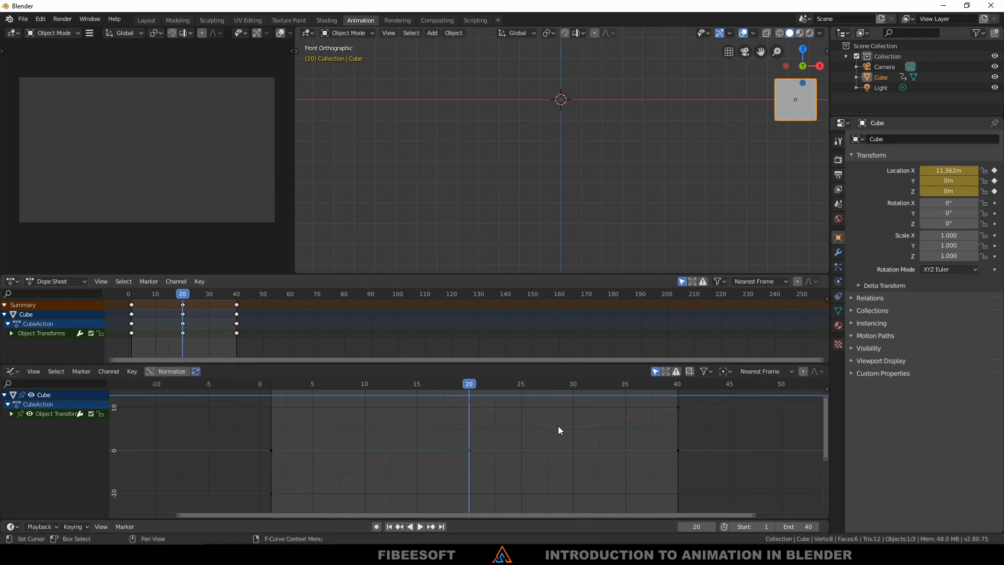
Expand the cube's Object Transforms channels and select the X Location curve.
{"action": "left_click", "coordinate": [12, 419]}
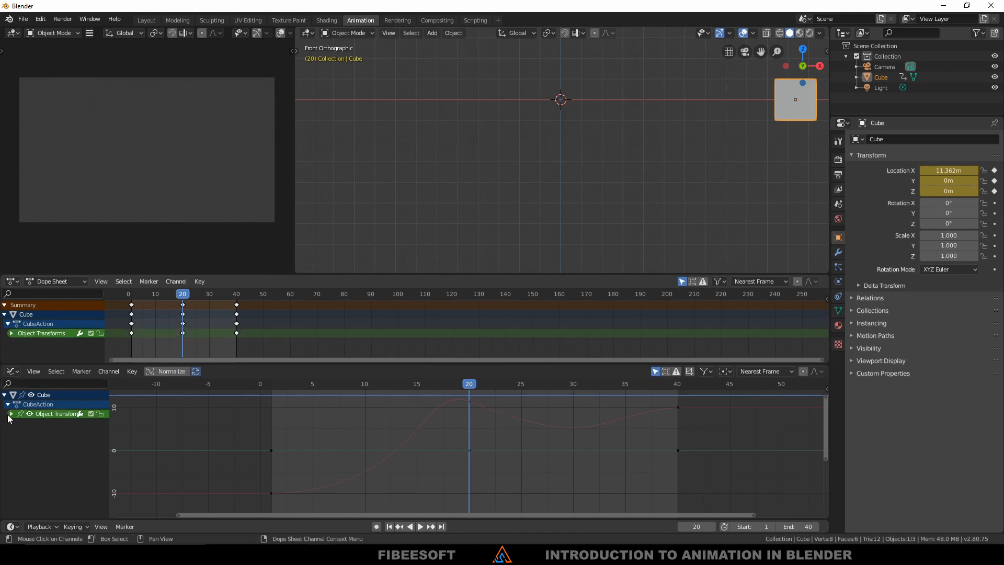
{"action": "left_click", "coordinate": [11, 415]}
{"action": "left_click", "coordinate": [37, 424]}
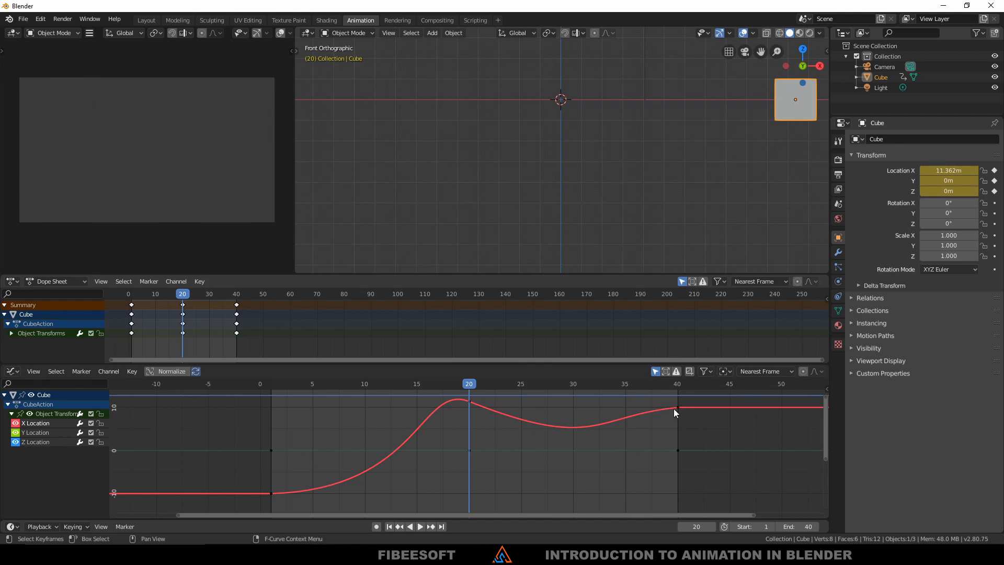
Play the cube's animation from frame 1 to examine its eased motion, and return to frame 1.
{"action": "left_click_drag", "start_coordinate": [470, 387], "coordinate": [271, 396]}
{"action": "key", "text": "space"}
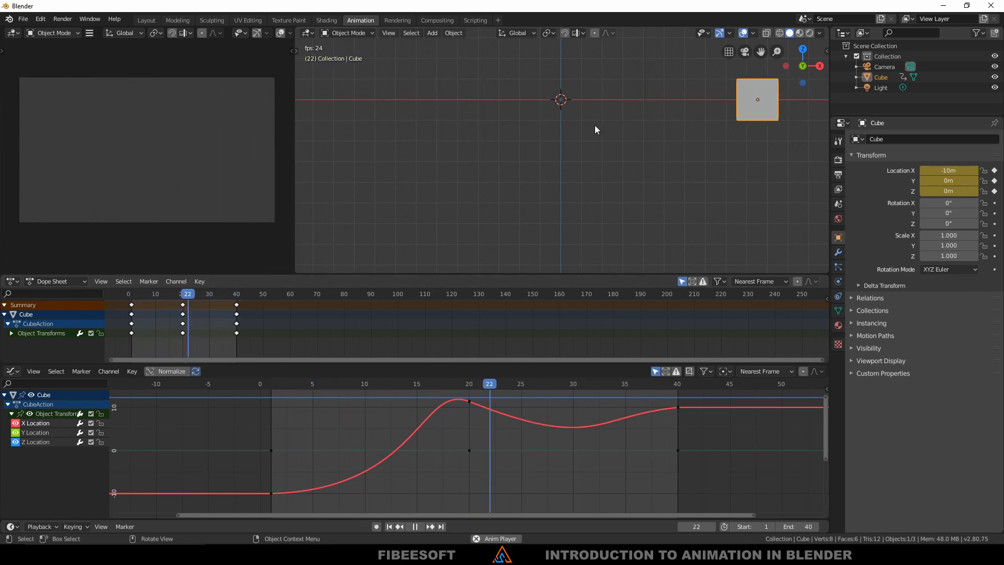
{"action": "key", "text": "space"}
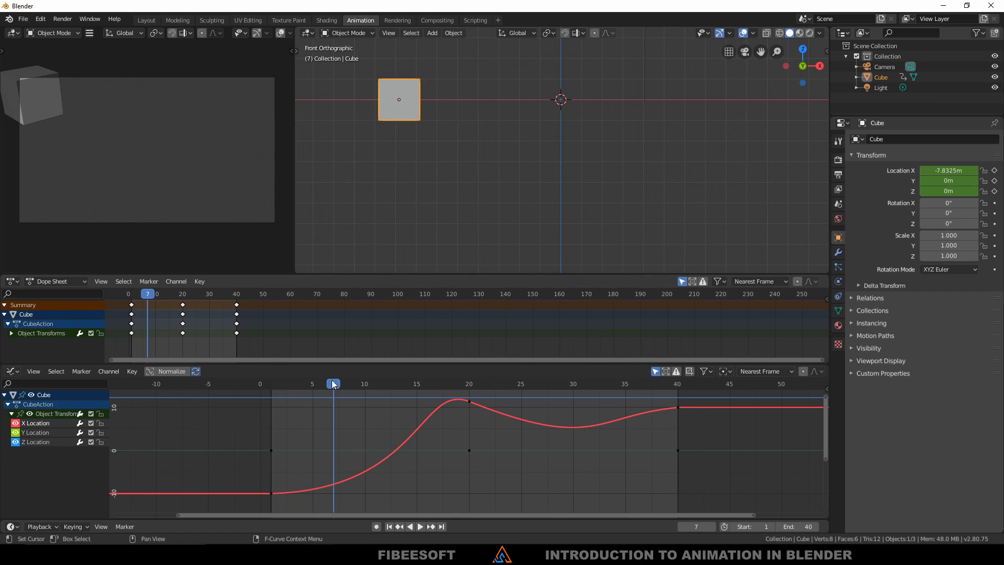
{"action": "left_click_drag", "start_coordinate": [331, 379], "coordinate": [275, 413]}
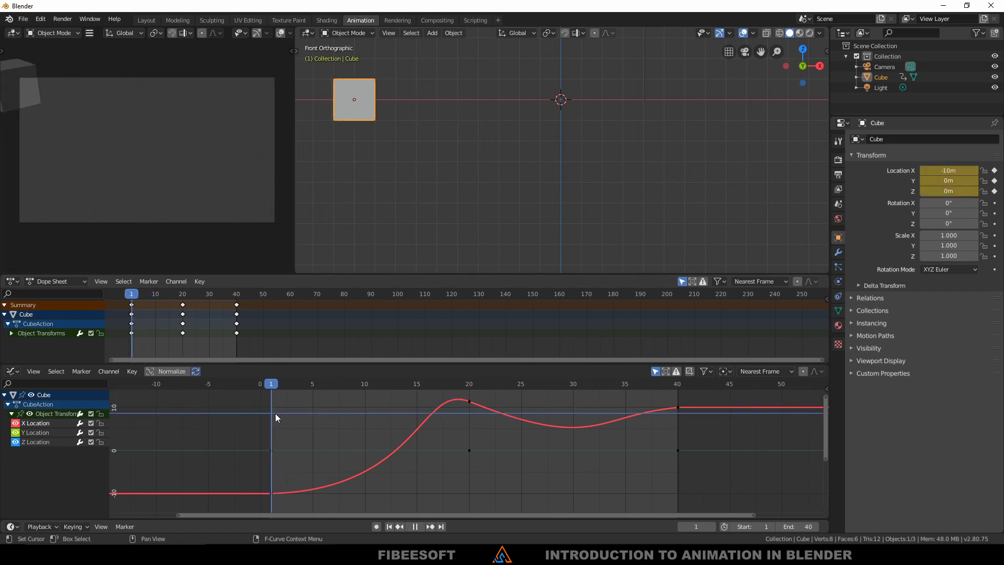
{"action": "key", "text": "Escape"}
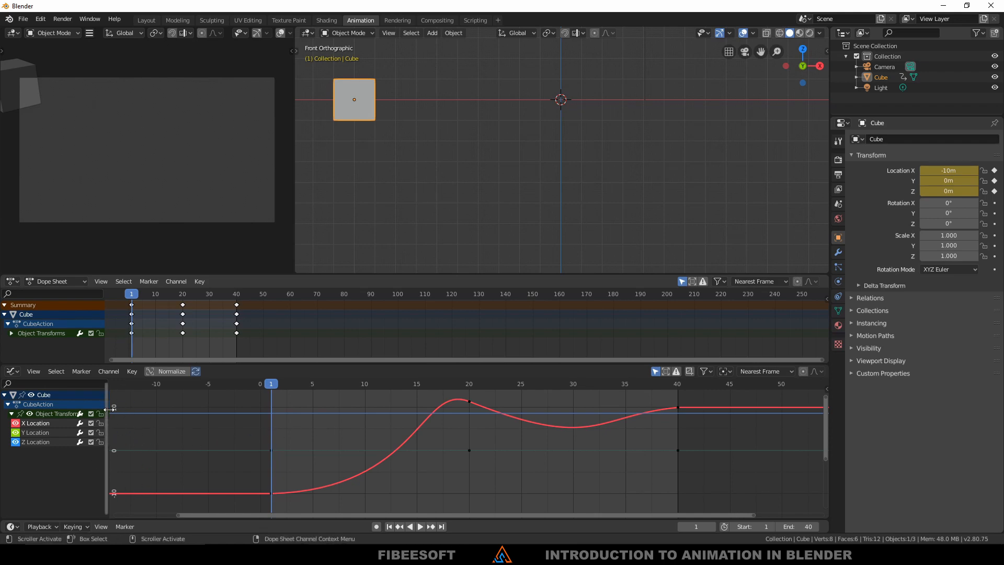
At frame 20, set the cube's Location X to 10 m and insert a keyframe for it.
{"action": "left_click", "coordinate": [470, 401]}
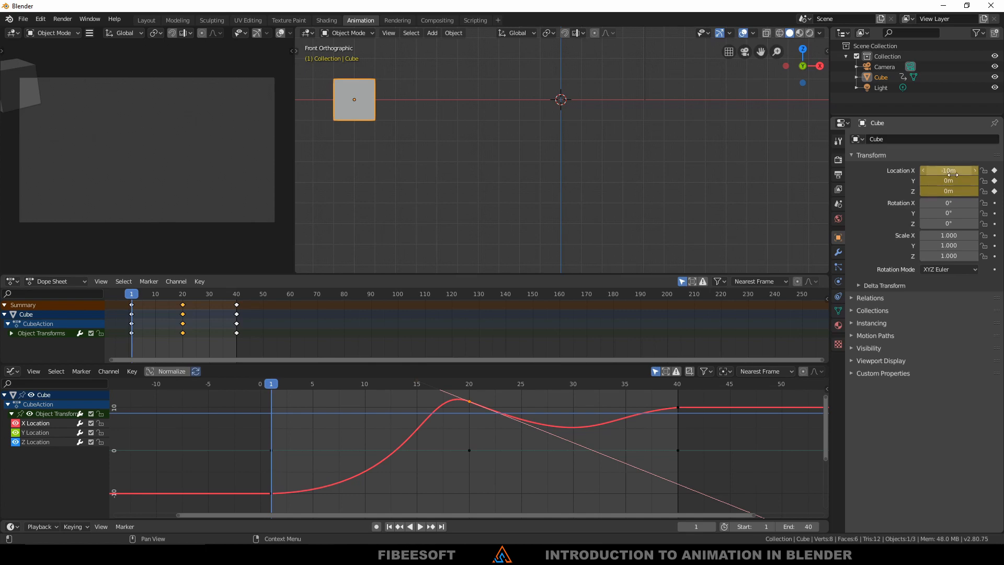
{"action": "left_click", "coordinate": [470, 384]}
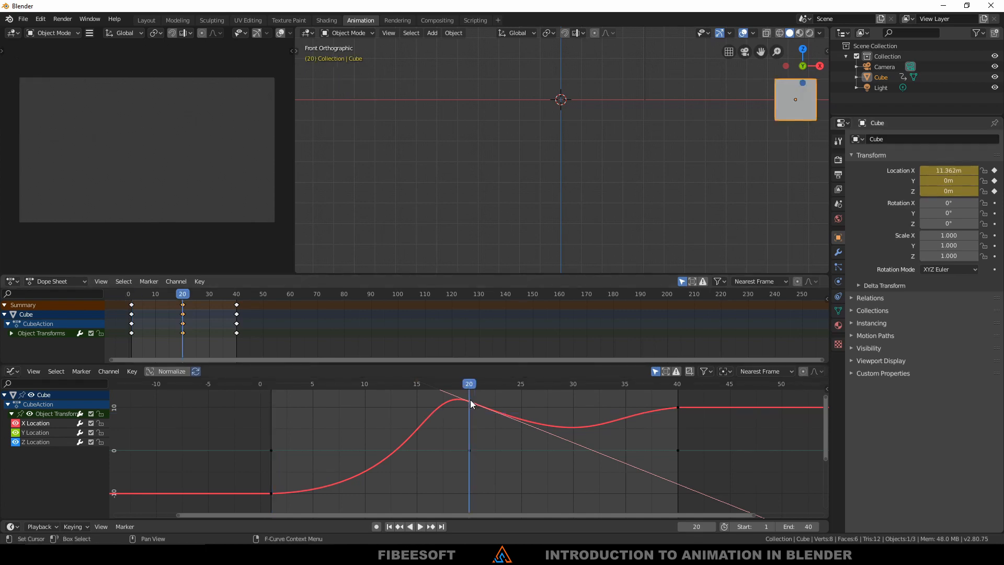
{"action": "left_click", "coordinate": [958, 171]}
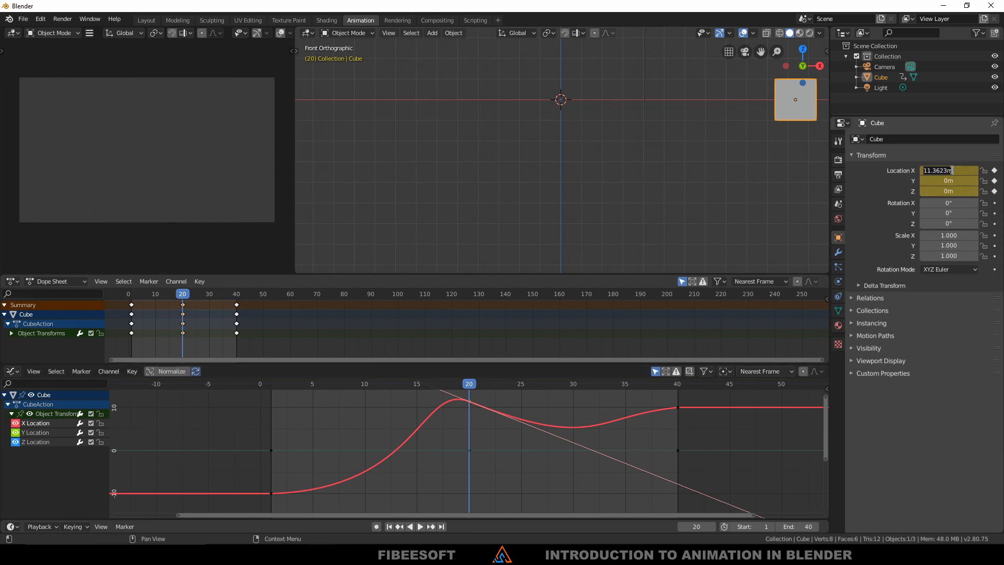
{"action": "type", "text": "10"}
{"action": "key", "text": "Return"}
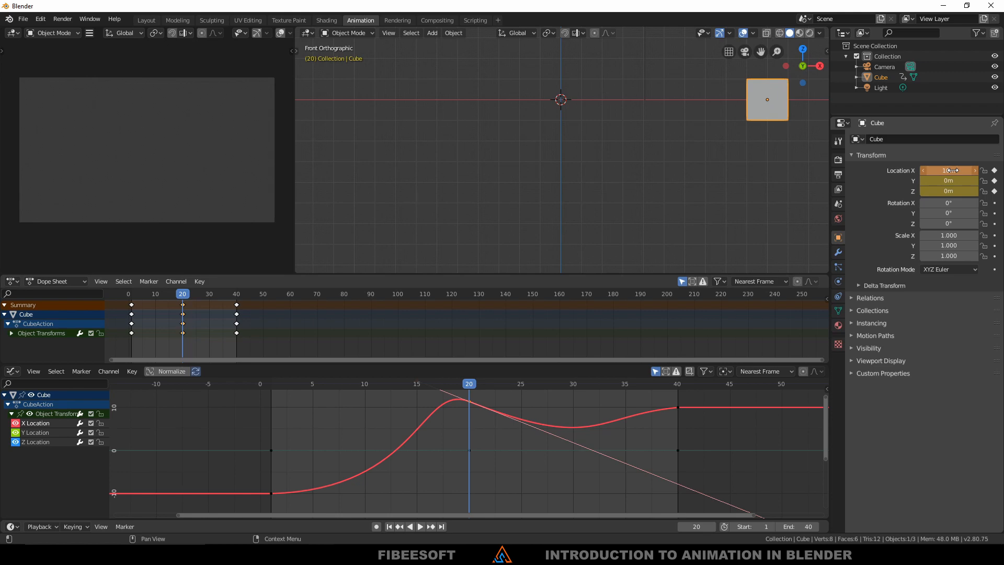
{"action": "key", "text": "i"}
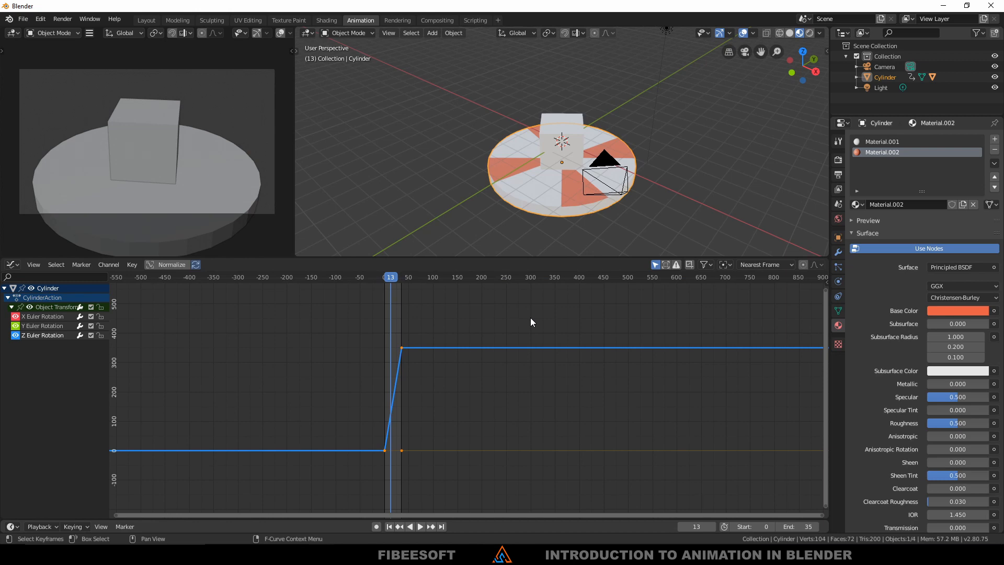
Play the cylinder's Z rotation animation from frame 0 and check the spinning platform through the camera view.
{"action": "left_click", "coordinate": [384, 278]}
{"action": "key", "text": "space"}
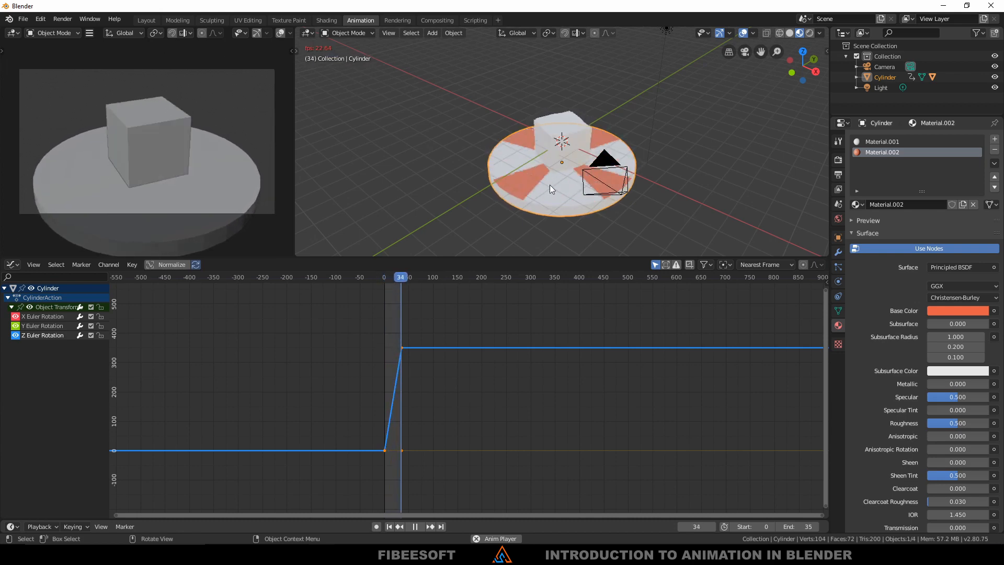
{"action": "key", "text": "KP_0"}
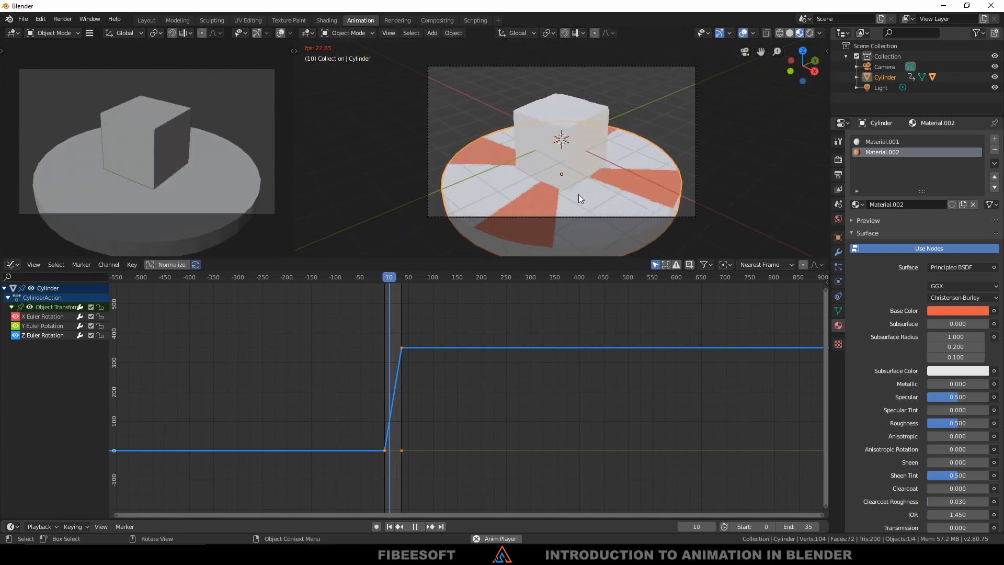
{"action": "key", "text": "KP_0"}
{"action": "key", "text": "space"}
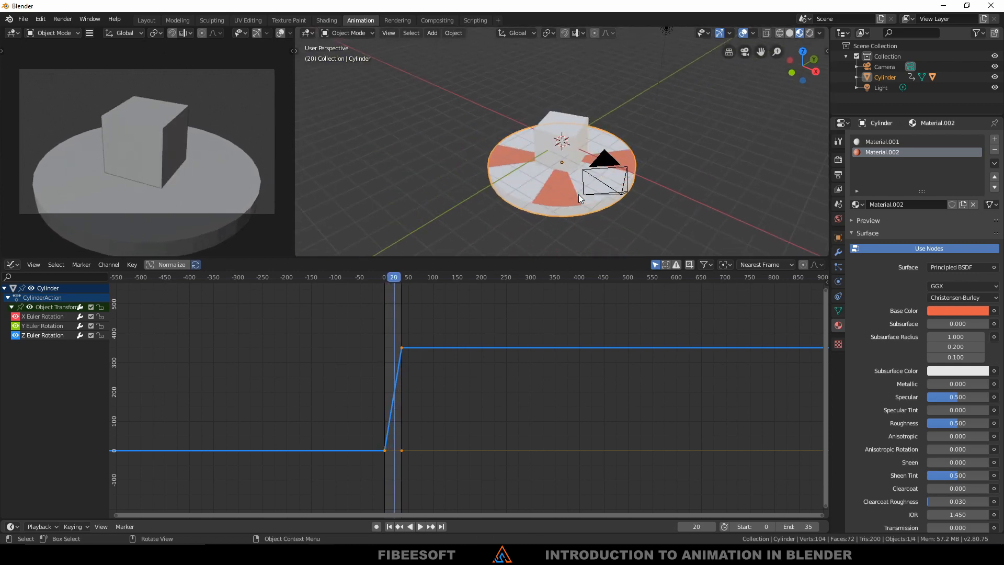
Start a new General file, discarding the unsaved changes, and open the Animation workspace.
{"action": "left_click", "coordinate": [426, 329]}
{"action": "left_click", "coordinate": [23, 19]}
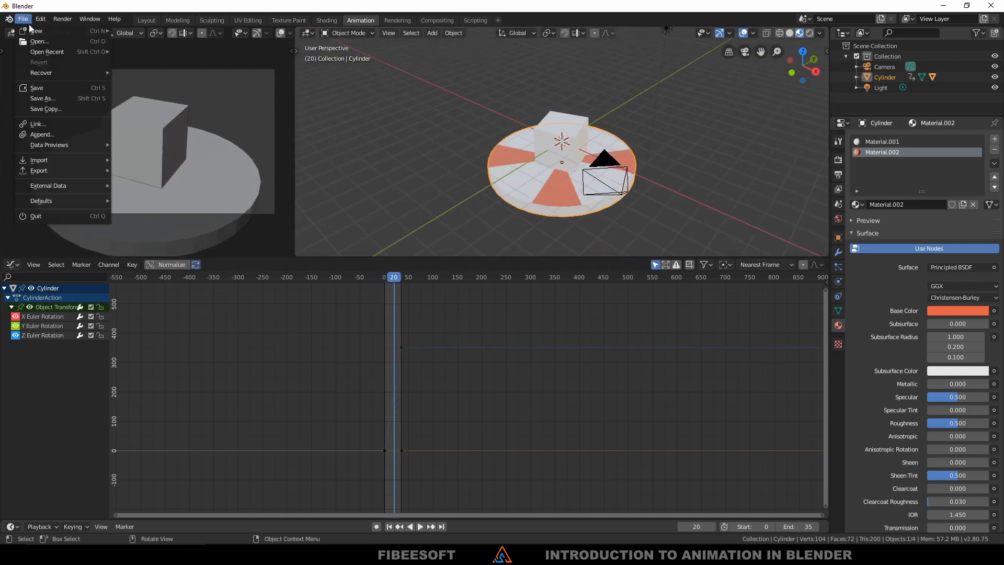
{"action": "mouse_move", "coordinate": [67, 31]}
{"action": "left_click", "coordinate": [159, 29]}
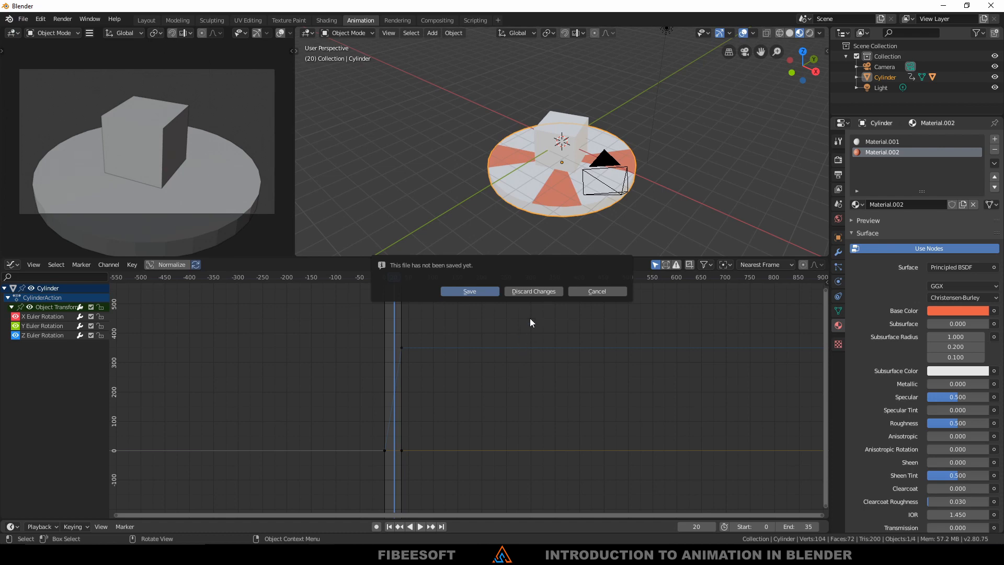
{"action": "left_click", "coordinate": [535, 291]}
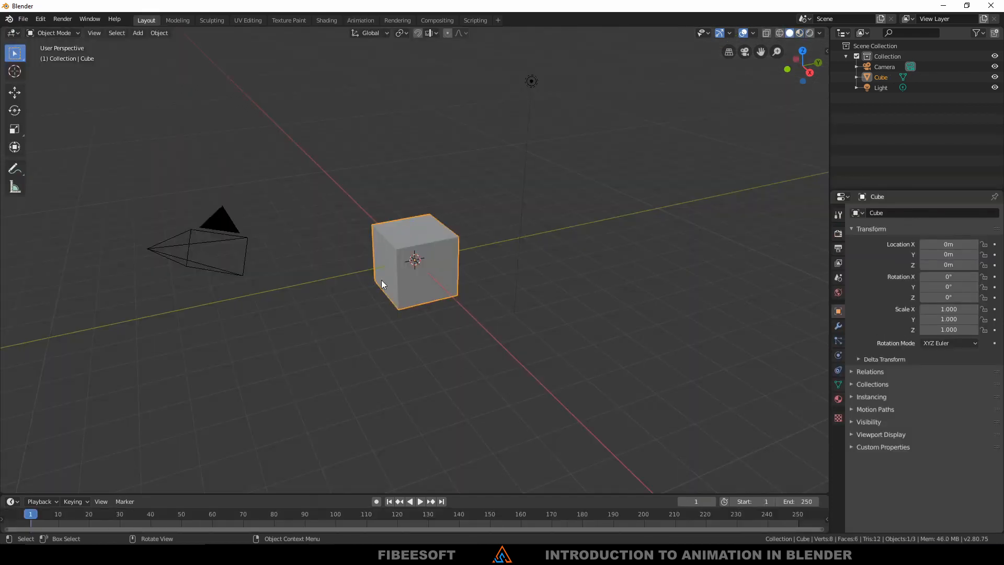
{"action": "key", "text": "KP_1"}
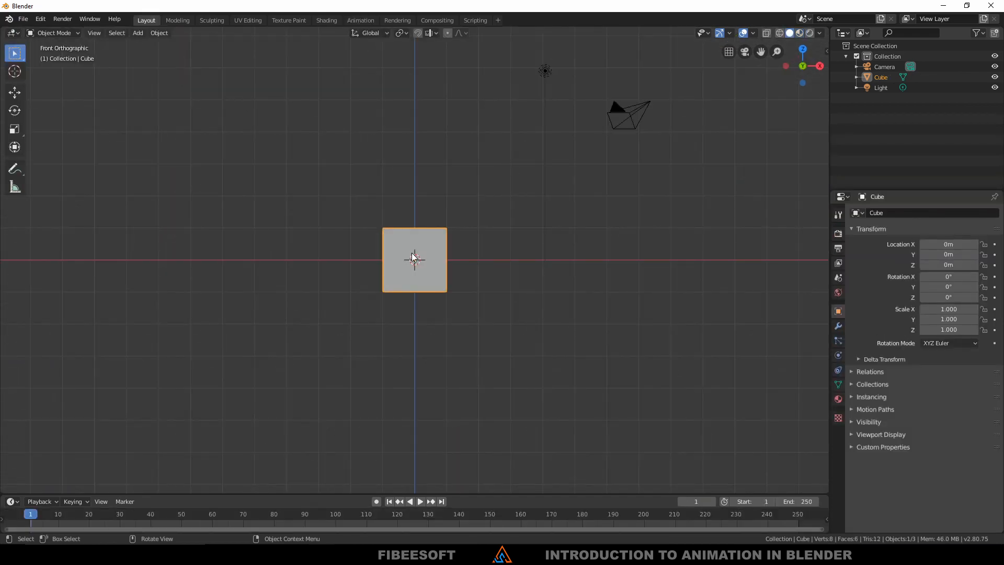
{"action": "left_click", "coordinate": [359, 20]}
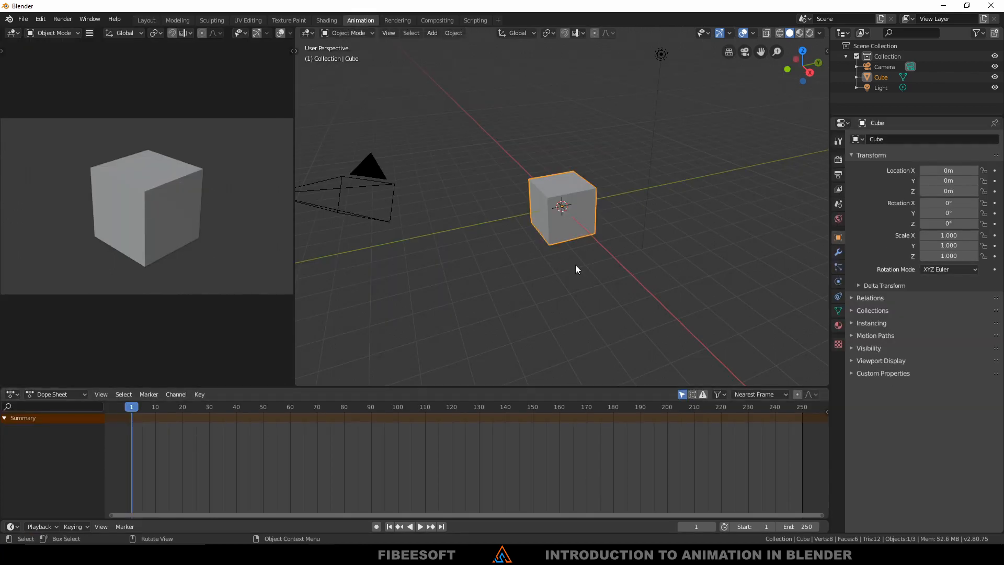
Add a cylinder mesh at the origin and scale it uniformly to about 1.8, working in front view.
{"action": "key", "text": "KP_1"}
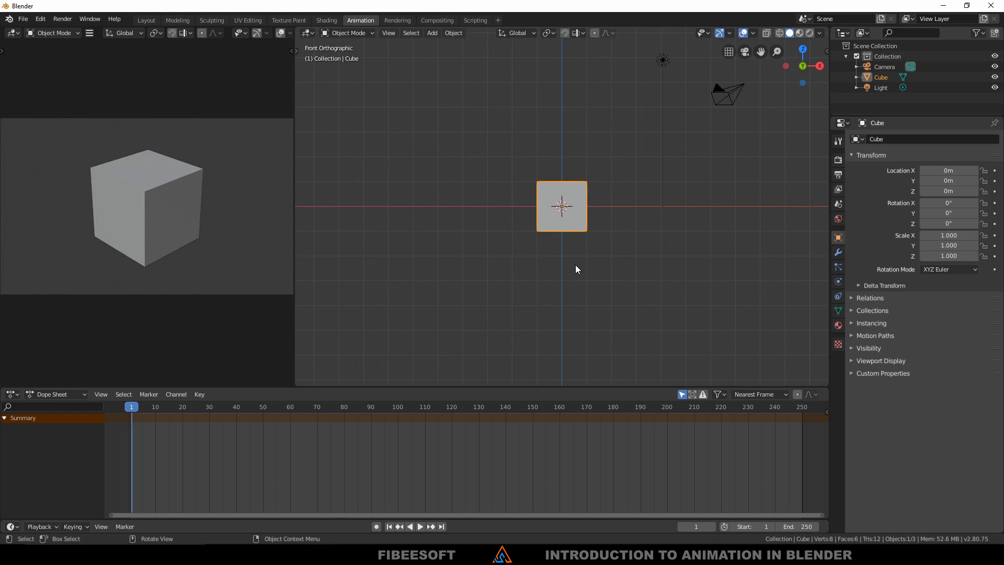
{"action": "key", "text": "shift+a"}
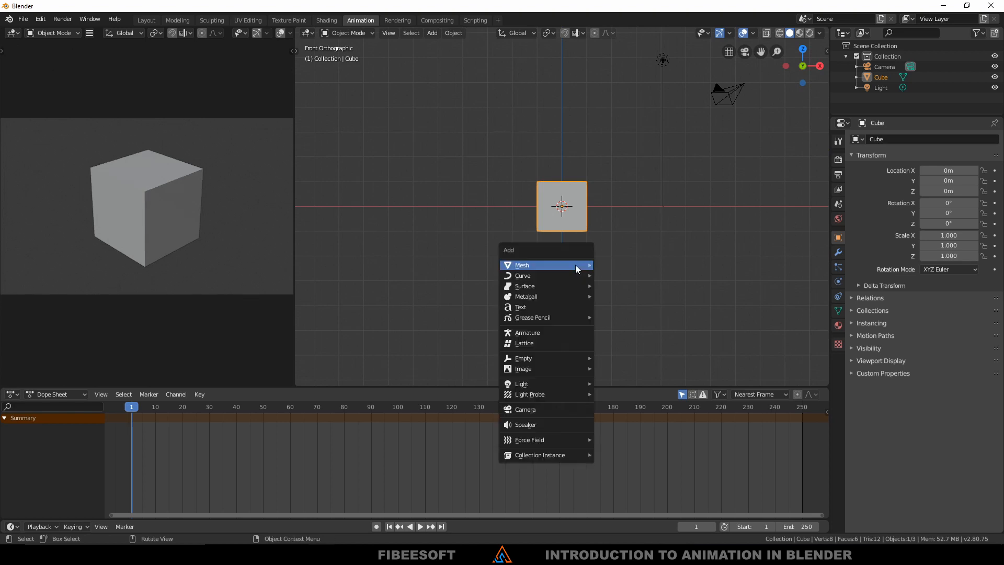
{"action": "mouse_move", "coordinate": [575, 265]}
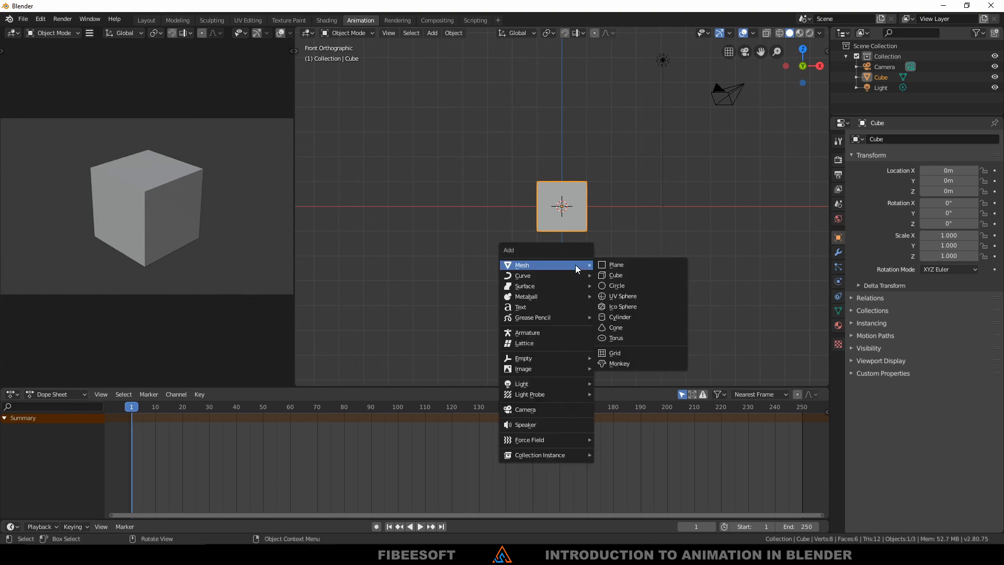
{"action": "left_click", "coordinate": [628, 317]}
{"action": "key", "text": "s"}
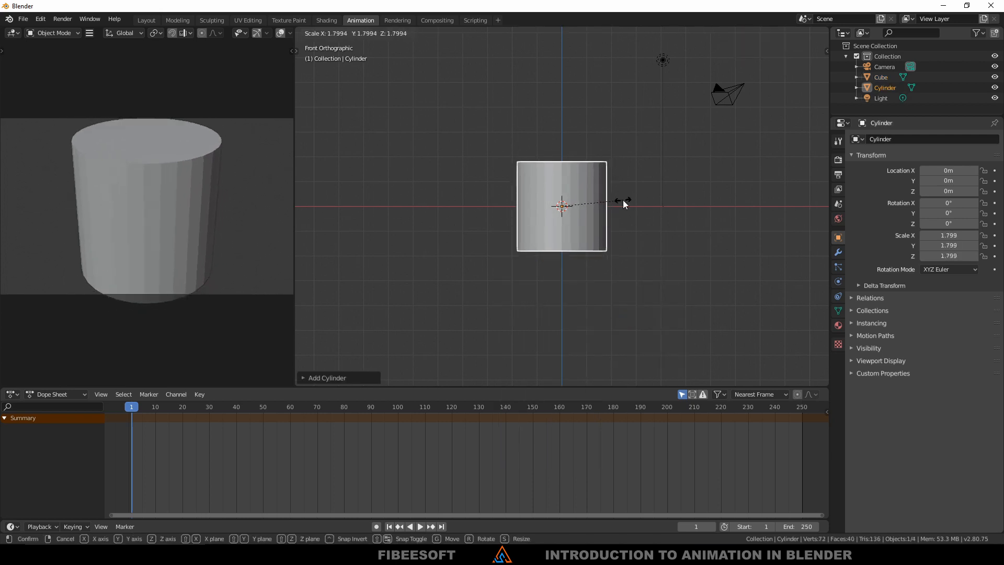
{"action": "left_click", "coordinate": [623, 200]}
Flatten the cylinder along Z to a scale of about 0.24 and lower it to about Z -1.24 m, beneath the cube.
{"action": "key", "text": "s"}
{"action": "key", "text": "z"}
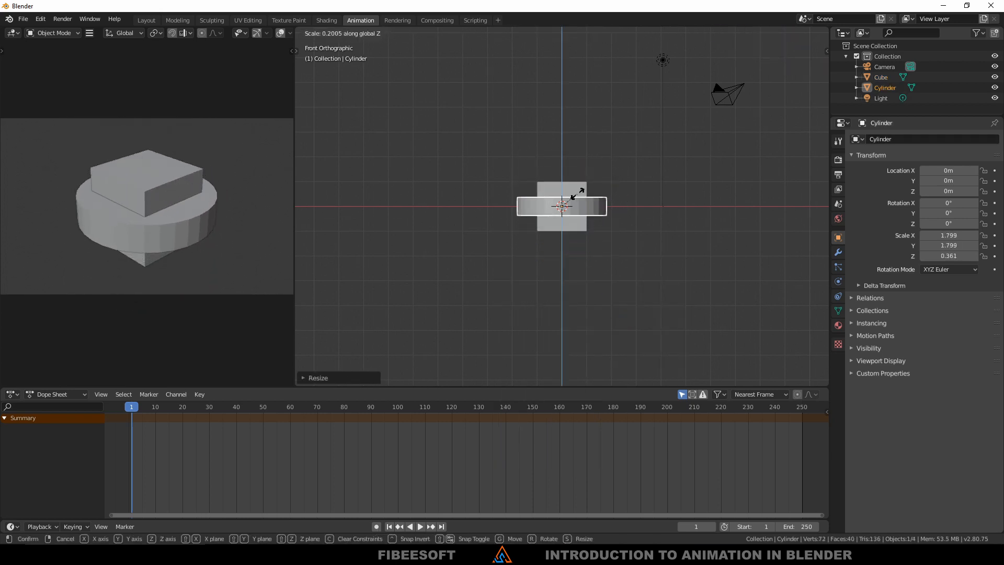
{"action": "left_click", "coordinate": [562, 189]}
{"action": "key", "text": "g"}
{"action": "key", "text": "z"}
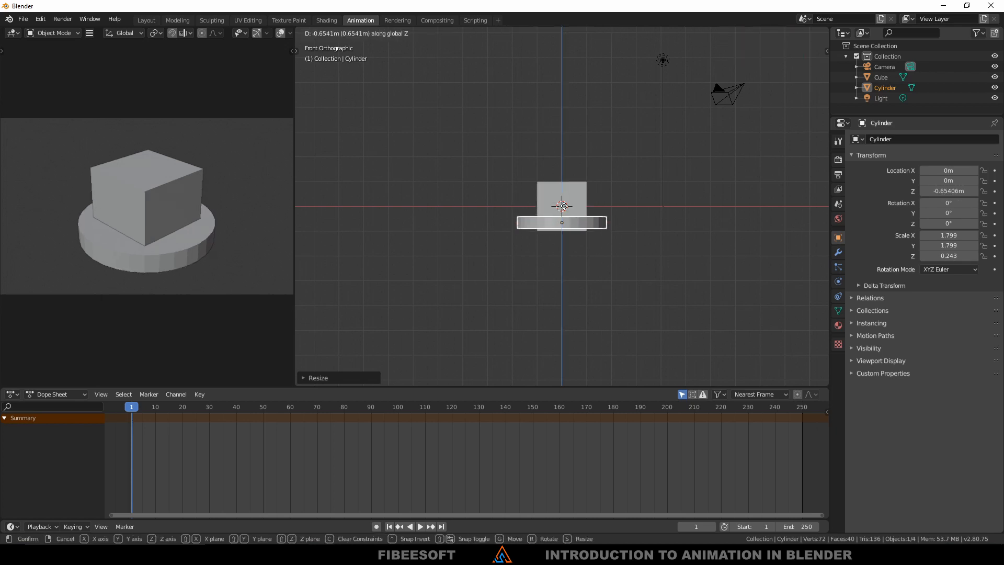
{"action": "left_click", "coordinate": [572, 216]}
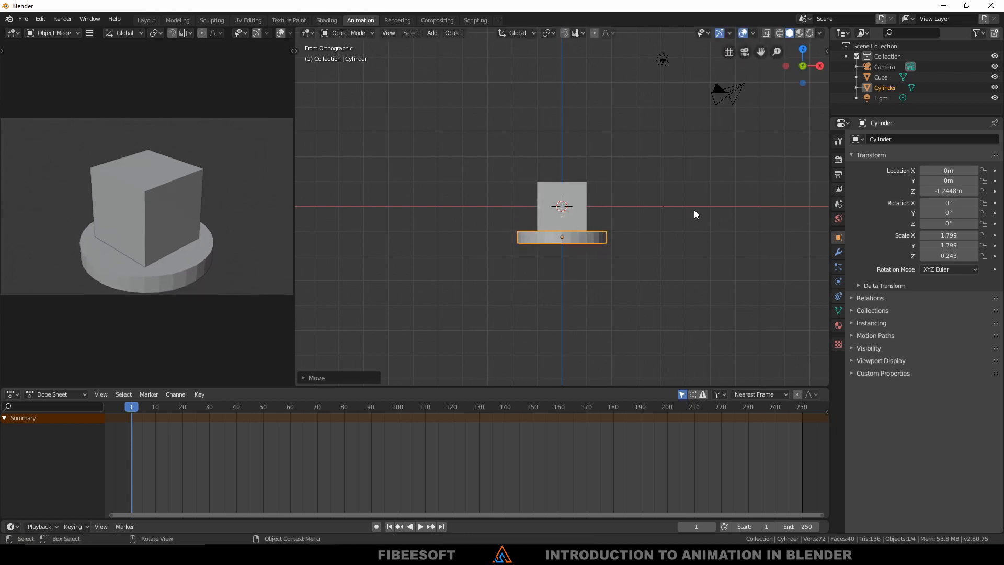
Widen the cylinder in X and Y only, to a scale of about 2.96, keeping its thickness.
{"action": "middle_click_drag", "start_coordinate": [694, 209], "coordinate": [636, 234]}
{"action": "key", "text": "s"}
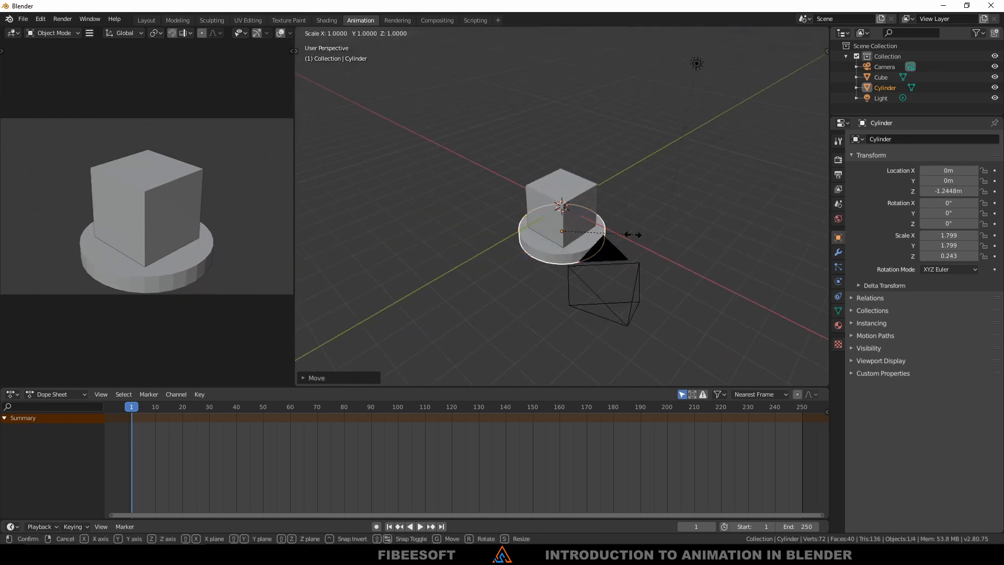
{"action": "key", "text": "shift+z"}
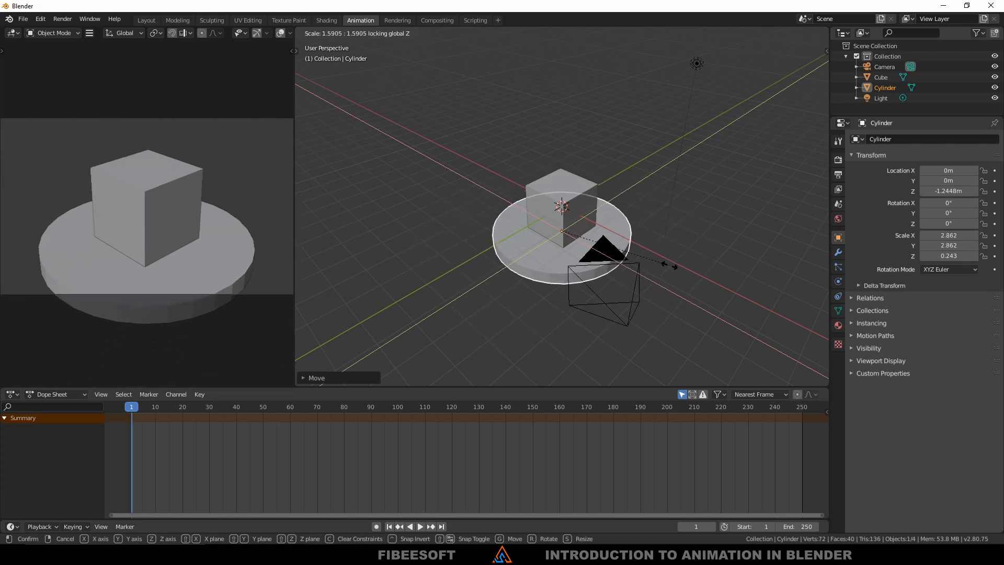
{"action": "left_click", "coordinate": [661, 262]}
Apply the cylinder's scale so its current size becomes its base size.
{"action": "middle_click_drag", "start_coordinate": [661, 261], "coordinate": [610, 244]}
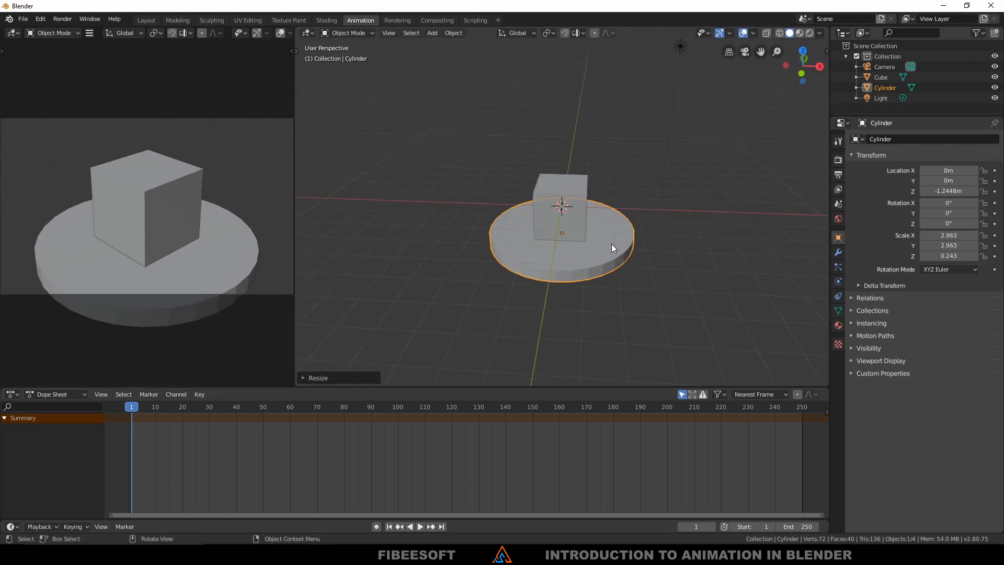
{"action": "key", "text": "ctrl+a"}
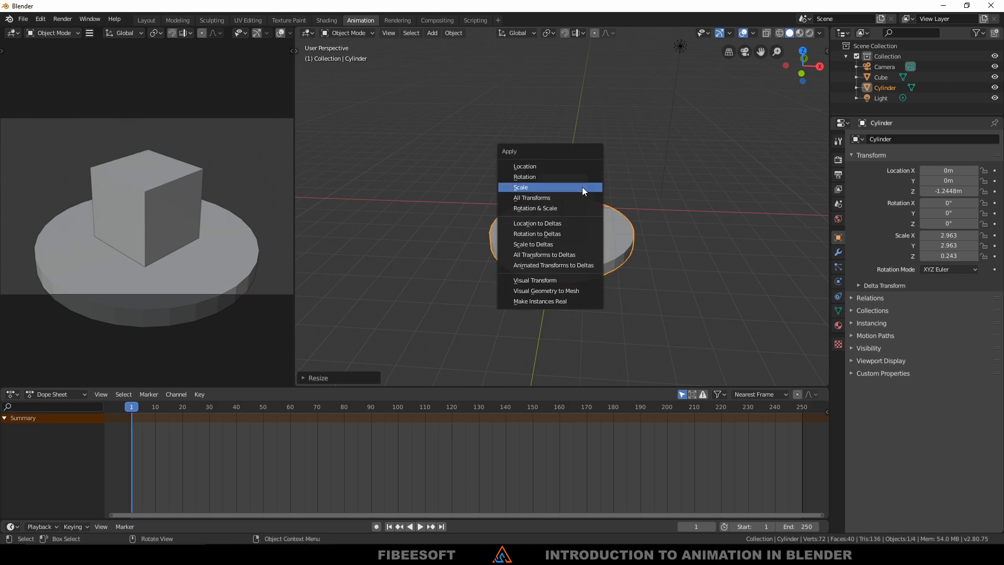
{"action": "left_click", "coordinate": [583, 187]}
Parent the cube to the cylinder with the Object option, keeping the cylinder as the active object.
{"action": "left_click", "coordinate": [583, 211]}
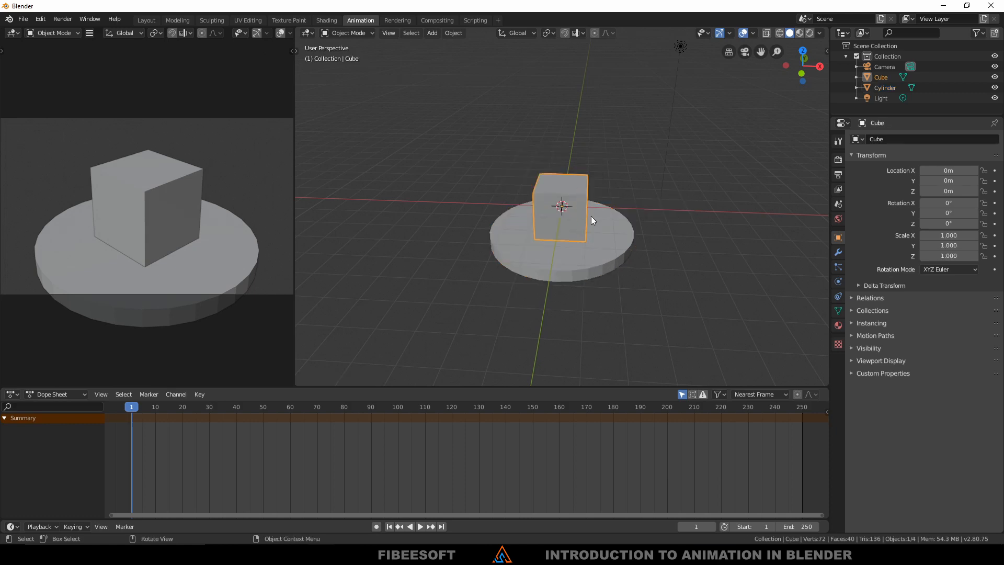
{"action": "left_click", "coordinate": [610, 235], "text": "shift"}
{"action": "key", "text": "ctrl+p"}
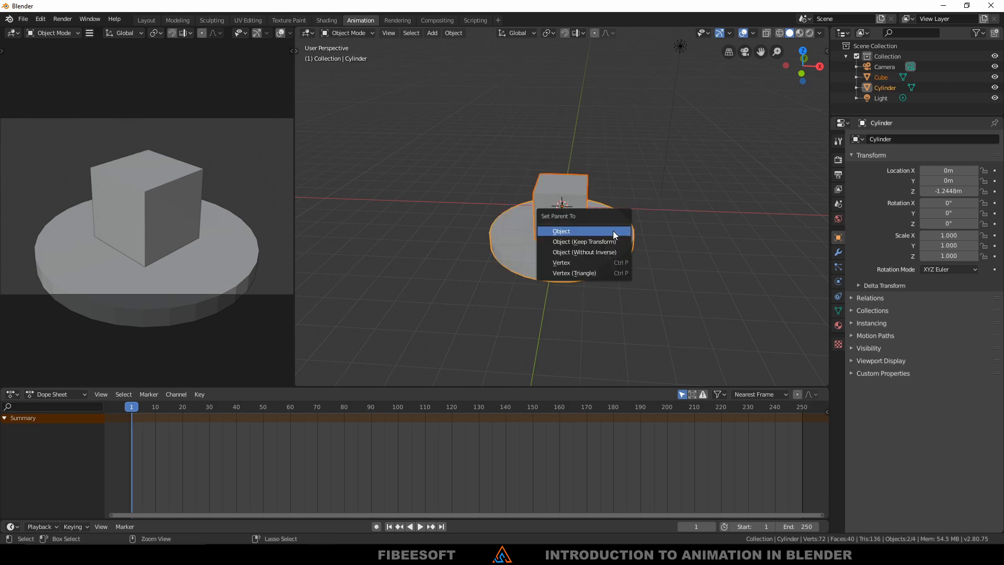
{"action": "left_click", "coordinate": [613, 231]}
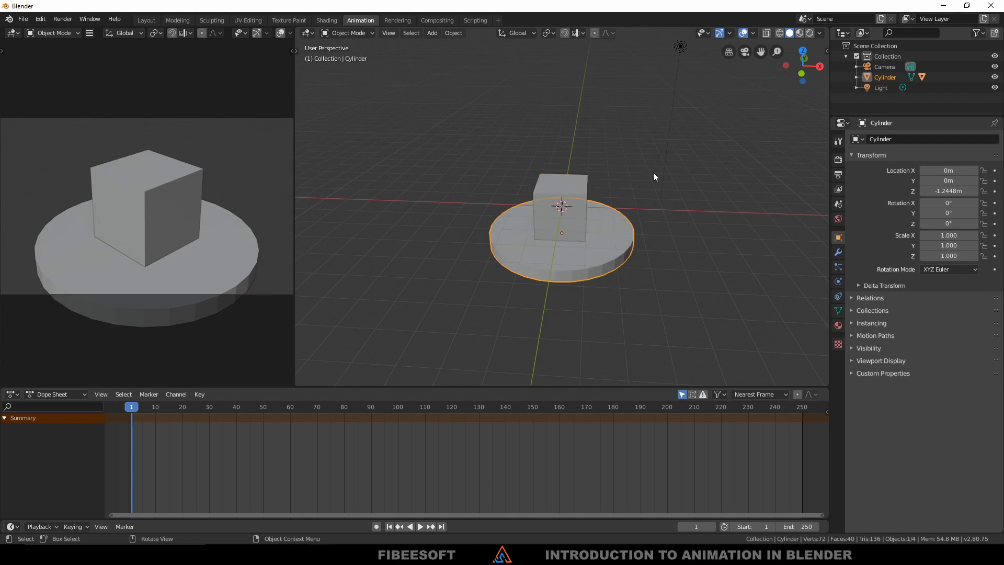
Try rotating the cylinder about the global Z axis to test its parenting with the cube, and cancel the rotation.
{"action": "mouse_move", "coordinate": [653, 172]}
{"action": "middle_mouse_down"}
{"action": "mouse_move", "coordinate": [580, 196]}
{"action": "mouse_move", "coordinate": [639, 165]}
{"action": "middle_mouse_up"}
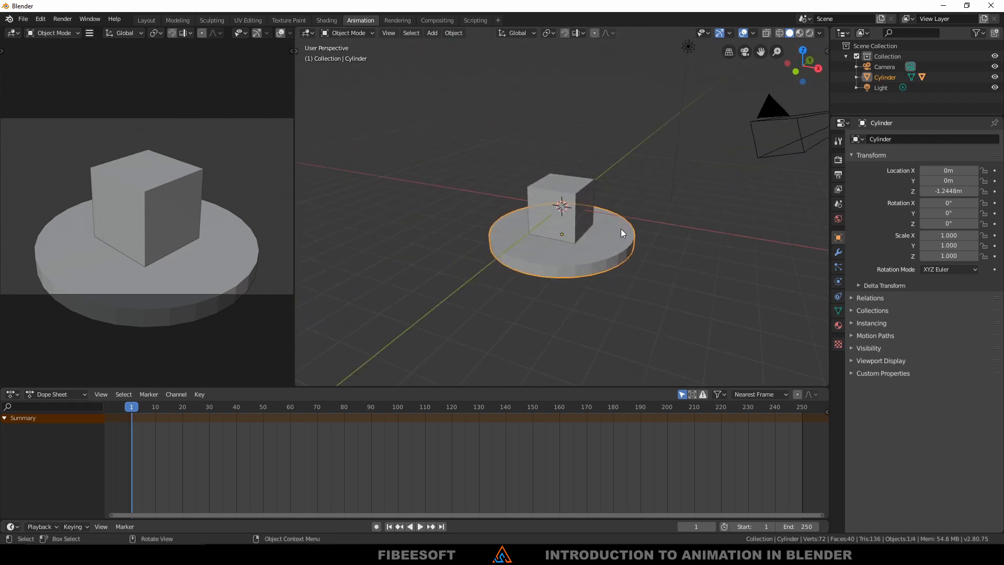
{"action": "key", "text": "r"}
{"action": "key", "text": "z"}
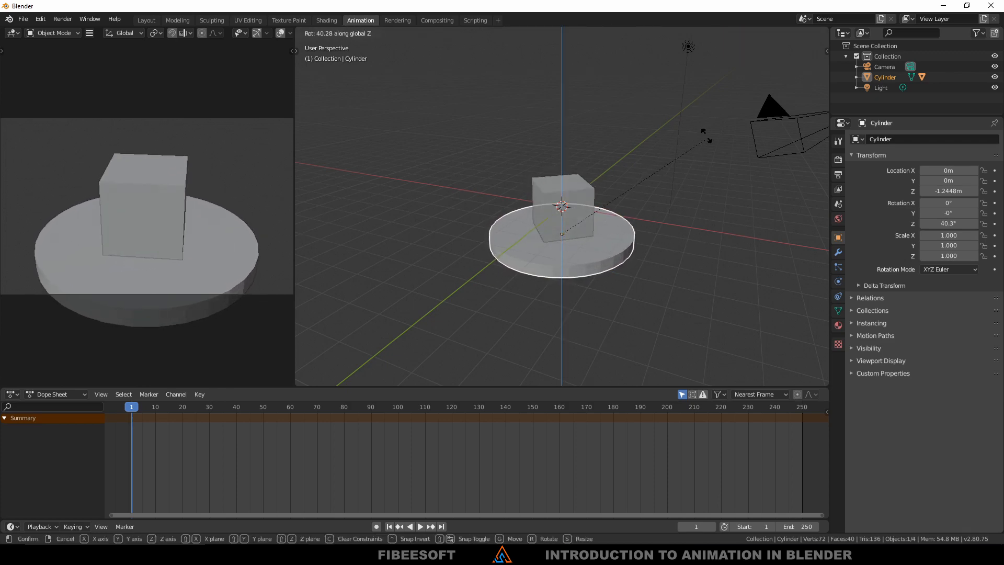
{"action": "key", "text": "Escape"}
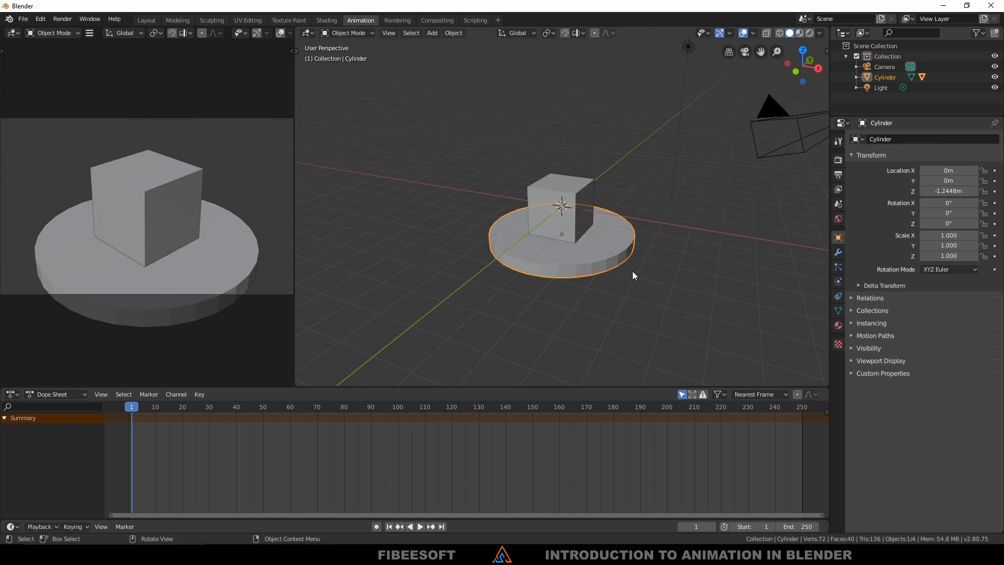
Set the animation's start frame to 0.
{"action": "middle_click_drag", "start_coordinate": [562, 242], "coordinate": [601, 257]}
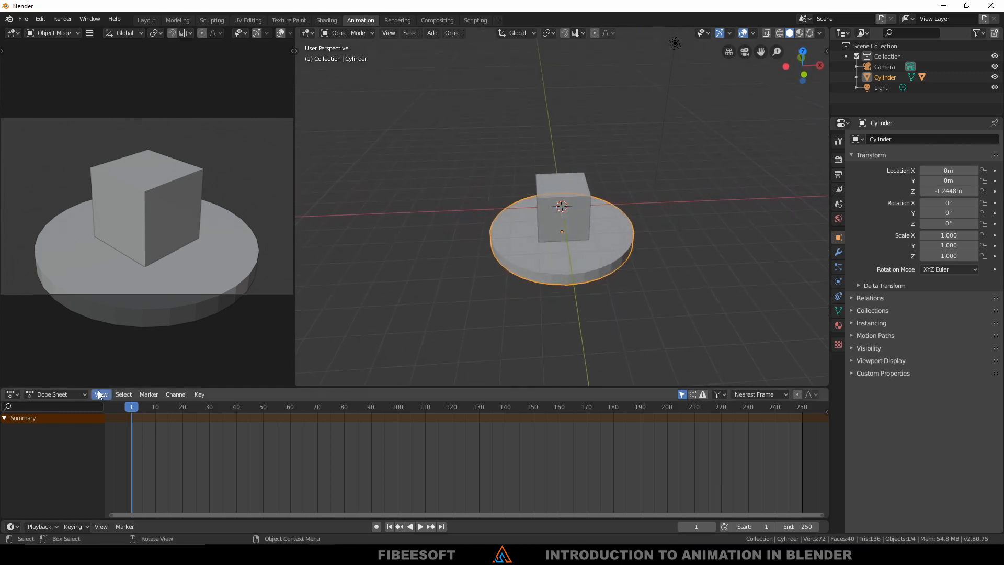
{"action": "left_click", "coordinate": [751, 526]}
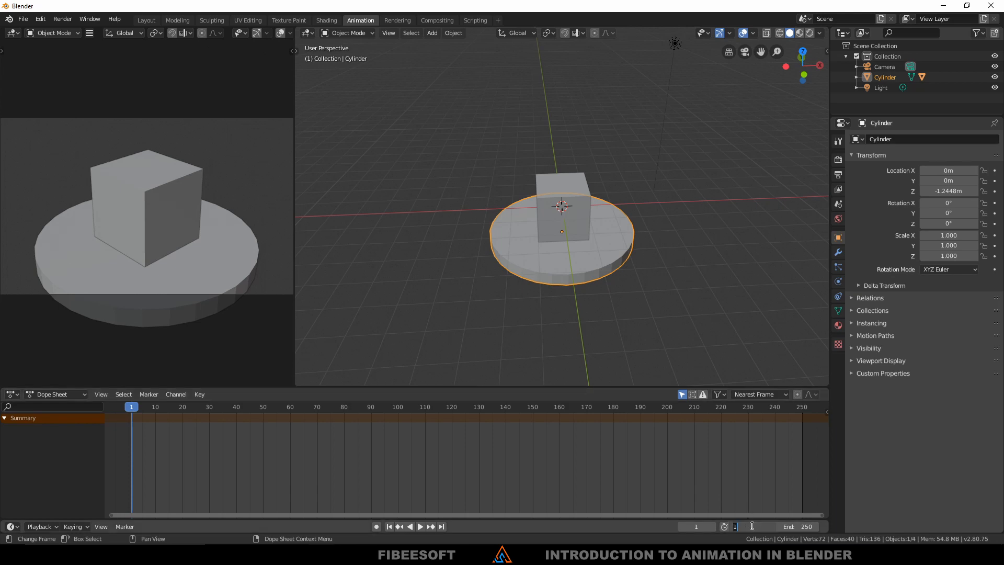
{"action": "type", "text": "0"}
{"action": "key", "text": "Return"}
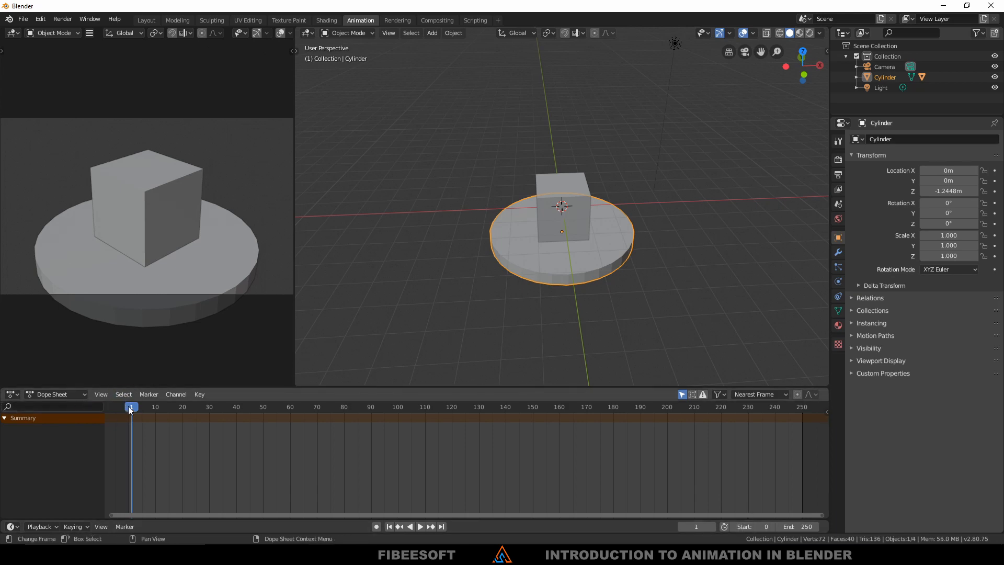
Go to frame 0 and insert a Rotation keyframe on the cylinder.
{"action": "key", "text": "space"}
{"action": "left_click_drag", "start_coordinate": [130, 409], "coordinate": [128, 409]}
{"action": "key", "text": "space"}
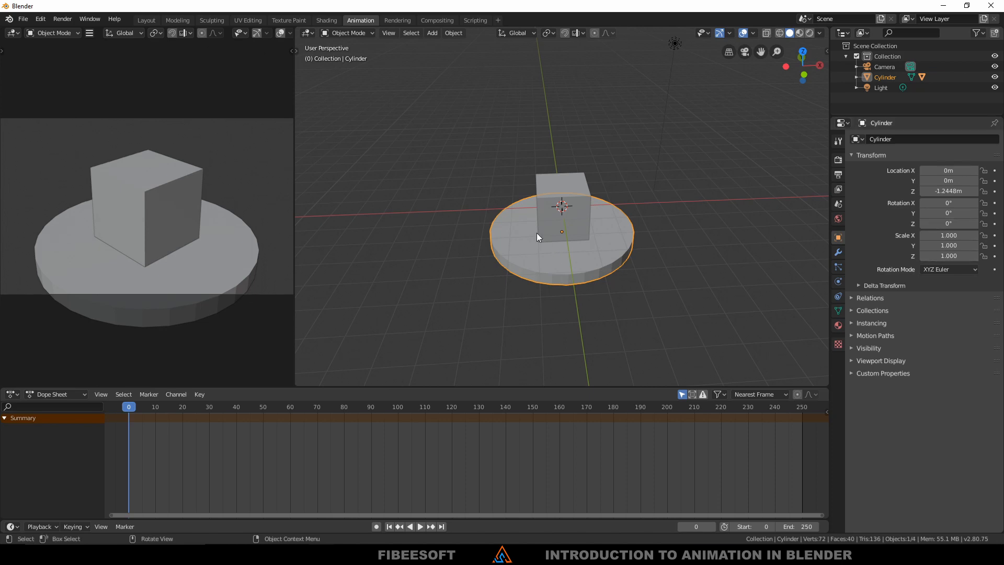
{"action": "key", "text": "i"}
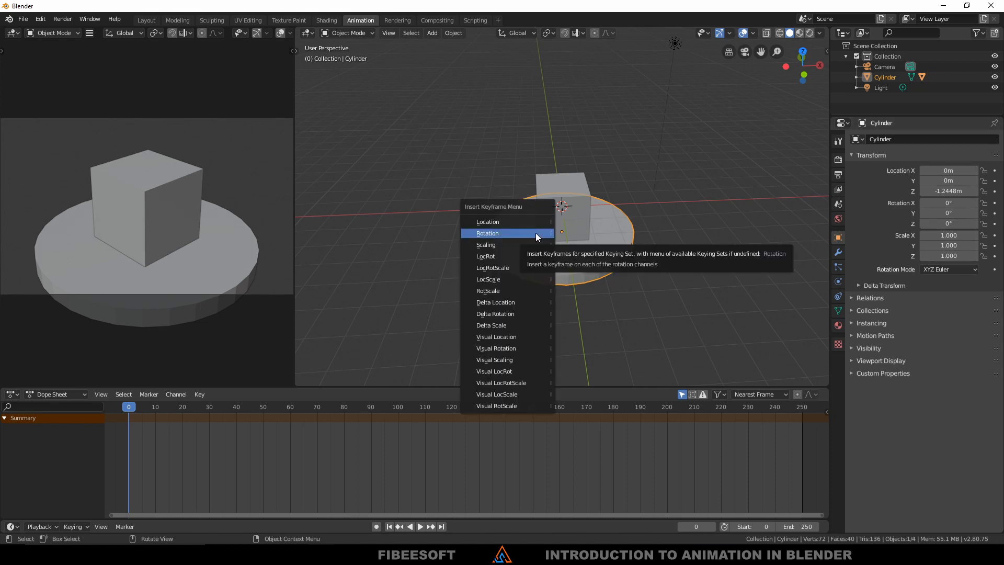
{"action": "left_click", "coordinate": [500, 237]}
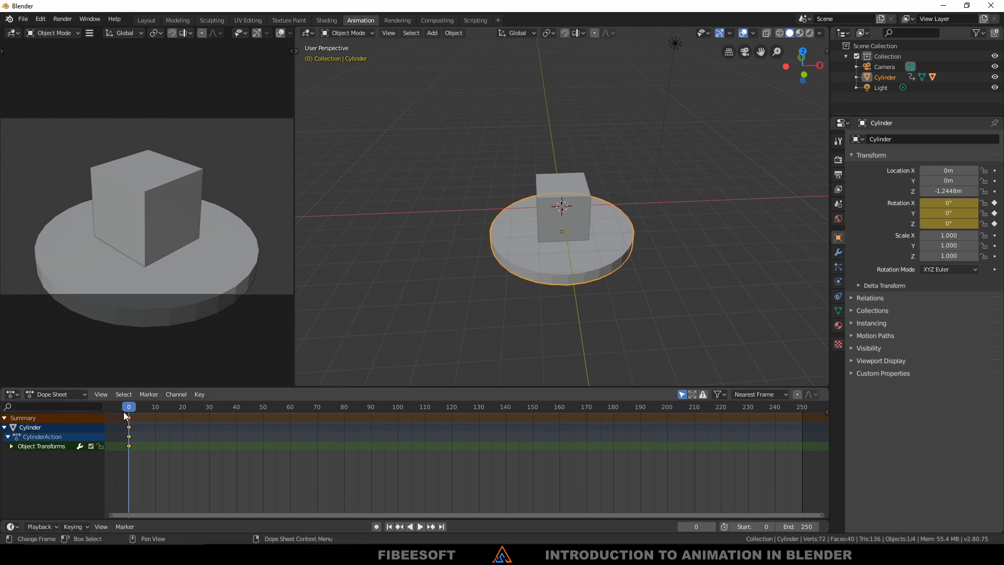
At frame 36, set the cylinder's Z rotation to 360° and insert a Rotation keyframe.
{"action": "left_click_drag", "start_coordinate": [128, 411], "coordinate": [225, 428]}
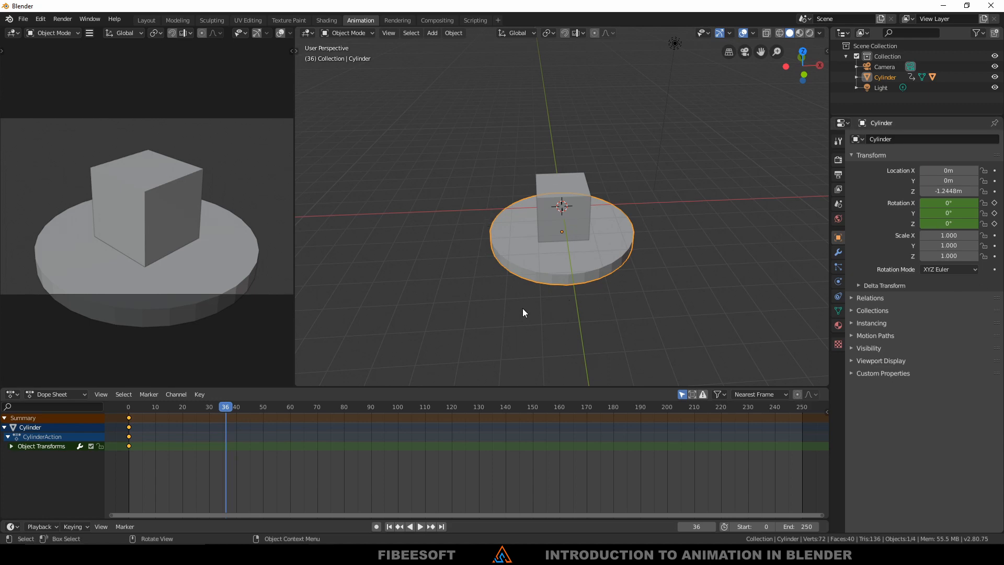
{"action": "key", "text": "i"}
{"action": "left_click", "coordinate": [939, 223]}
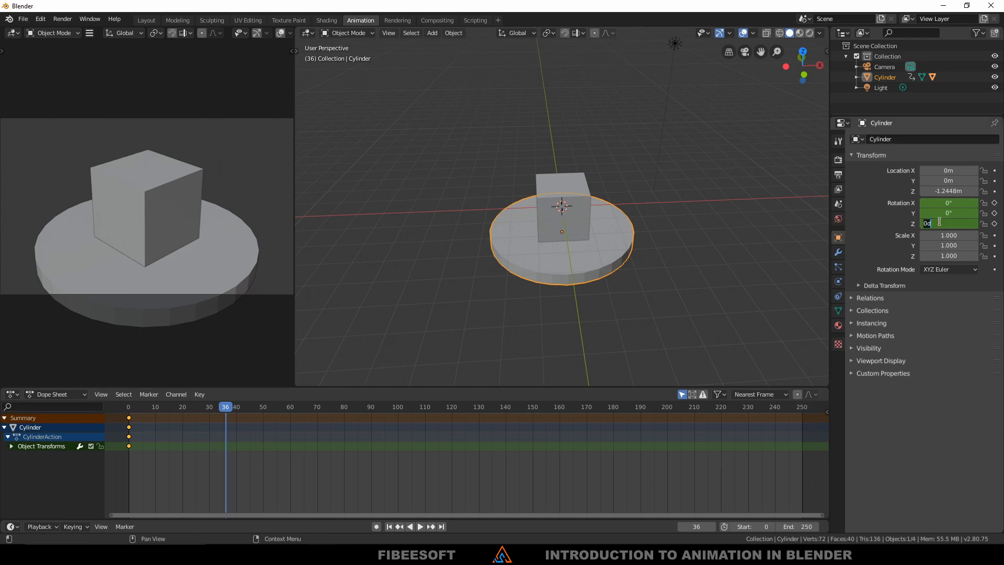
{"action": "type", "text": "360"}
{"action": "key", "text": "Return"}
{"action": "key", "text": "i"}
{"action": "left_click", "coordinate": [636, 259]}
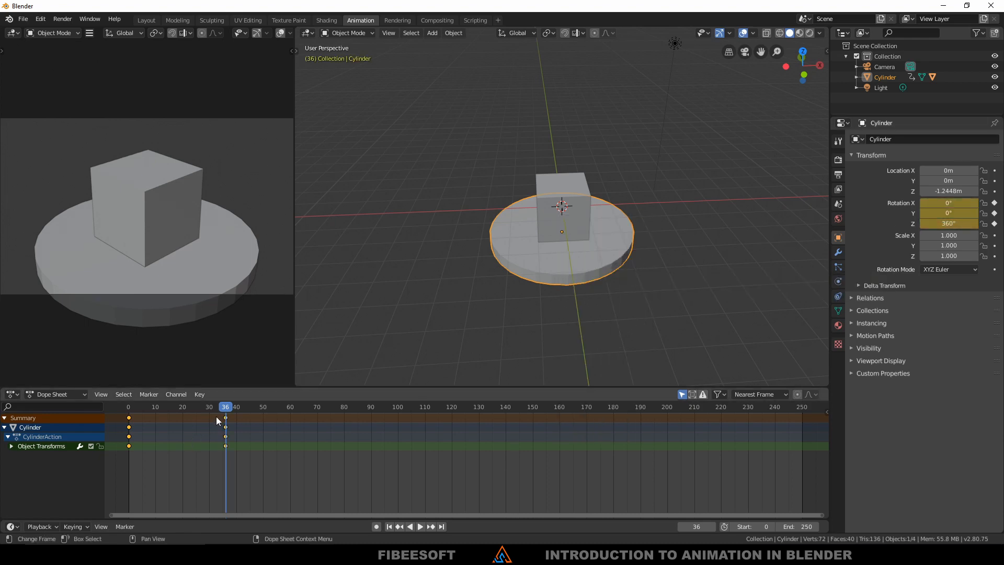
Set the animation's end frame to 36.
{"action": "left_click", "coordinate": [796, 525]}
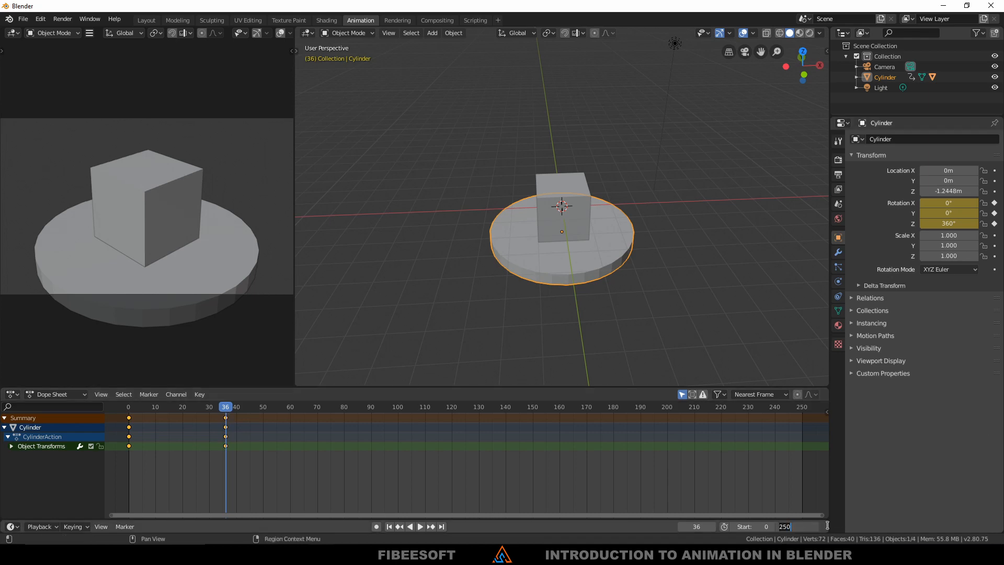
{"action": "type", "text": "36"}
{"action": "key", "text": "Return"}
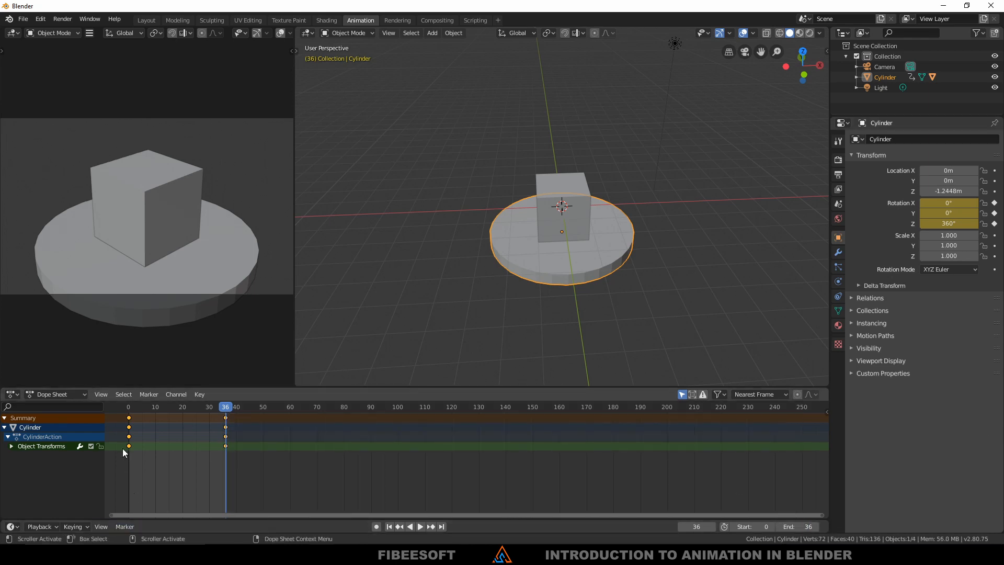
Play back the looping rotation to check how smoothly the platform and cube turn.
{"action": "key", "text": "space"}
{"action": "key", "text": "Escape"}
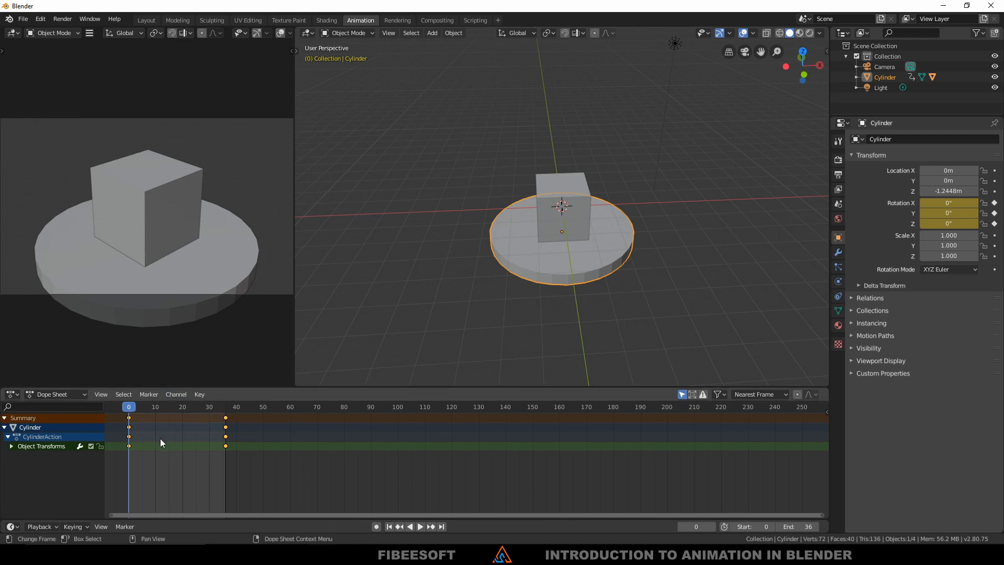
{"action": "key", "text": "space"}
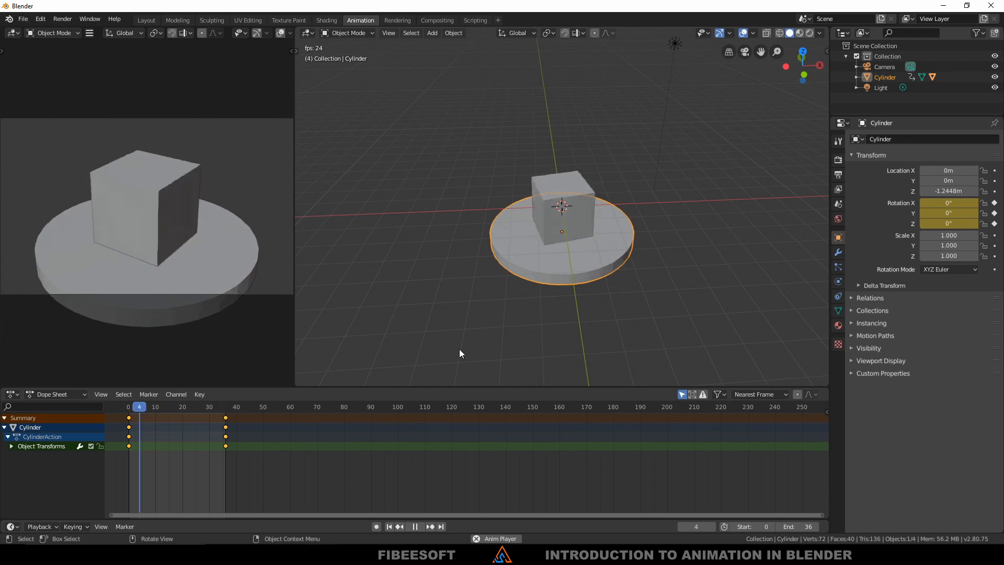
{"action": "key", "text": "space"}
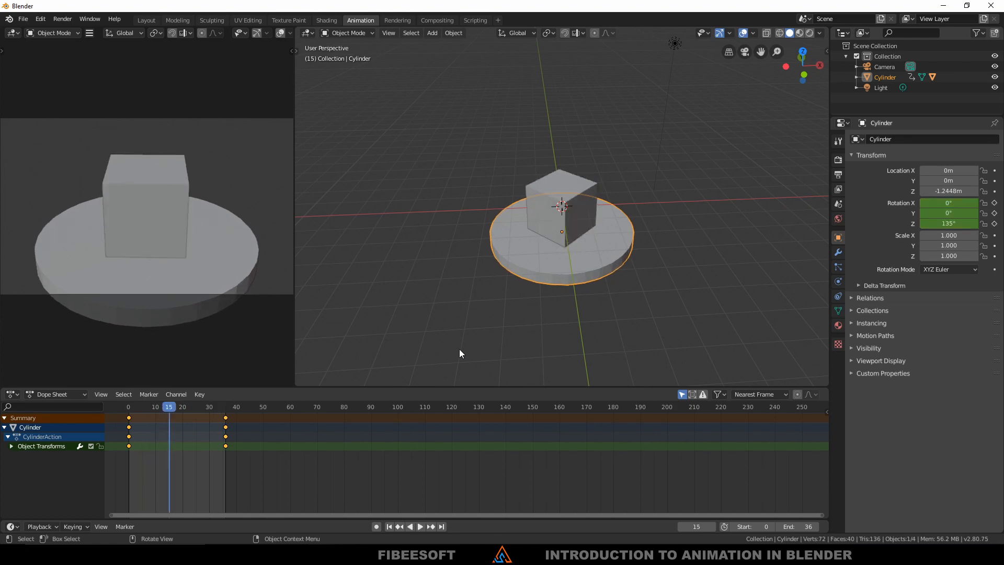
Switch the Dope Sheet area to the Graph Editor and enlarge it to show the cylinder's rotation curves.
{"action": "left_click", "coordinate": [14, 396]}
{"action": "left_click", "coordinate": [139, 456]}
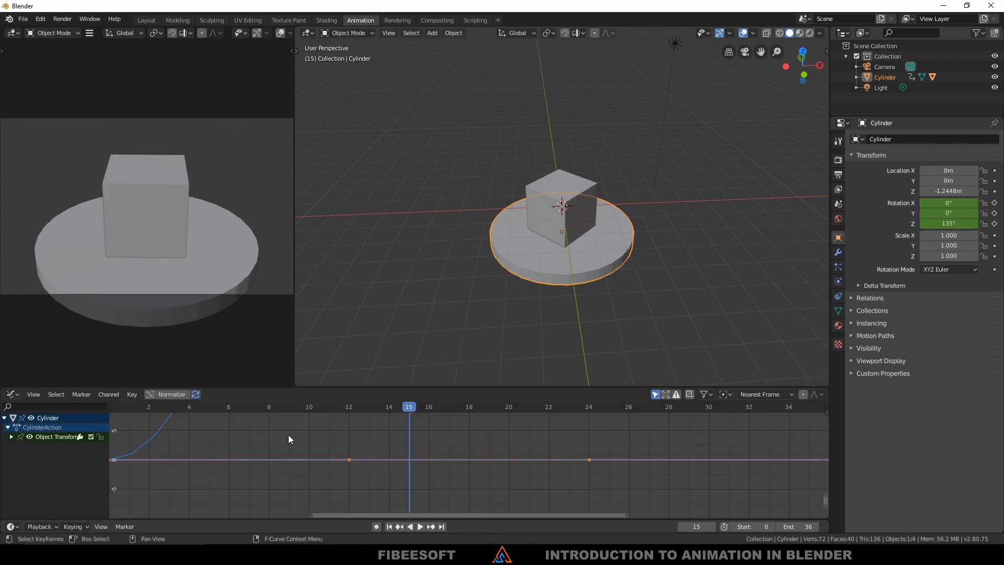
{"action": "left_click_drag", "start_coordinate": [511, 393], "coordinate": [535, 262]}
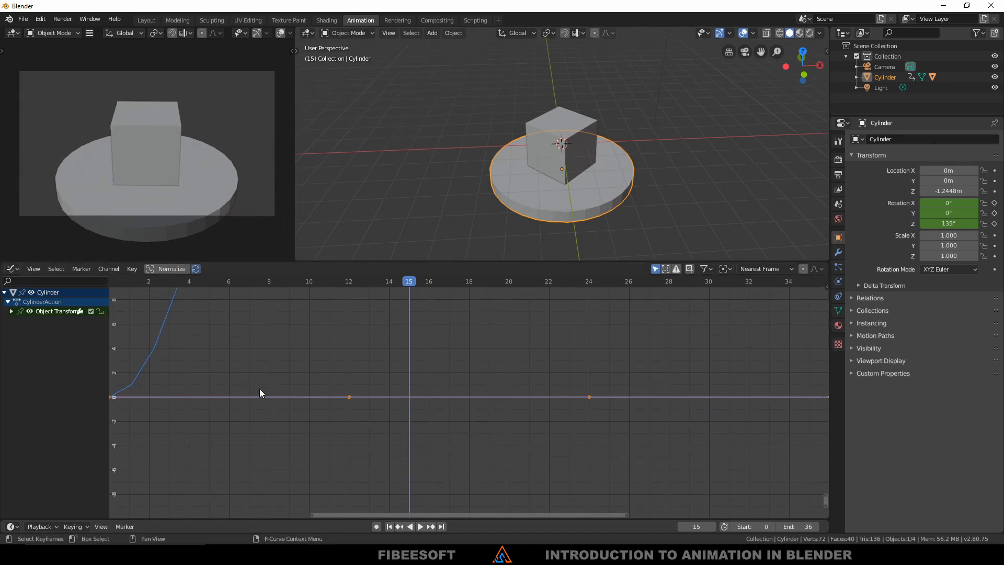
{"action": "scroll", "coordinate": [288, 387], "scroll_direction": "down", "scroll_amount": 3}
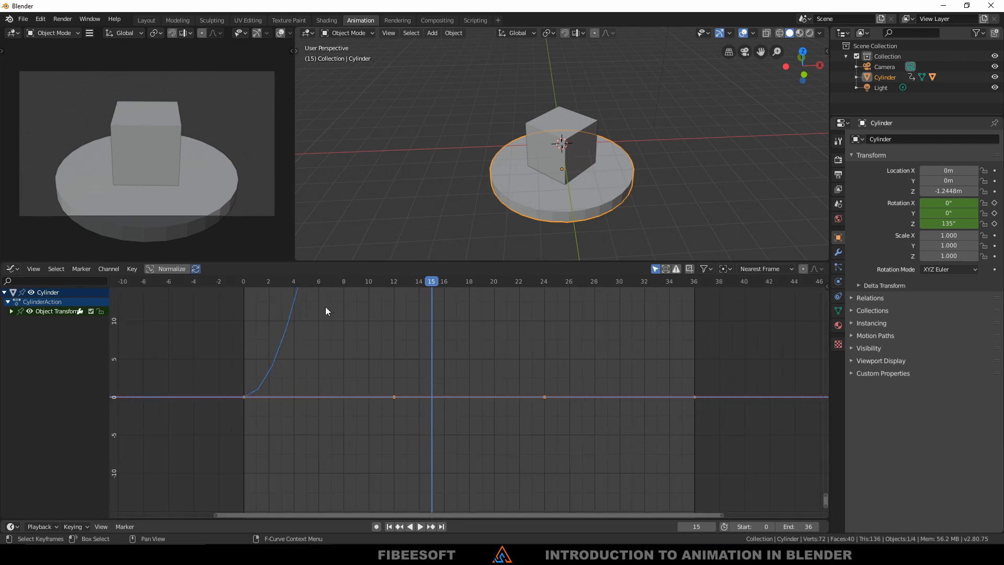
Scrub and play the rotation from frame 0 to 36 to review its speed at the start and end of the loop.
{"action": "left_click", "coordinate": [243, 280]}
{"action": "key", "text": "space"}
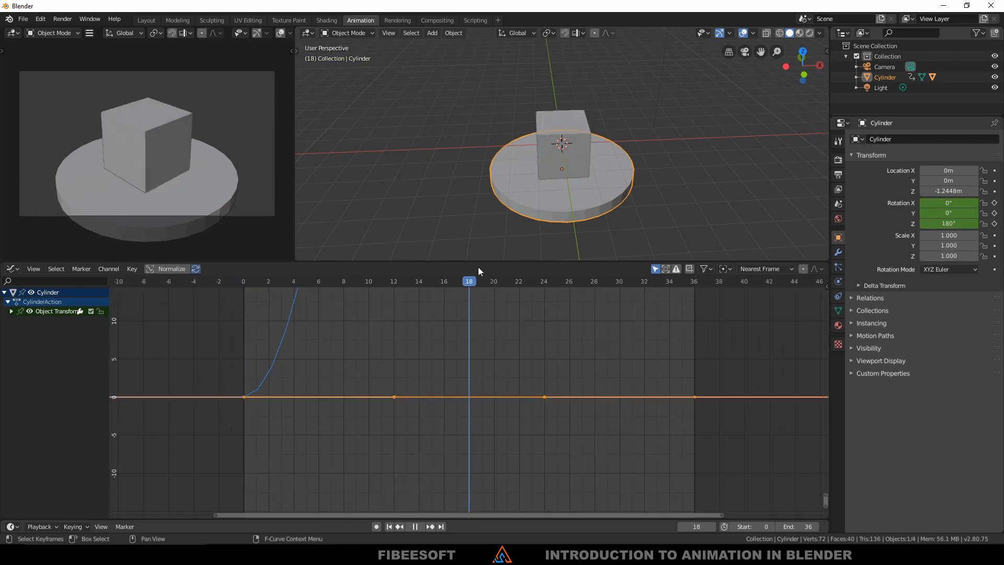
{"action": "left_click", "coordinate": [243, 307]}
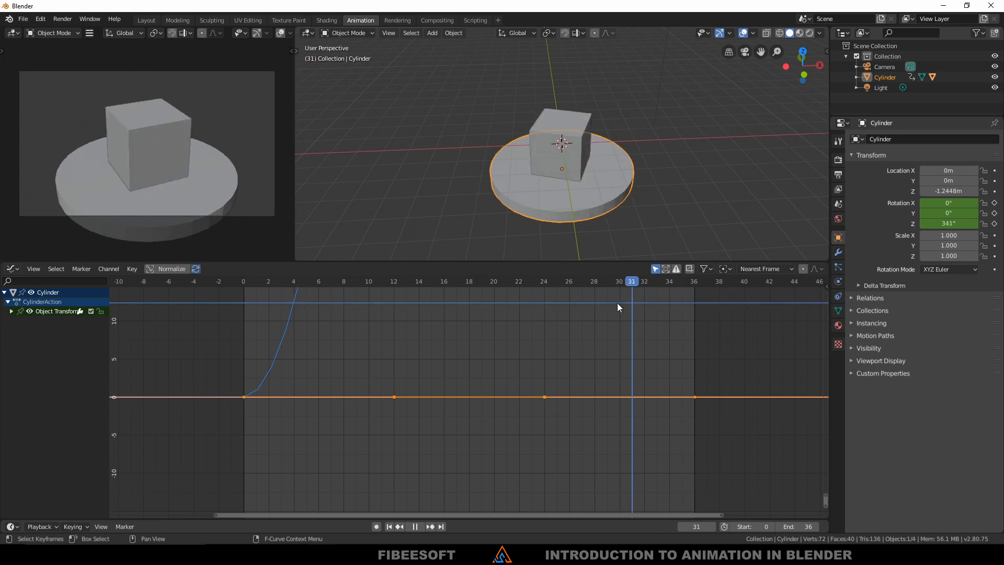
{"action": "left_click", "coordinate": [244, 308]}
{"action": "key", "text": "space"}
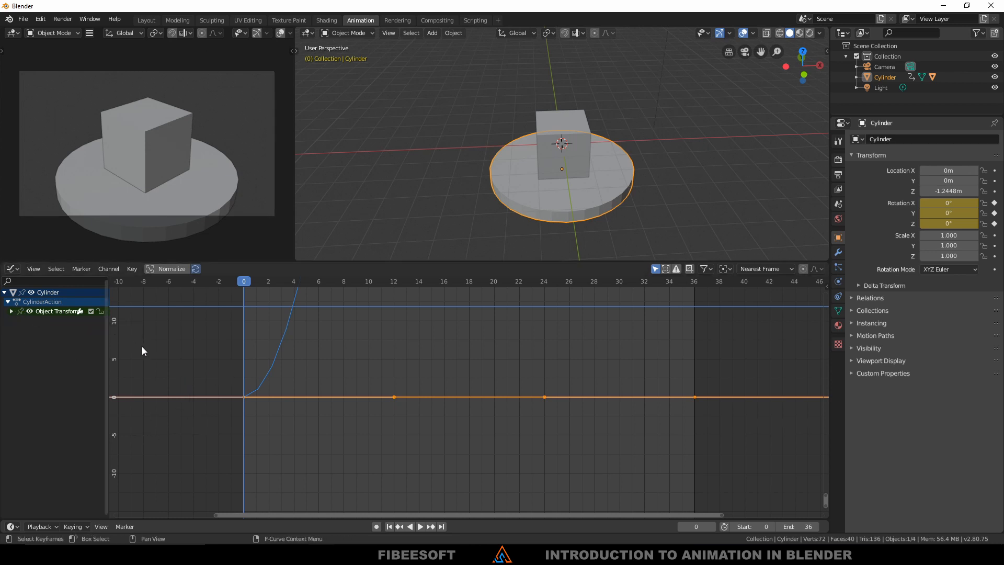
{"action": "left_click", "coordinate": [114, 351]}
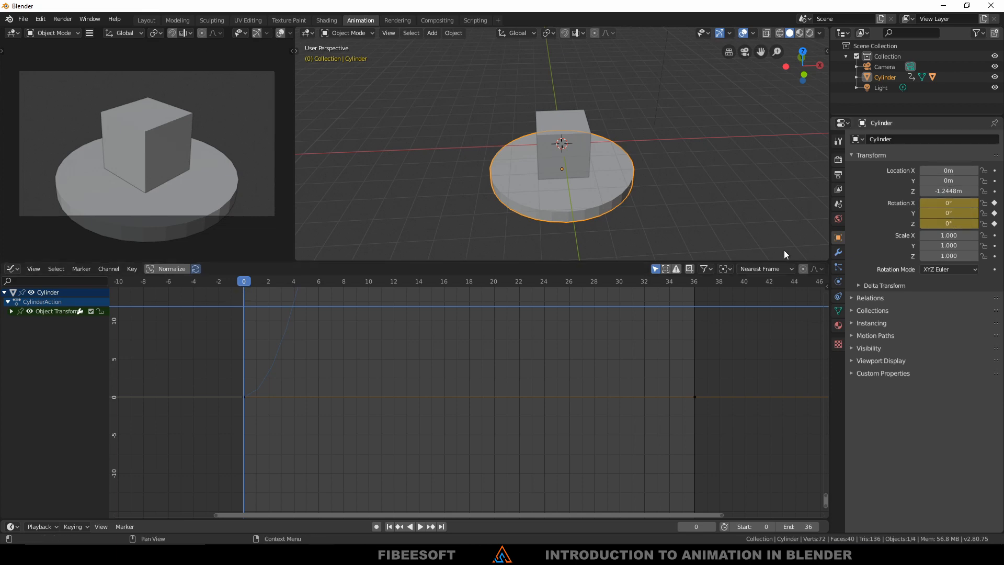
{"action": "key", "text": "space"}
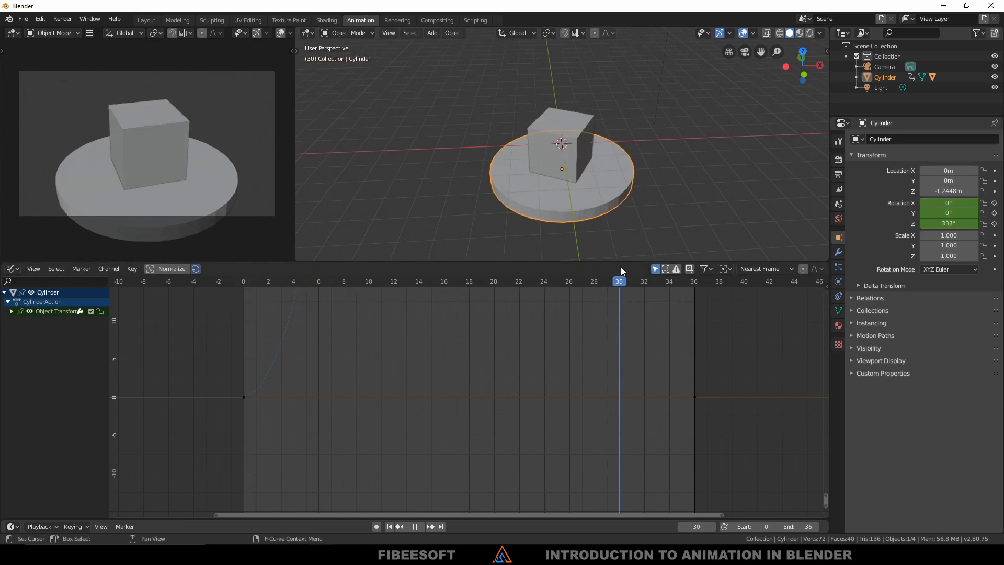
{"action": "key", "text": "space"}
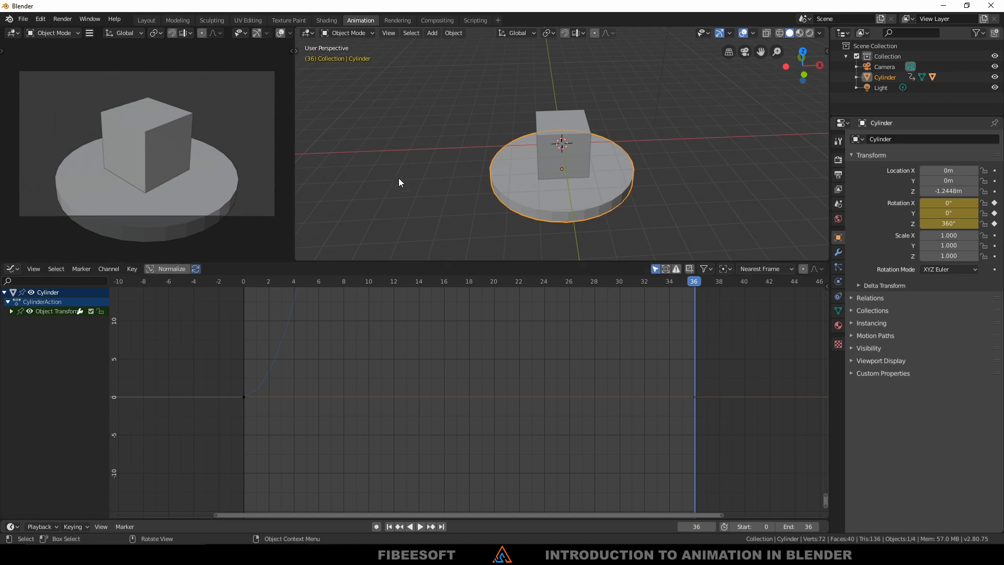
Examine the full height of the cylinder's Z rotation curve between frames 0 and 36.
{"action": "scroll", "coordinate": [312, 375], "scroll_direction": "down", "scroll_amount": 10}
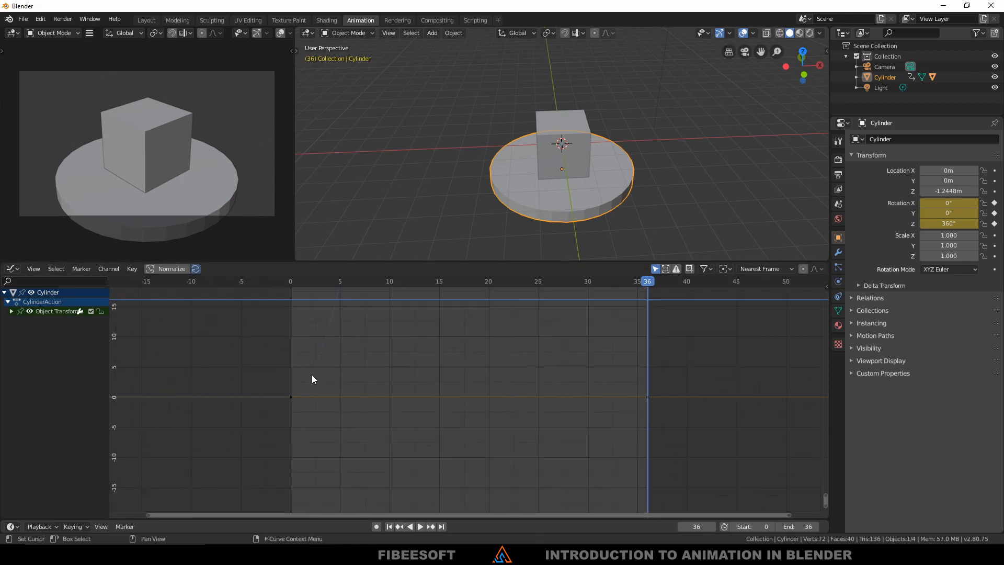
{"action": "scroll", "coordinate": [469, 316], "scroll_direction": "down", "scroll_amount": 10}
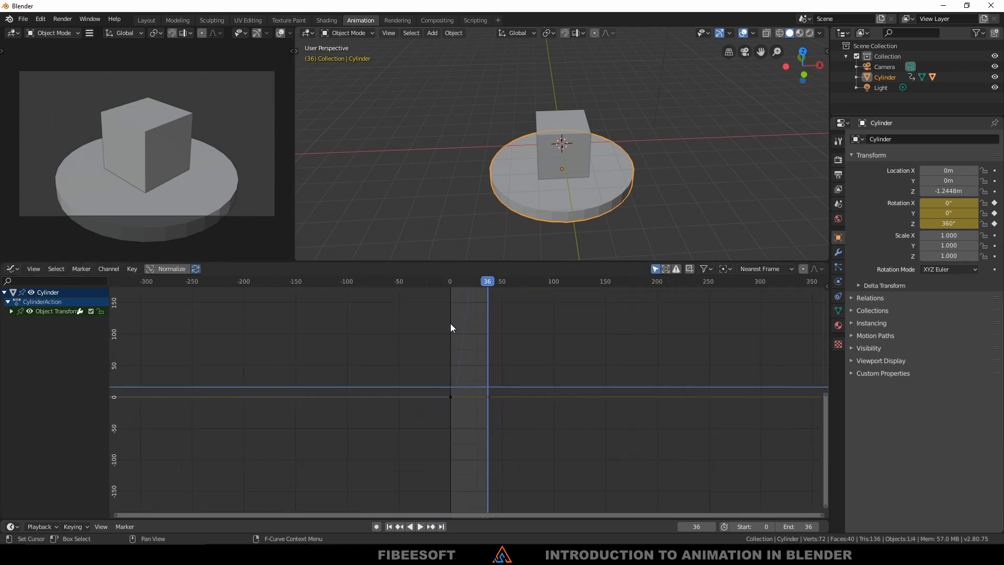
{"action": "middle_click_drag", "start_coordinate": [514, 311], "coordinate": [433, 339]}
{"action": "scroll", "coordinate": [403, 354], "scroll_direction": "up", "scroll_amount": 9}
{"action": "scroll", "coordinate": [340, 328], "scroll_direction": "up", "scroll_amount": 1}
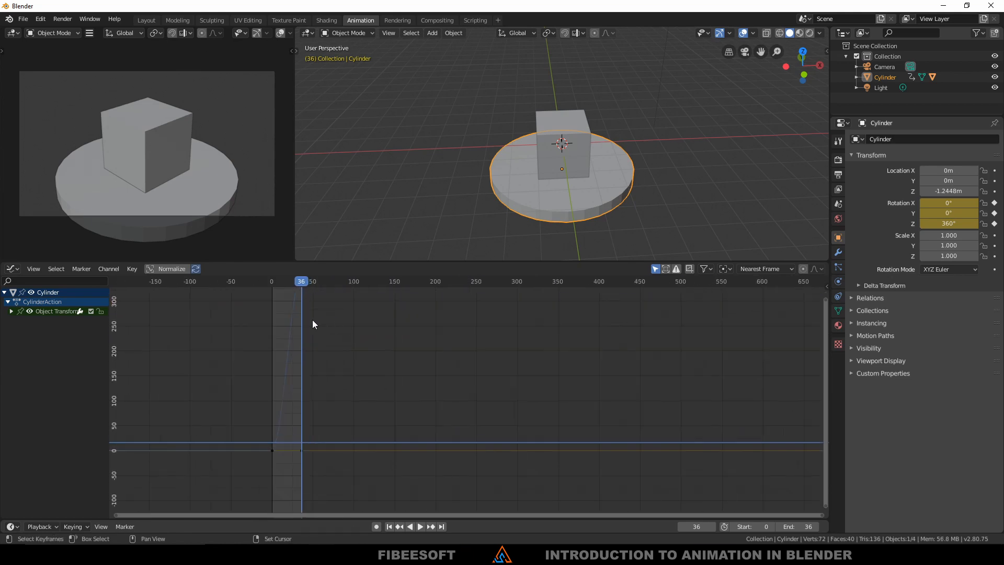
{"action": "middle_click_drag", "start_coordinate": [312, 319], "coordinate": [312, 361]}
{"action": "scroll", "coordinate": [300, 307], "scroll_direction": "up", "scroll_amount": 3}
{"action": "middle_click_drag", "start_coordinate": [299, 308], "coordinate": [317, 319]}
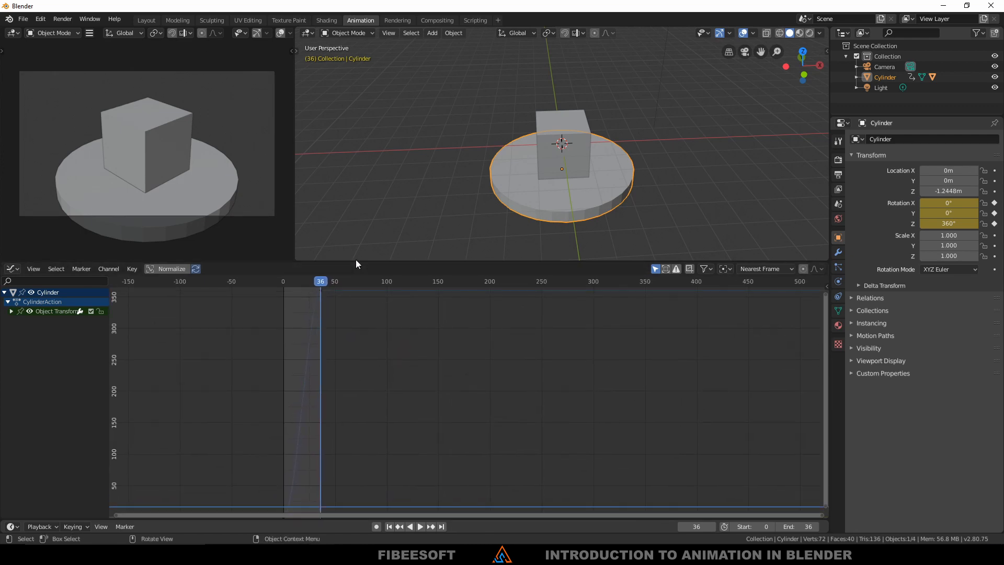
Return to frame 0, expand the Object Transforms channels and select the cylinder's Z Euler Rotation curve in the Graph Editor.
{"action": "left_click_drag", "start_coordinate": [357, 262], "coordinate": [364, 235]}
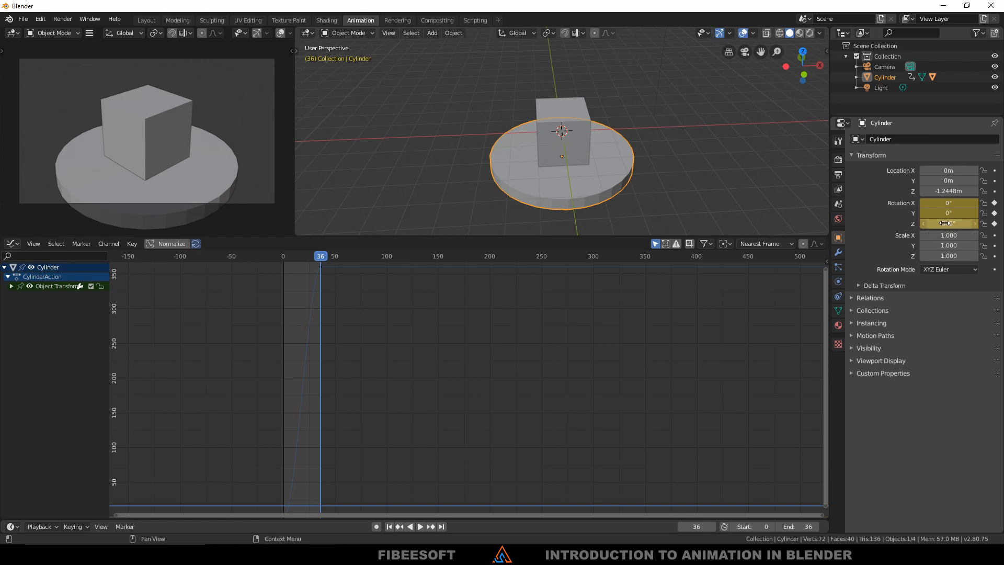
{"action": "scroll", "coordinate": [535, 434], "scroll_direction": "down", "scroll_amount": 2}
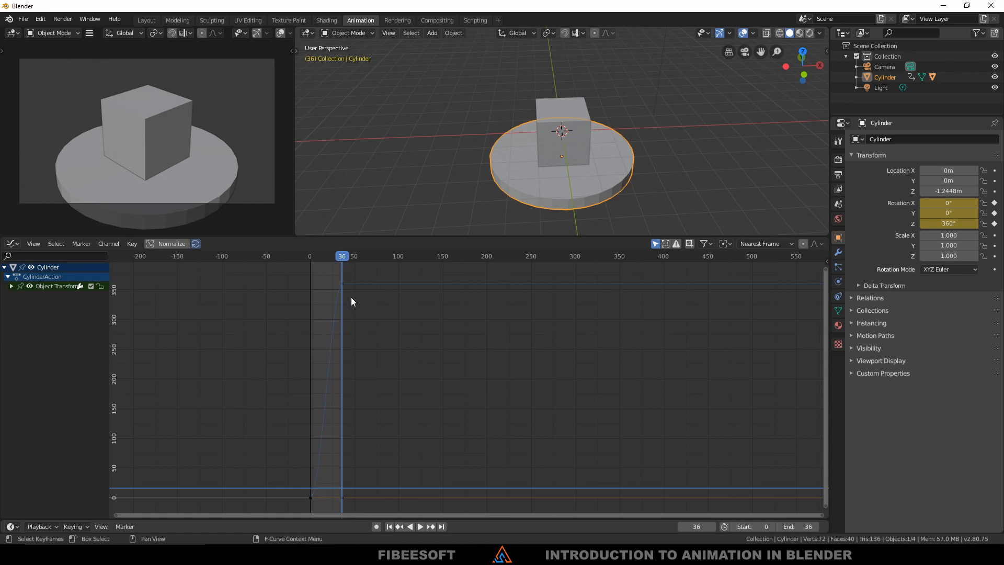
{"action": "left_click_drag", "start_coordinate": [338, 257], "coordinate": [309, 262]}
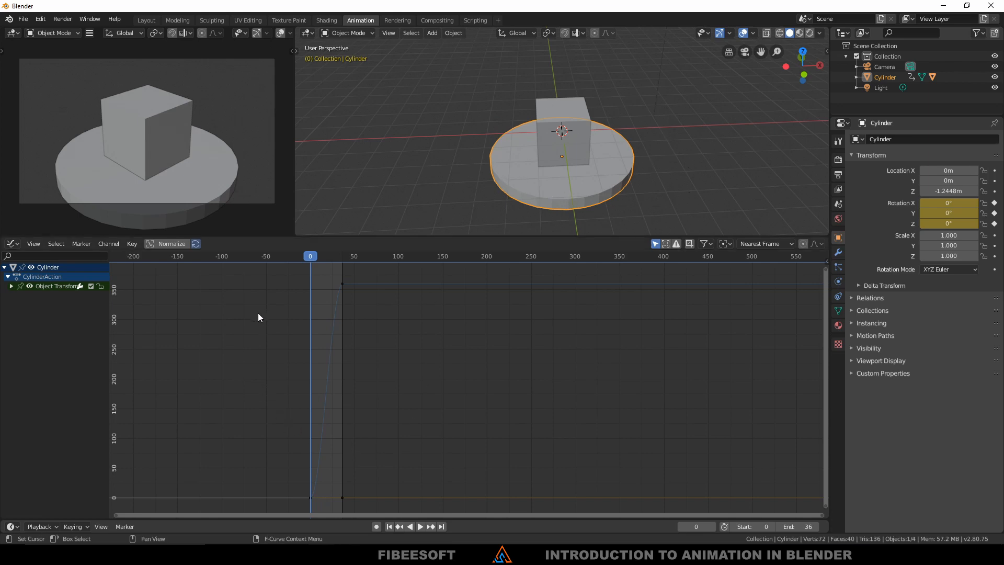
{"action": "left_click", "coordinate": [12, 288]}
{"action": "left_click", "coordinate": [11, 286]}
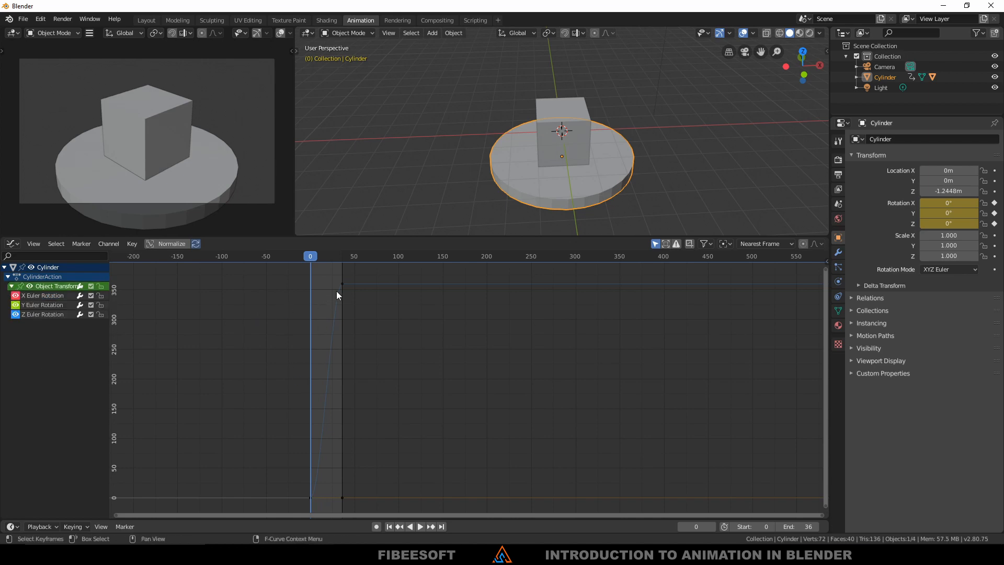
{"action": "left_click", "coordinate": [28, 314]}
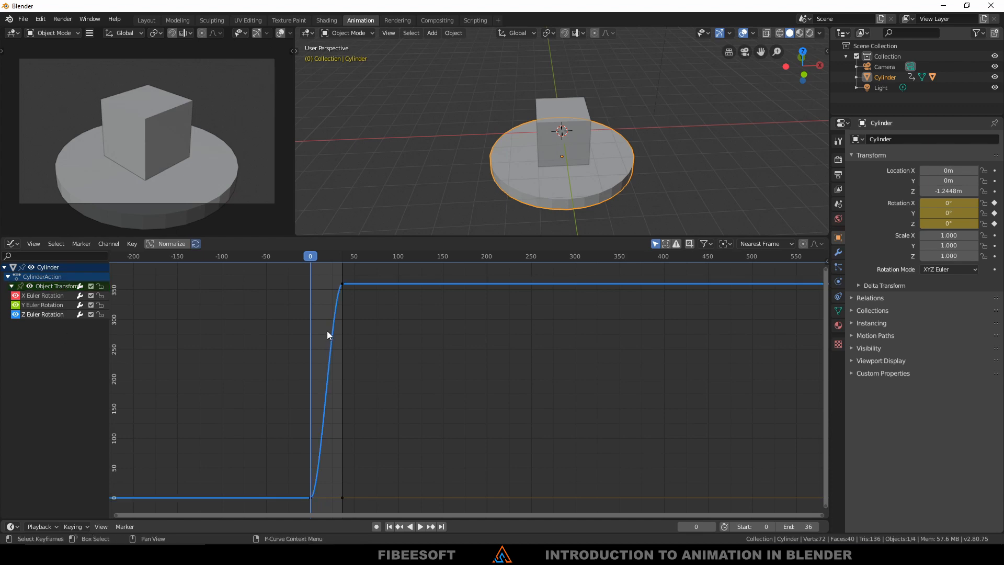
Try to set the Z rotation curve's interpolation to Linear without selecting all of its keyframes.
{"action": "right_click", "coordinate": [334, 306]}
{"action": "mouse_move", "coordinate": [335, 308]}
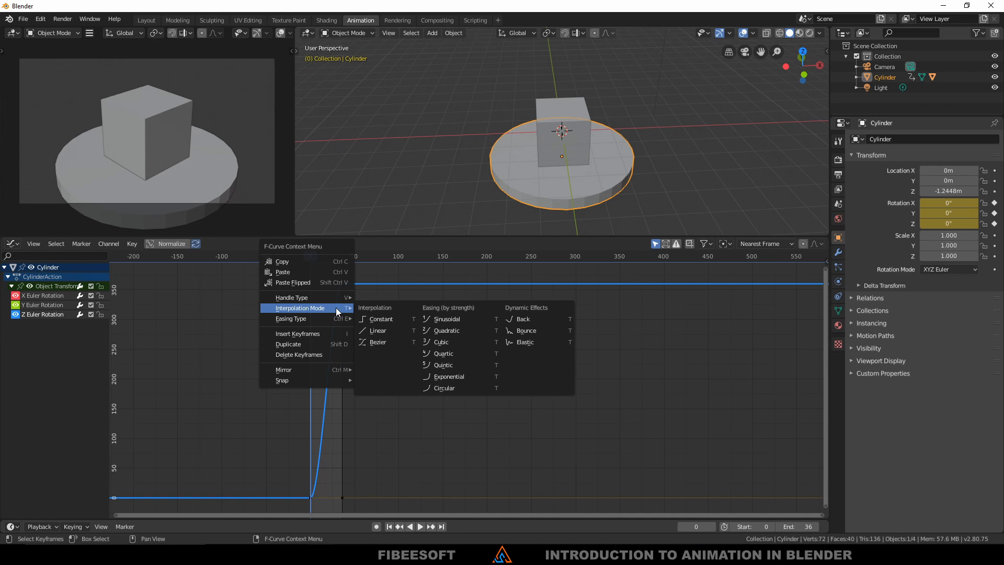
{"action": "left_click", "coordinate": [372, 330]}
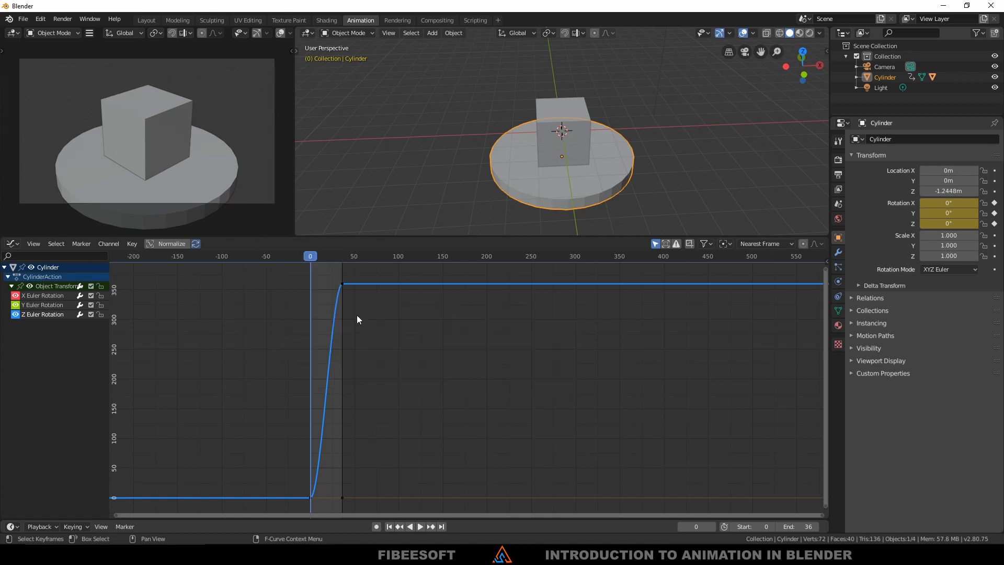
{"action": "right_click", "coordinate": [341, 289]}
{"action": "mouse_move", "coordinate": [338, 286]}
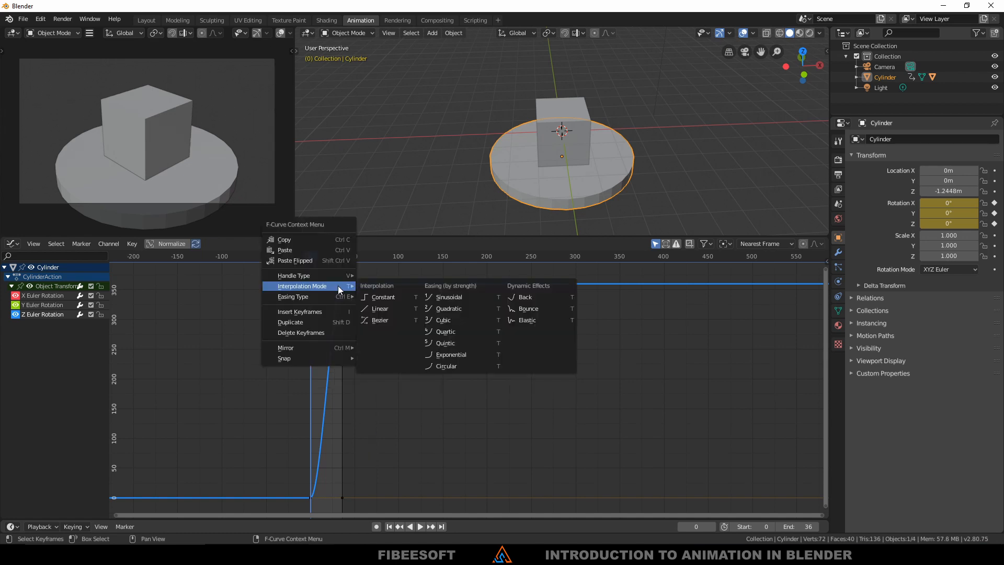
{"action": "left_click", "coordinate": [371, 319]}
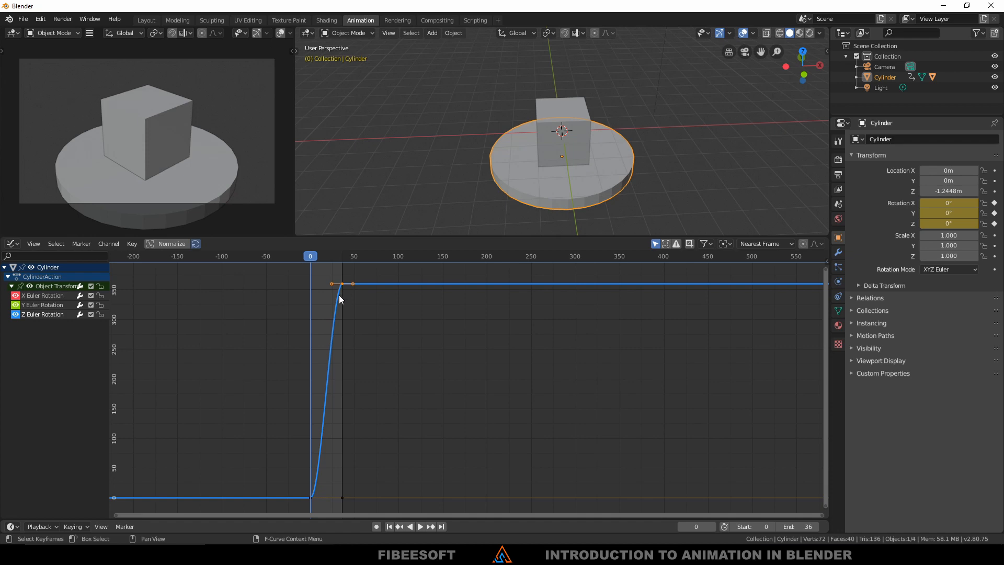
{"action": "right_click", "coordinate": [338, 297]}
{"action": "mouse_move", "coordinate": [338, 298]}
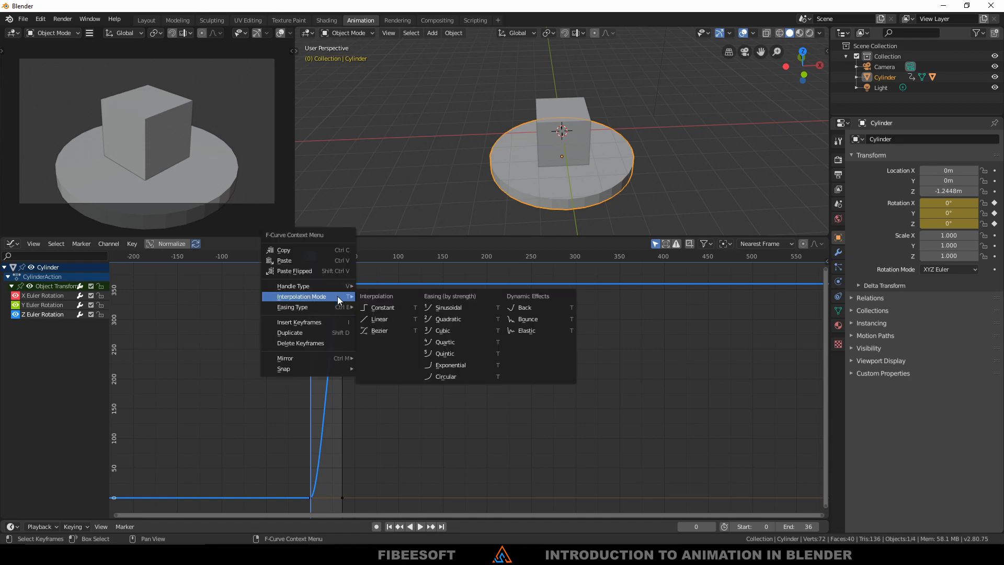
{"action": "left_click", "coordinate": [378, 320]}
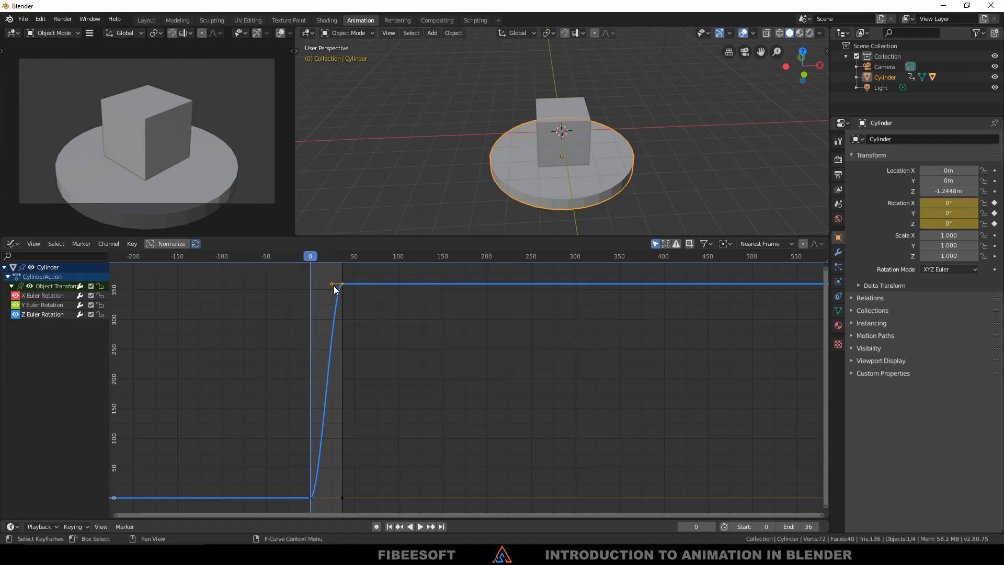
{"action": "left_click", "coordinate": [357, 325]}
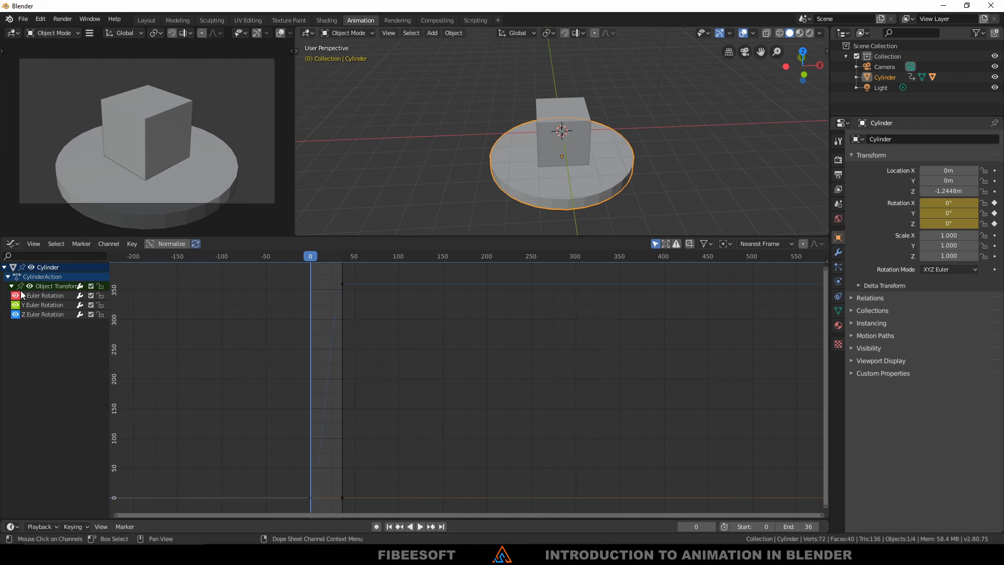
{"action": "left_click", "coordinate": [33, 314]}
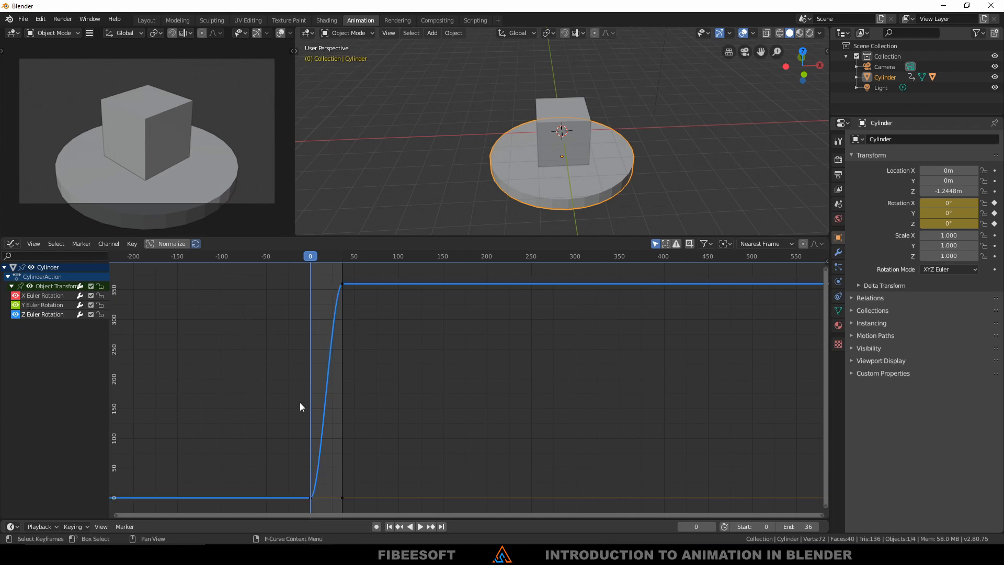
{"action": "left_click", "coordinate": [341, 354]}
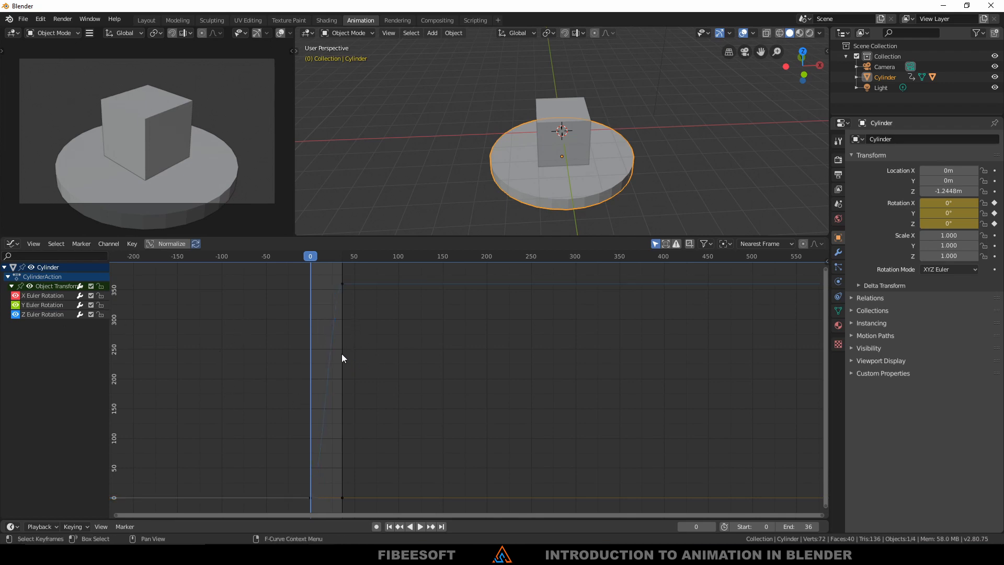
Select all Z Euler Rotation keyframes, set their interpolation to Linear and play back the rotation.
{"action": "double_click", "coordinate": [45, 315]}
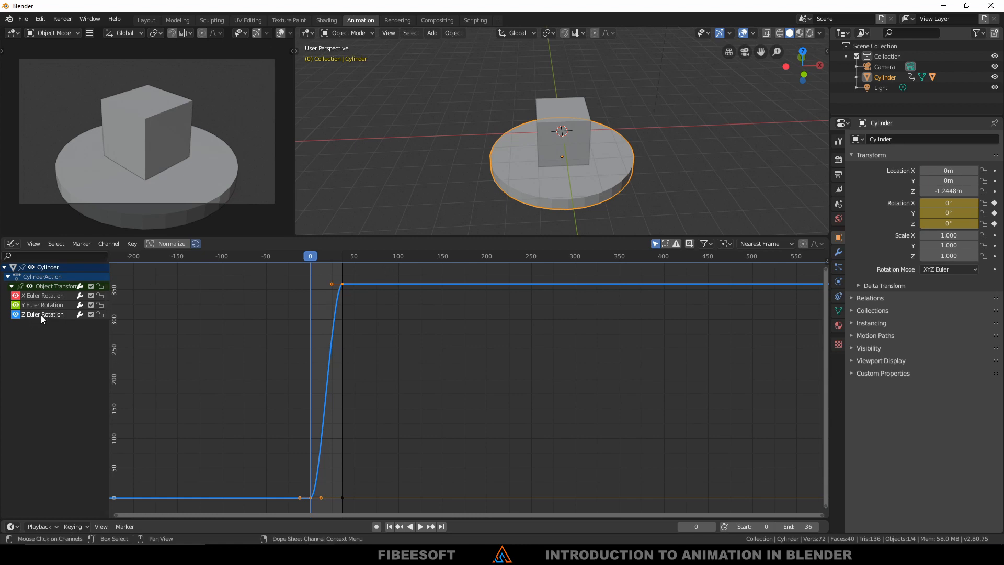
{"action": "right_click", "coordinate": [334, 315]}
{"action": "mouse_move", "coordinate": [334, 315]}
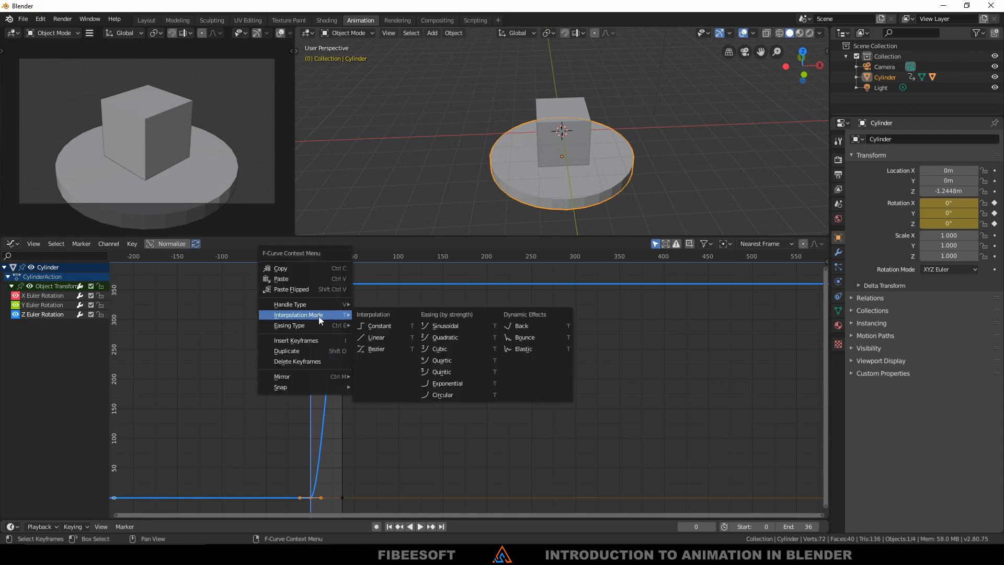
{"action": "left_click", "coordinate": [386, 337]}
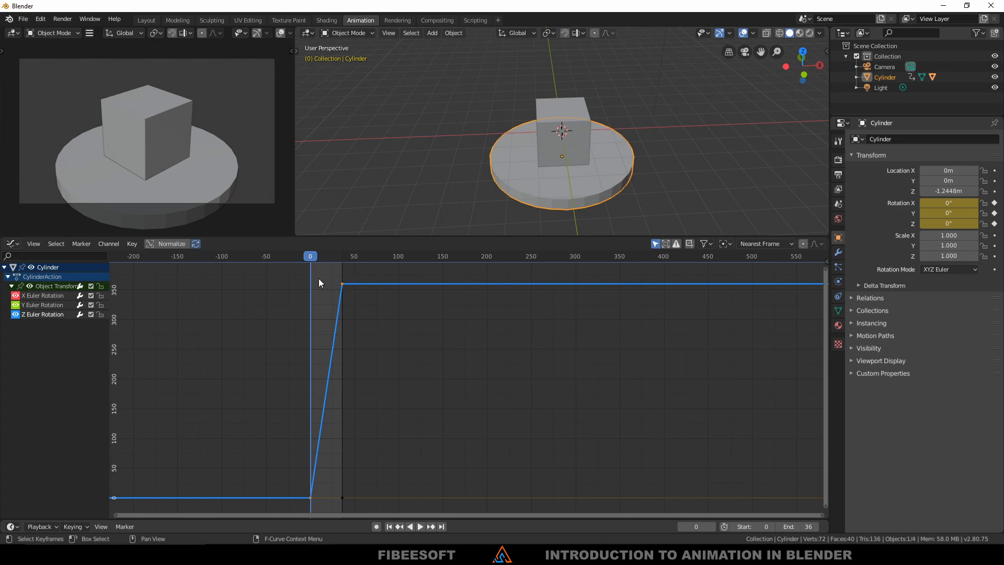
{"action": "key", "text": "space"}
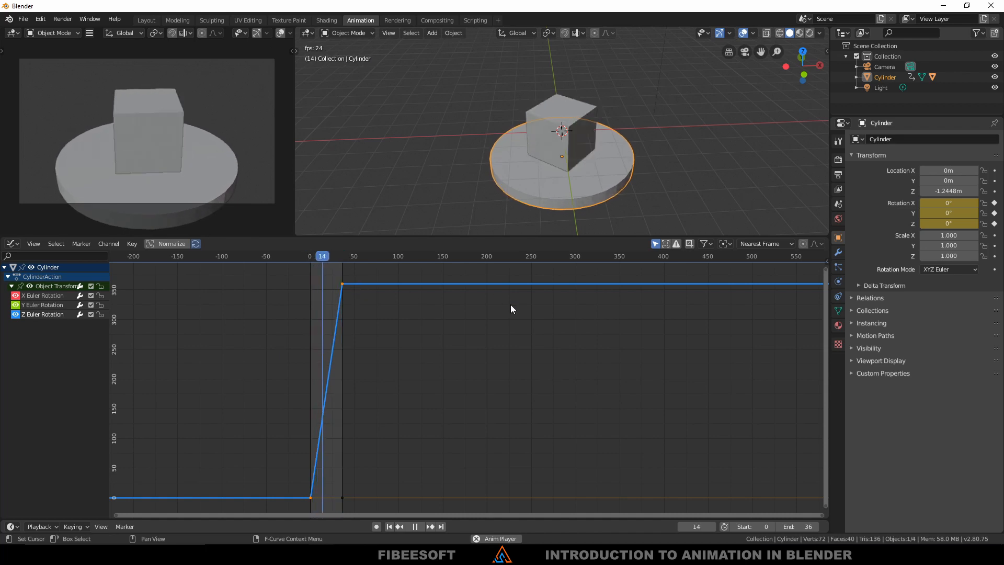
{"action": "key", "text": "space"}
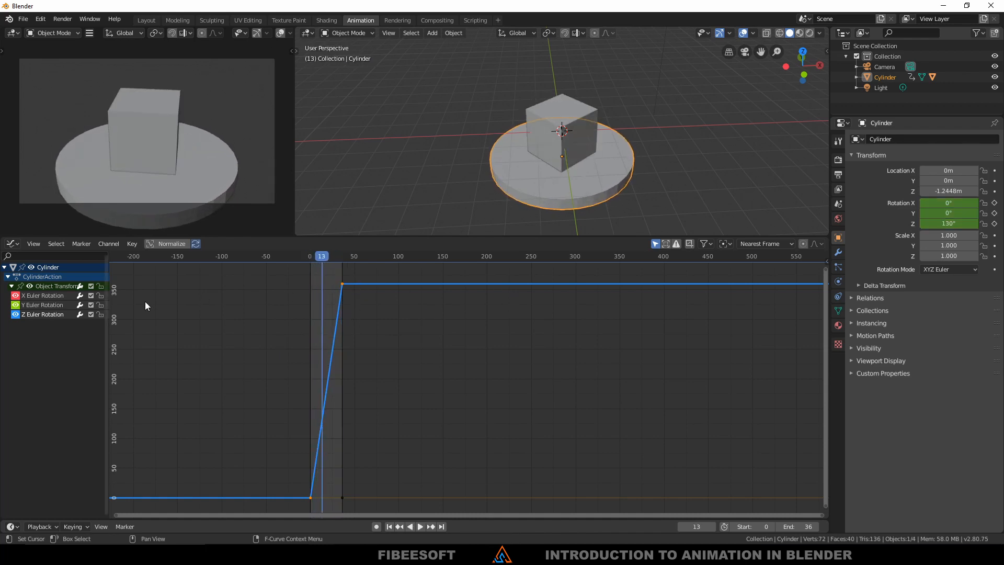
Switch the Graph Editor area to the Dope Sheet and bring the keyframes at frames 0 and 36 into view.
{"action": "left_click", "coordinate": [14, 245]}
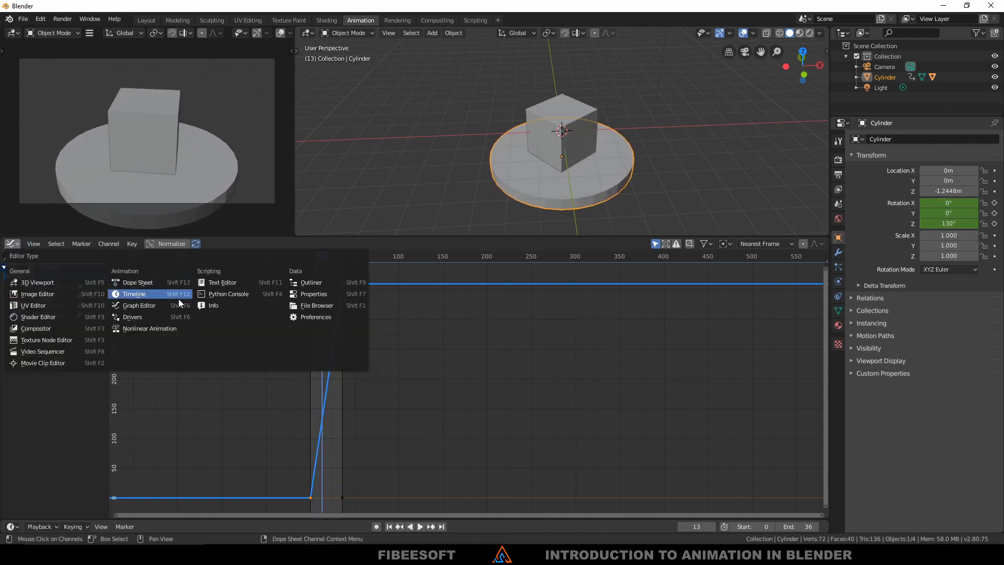
{"action": "left_click", "coordinate": [149, 281]}
{"action": "scroll", "coordinate": [194, 319], "scroll_direction": "up", "scroll_amount": 2}
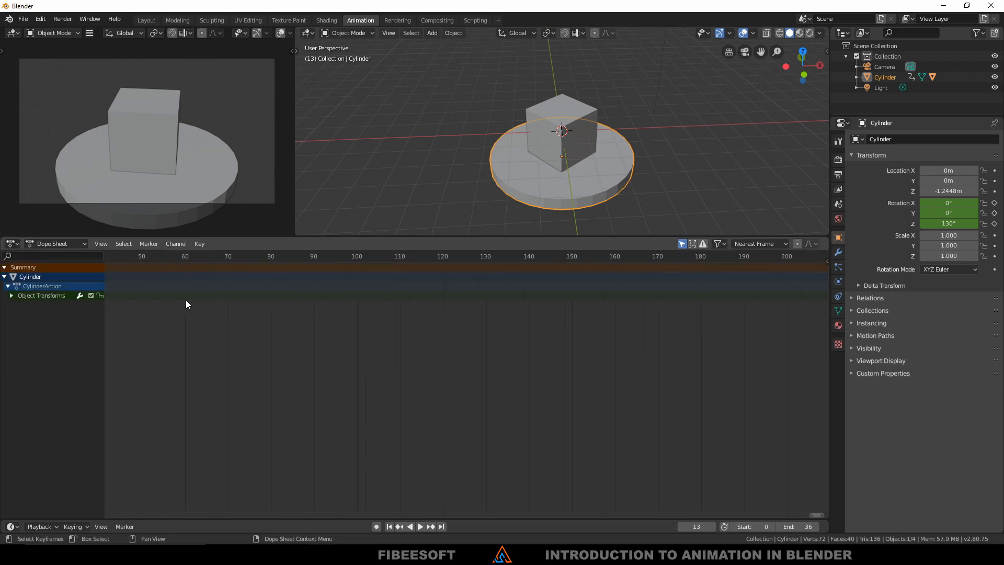
{"action": "middle_click_drag", "start_coordinate": [235, 323], "coordinate": [591, 476]}
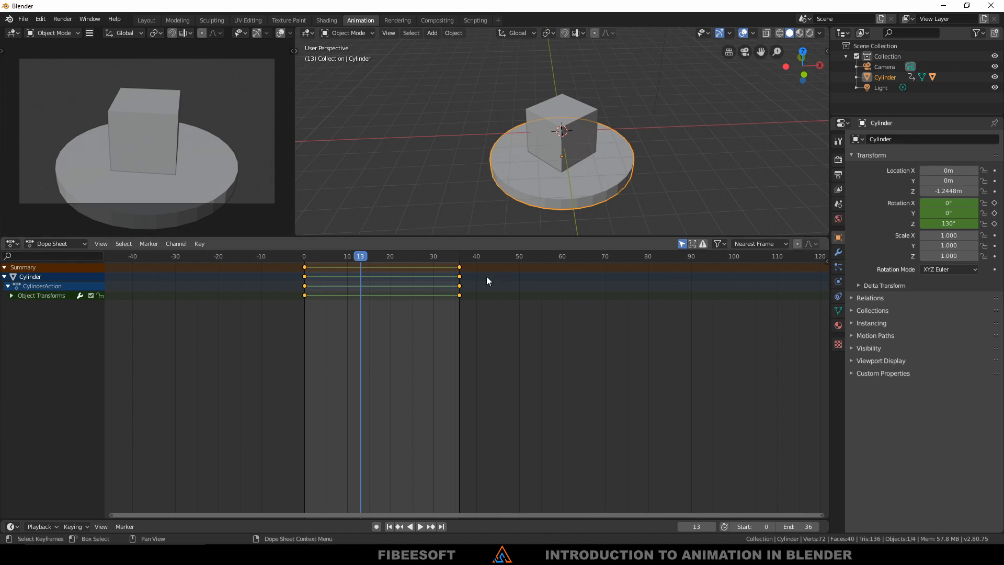
Scrub between frames 0, 1, 9 and 36 to compare the cylinder's Z rotation at the start and end of the loop.
{"action": "left_click", "coordinate": [304, 257]}
{"action": "key", "text": "space"}
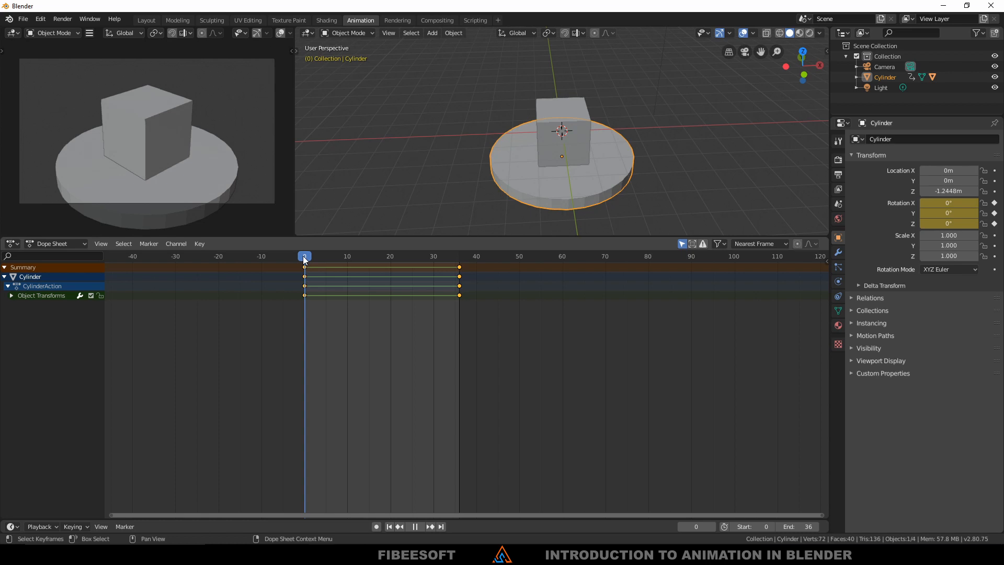
{"action": "left_click_drag", "start_coordinate": [304, 258], "coordinate": [308, 260]}
{"action": "key", "text": "space"}
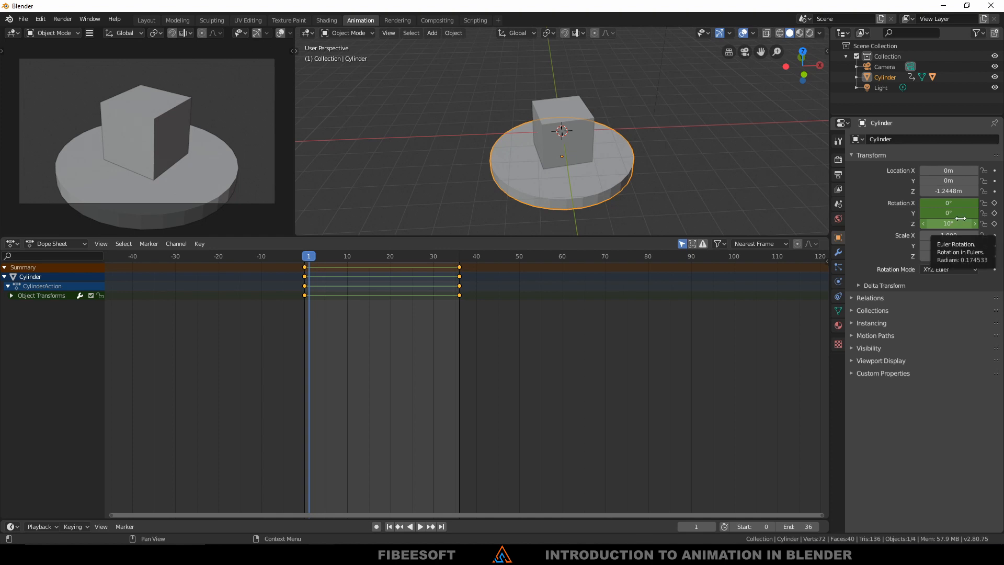
{"action": "left_click_drag", "start_coordinate": [943, 223], "coordinate": [958, 224]}
{"action": "key", "text": "space"}
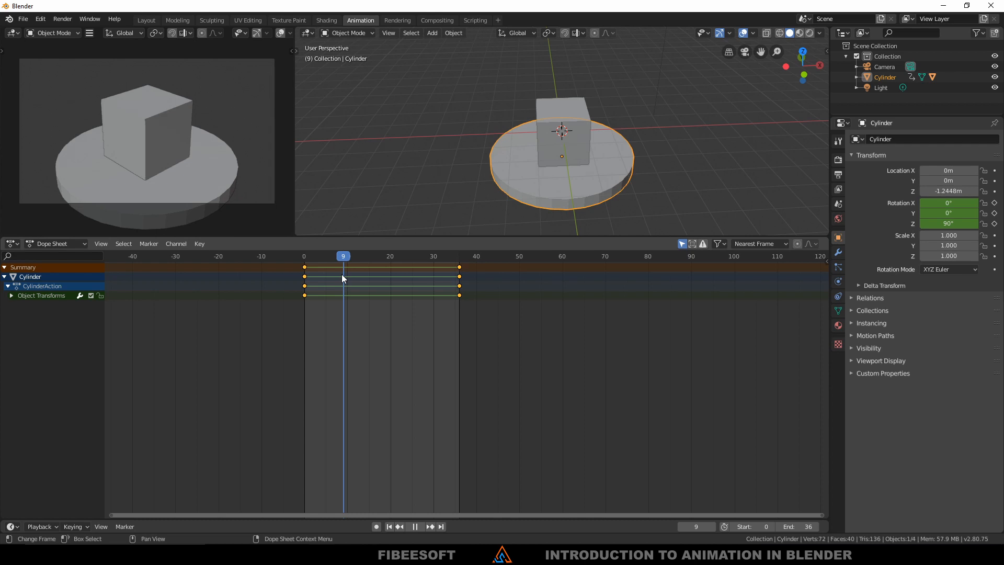
{"action": "key", "text": "Escape"}
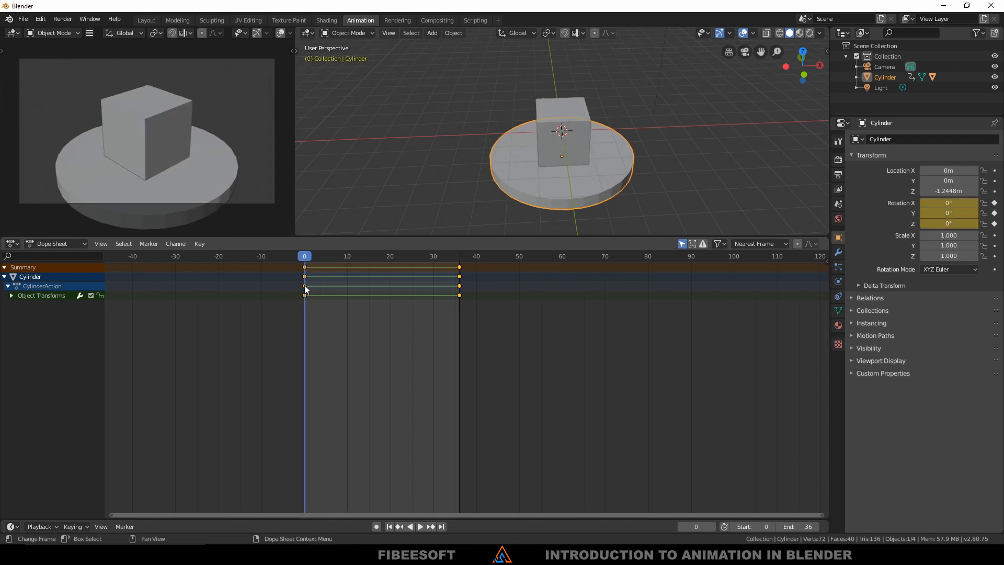
{"action": "key", "text": "space"}
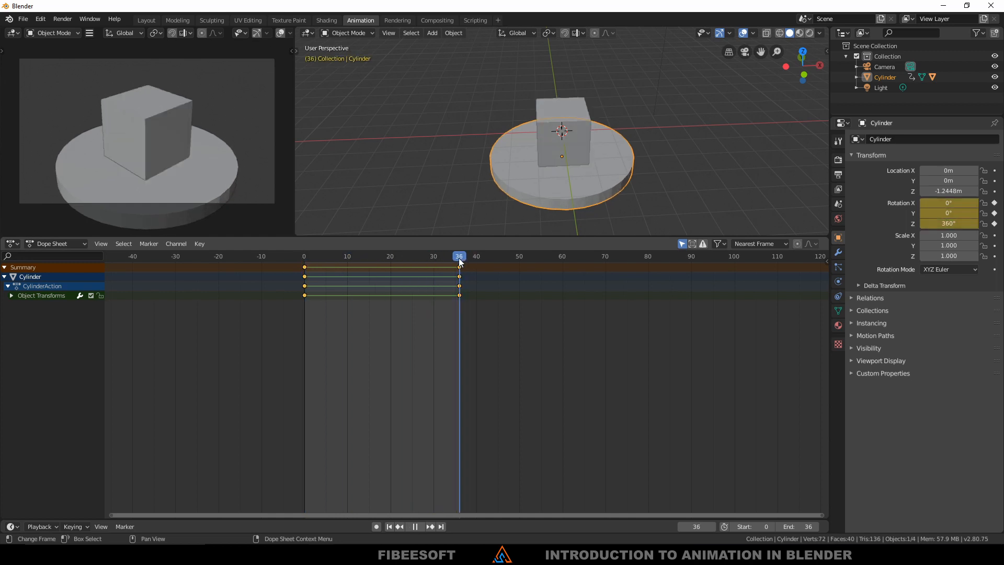
{"action": "left_click_drag", "start_coordinate": [460, 258], "coordinate": [302, 285]}
{"action": "key", "text": "space"}
{"action": "left_click", "coordinate": [461, 278]}
Go to frame 35 and insert a rotation keyframe for the cylinder there.
{"action": "mouse_move", "coordinate": [458, 259]}
{"action": "left_mouse_down"}
{"action": "mouse_move", "coordinate": [448, 262]}
{"action": "mouse_move", "coordinate": [456, 272]}
{"action": "left_mouse_up"}
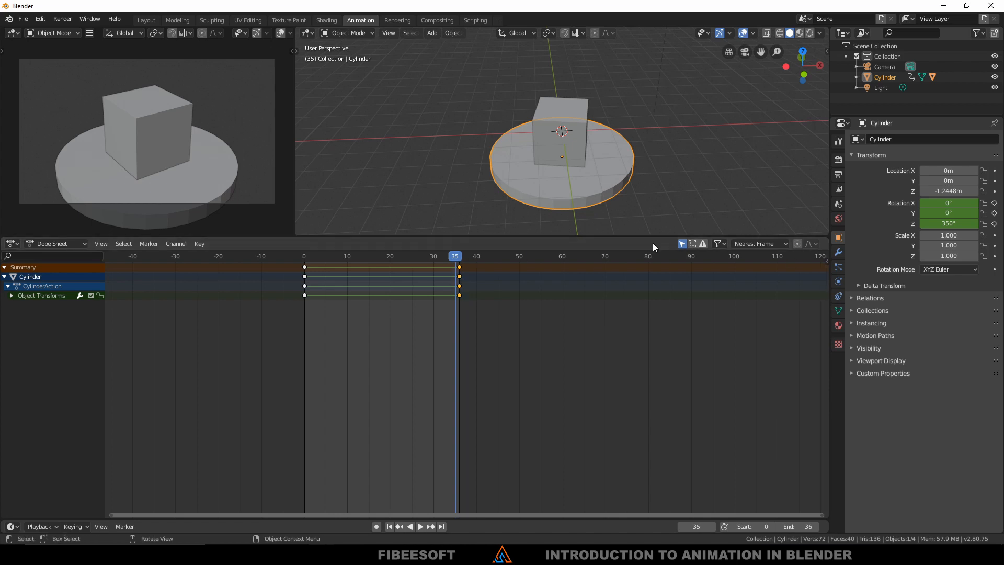
{"action": "left_click_drag", "start_coordinate": [460, 276], "coordinate": [455, 279]}
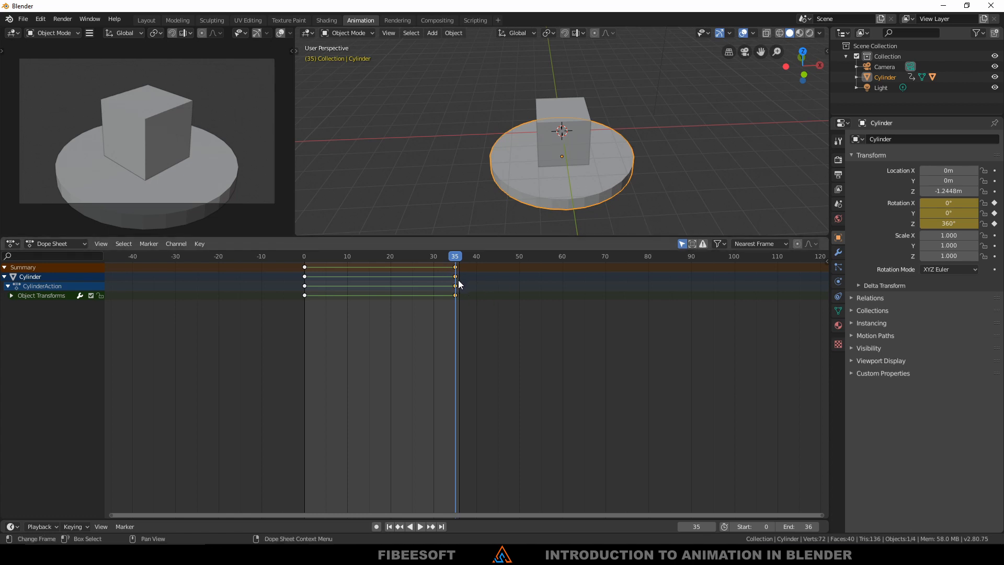
{"action": "left_click_drag", "start_coordinate": [460, 279], "coordinate": [461, 283]}
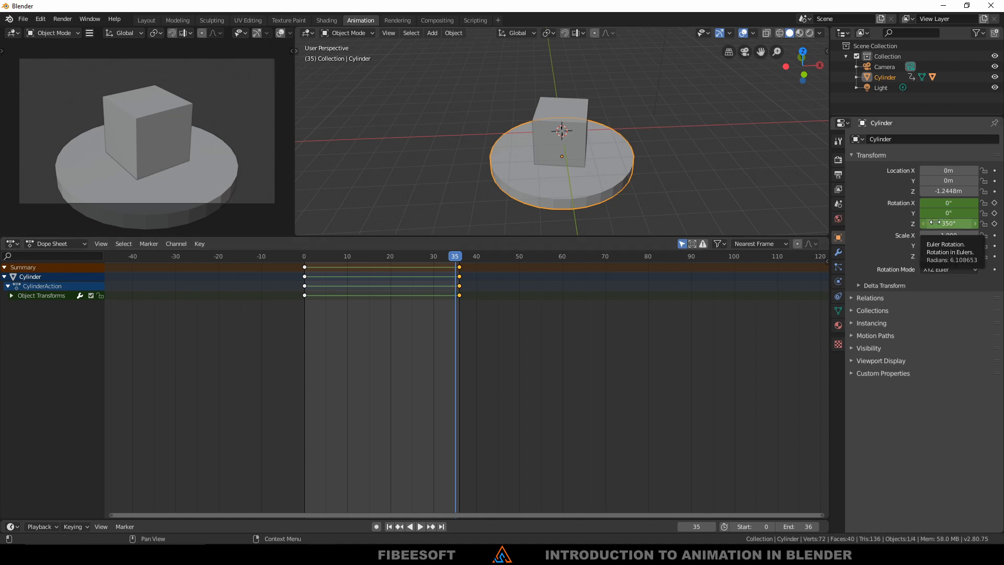
{"action": "key", "text": "i"}
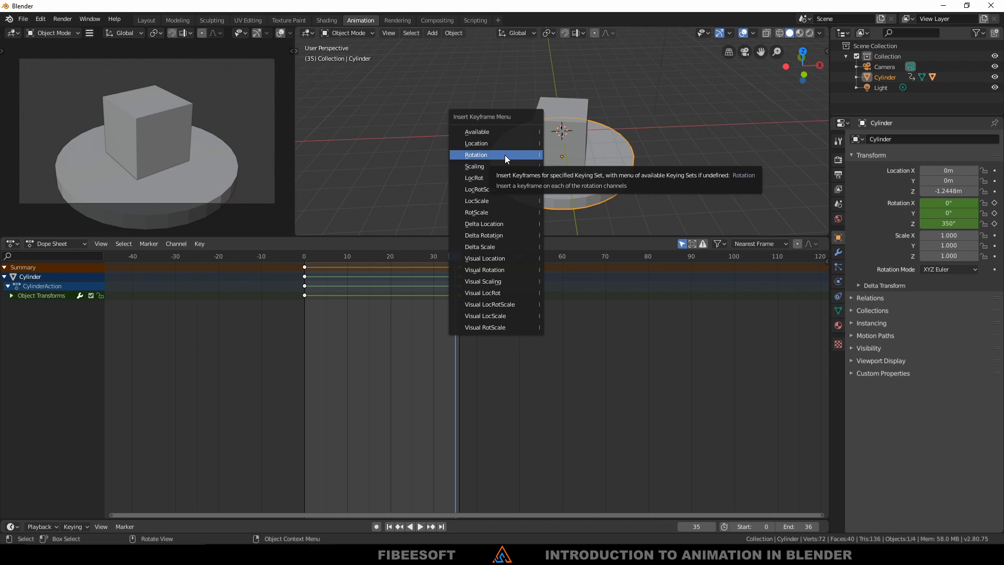
{"action": "left_click", "coordinate": [504, 155]}
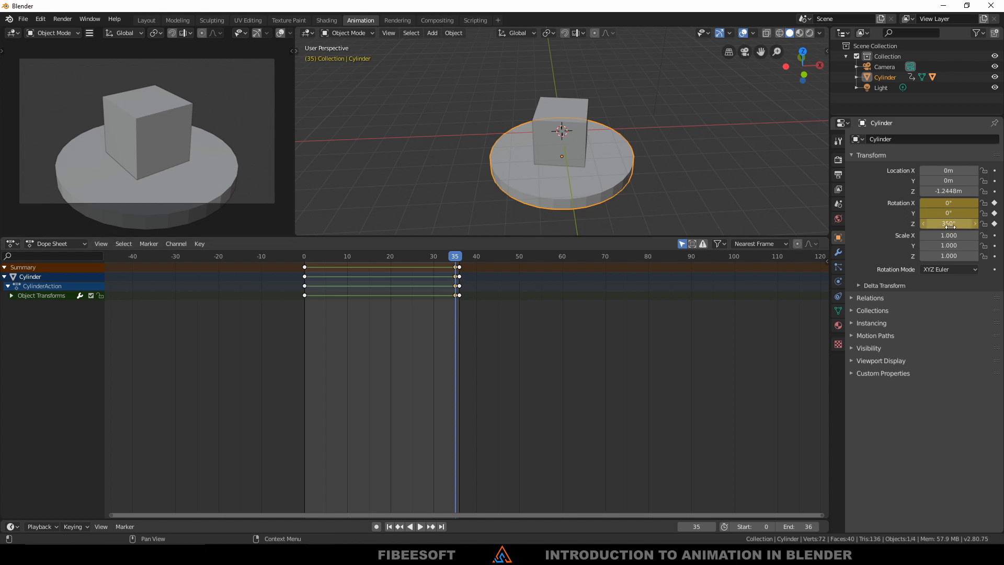
Delete the cylinder's rotation keyframes at frame 36.
{"action": "left_click", "coordinate": [459, 296]}
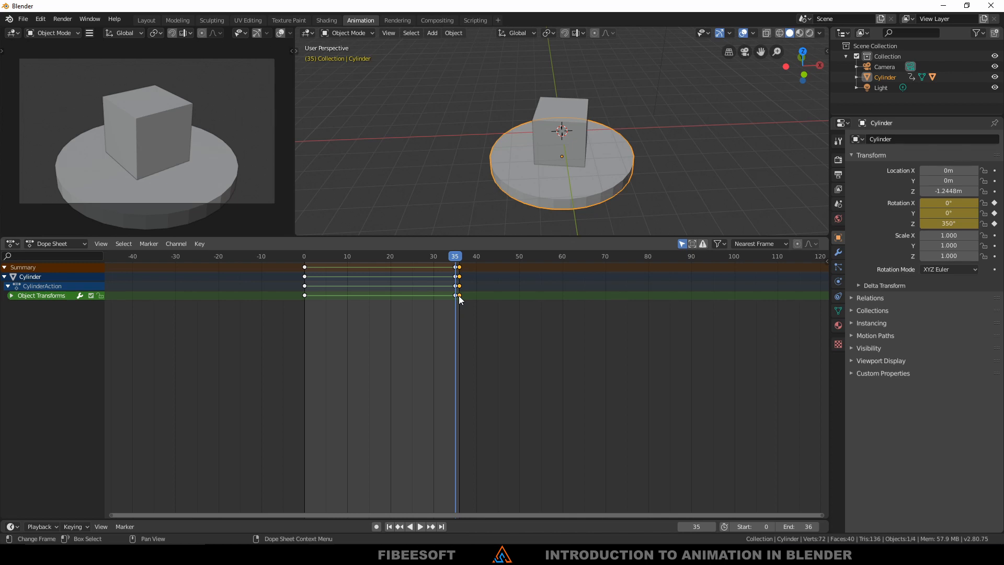
{"action": "key", "text": "x"}
{"action": "left_click", "coordinate": [458, 296]}
Set the animation's end frame to 35.
{"action": "left_click", "coordinate": [797, 526]}
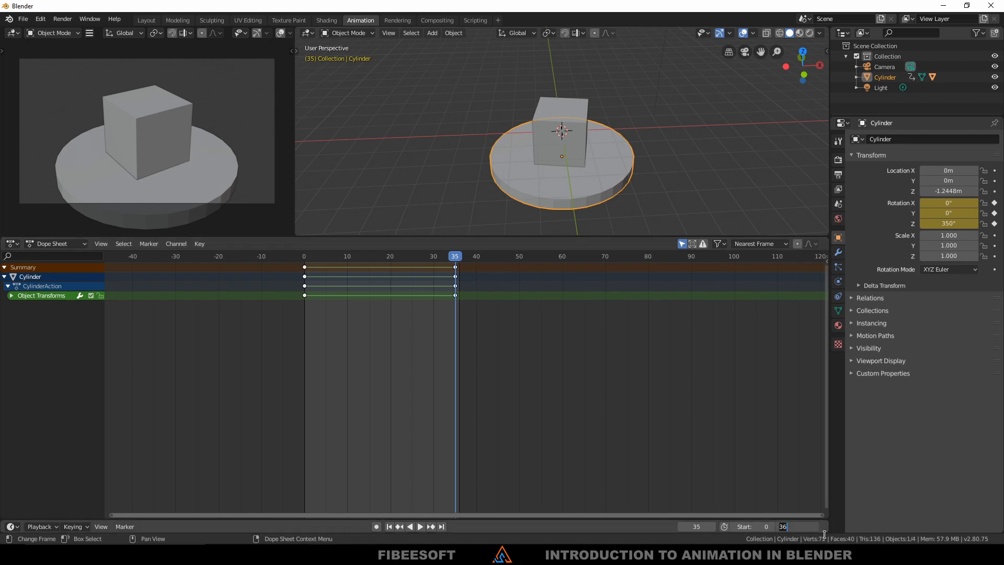
{"action": "key", "text": "BackSpace"}
{"action": "key", "text": "BackSpace"}
{"action": "type", "text": "35"}
{"action": "key", "text": "Return"}
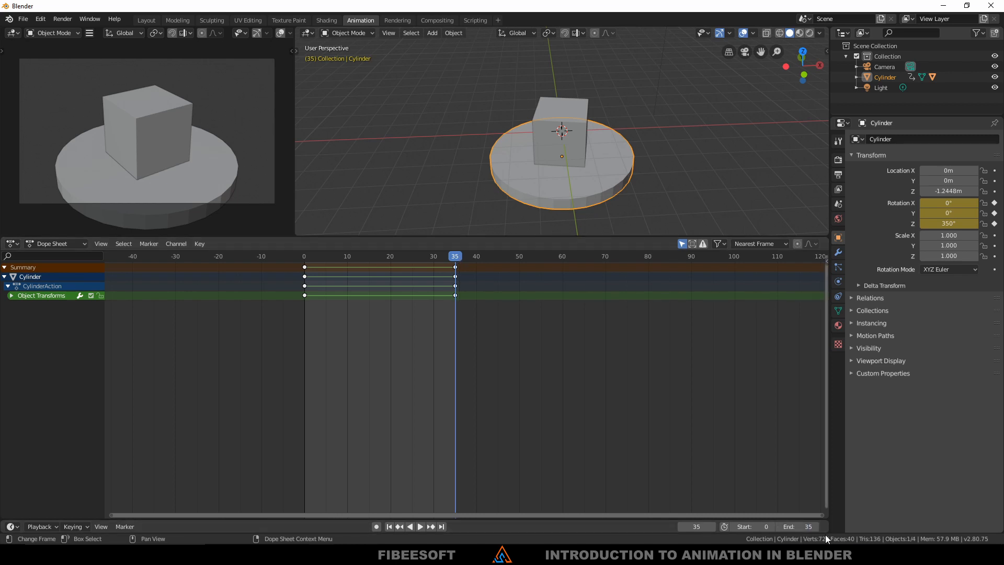
Play the animation over frames 0 to 35 twice to check whether the rotation loops seamlessly.
{"action": "key", "text": "space"}
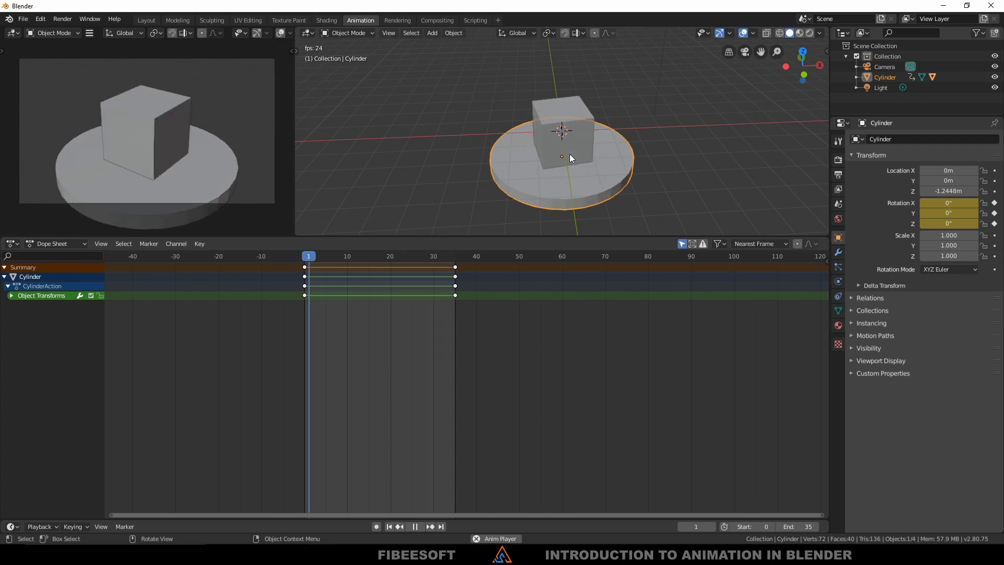
{"action": "key", "text": "space"}
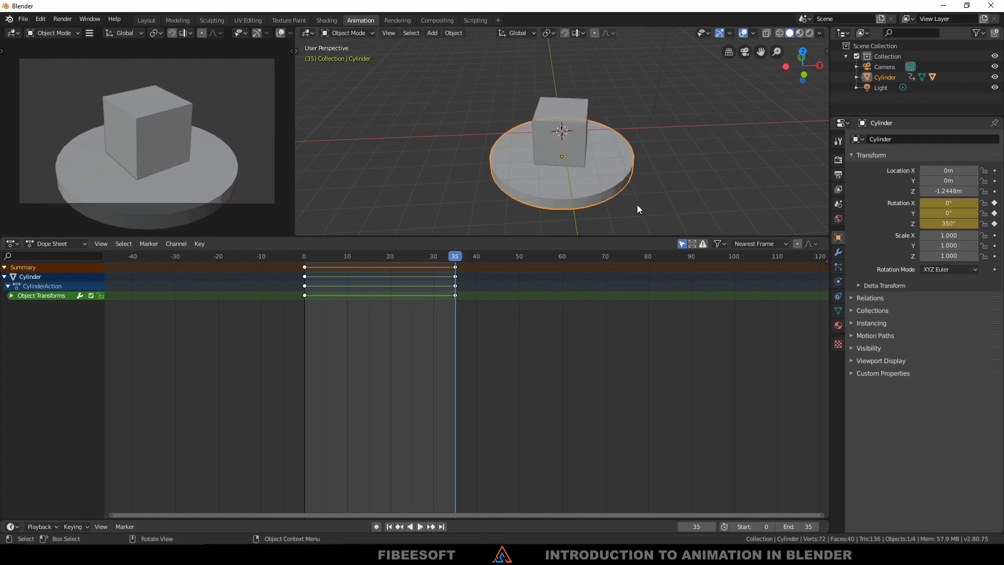
{"action": "key", "text": "space"}
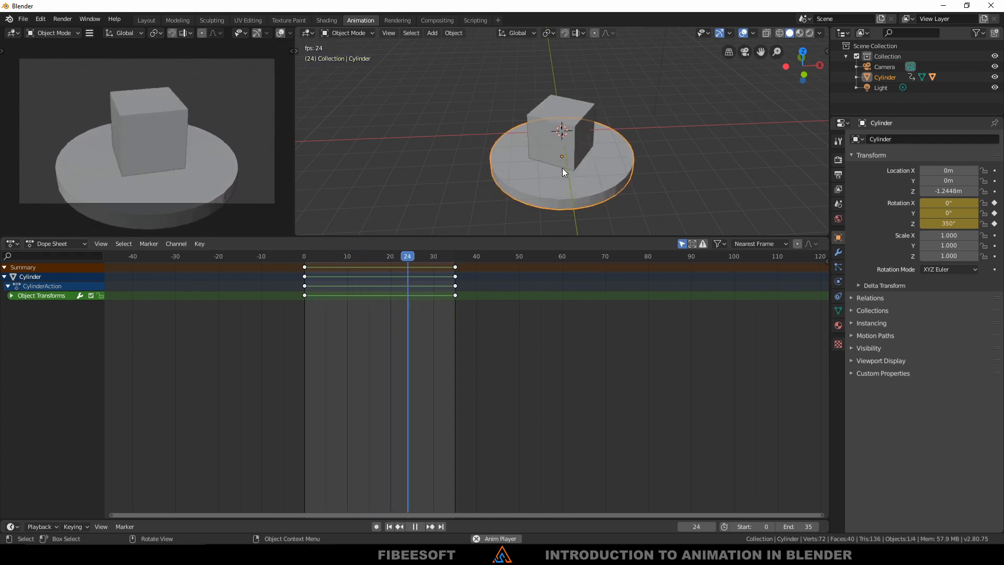
{"action": "key", "text": "space"}
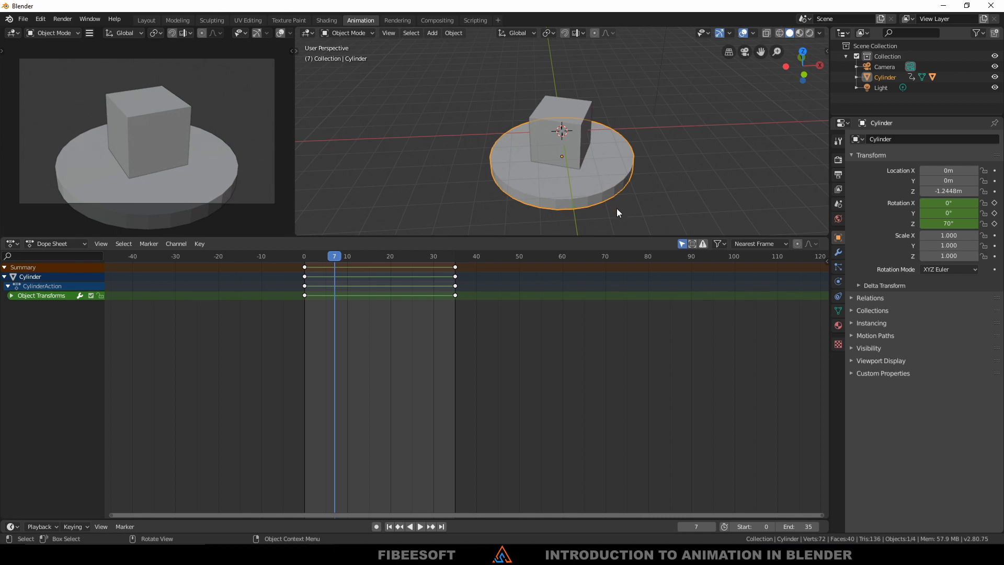
Edit the cylinder's mesh and inset its top face inward to about the base of the cube.
{"action": "key", "text": "Tab"}
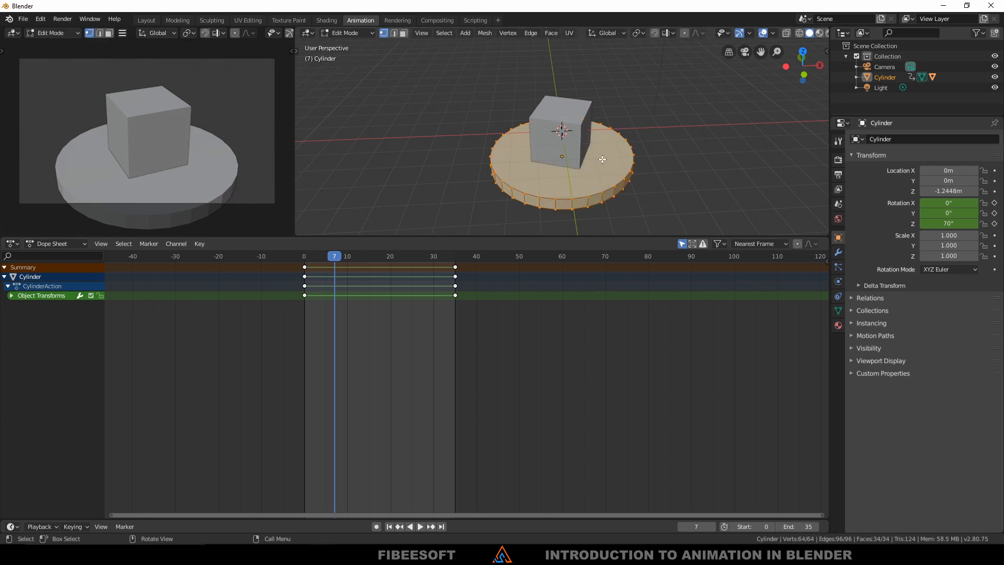
{"action": "left_click", "coordinate": [591, 196]}
{"action": "left_click", "coordinate": [584, 197], "text": "alt"}
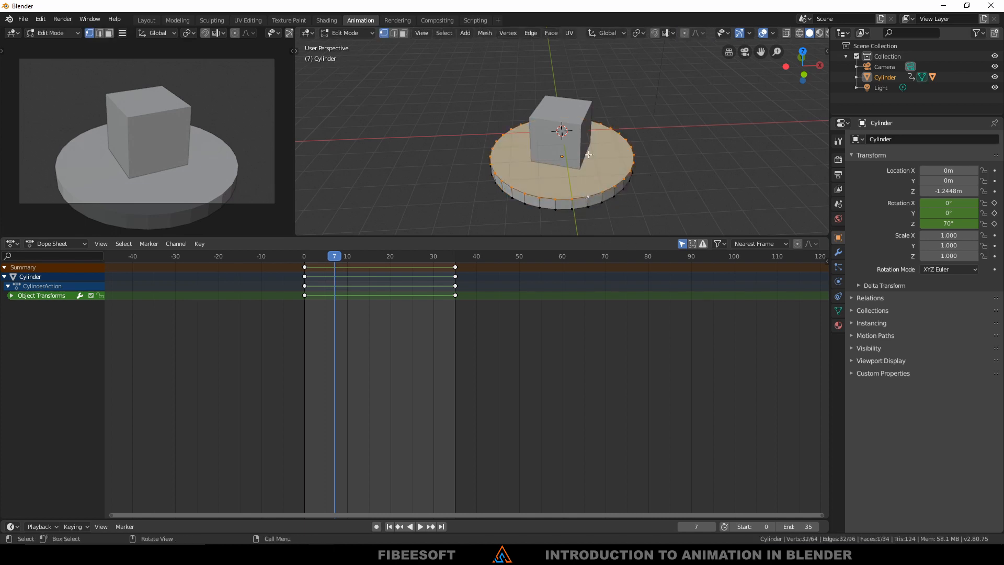
{"action": "key", "text": "i"}
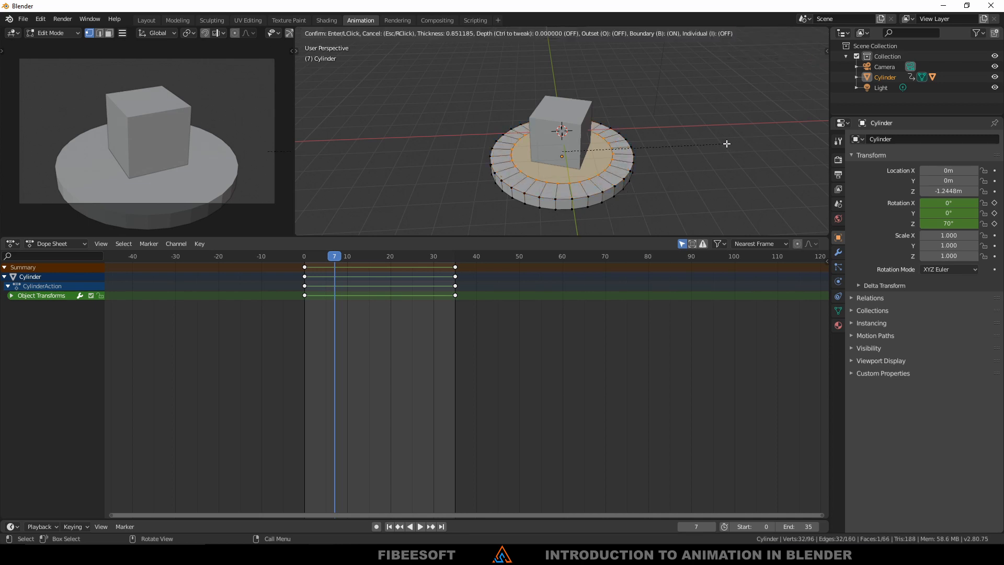
{"action": "left_click", "coordinate": [707, 143]}
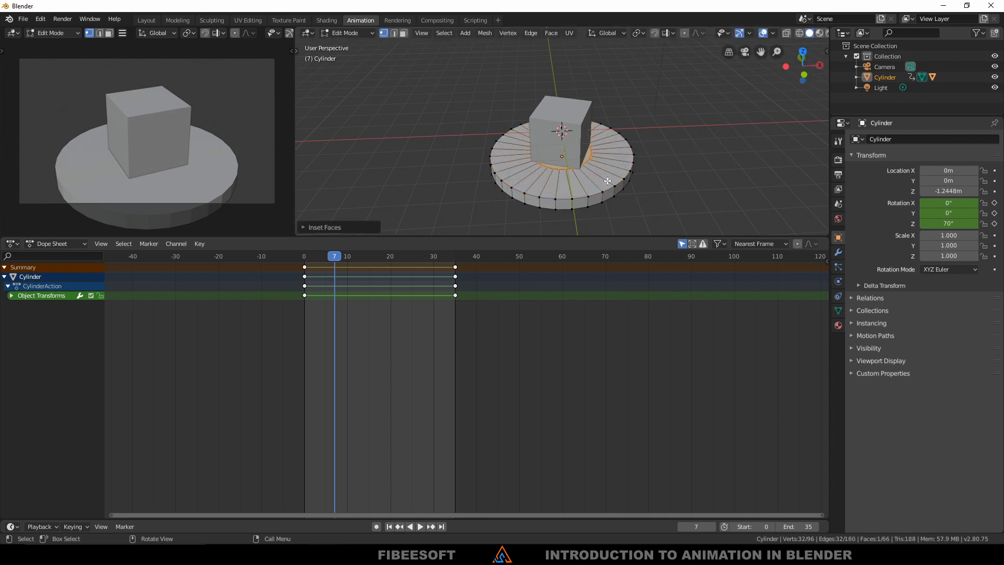
Select the whole ring of inset faces on the cylinder's top in face selection mode.
{"action": "key", "text": "3"}
{"action": "left_click", "coordinate": [608, 166]}
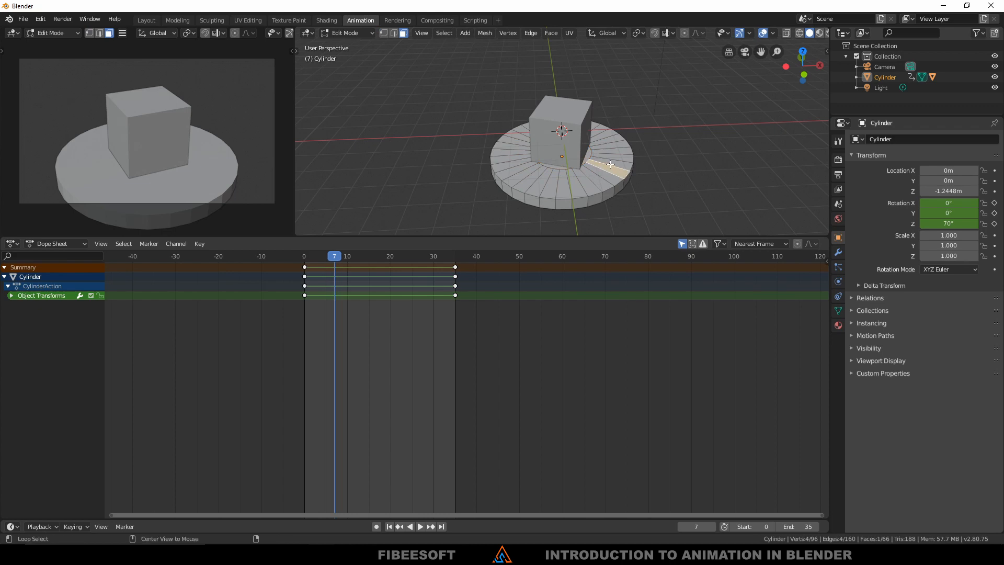
{"action": "left_click", "coordinate": [610, 165], "text": "alt"}
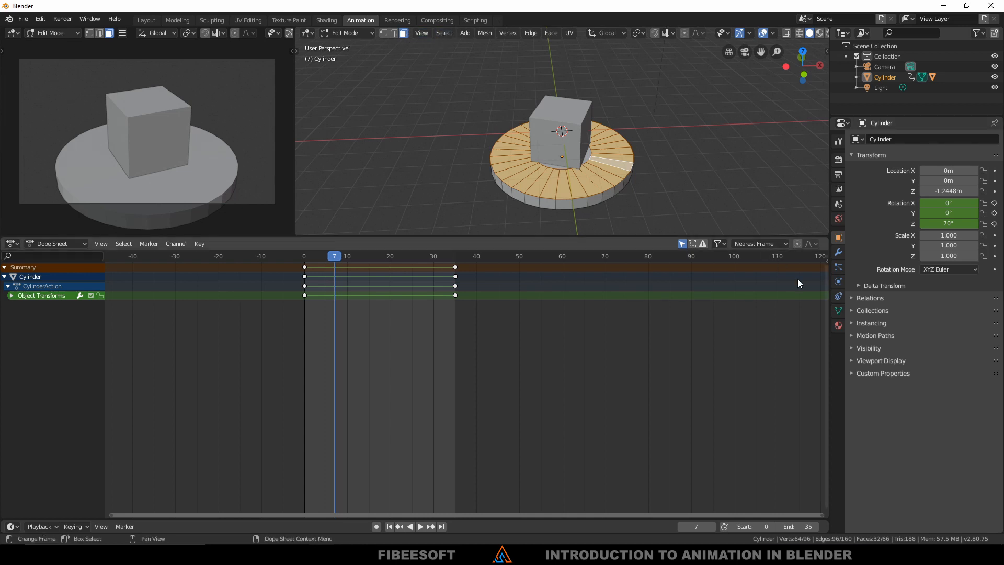
Give the cylinder two new materials and set the second one's base color to orange-red.
{"action": "left_click", "coordinate": [838, 324]}
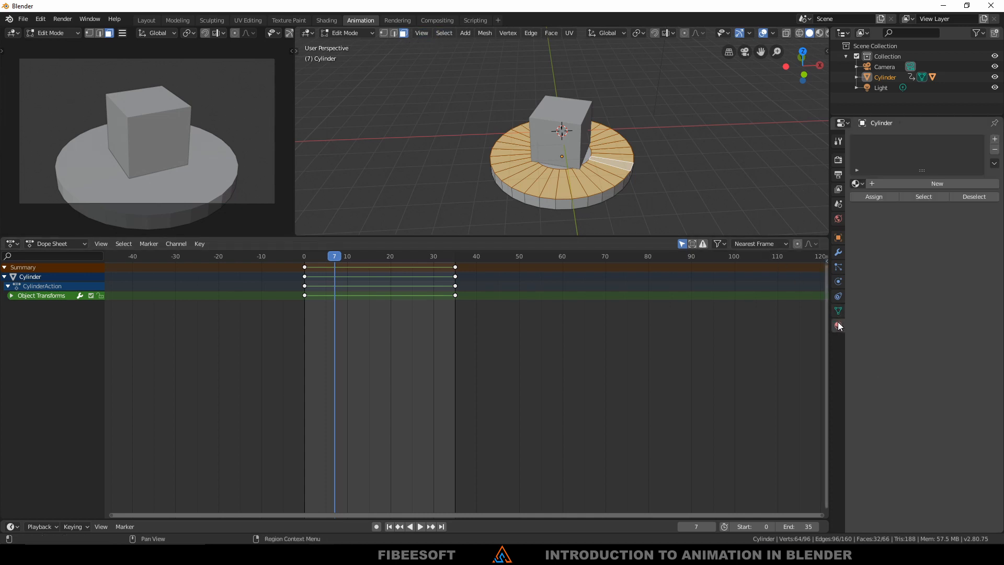
{"action": "left_click", "coordinate": [908, 183]}
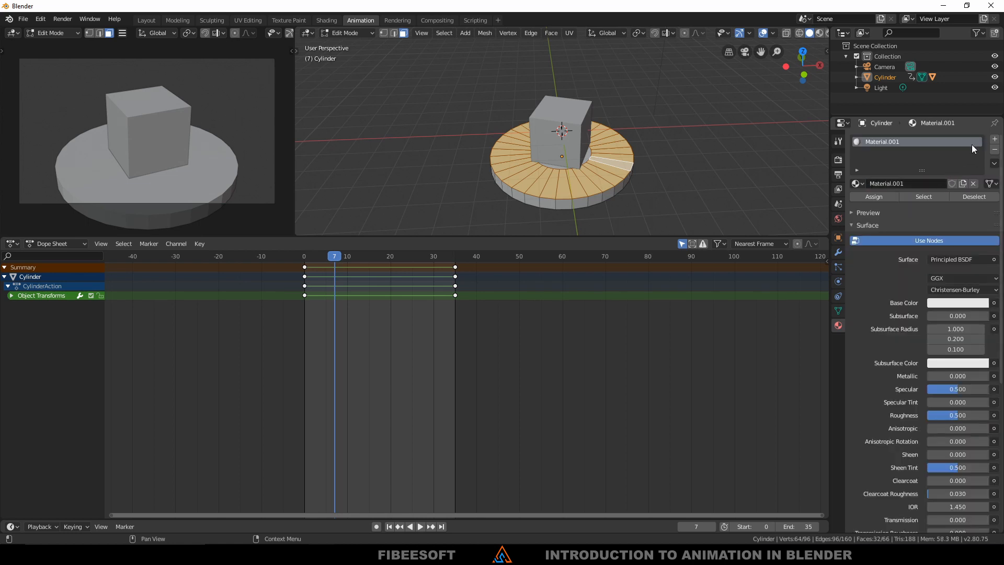
{"action": "left_click", "coordinate": [995, 139]}
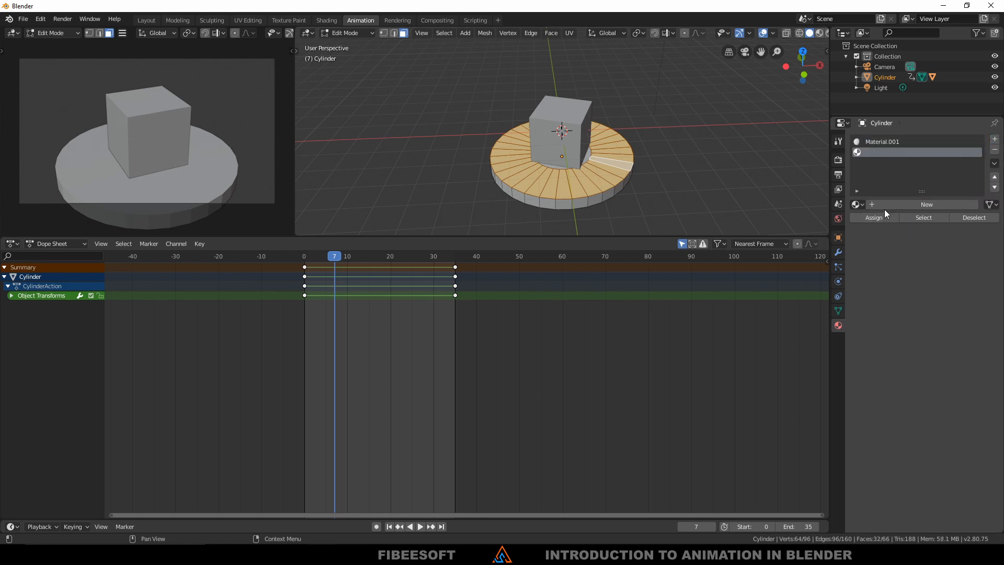
{"action": "left_click", "coordinate": [898, 205]}
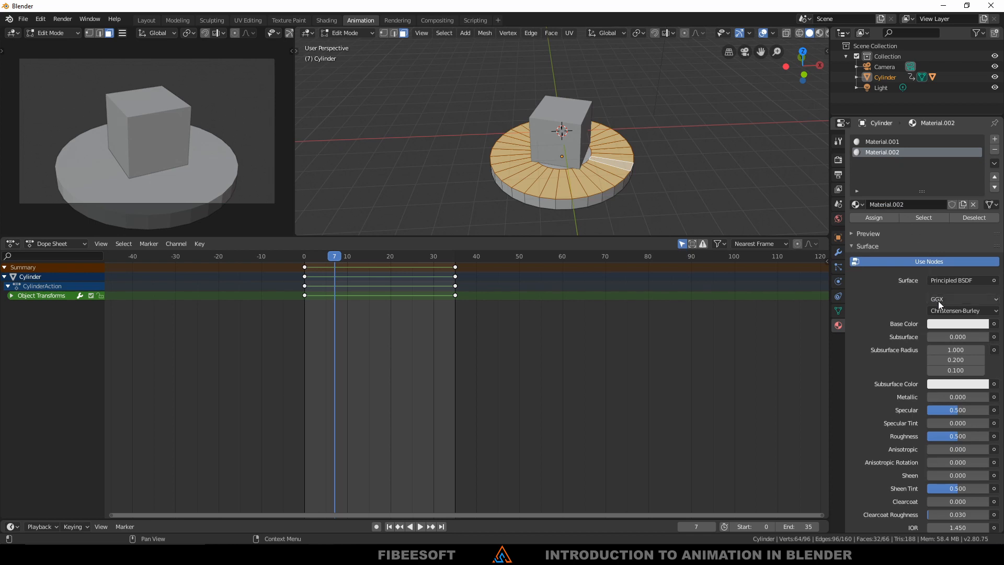
{"action": "left_click", "coordinate": [952, 324]}
{"action": "left_click", "coordinate": [931, 243]}
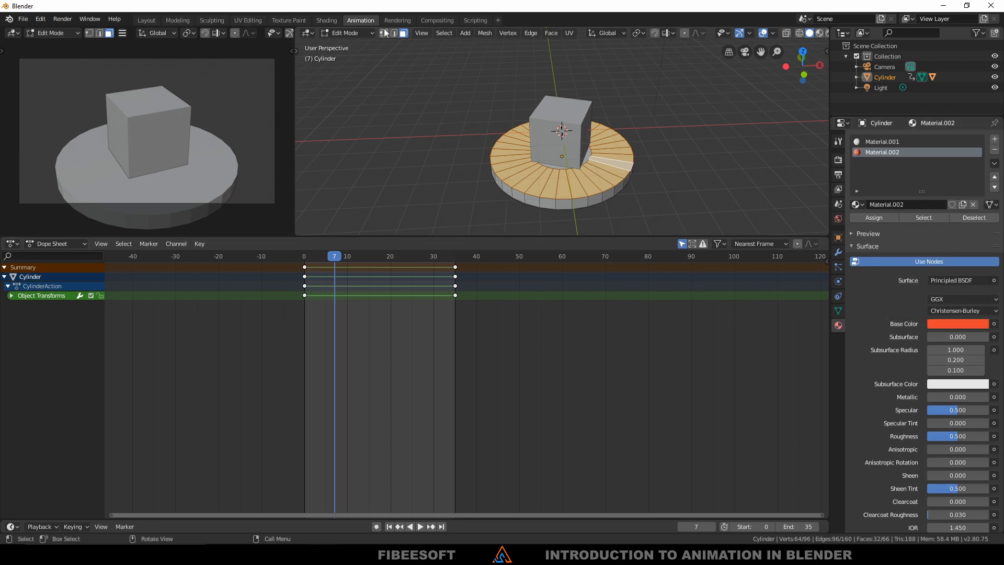
Apply Checker Deselect to the ring, assign Material.002 to the remaining alternate faces and return to Object Mode.
{"action": "left_click", "coordinate": [445, 34]}
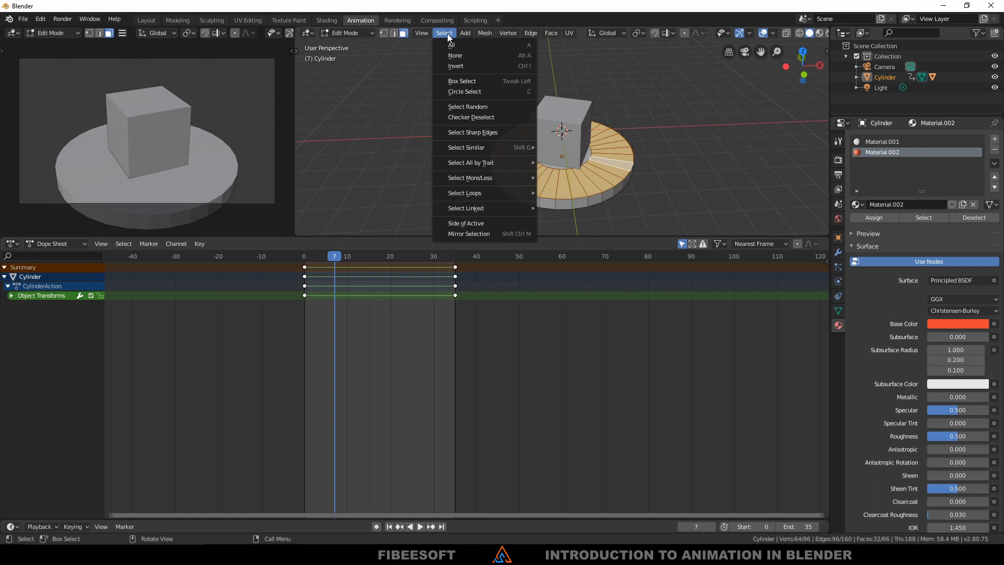
{"action": "left_click", "coordinate": [481, 121]}
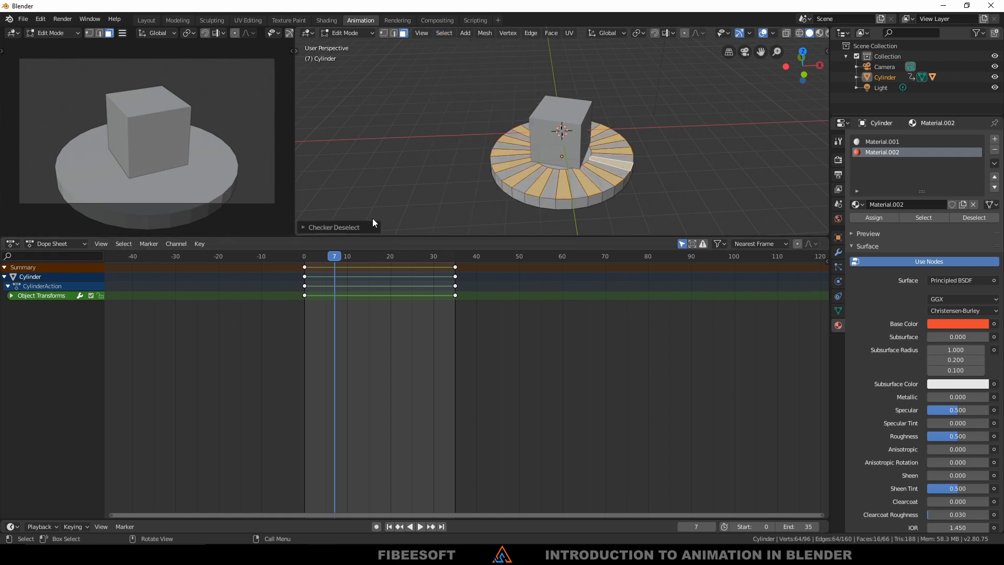
{"action": "left_click", "coordinate": [879, 220]}
{"action": "key", "text": "Tab"}
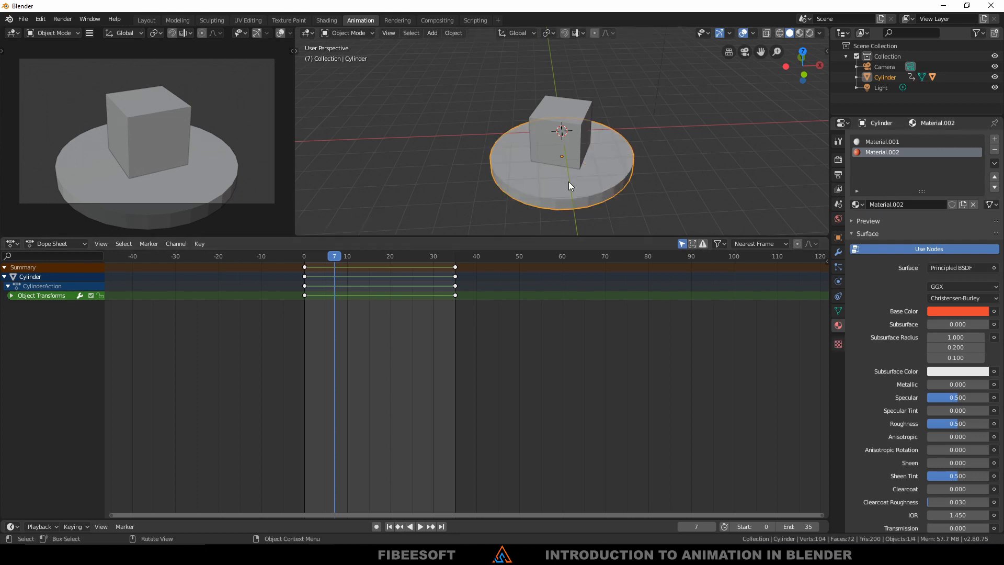
Show the main viewport in material preview shading and play the animation to examine the striped platform's rotation.
{"action": "left_click", "coordinate": [799, 33]}
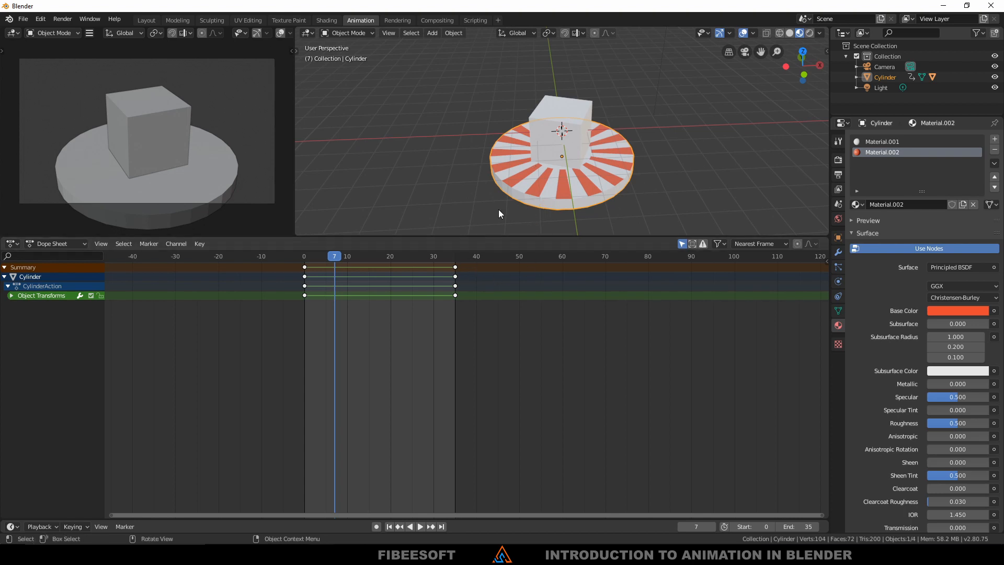
{"action": "key", "text": "space"}
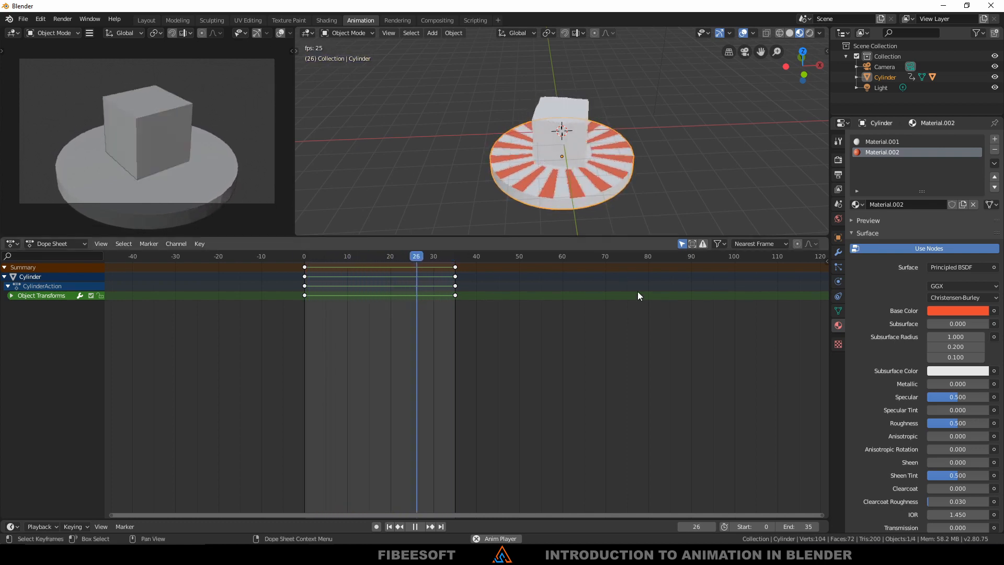
{"action": "key", "text": "space"}
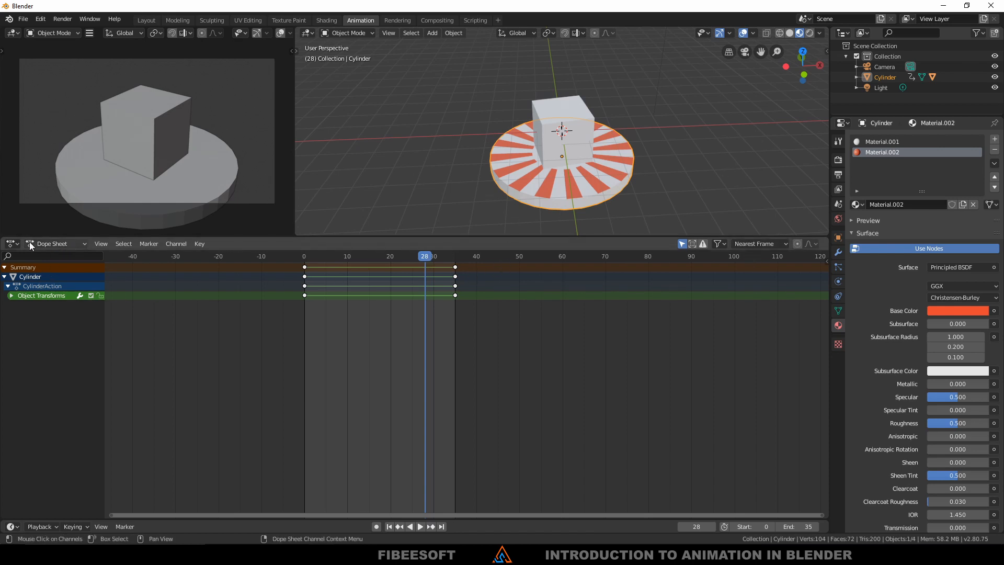
Change the Dope Sheet area to the Graph Editor and select all of the cylinder's rotation keyframes.
{"action": "left_click", "coordinate": [13, 245]}
{"action": "left_click", "coordinate": [139, 316]}
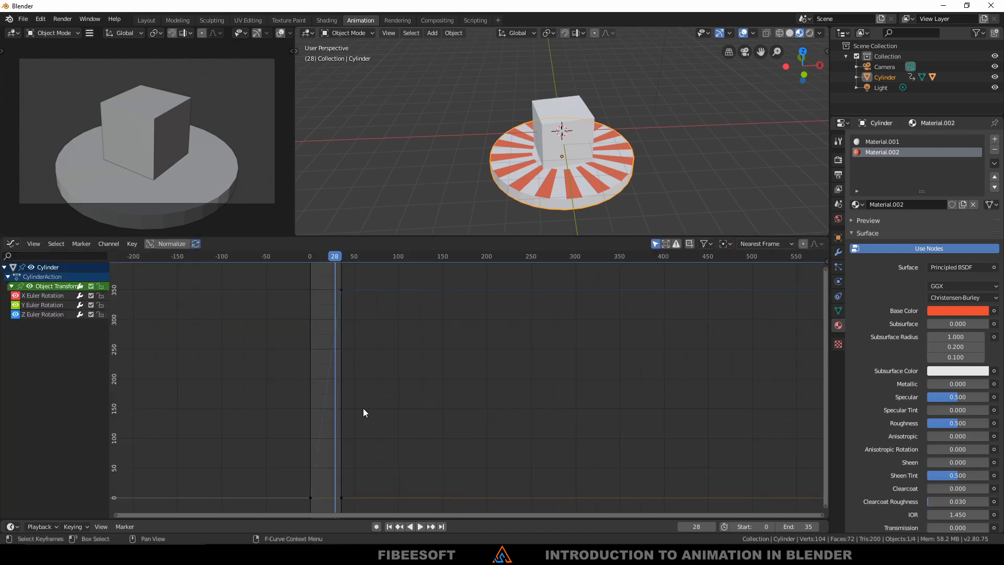
{"action": "left_click_drag", "start_coordinate": [353, 283], "coordinate": [291, 503]}
Set the selected rotation keyframes' interpolation to Constant and play the animation from frame 0.
{"action": "right_click", "coordinate": [340, 290]}
{"action": "mouse_move", "coordinate": [341, 287]}
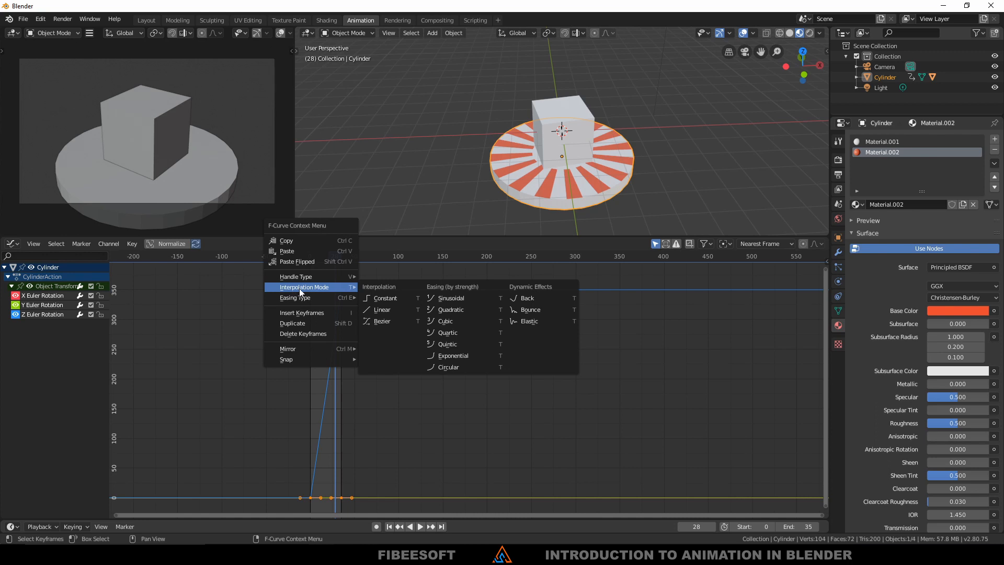
{"action": "left_click", "coordinate": [388, 298]}
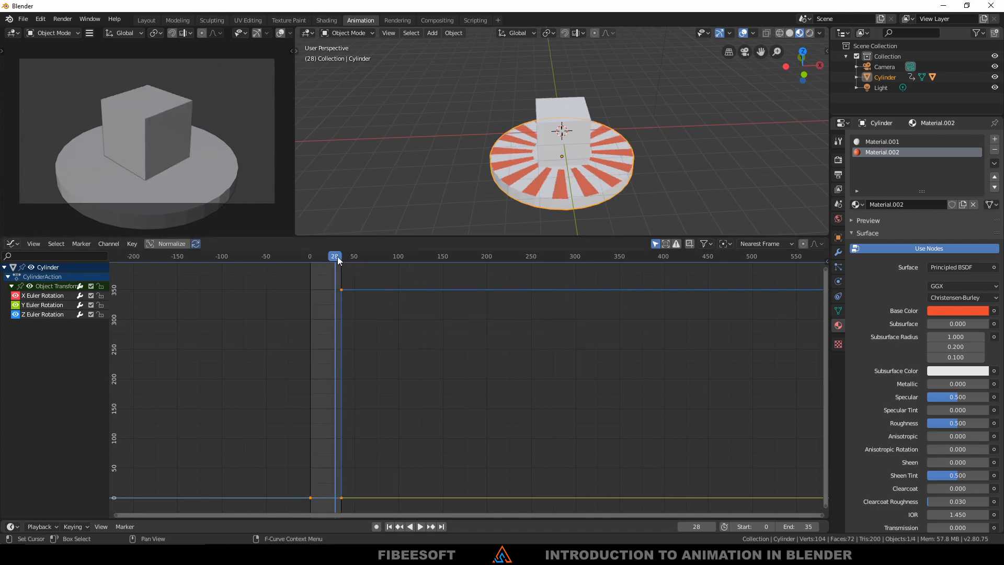
{"action": "left_click_drag", "start_coordinate": [337, 256], "coordinate": [311, 269]}
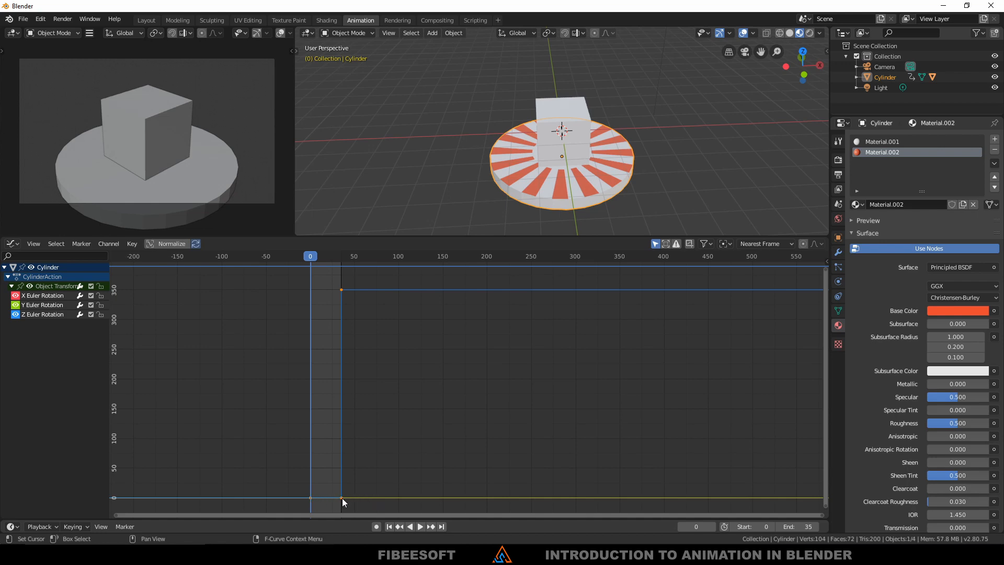
{"action": "scroll", "coordinate": [307, 452], "scroll_direction": "down", "scroll_amount": 2}
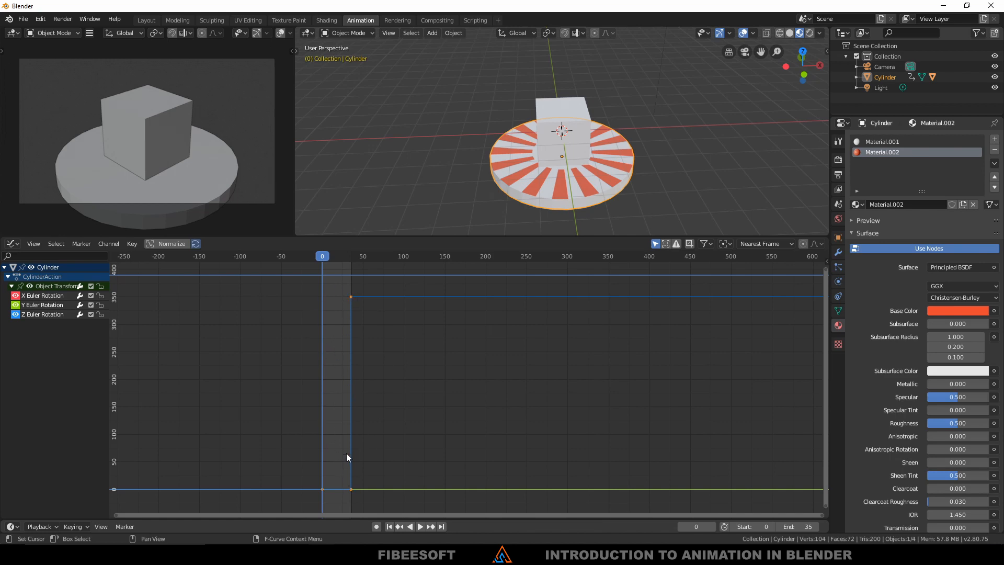
{"action": "key", "text": "space"}
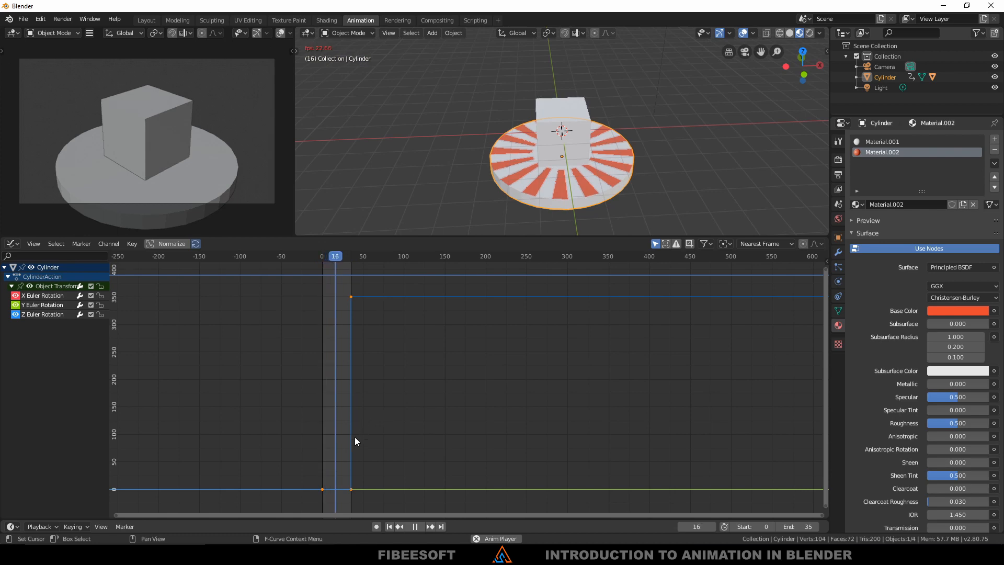
{"action": "key", "text": "space"}
Change the selected rotation keyframes' interpolation mode to Linear.
{"action": "right_click", "coordinate": [353, 298]}
{"action": "mouse_move", "coordinate": [353, 298]}
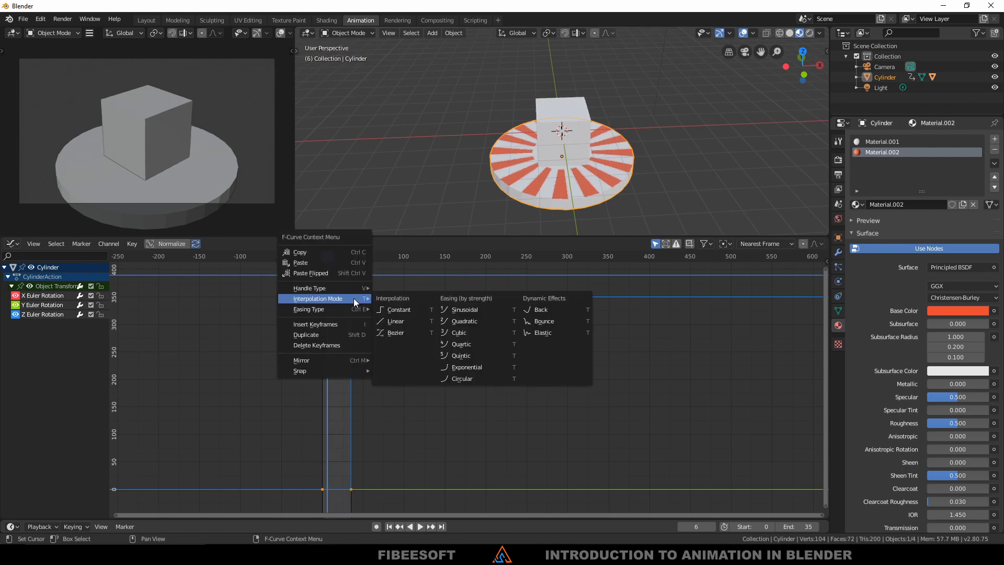
{"action": "left_click", "coordinate": [399, 325]}
Switch the selected rotation keyframes to Bezier interpolation and play the animation to examine the easing.
{"action": "right_click", "coordinate": [353, 296]}
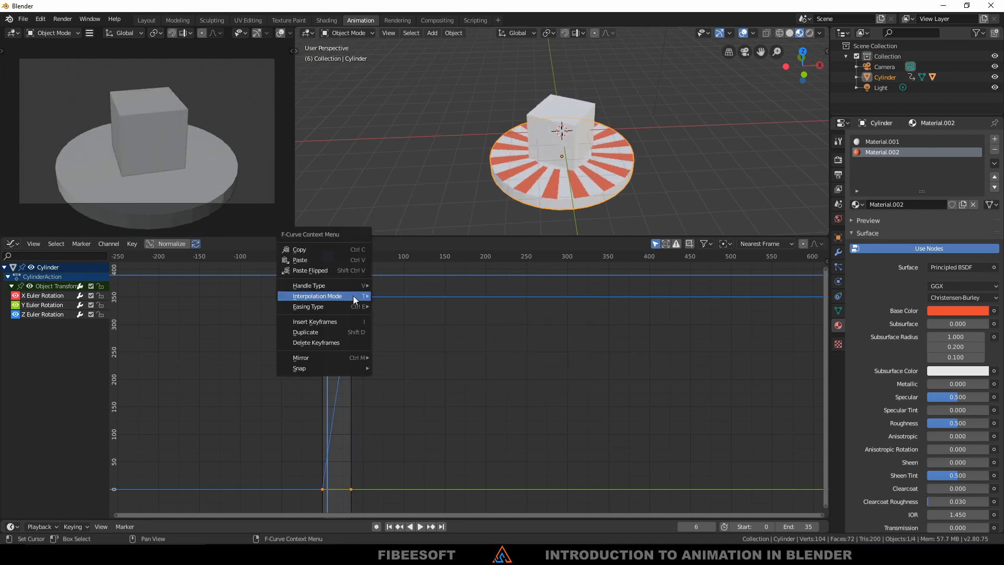
{"action": "mouse_move", "coordinate": [347, 293]}
{"action": "left_click", "coordinate": [399, 330]}
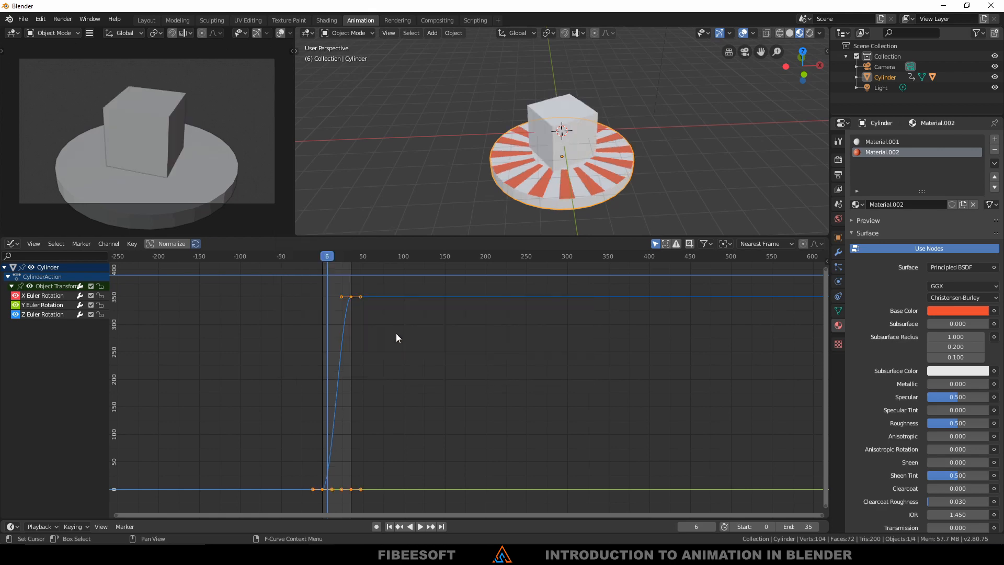
{"action": "key", "text": "space"}
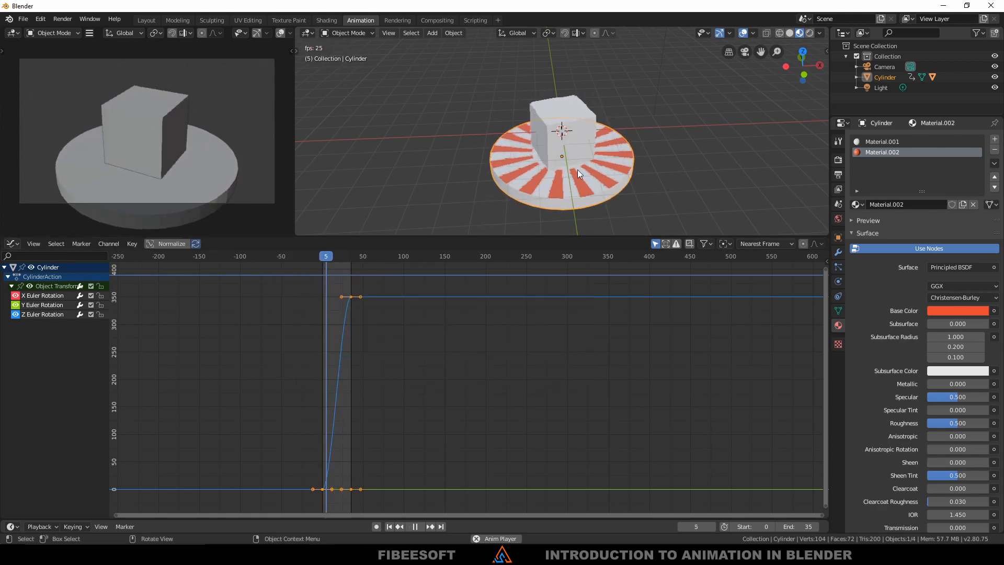
{"action": "key", "text": "space"}
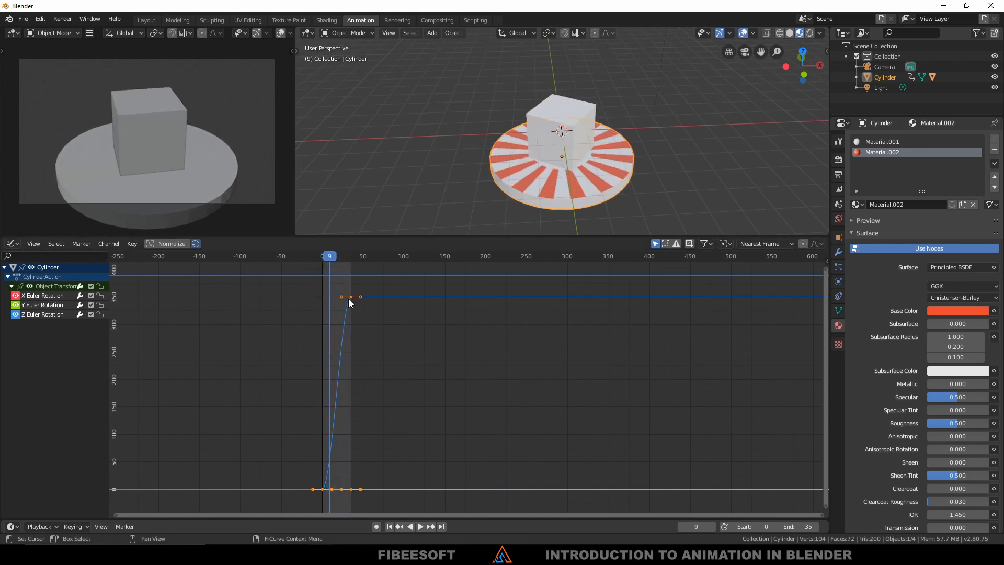
Set the rotation keyframes' interpolation back to Linear and play the animation to check for constant speed.
{"action": "right_click", "coordinate": [348, 297]}
{"action": "mouse_move", "coordinate": [348, 297]}
{"action": "left_click", "coordinate": [392, 320]}
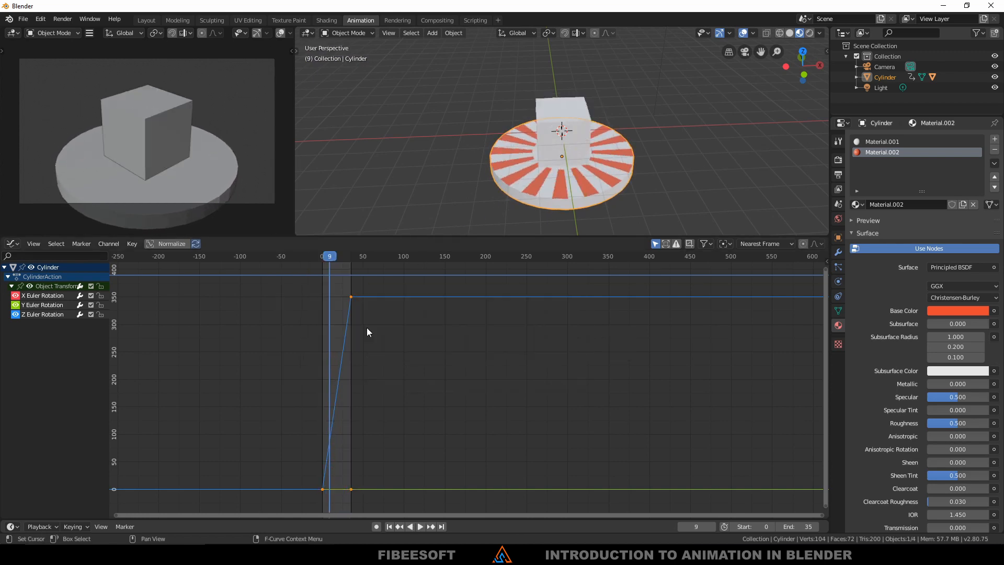
{"action": "key", "text": "space"}
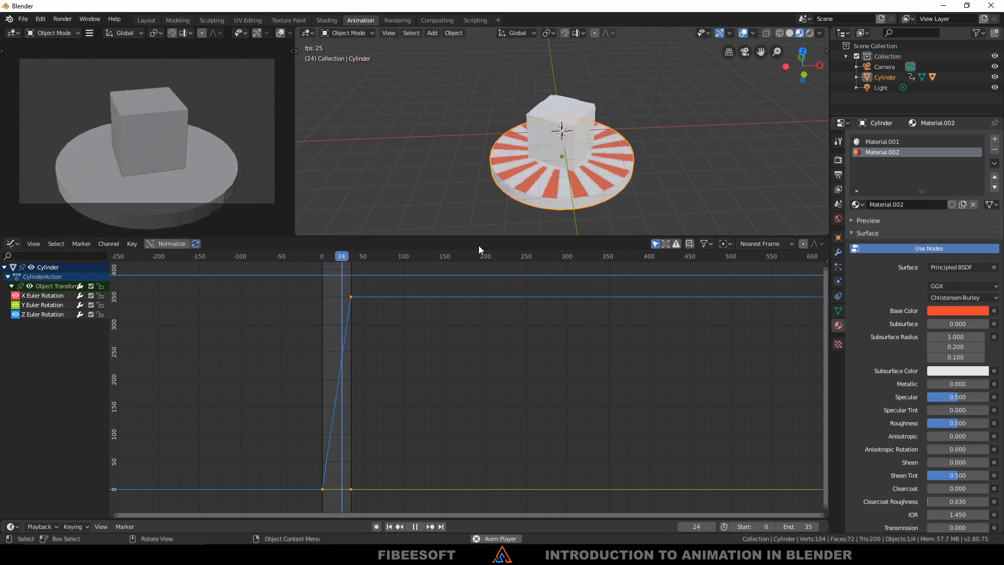
{"action": "key", "text": "space"}
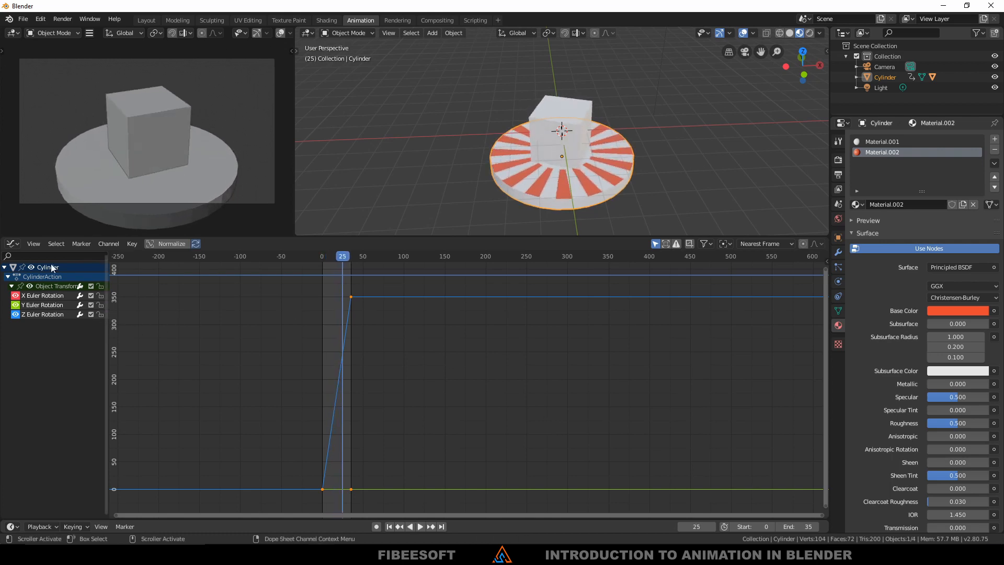
Switch the Graph Editor area to the Dope Sheet and move the cylinder's end rotation keyframes to frame 80.
{"action": "left_click", "coordinate": [12, 246]}
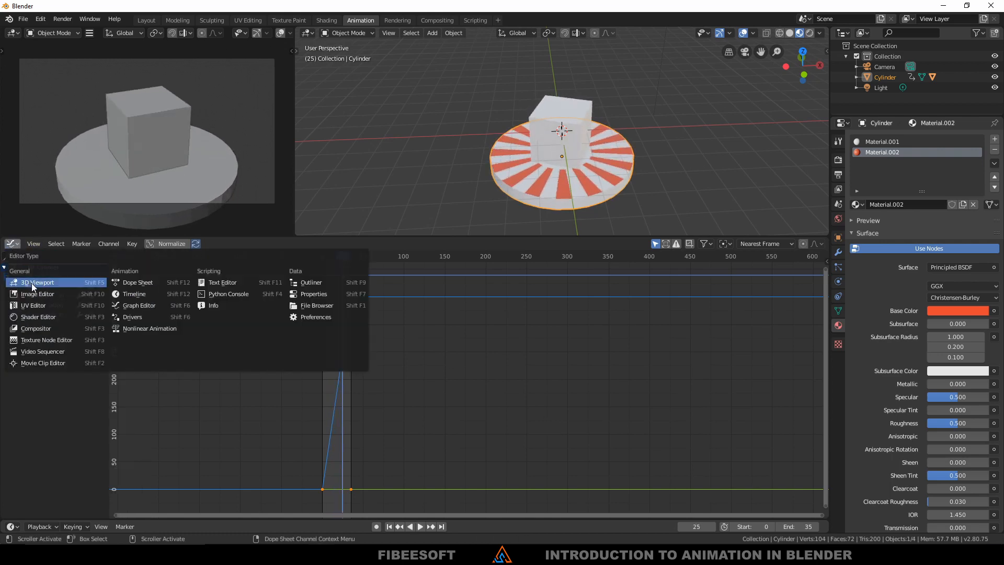
{"action": "left_click", "coordinate": [153, 285]}
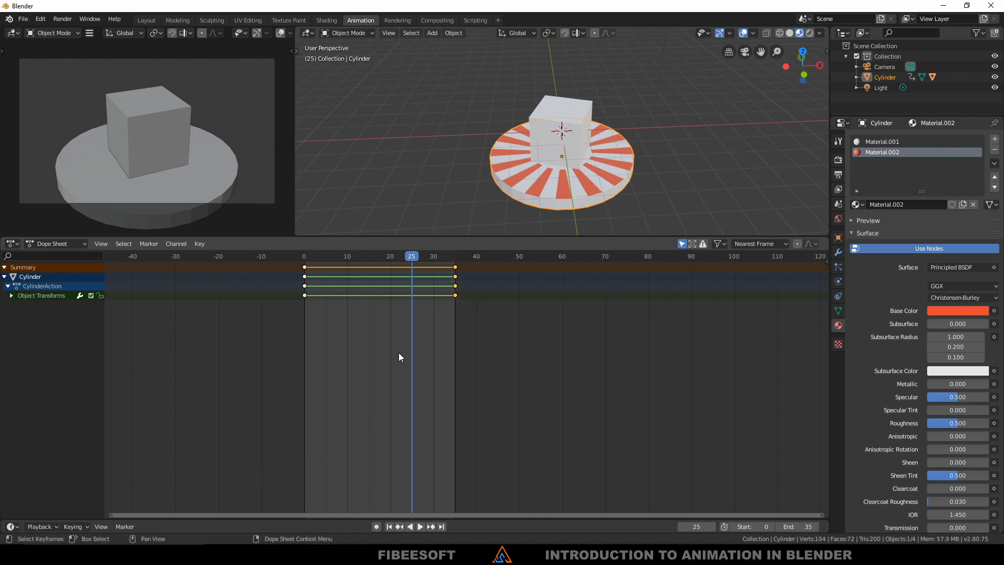
{"action": "key", "text": "g"}
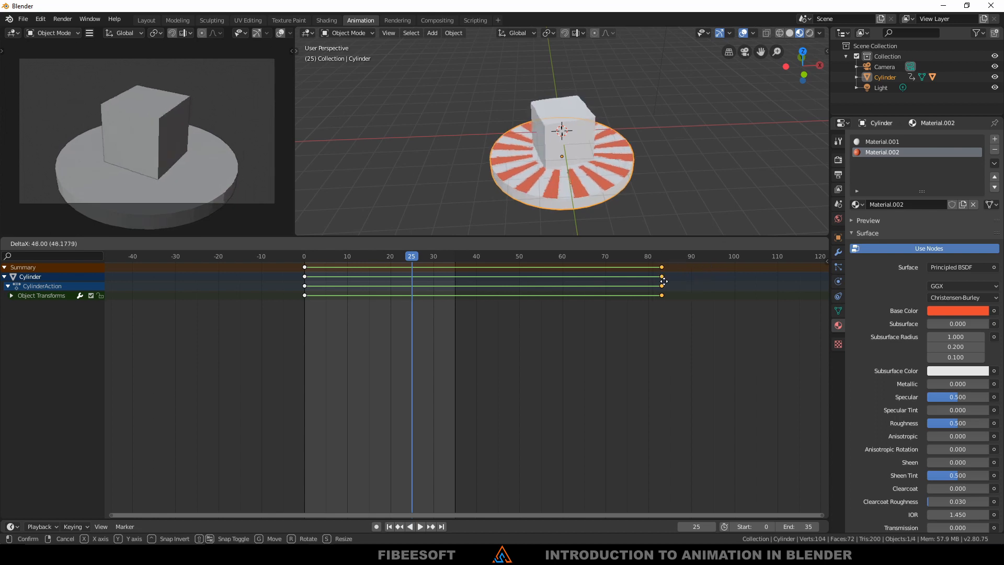
{"action": "left_click", "coordinate": [653, 295]}
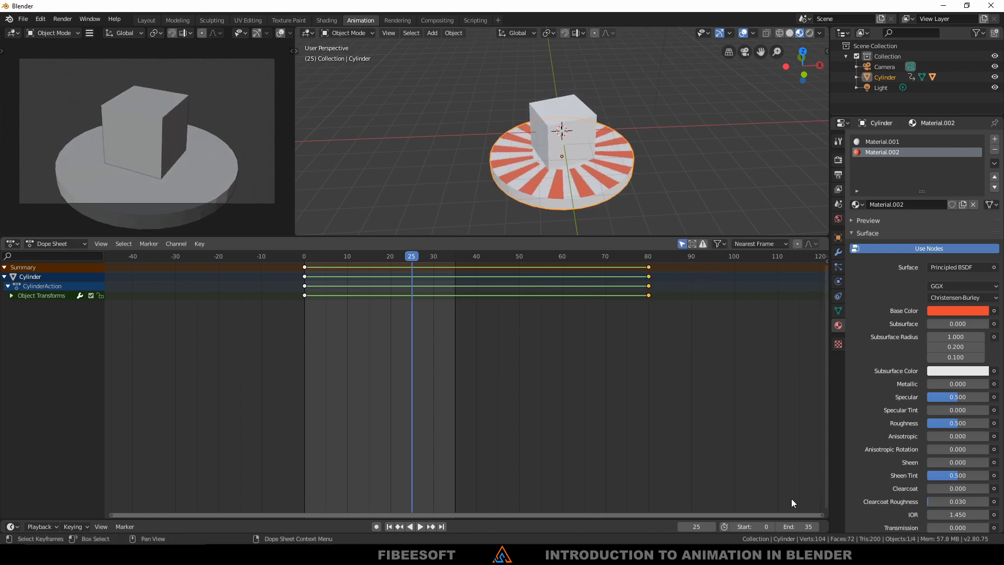
Set the scene's end frame to 80 and play the animation from frame 0.
{"action": "type", "text": "80"}
{"action": "key", "text": "Return"}
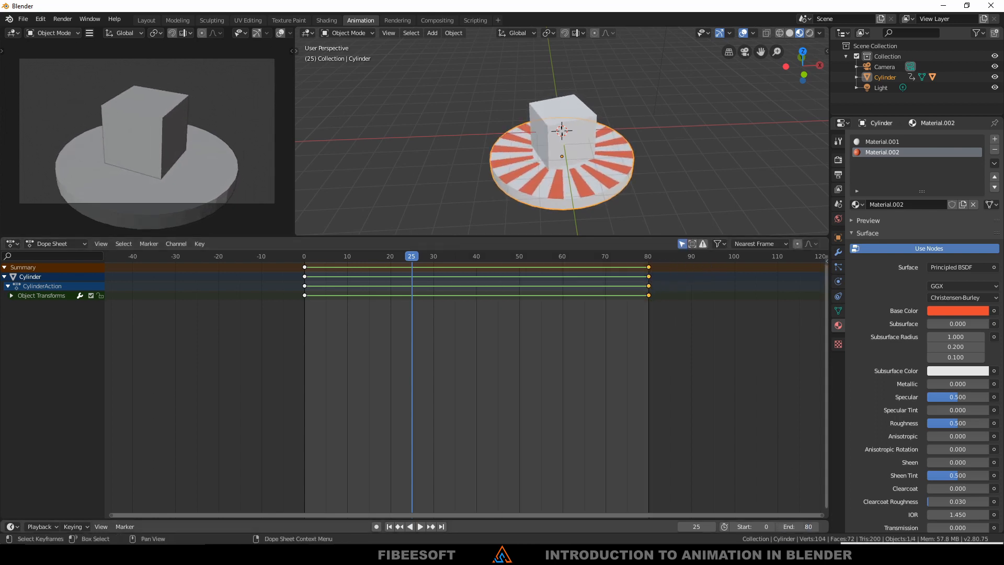
{"action": "left_click", "coordinate": [305, 257]}
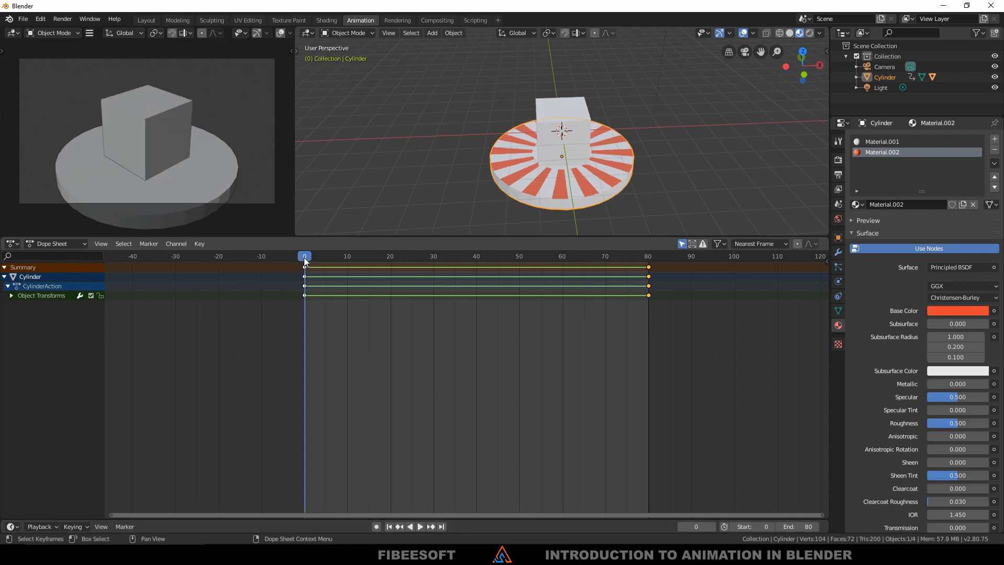
{"action": "key", "text": "space"}
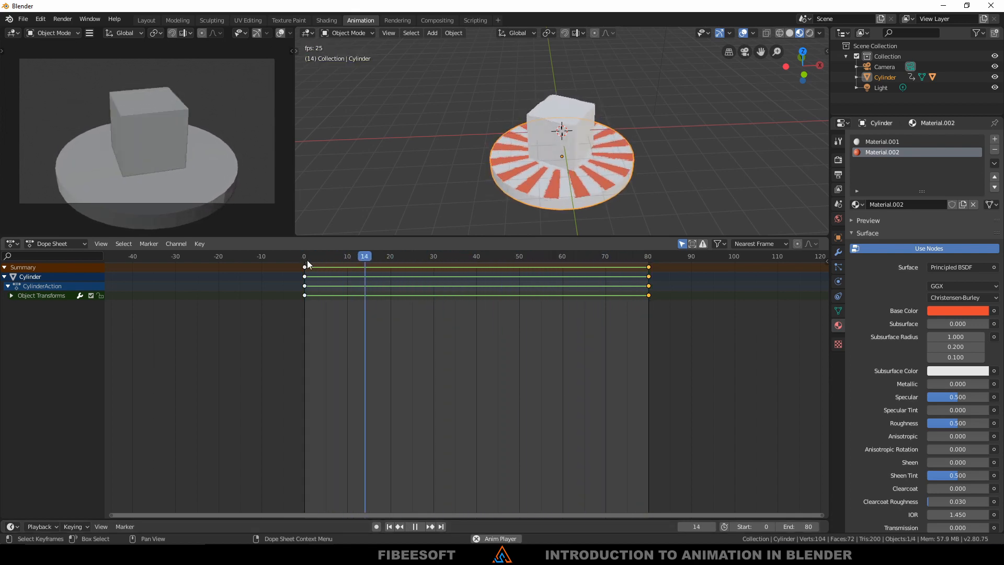
{"action": "key", "text": "space"}
Move the cylinder's end rotation keyframes to frame 10 and play the animation from the start.
{"action": "left_click_drag", "start_coordinate": [647, 295], "coordinate": [345, 320]}
{"action": "left_click", "coordinate": [348, 257]}
{"action": "key", "text": "shift+Left"}
{"action": "key", "text": "space"}
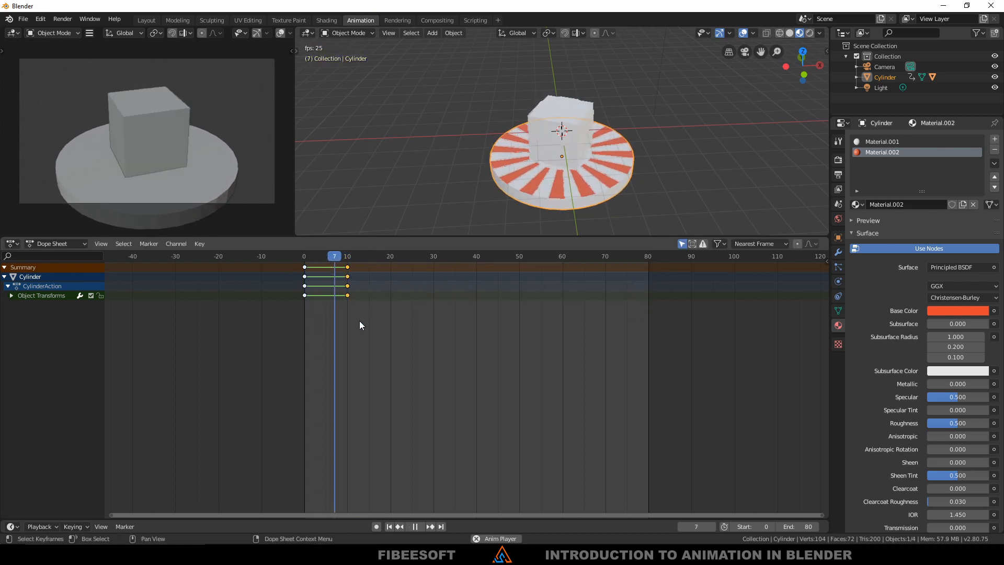
{"action": "key", "text": "space"}
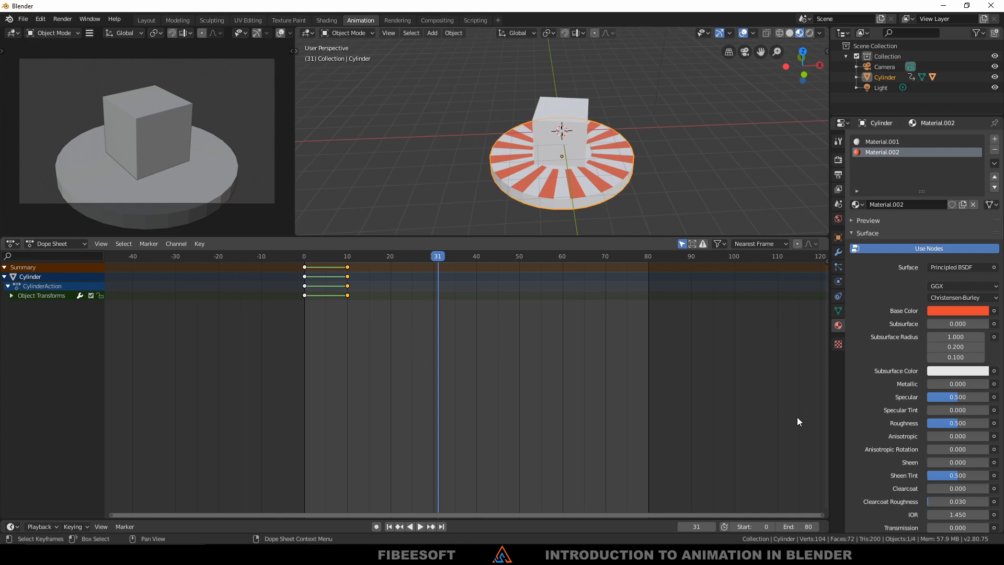
Set the scene's end frame to 10 and play the shortened rotation loop.
{"action": "left_click", "coordinate": [797, 523]}
{"action": "type", "text": "10"}
{"action": "key", "text": "Return"}
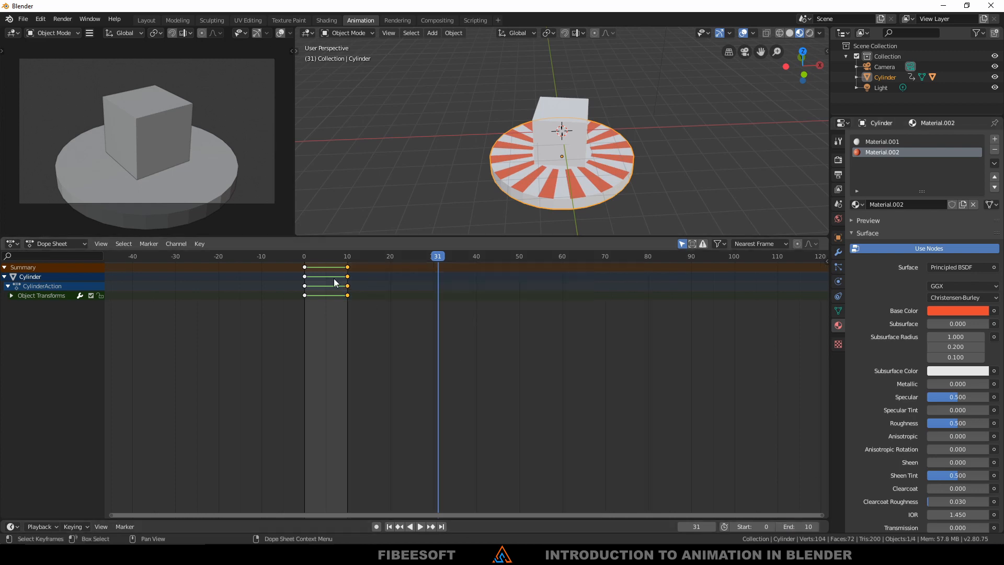
{"action": "key", "text": "space"}
{"action": "key", "text": "space"}
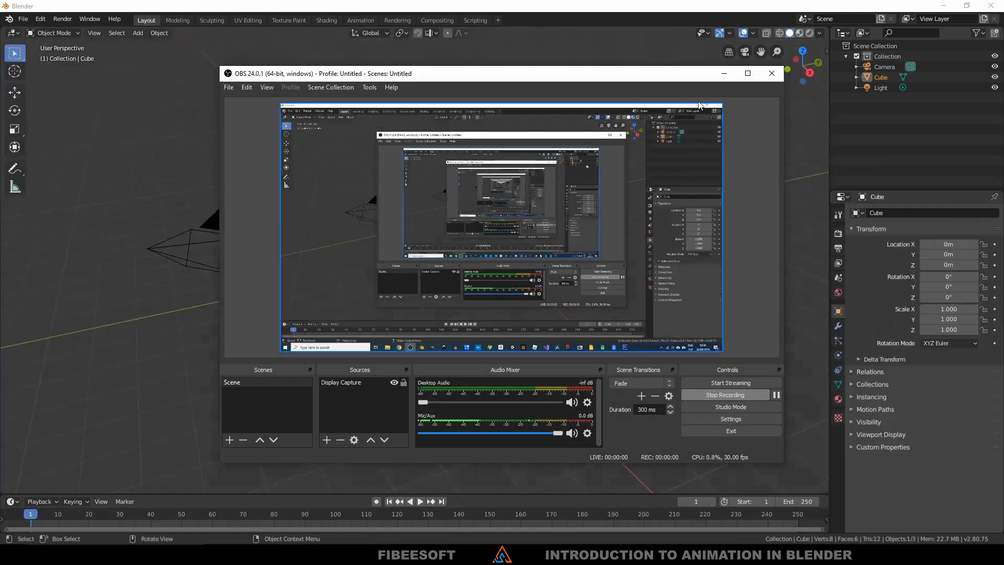
In the new scene's Animation workspace, insert a rotation keyframe on the cube at frame 1 in front view.
{"action": "left_click", "coordinate": [724, 73]}
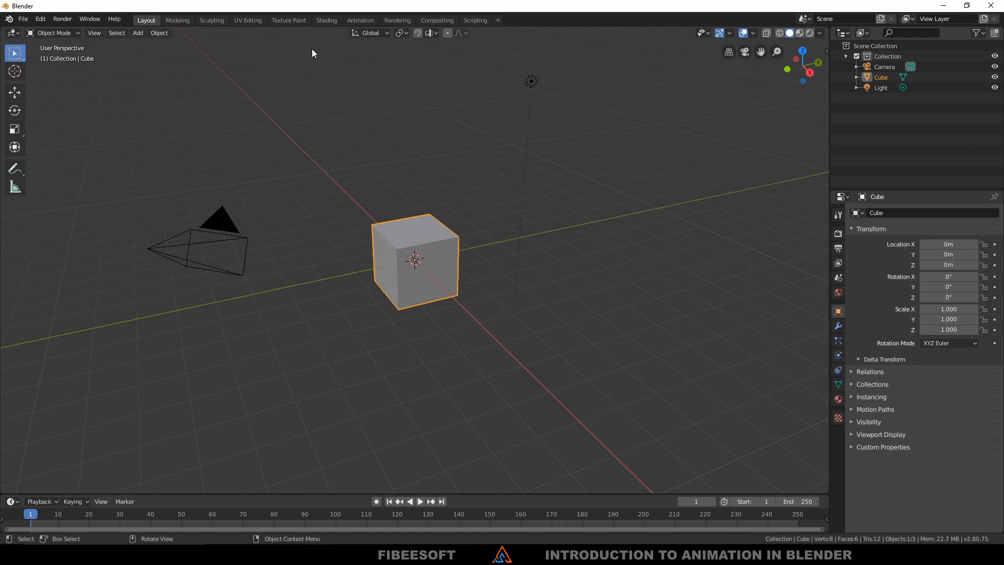
{"action": "left_click", "coordinate": [354, 21]}
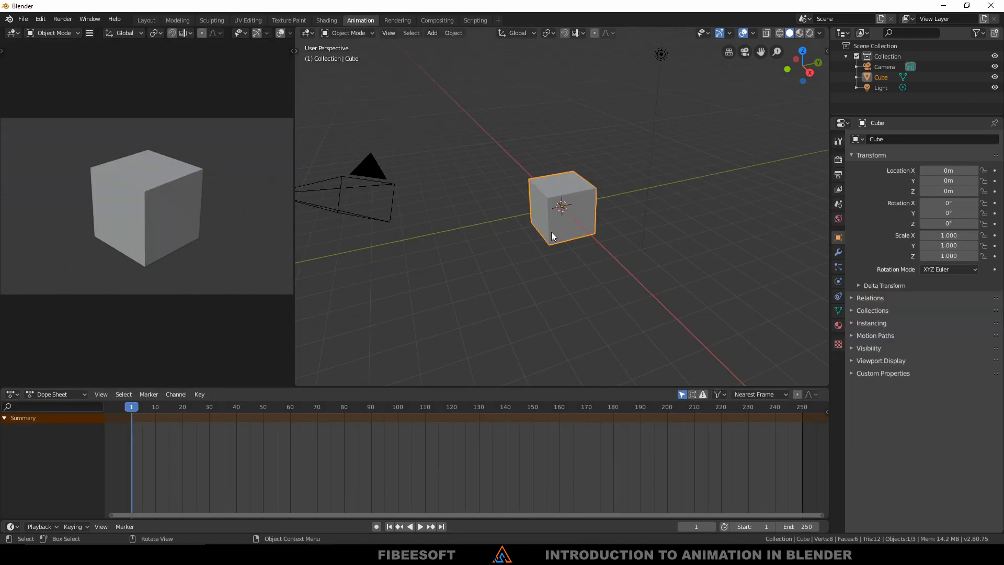
{"action": "middle_click_drag", "start_coordinate": [586, 227], "coordinate": [569, 225]}
{"action": "key", "text": "KP_1"}
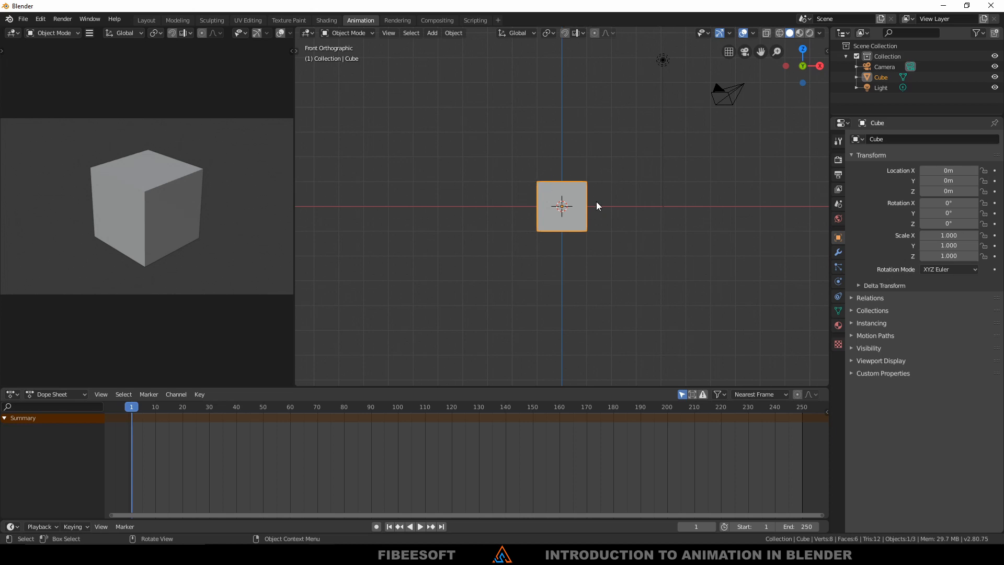
{"action": "key", "text": "i"}
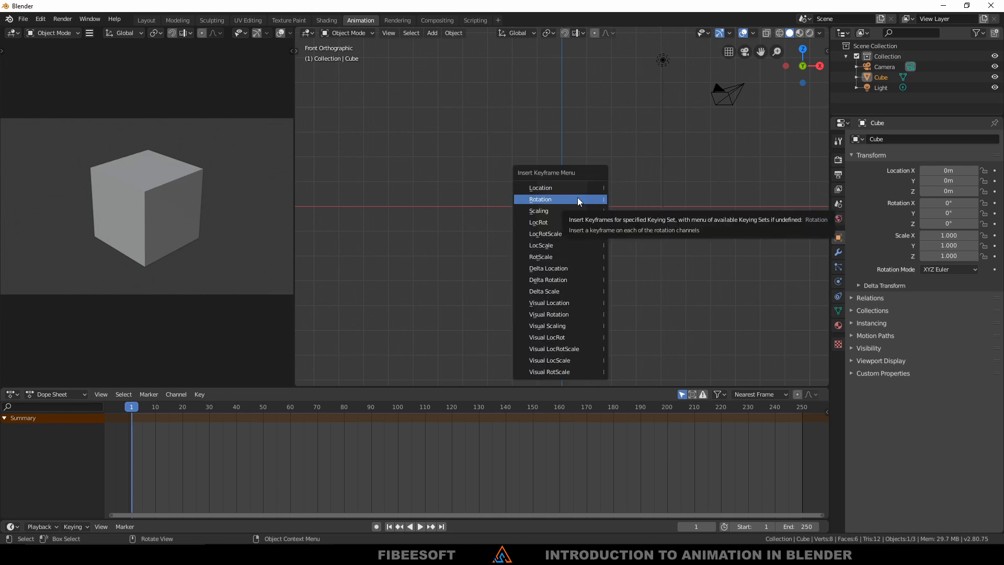
{"action": "left_click", "coordinate": [578, 199]}
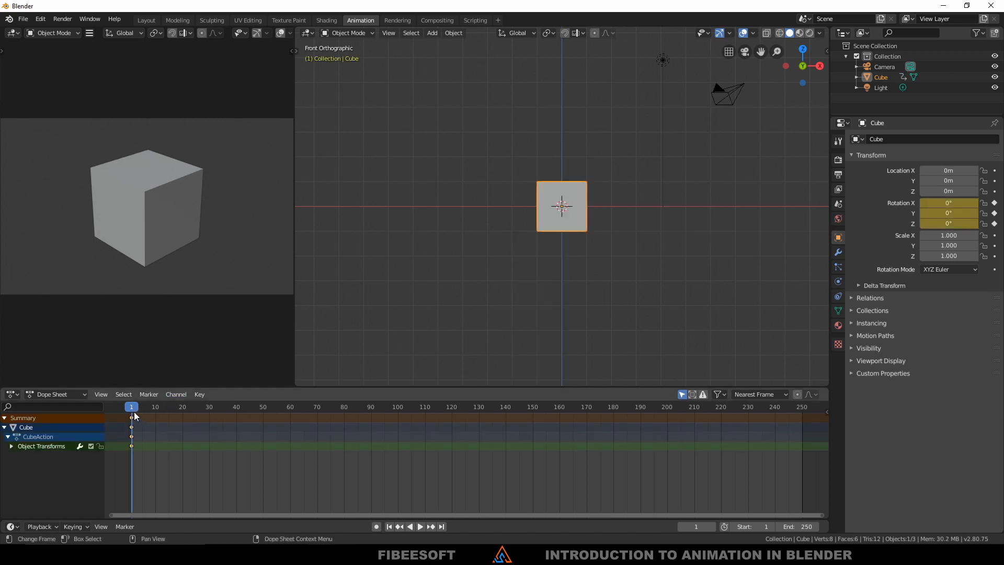
Rotate the cube to about 142° on Y at frame 20 and insert a rotation keyframe.
{"action": "left_click_drag", "start_coordinate": [134, 412], "coordinate": [183, 410]}
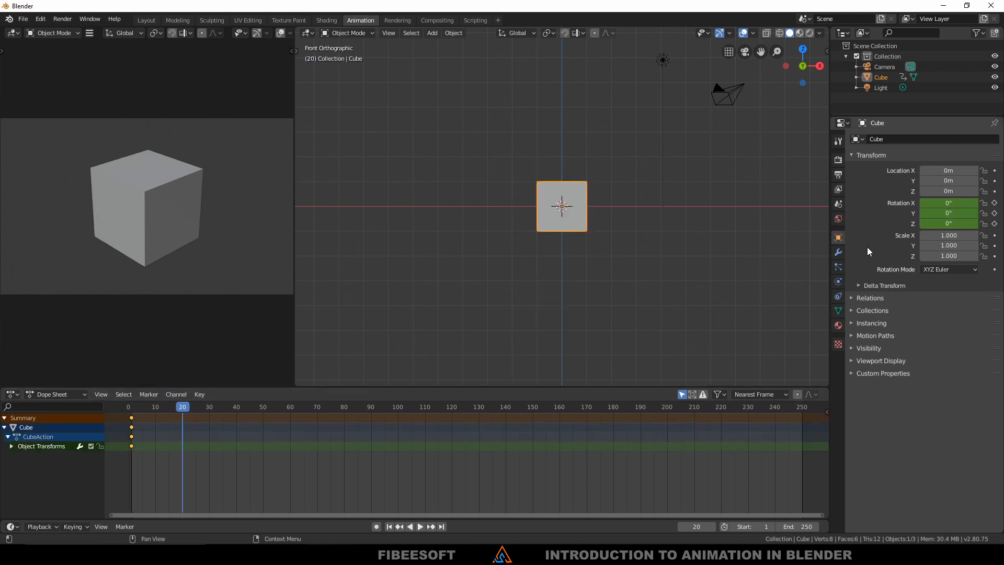
{"action": "left_click_drag", "start_coordinate": [948, 213], "coordinate": [1003, 213]}
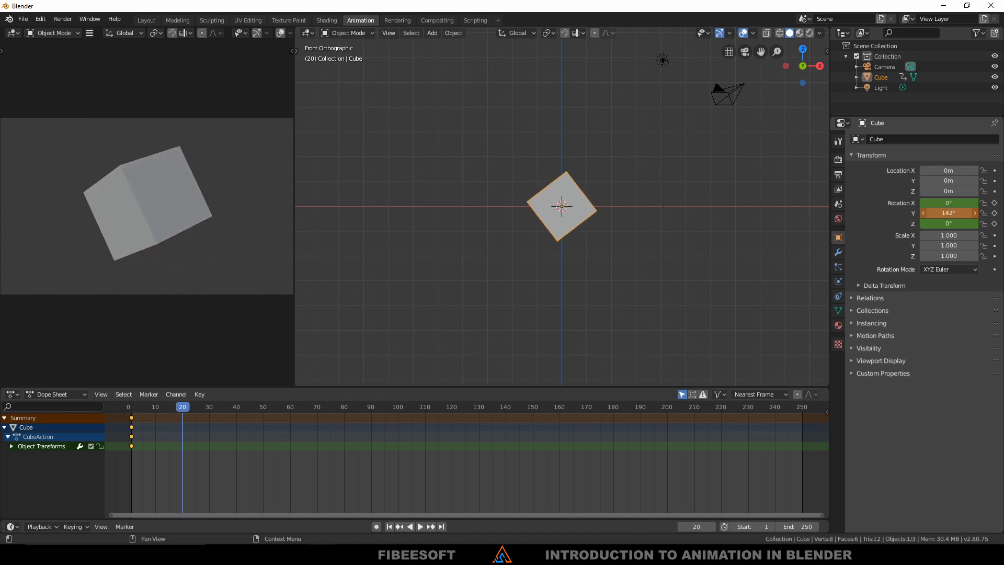
{"action": "key", "text": "i"}
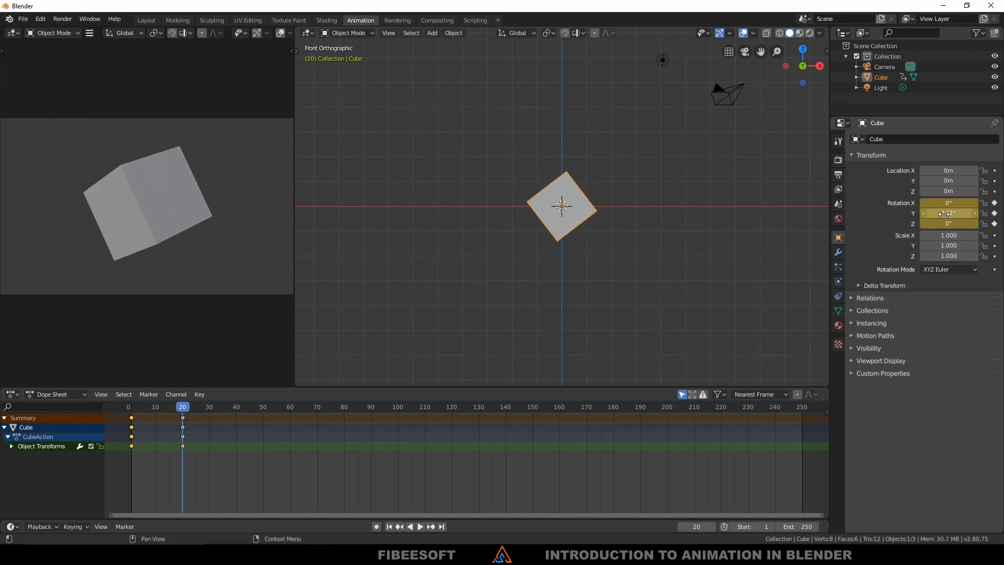
Rotate the cube to about 133° on Z at frame 40 and insert a rotation keyframe.
{"action": "left_click_drag", "start_coordinate": [188, 409], "coordinate": [236, 407]}
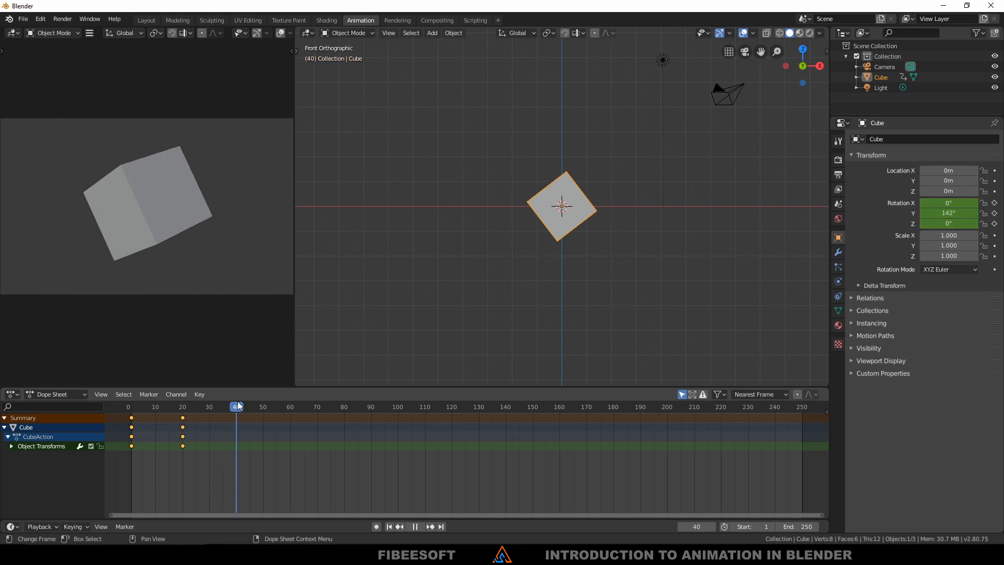
{"action": "left_click_drag", "start_coordinate": [948, 223], "coordinate": [973, 223]}
{"action": "right_click", "coordinate": [941, 218]}
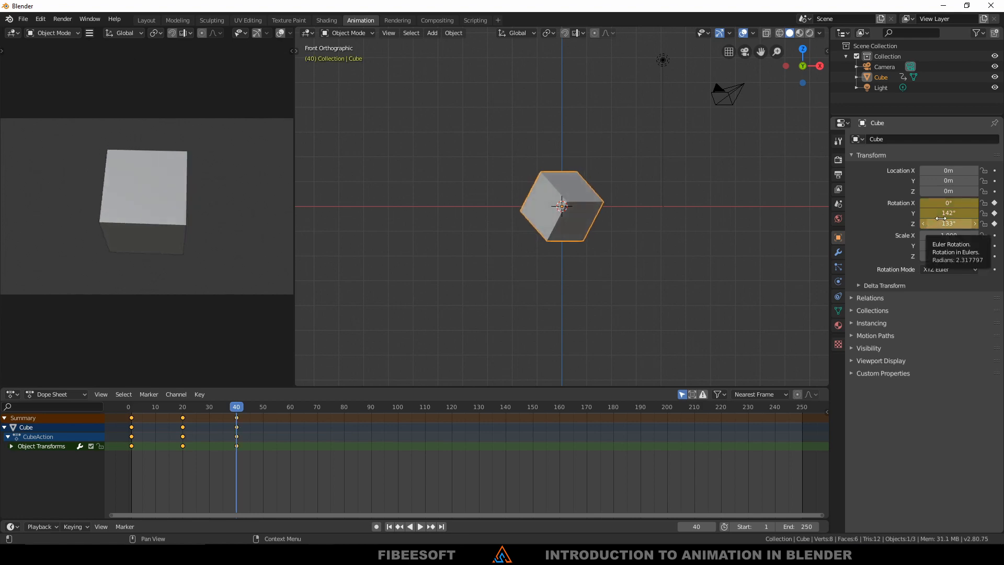
{"action": "left_click", "coordinate": [947, 240]}
Play the cube's rotation animation from the start and return to frame 1.
{"action": "key", "text": "shift+Left"}
{"action": "key", "text": "space"}
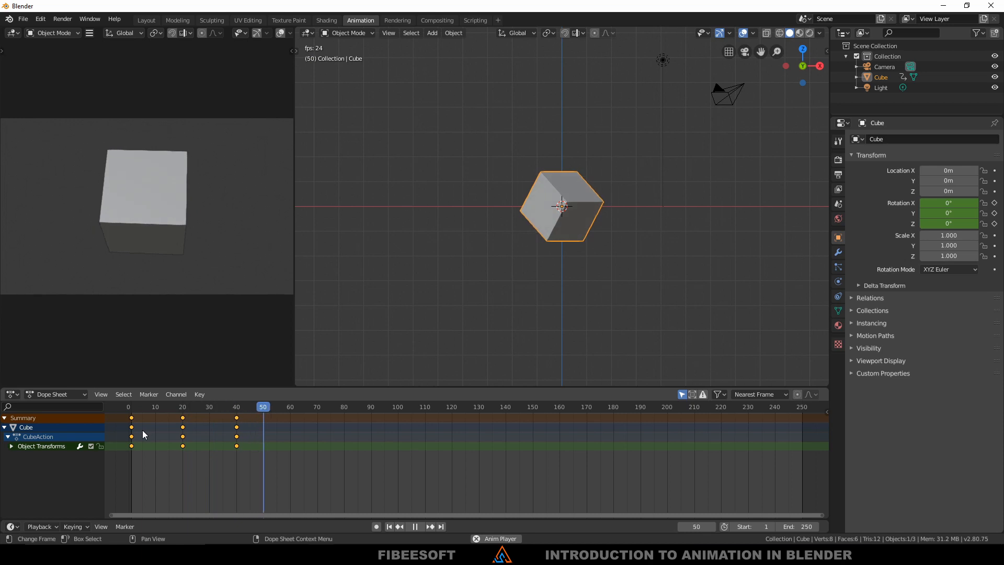
{"action": "key", "text": "space"}
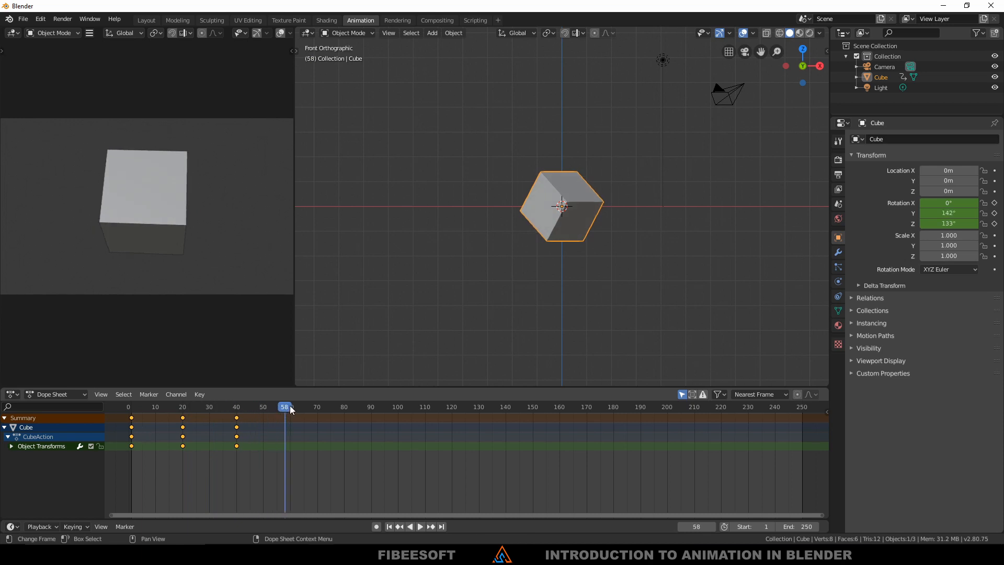
{"action": "left_click_drag", "start_coordinate": [286, 407], "coordinate": [131, 413]}
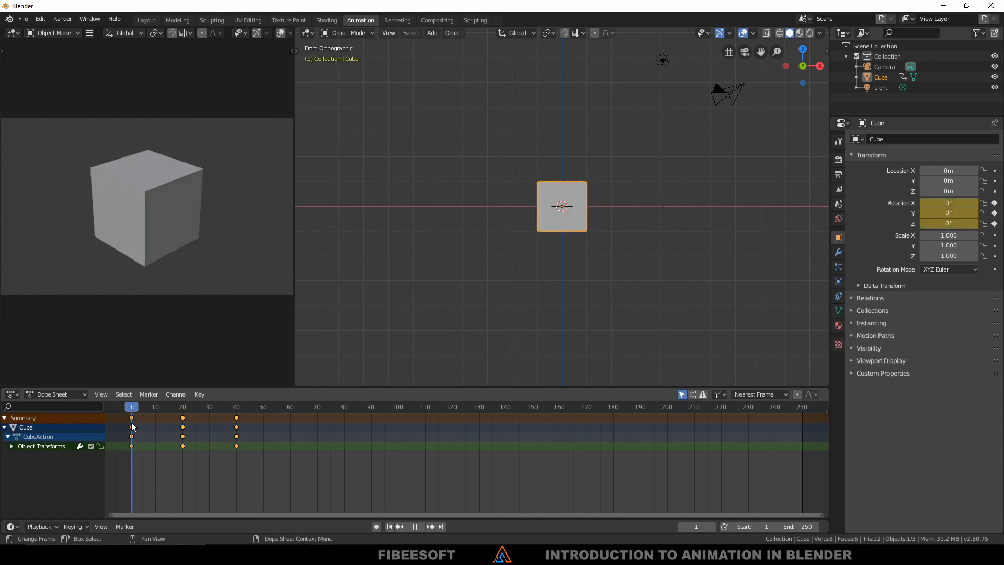
Add a cone and move it along the X axis to about 5.42 m beside the cube.
{"action": "key", "text": "shift+a"}
{"action": "mouse_move", "coordinate": [593, 223]}
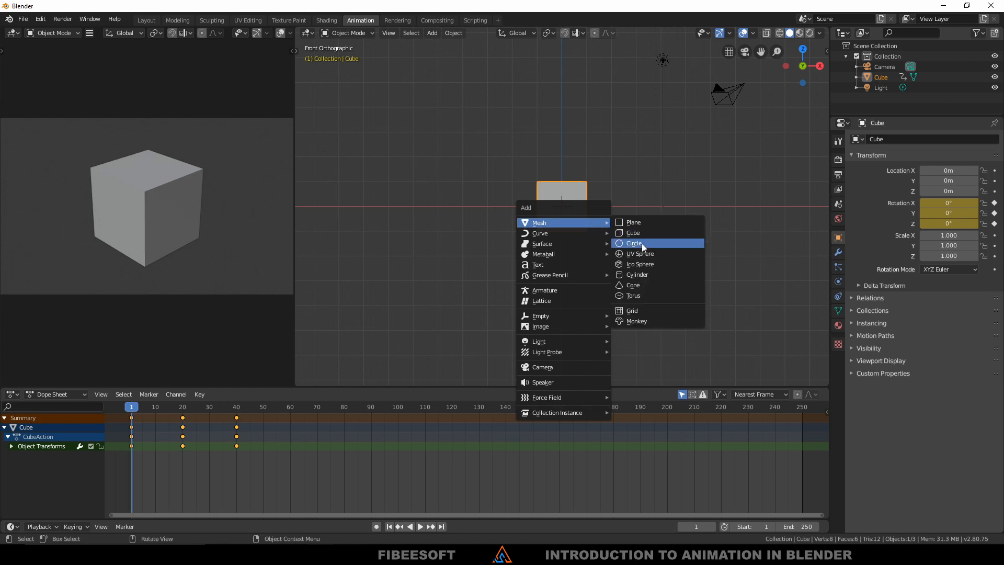
{"action": "left_click", "coordinate": [642, 284]}
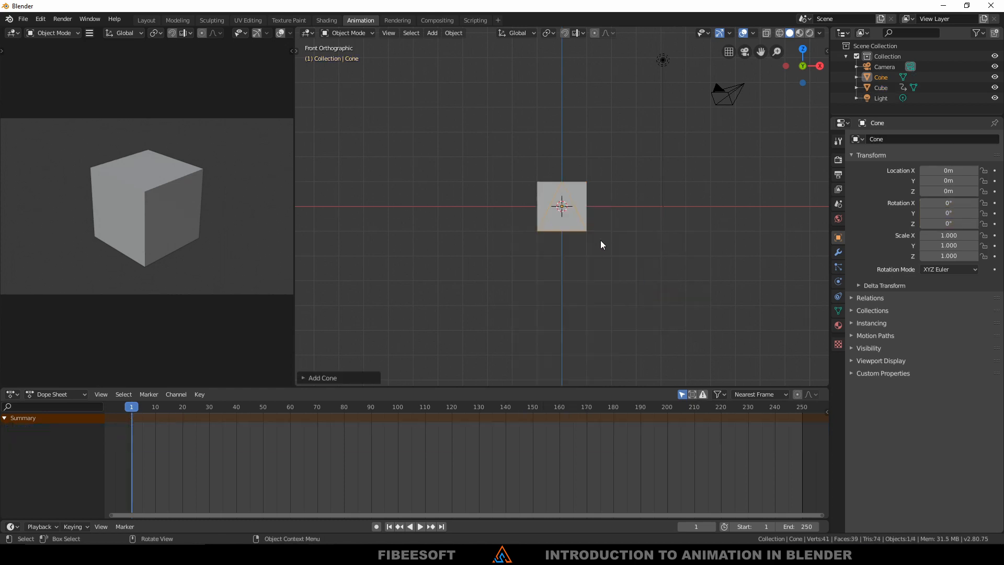
{"action": "key", "text": "g"}
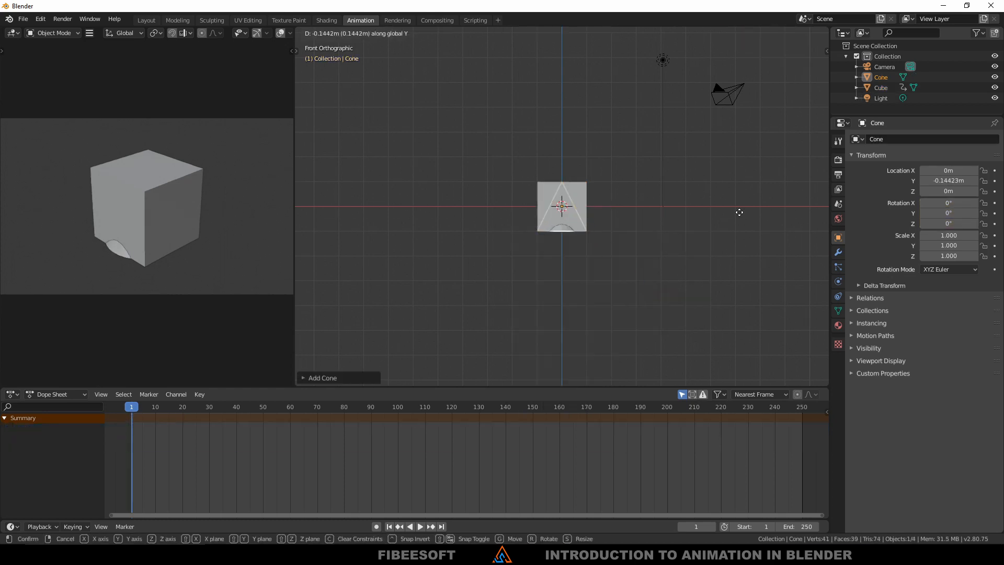
{"action": "key", "text": "x"}
{"action": "left_click", "coordinate": [707, 249]}
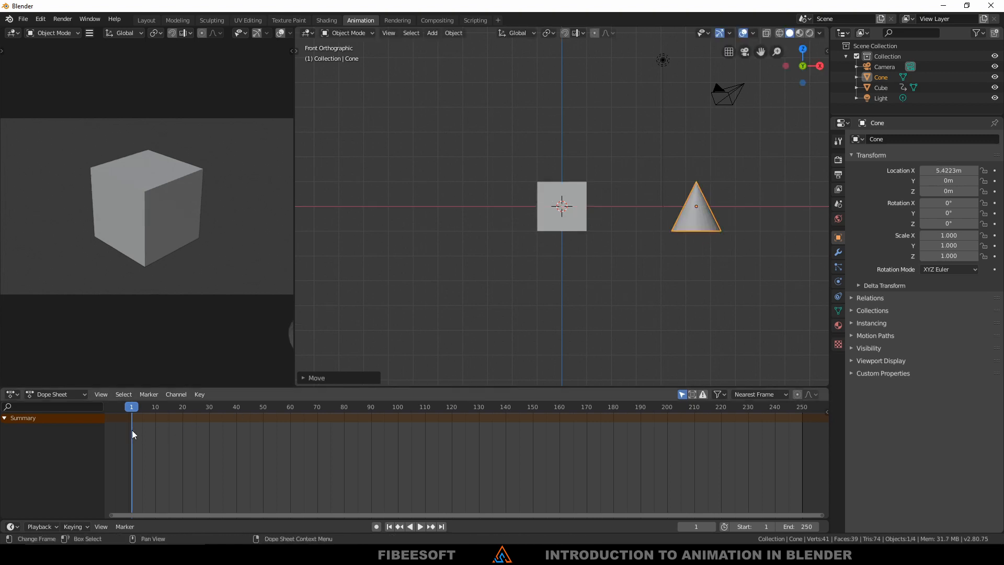
Select all of the cube's rotation keyframes in the Dope Sheet and copy them.
{"action": "left_click", "coordinate": [579, 218]}
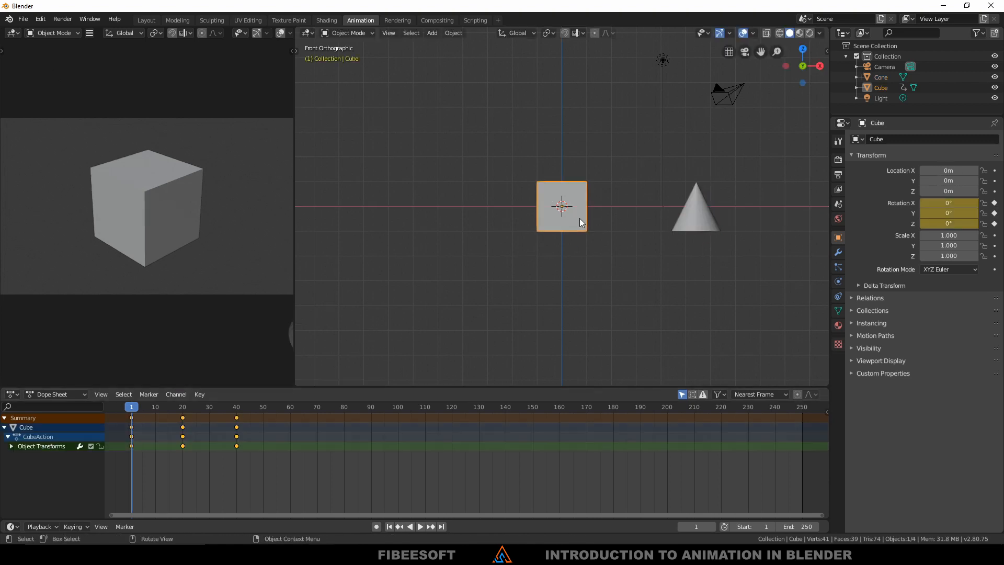
{"action": "left_click", "coordinate": [258, 467]}
{"action": "left_click_drag", "start_coordinate": [273, 463], "coordinate": [119, 405]}
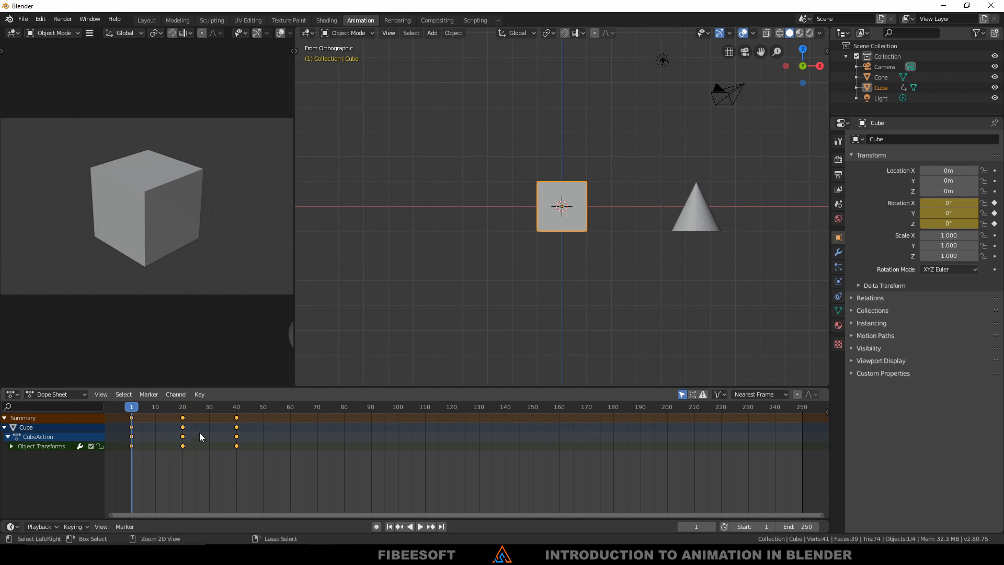
{"action": "right_click", "coordinate": [183, 424]}
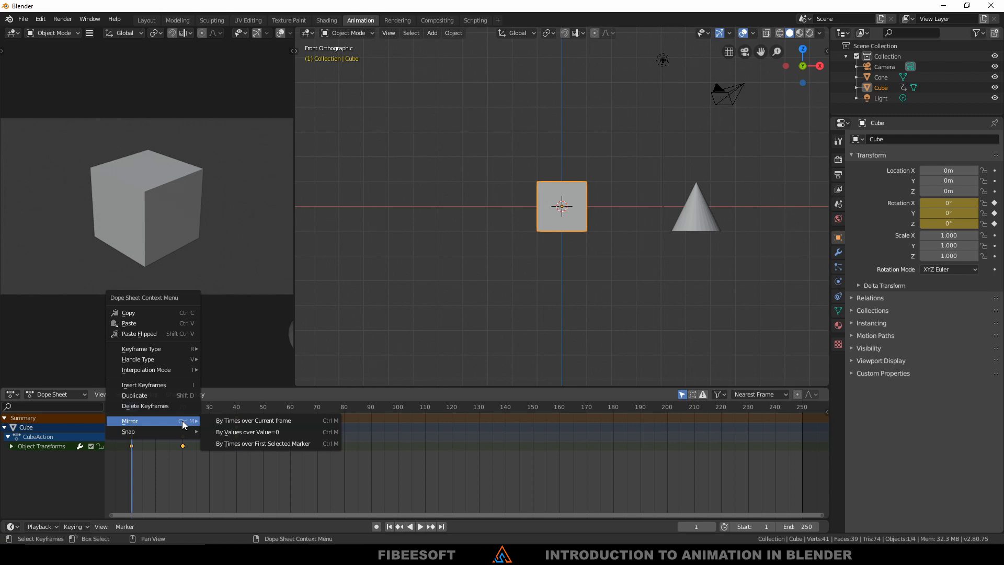
{"action": "left_click", "coordinate": [130, 313]}
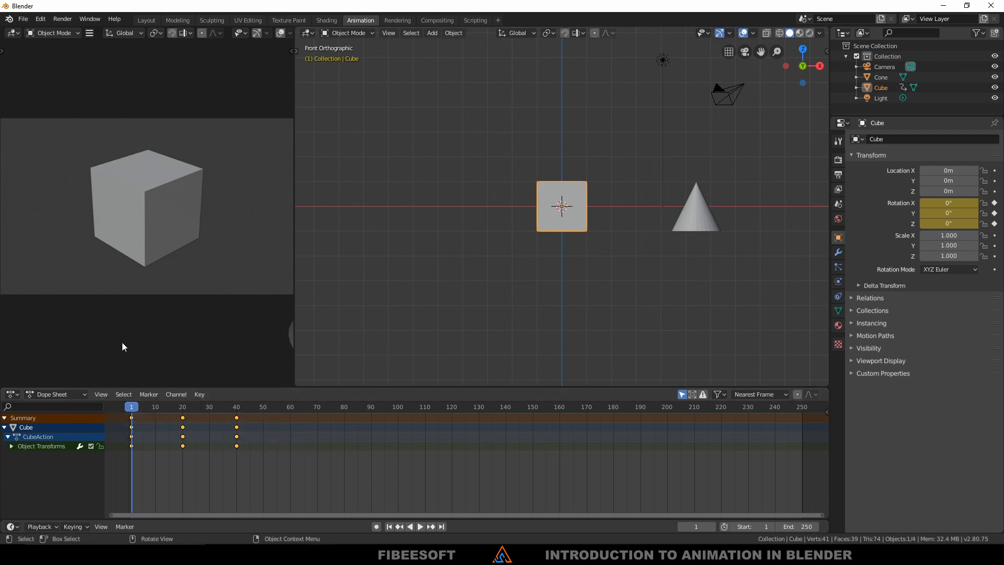
Try to paste the copied rotation keyframes onto the cone at frame 1.
{"action": "left_click", "coordinate": [695, 216]}
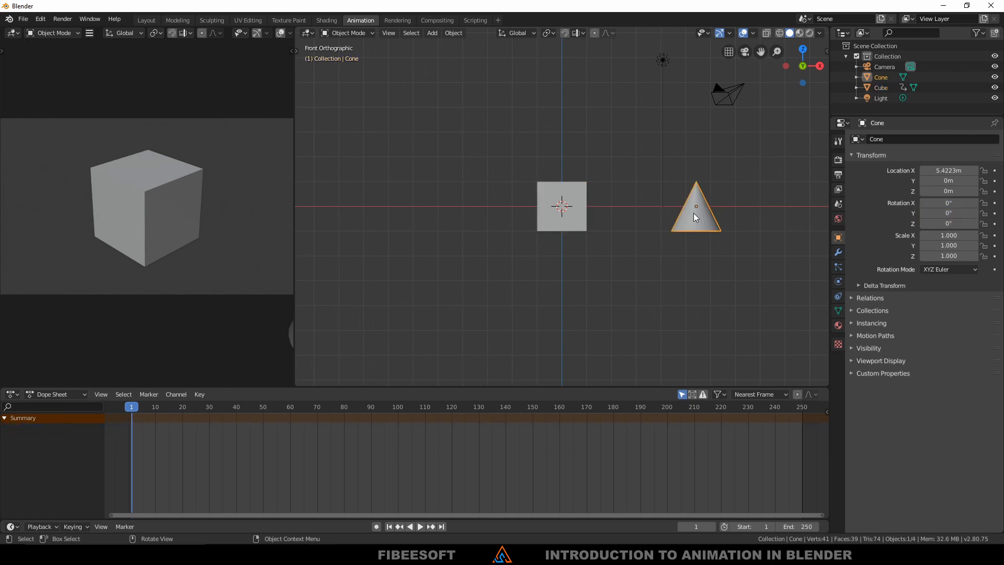
{"action": "right_click", "coordinate": [133, 425]}
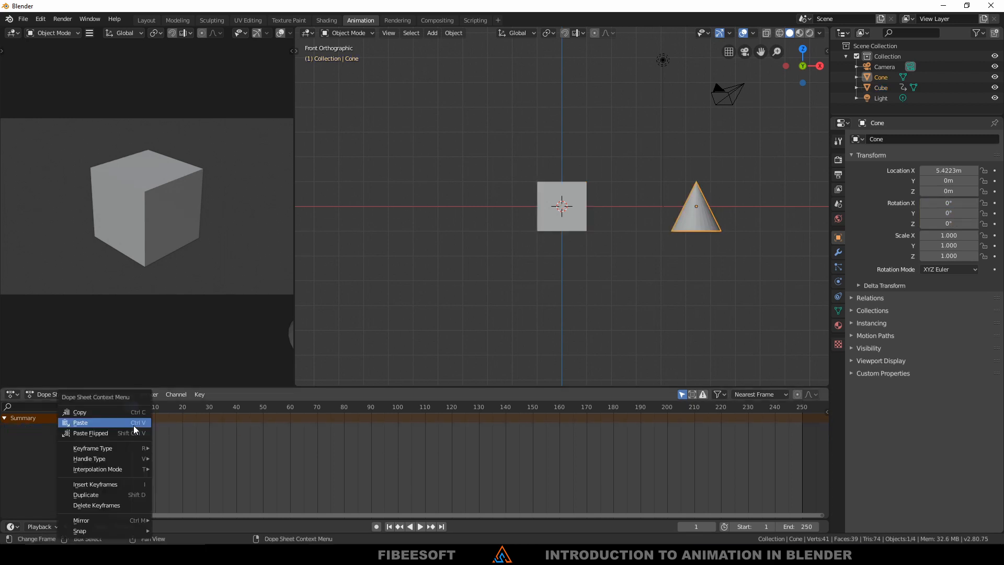
{"action": "left_click", "coordinate": [101, 422]}
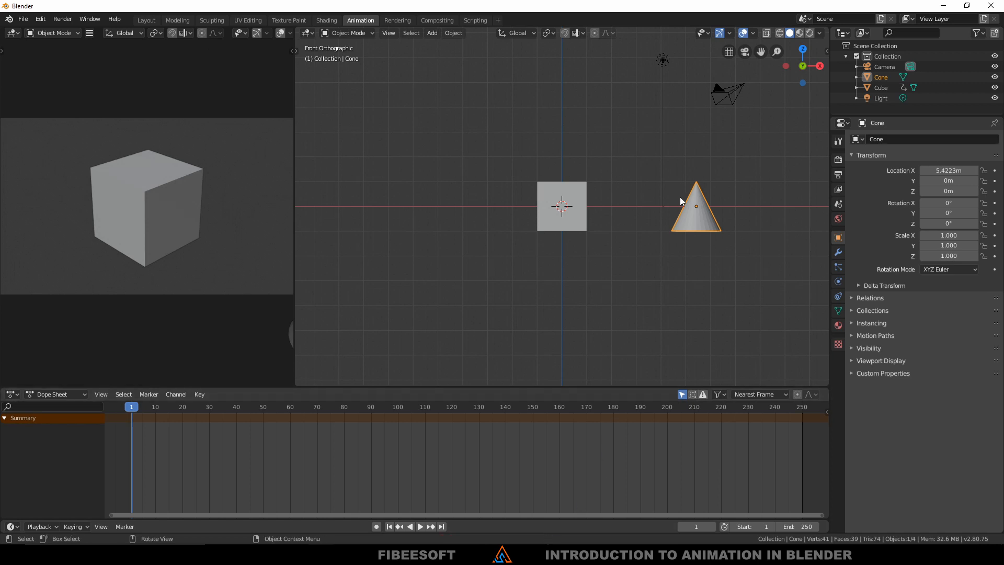
Check the cube's rotation at frames 1 and 20 and select all of its keyframes in the Dope Sheet.
{"action": "left_click", "coordinate": [582, 217]}
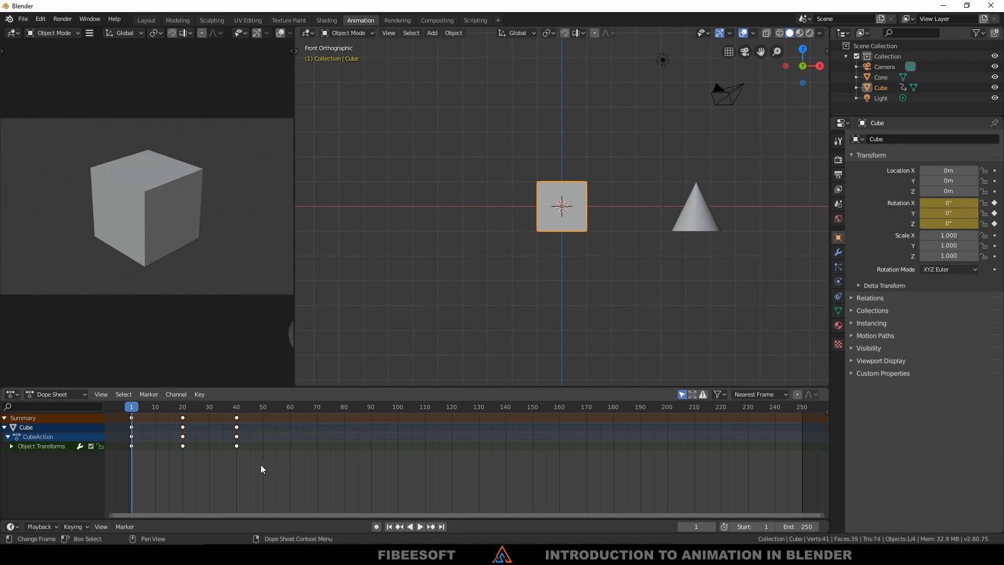
{"action": "left_click_drag", "start_coordinate": [256, 461], "coordinate": [130, 415]}
{"action": "left_click", "coordinate": [130, 410]}
{"action": "left_click_drag", "start_coordinate": [130, 410], "coordinate": [132, 411]}
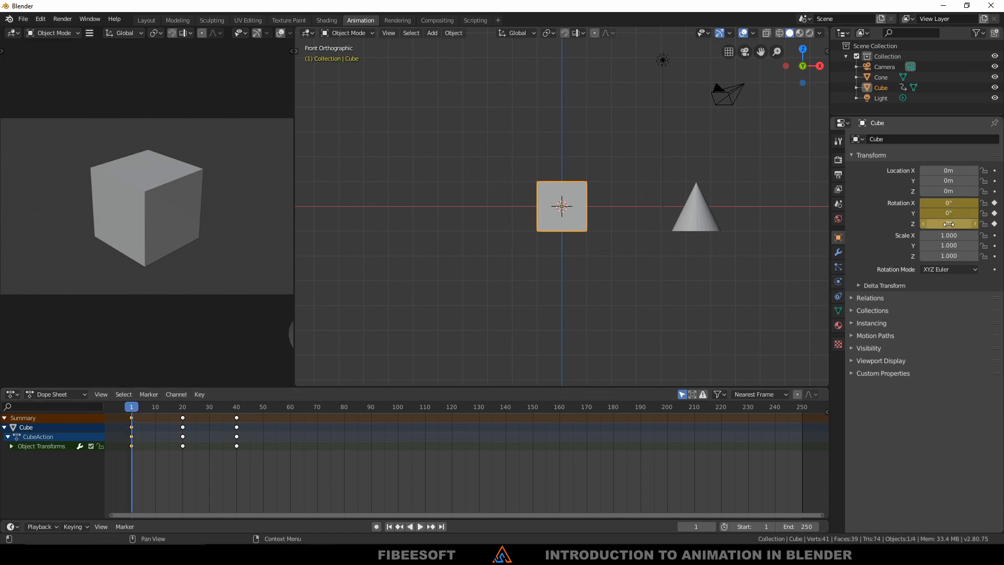
{"action": "left_click_drag", "start_coordinate": [183, 410], "coordinate": [184, 421]}
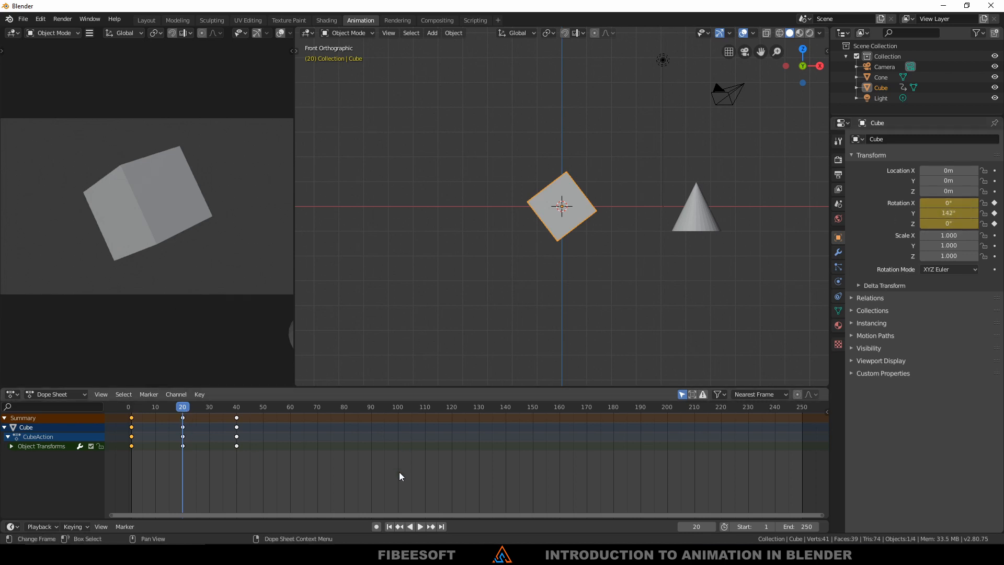
{"action": "left_click", "coordinate": [184, 445]}
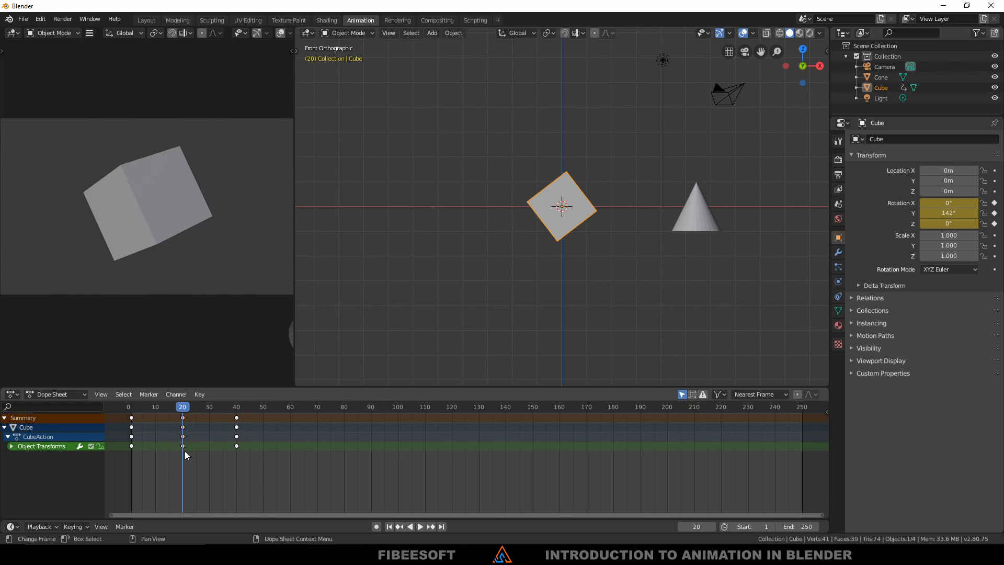
{"action": "left_click_drag", "start_coordinate": [255, 460], "coordinate": [129, 416]}
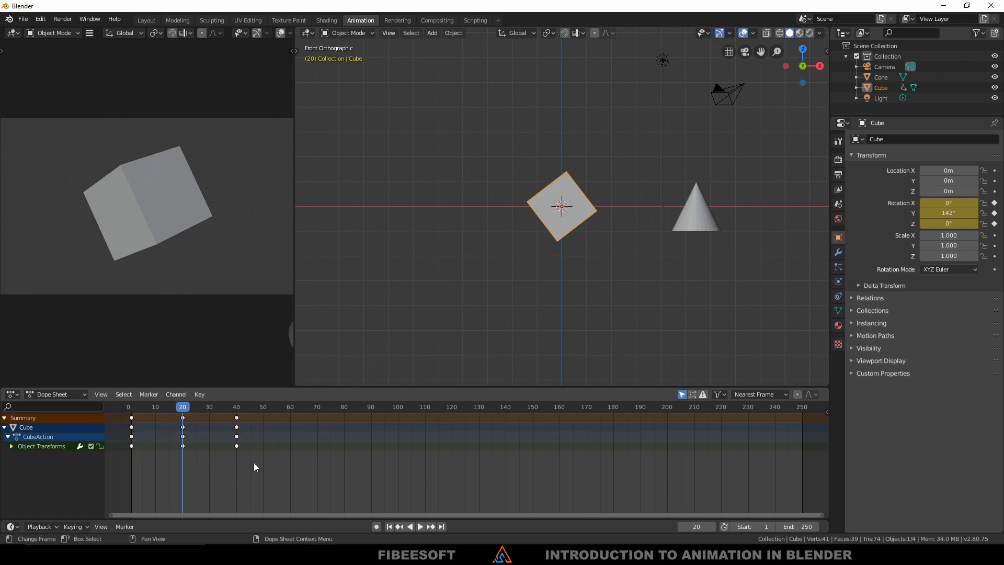
{"action": "left_click_drag", "start_coordinate": [253, 462], "coordinate": [53, 407]}
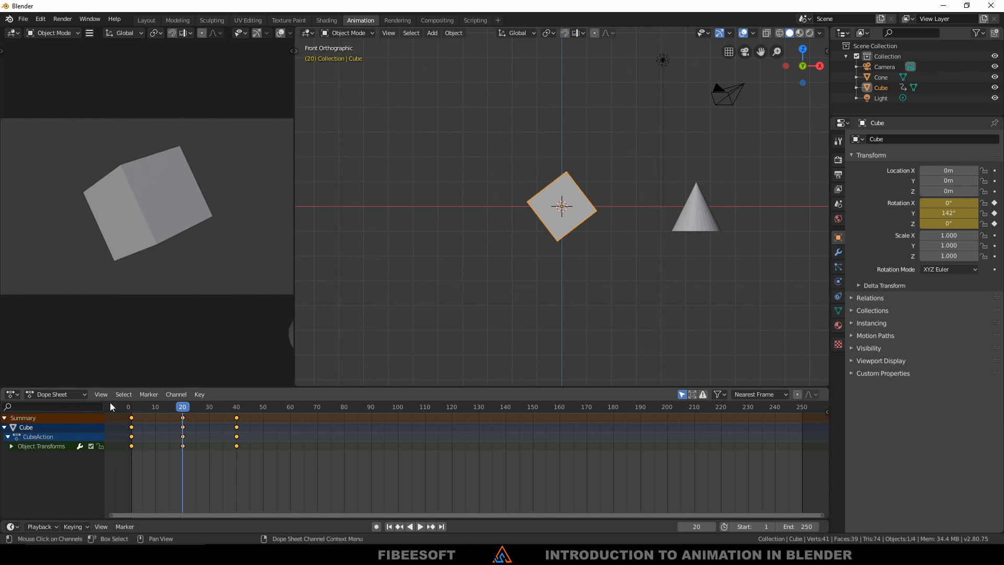
Insert a Rotation keyframe on the cone at frame 1.
{"action": "left_click", "coordinate": [692, 214]}
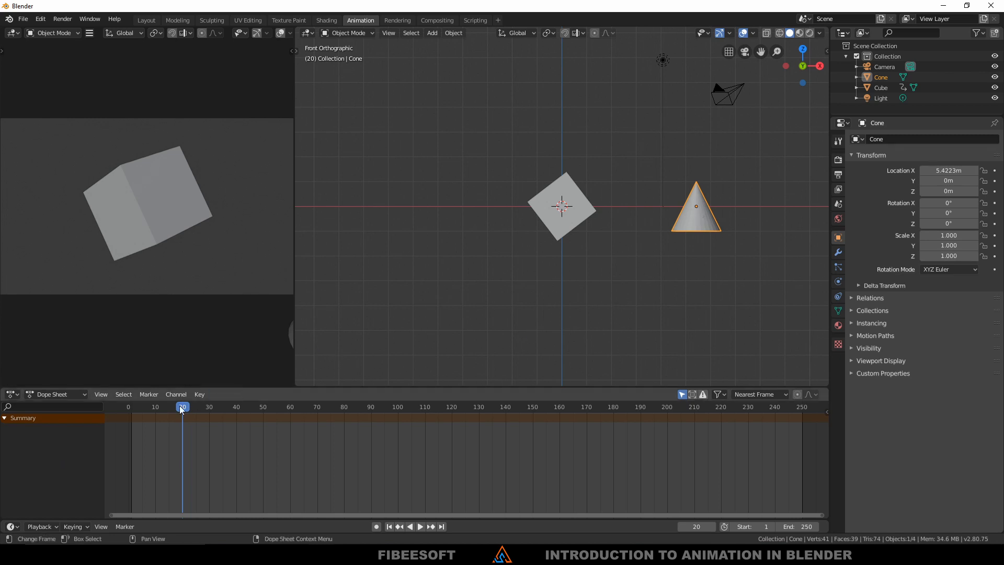
{"action": "key", "text": "space"}
{"action": "left_click_drag", "start_coordinate": [181, 407], "coordinate": [132, 410]}
{"action": "key", "text": "space"}
{"action": "right_click", "coordinate": [616, 225]}
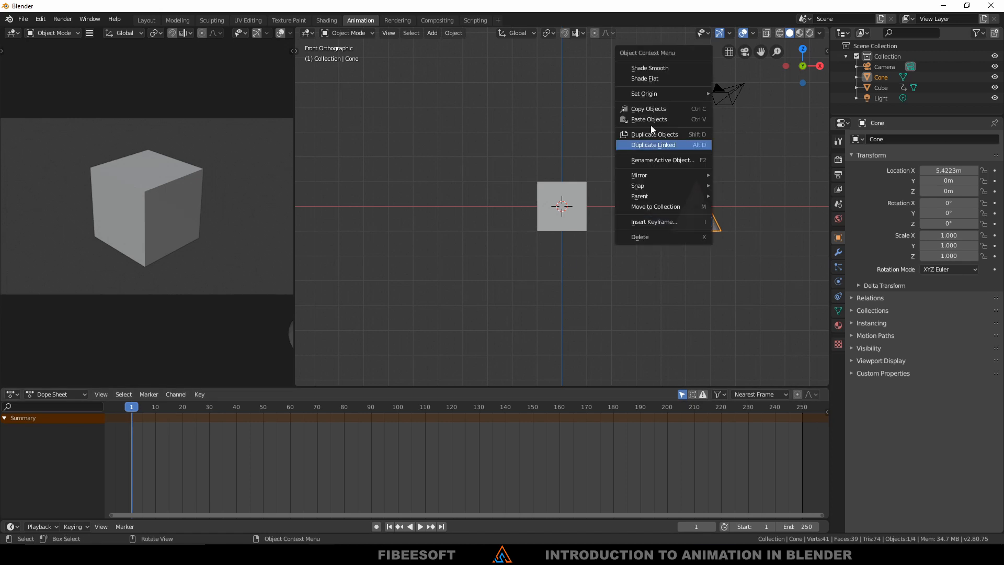
{"action": "left_click", "coordinate": [659, 221]}
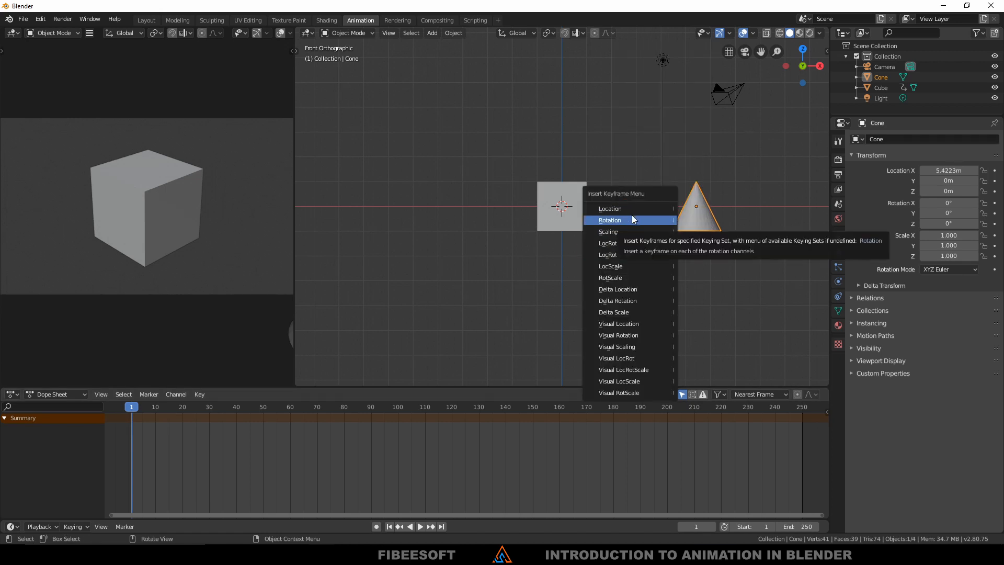
{"action": "left_click", "coordinate": [637, 219]}
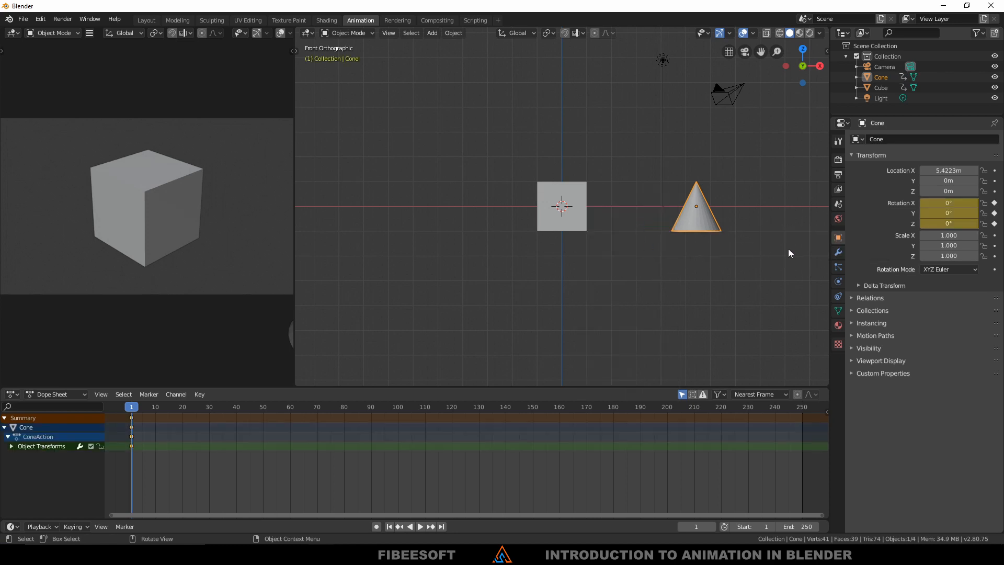
Expand the Object Transforms channels of the cube and the cone to compare their Euler rotation keyframes.
{"action": "left_click", "coordinate": [581, 186]}
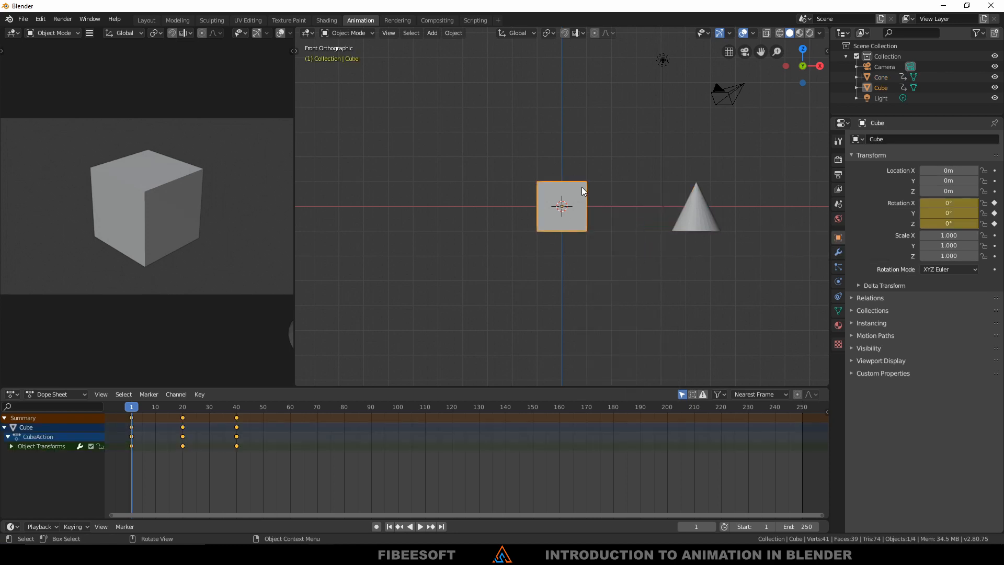
{"action": "left_click", "coordinate": [695, 204]}
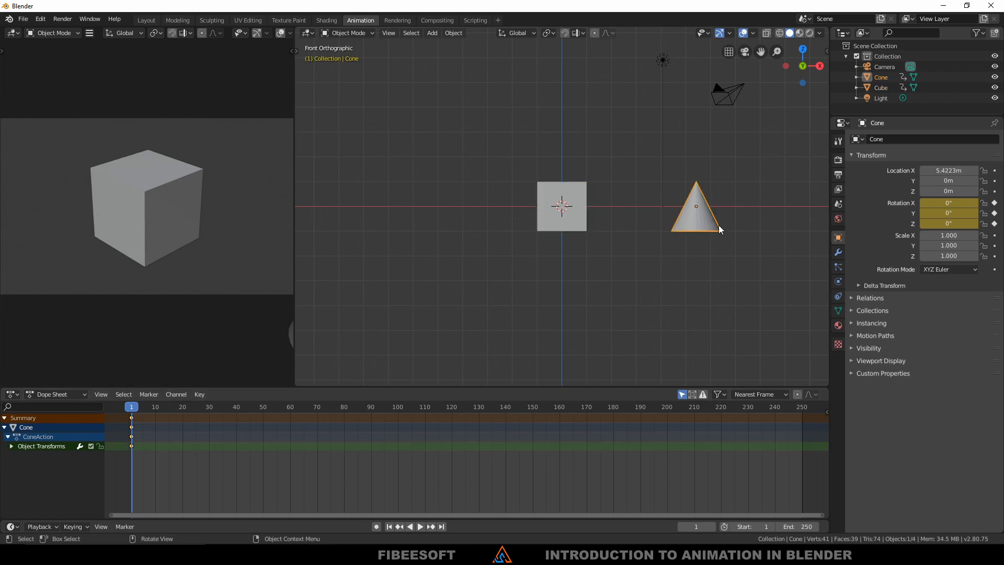
{"action": "left_click", "coordinate": [560, 204]}
{"action": "left_click", "coordinate": [10, 448]}
{"action": "left_click", "coordinate": [11, 446]}
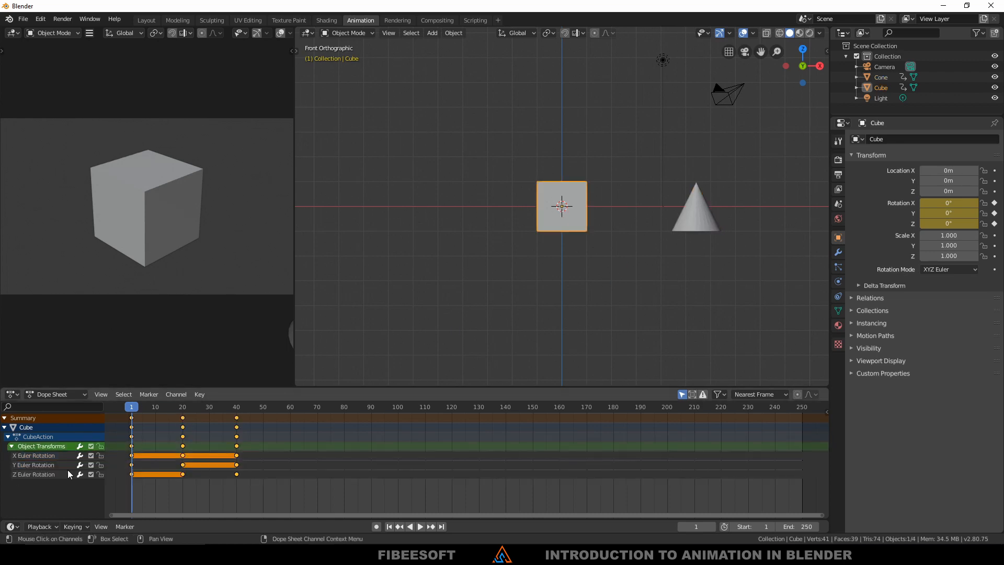
{"action": "left_click", "coordinate": [703, 215]}
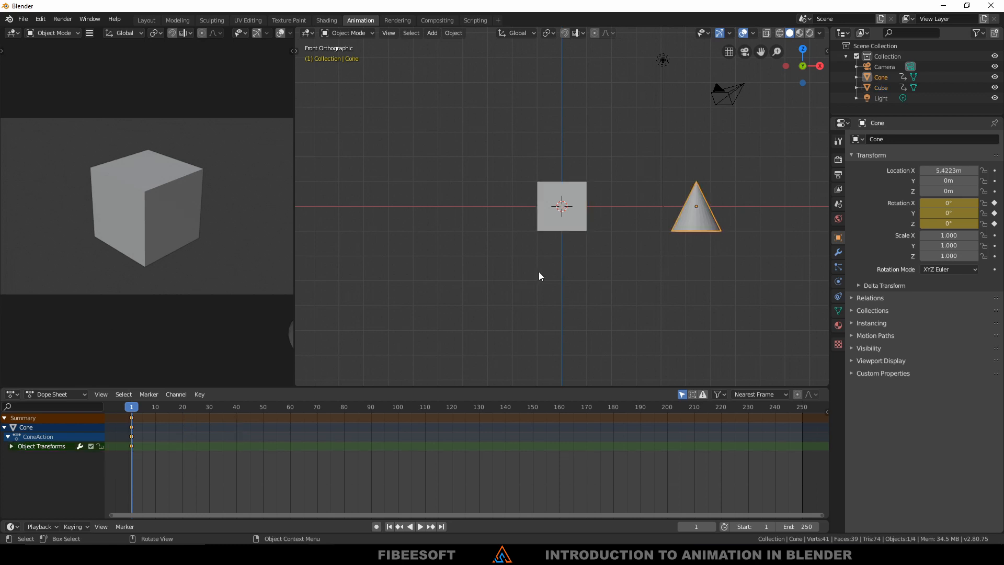
{"action": "left_click", "coordinate": [11, 446]}
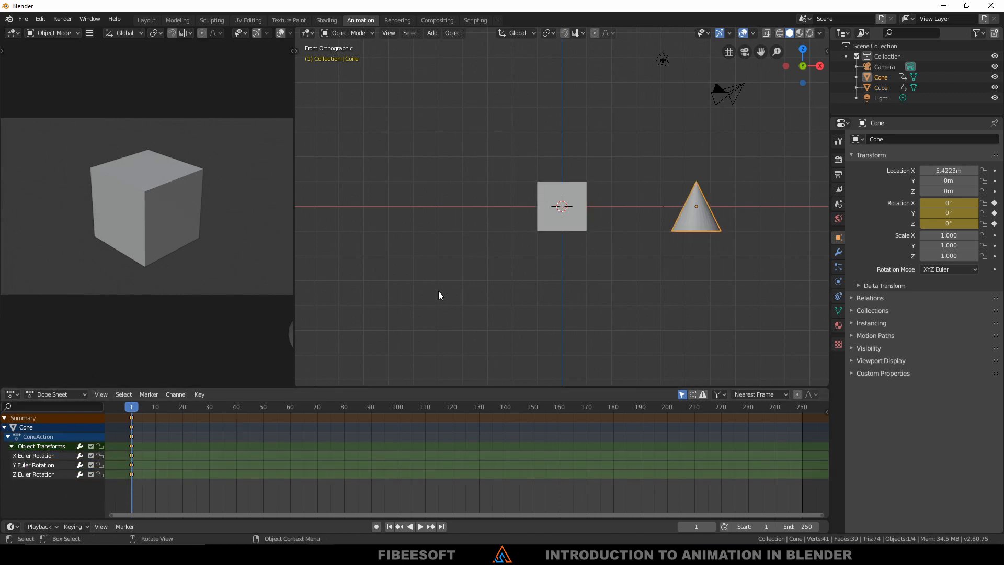
Copy the cube's selected rotation keyframes and paste them onto the cone at frame 1.
{"action": "left_click", "coordinate": [575, 209]}
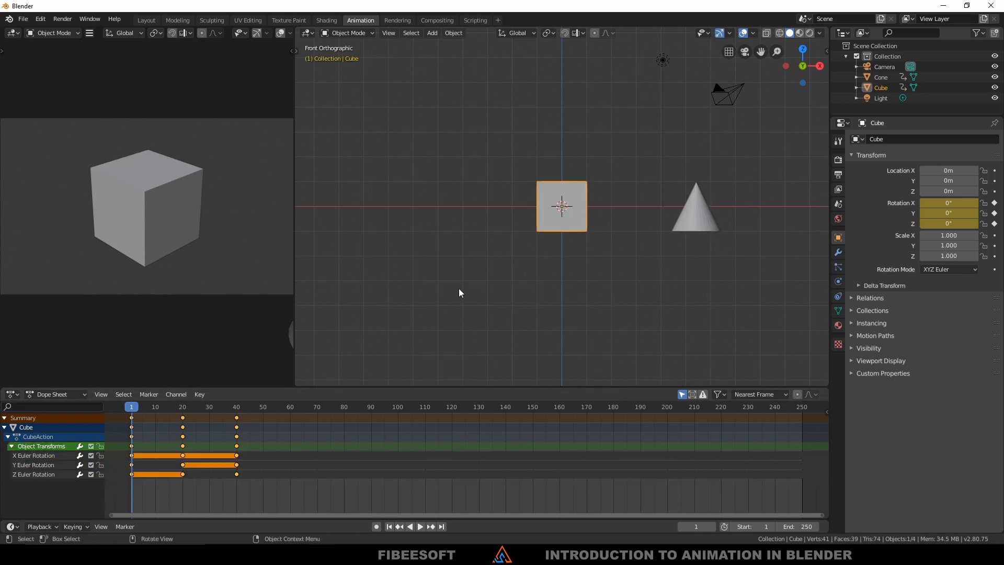
{"action": "left_click", "coordinate": [700, 222]}
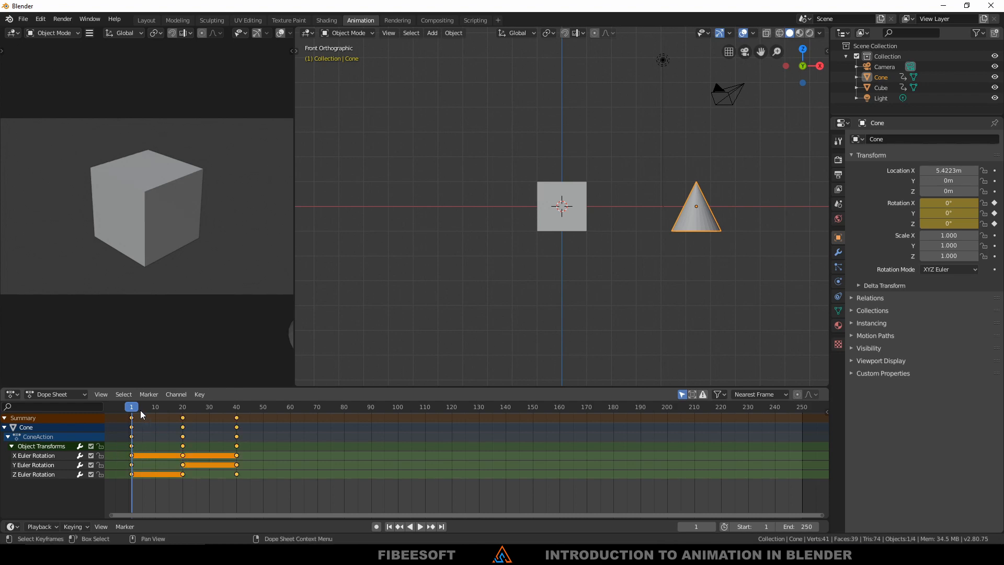
Play the animation of the cube and cone together from the start and return to frame 1.
{"action": "key", "text": "space"}
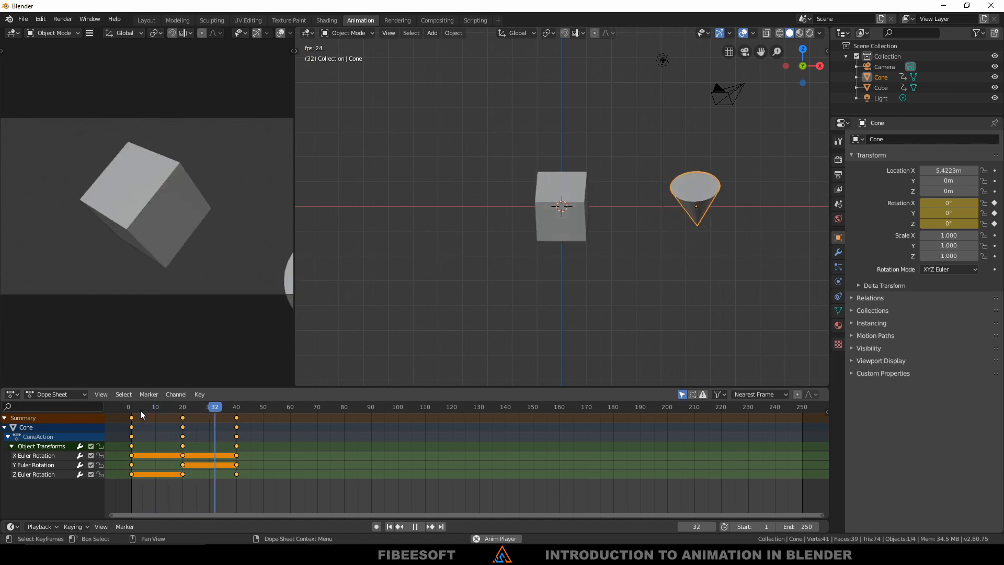
{"action": "key", "text": "space"}
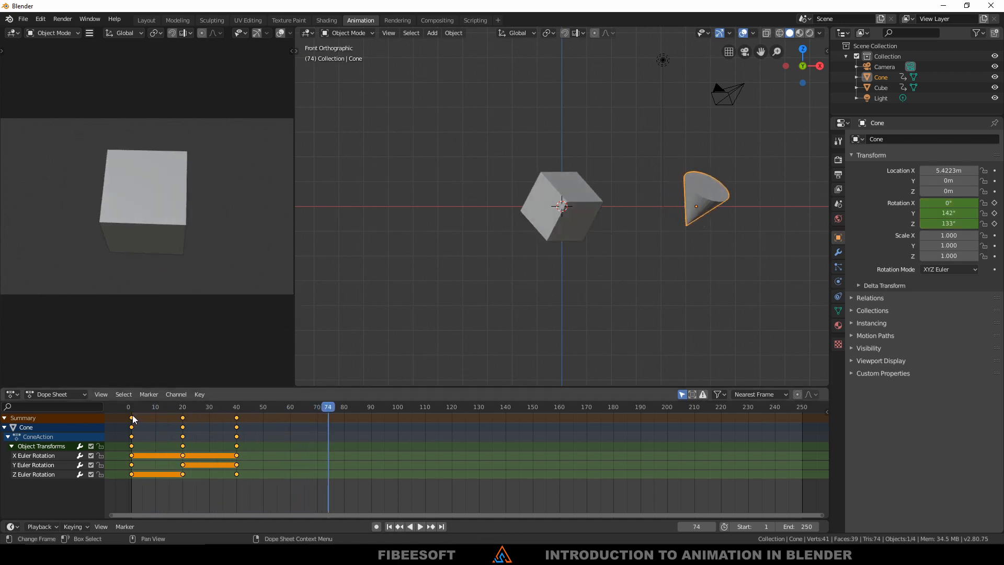
{"action": "left_click", "coordinate": [112, 412]}
{"action": "key", "text": "space"}
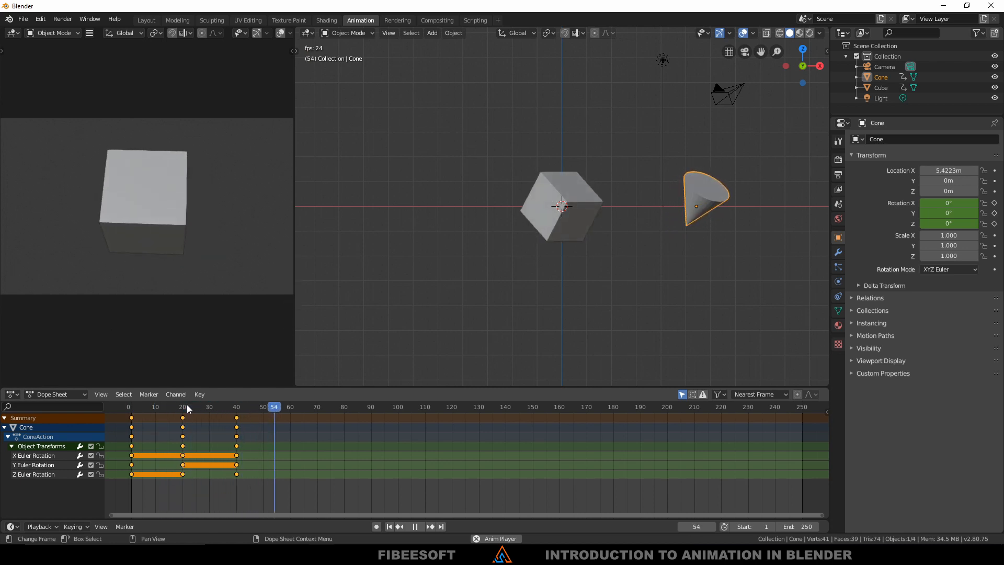
{"action": "key", "text": "space"}
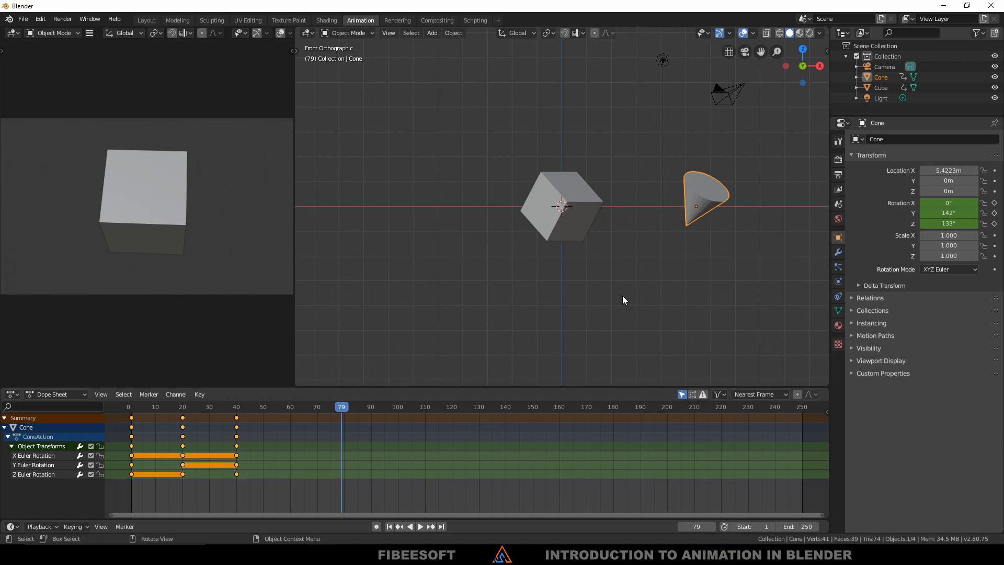
{"action": "left_click_drag", "start_coordinate": [200, 405], "coordinate": [132, 411]}
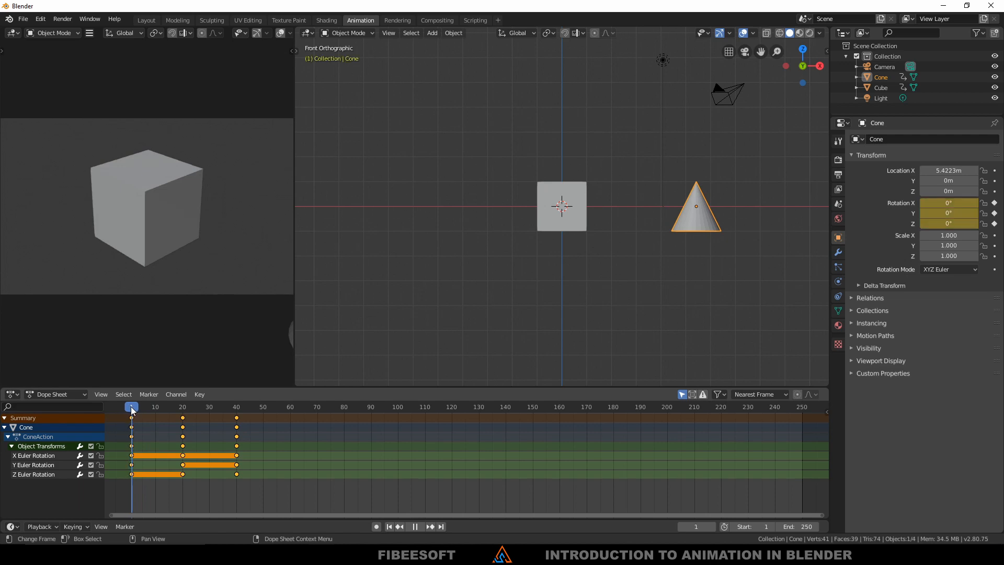
Scrub through the cube's animation back to frame 0 and duplicate its keyframes about one frame earlier.
{"action": "left_click", "coordinate": [509, 278]}
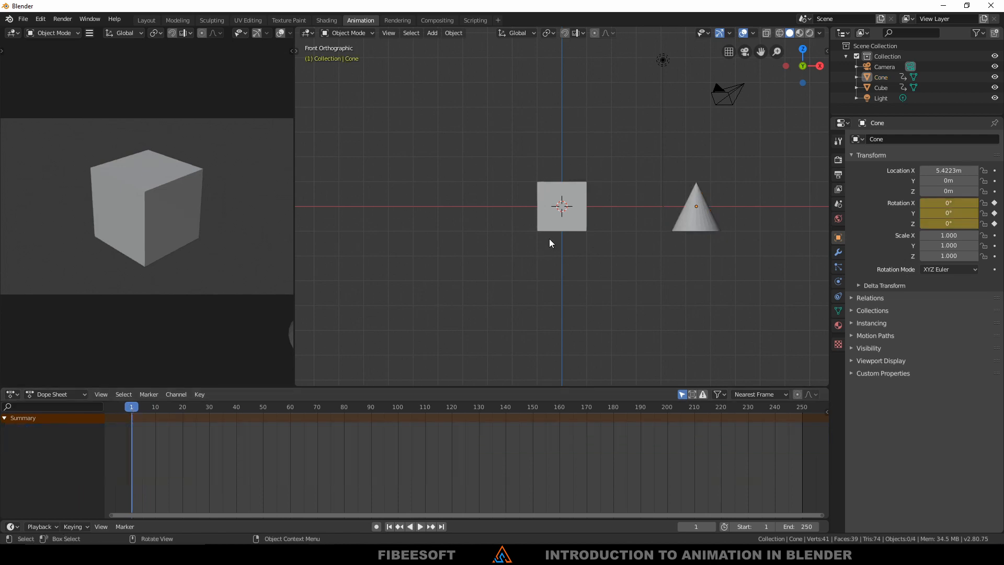
{"action": "left_click", "coordinate": [565, 224]}
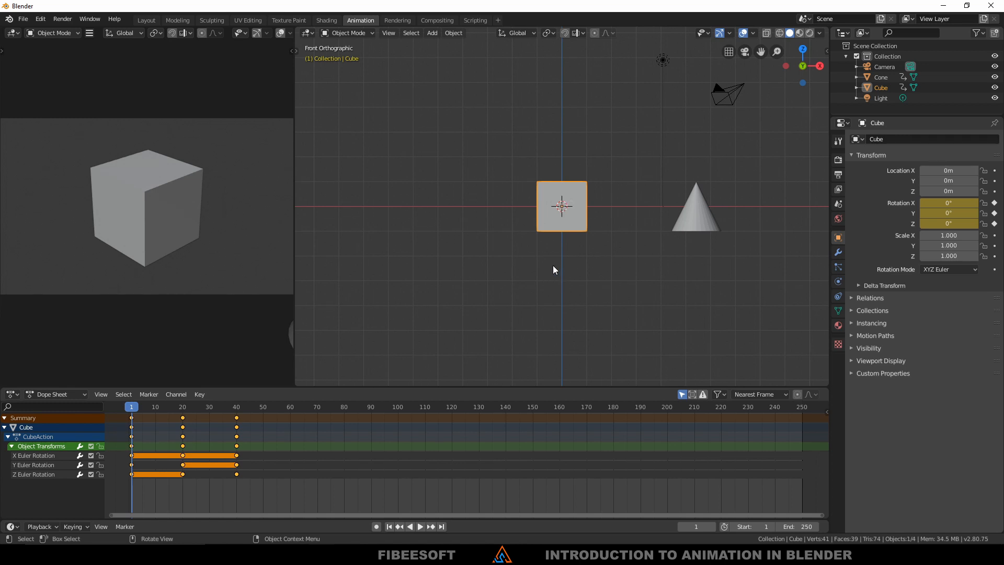
{"action": "key", "text": "space"}
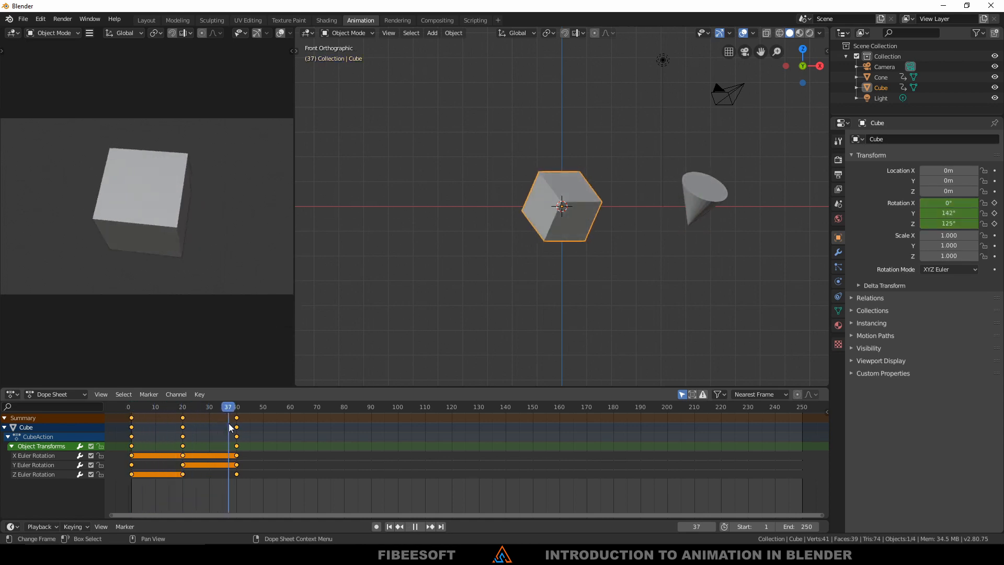
{"action": "left_click_drag", "start_coordinate": [234, 433], "coordinate": [118, 432]}
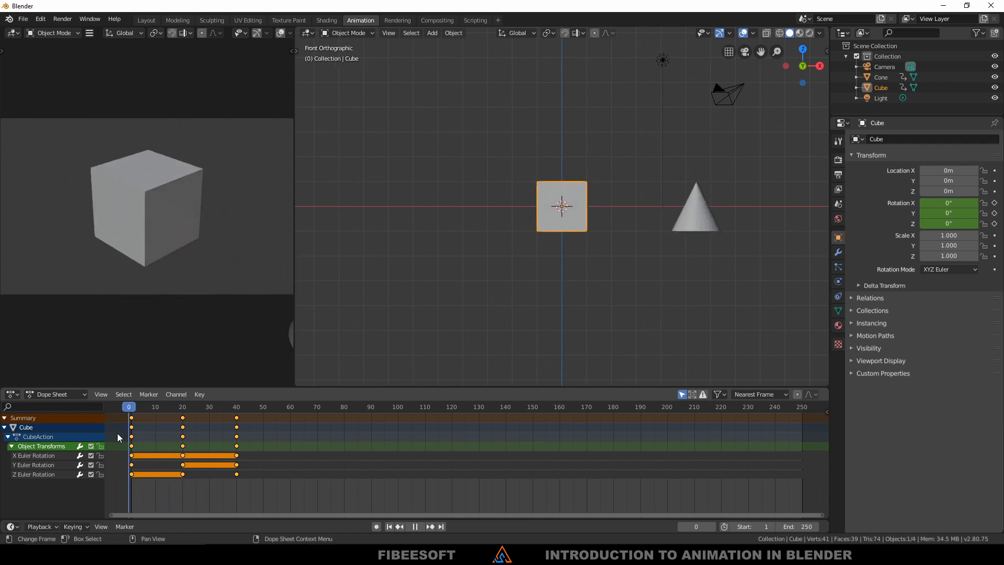
{"action": "key", "text": "space"}
{"action": "key", "text": "shift+d"}
{"action": "left_click", "coordinate": [227, 448]}
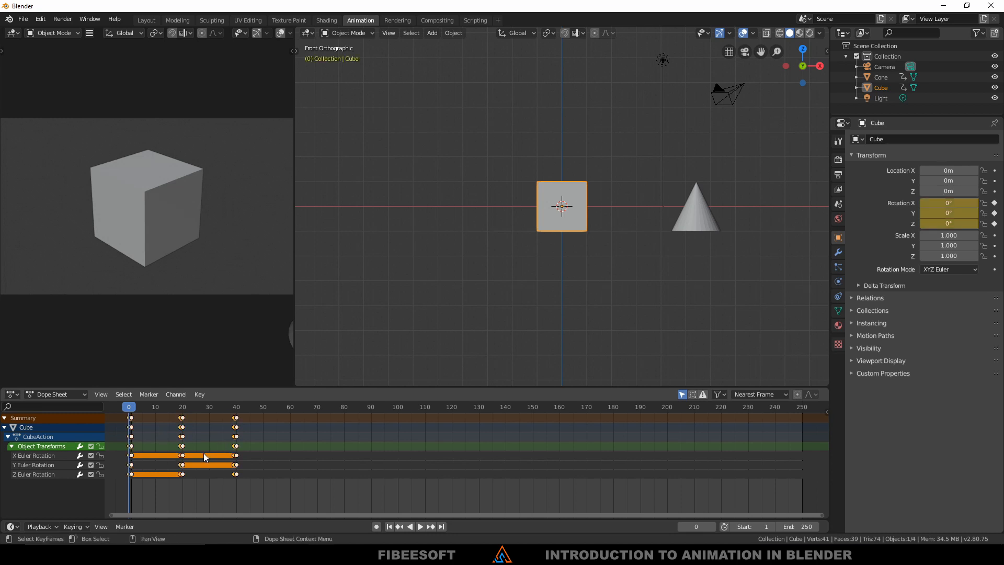
Mirror the cube's duplicated keyframes By Times over Current frame.
{"action": "right_click", "coordinate": [203, 453]}
{"action": "mouse_move", "coordinate": [193, 518]}
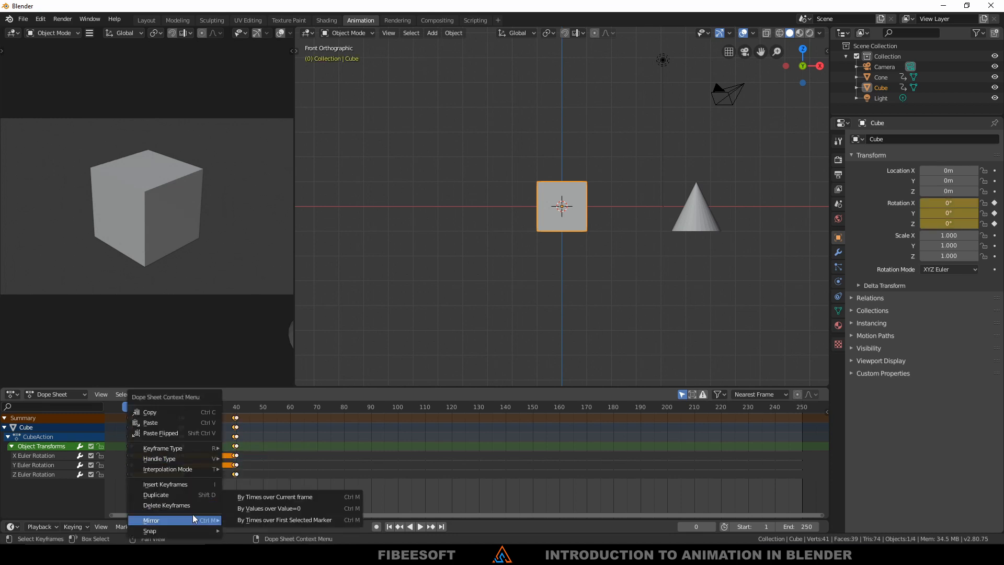
{"action": "left_click", "coordinate": [262, 495]}
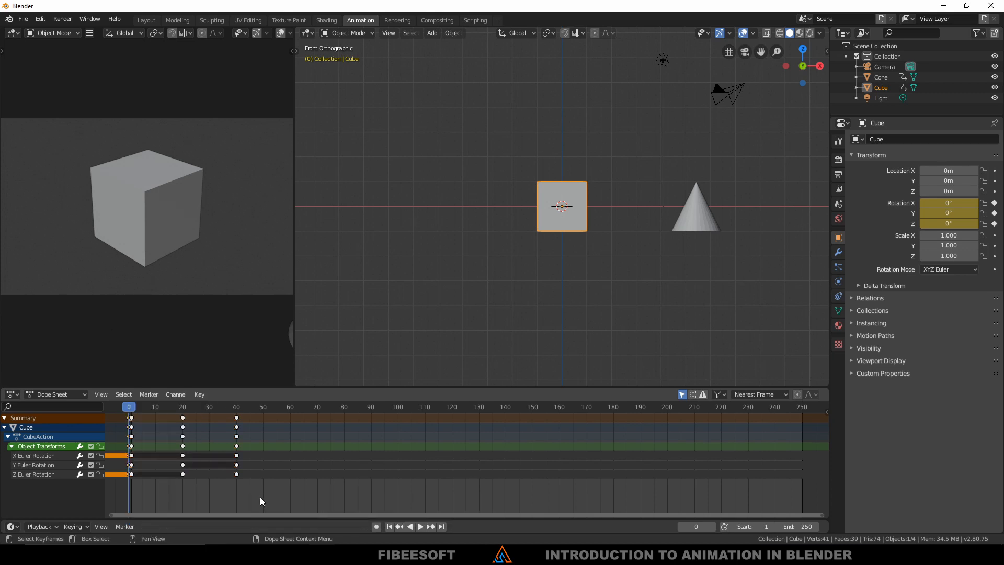
Move the cube's mirrored keyframes after the originals, to about frames 47, 67 and 86, and play the animation.
{"action": "key", "text": "g"}
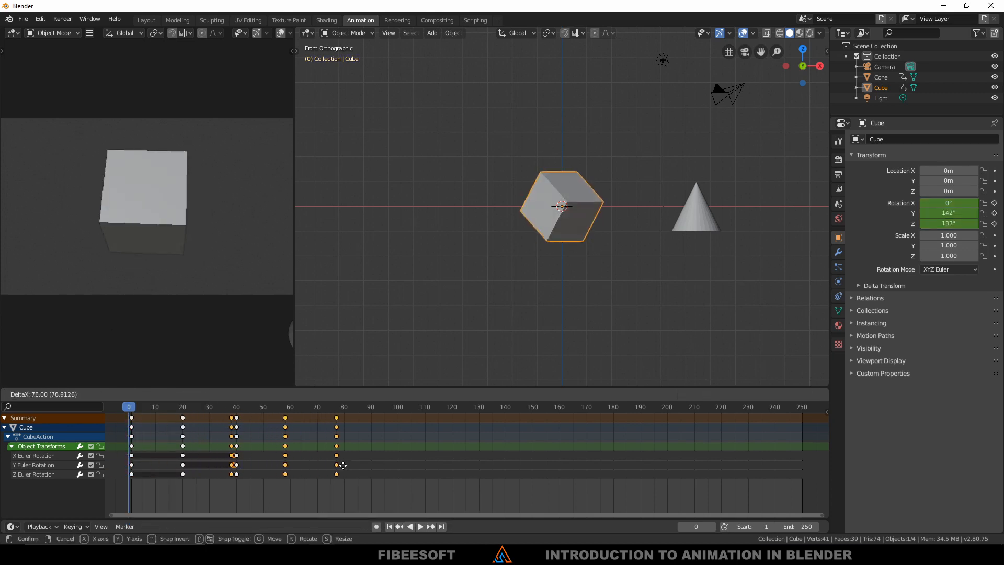
{"action": "left_click", "coordinate": [367, 475]}
{"action": "key", "text": "space"}
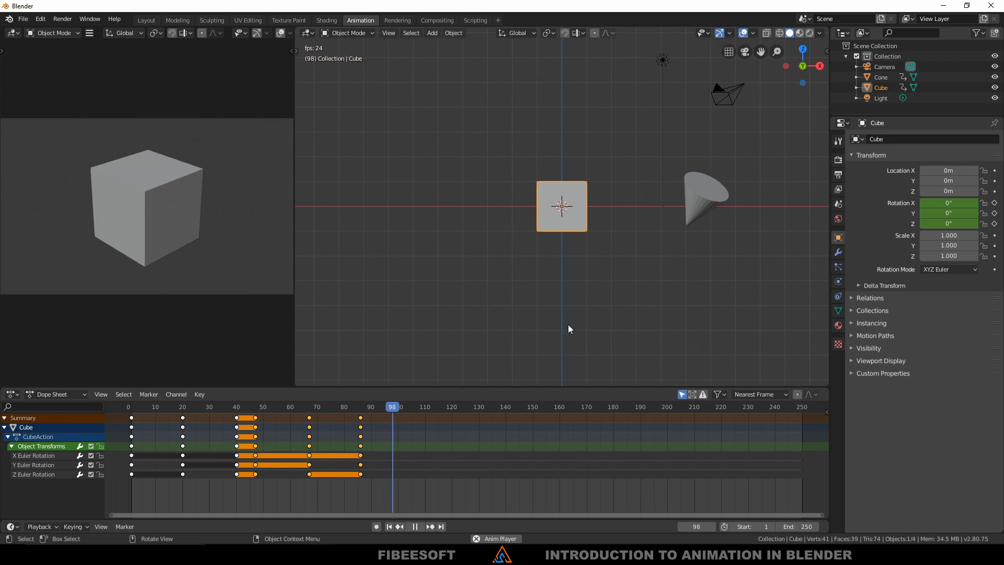
{"action": "key", "text": "space"}
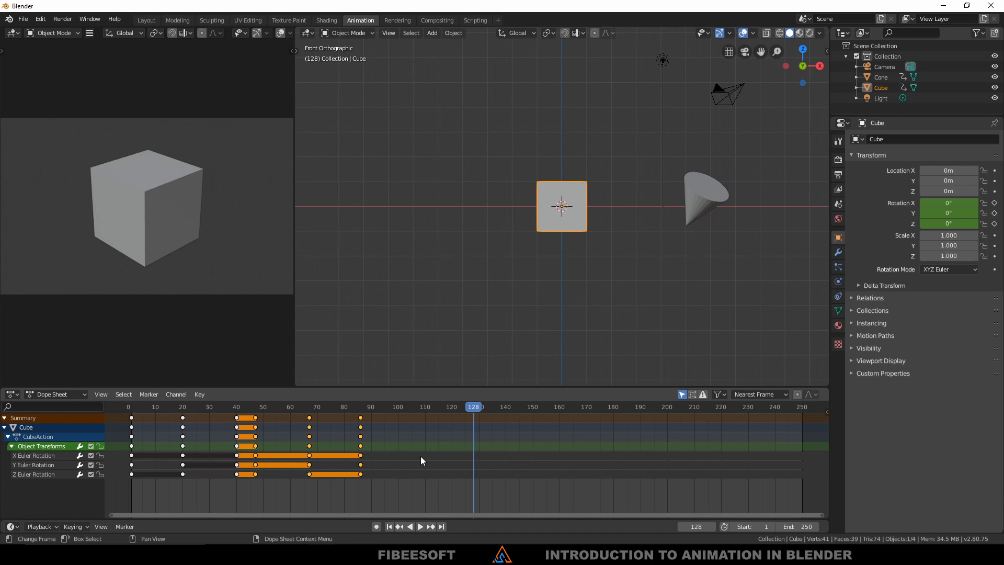
Copy all of the cube's keyframes, then select the cone and all of its existing keyframes.
{"action": "left_click", "coordinate": [401, 501]}
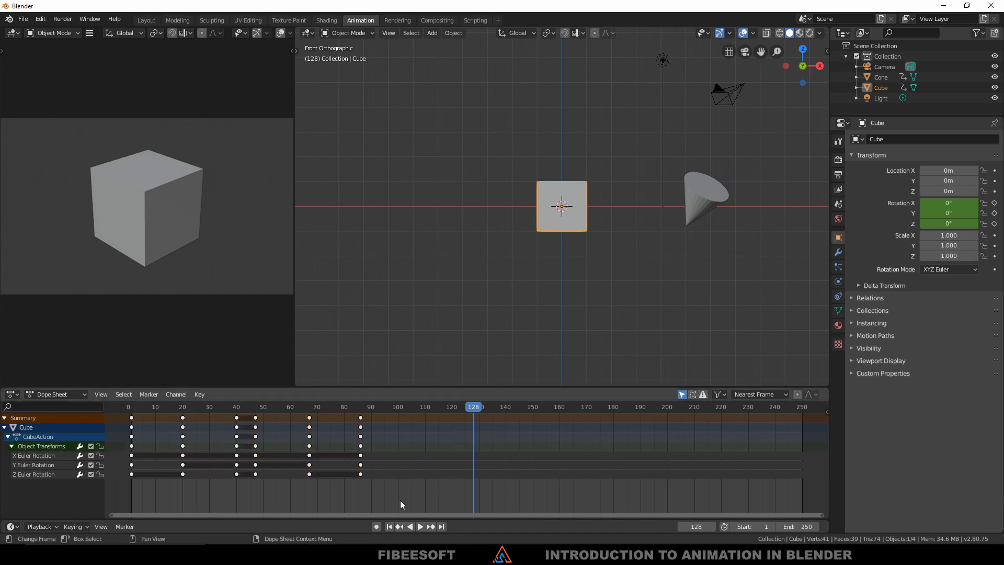
{"action": "left_click_drag", "start_coordinate": [400, 499], "coordinate": [82, 392]}
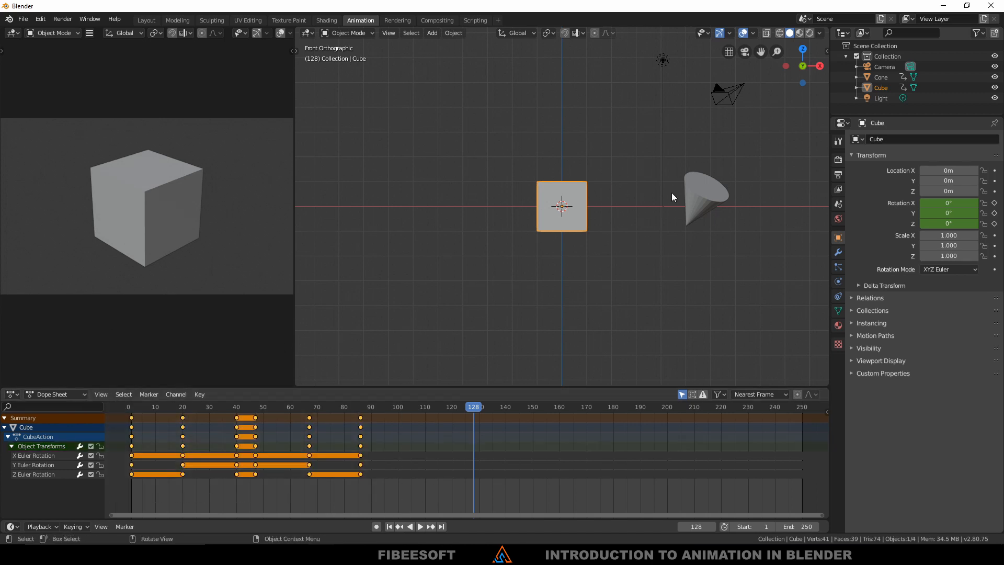
{"action": "left_click", "coordinate": [703, 197]}
{"action": "left_click", "coordinate": [299, 501]}
{"action": "left_click_drag", "start_coordinate": [299, 501], "coordinate": [110, 404]}
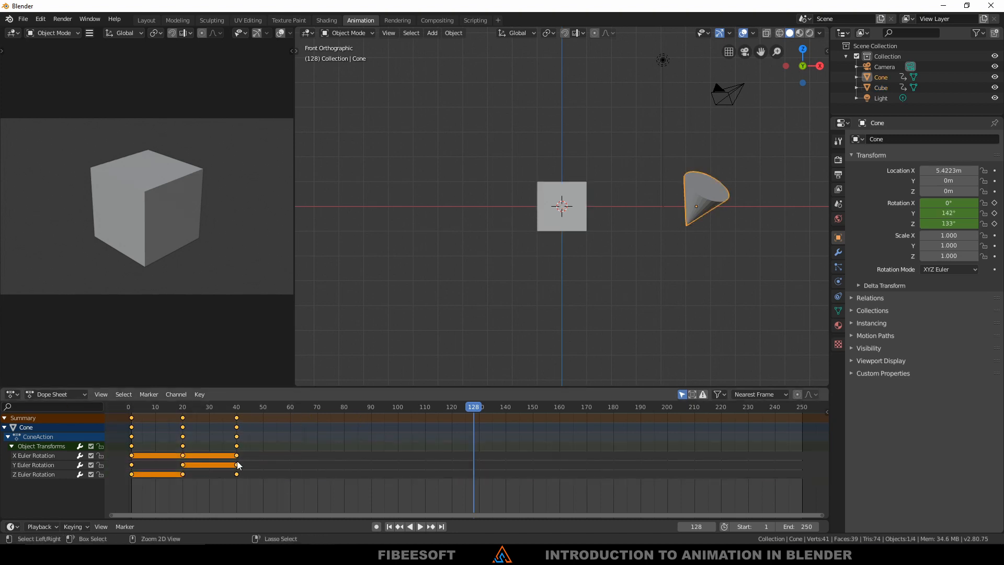
Paste the cube's keyframes onto the cone starting at frame 1 and play the animation.
{"action": "key", "text": "ctrl+v"}
{"action": "key", "text": "ctrl+z"}
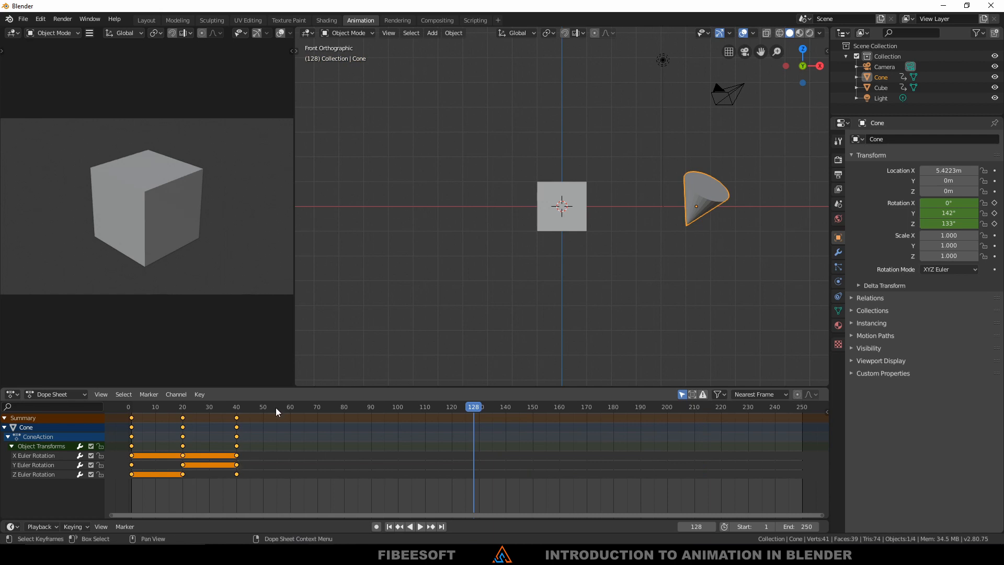
{"action": "left_click_drag", "start_coordinate": [283, 410], "coordinate": [132, 419]}
{"action": "key", "text": "ctrl+v"}
{"action": "left_click", "coordinate": [212, 476]}
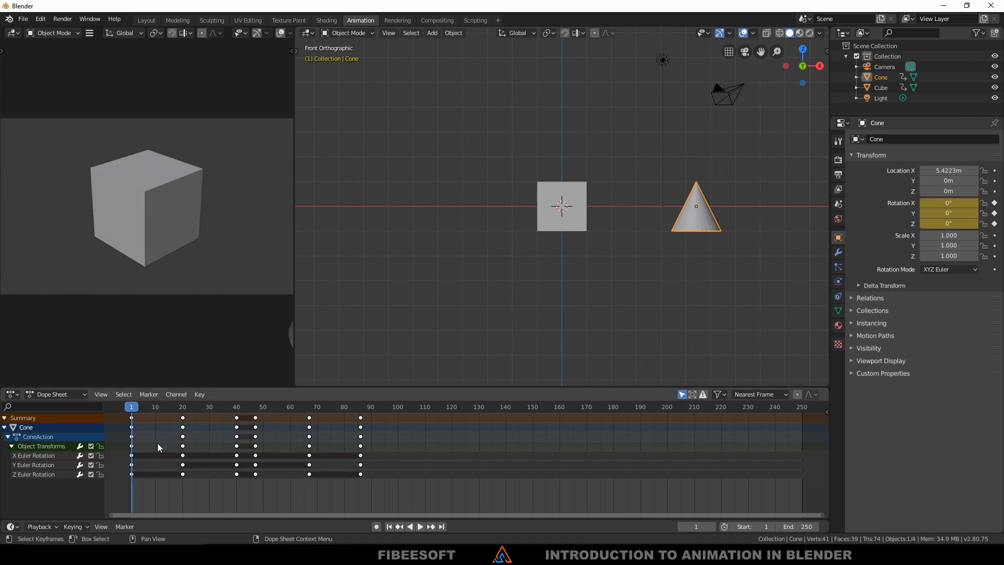
{"action": "key", "text": "space"}
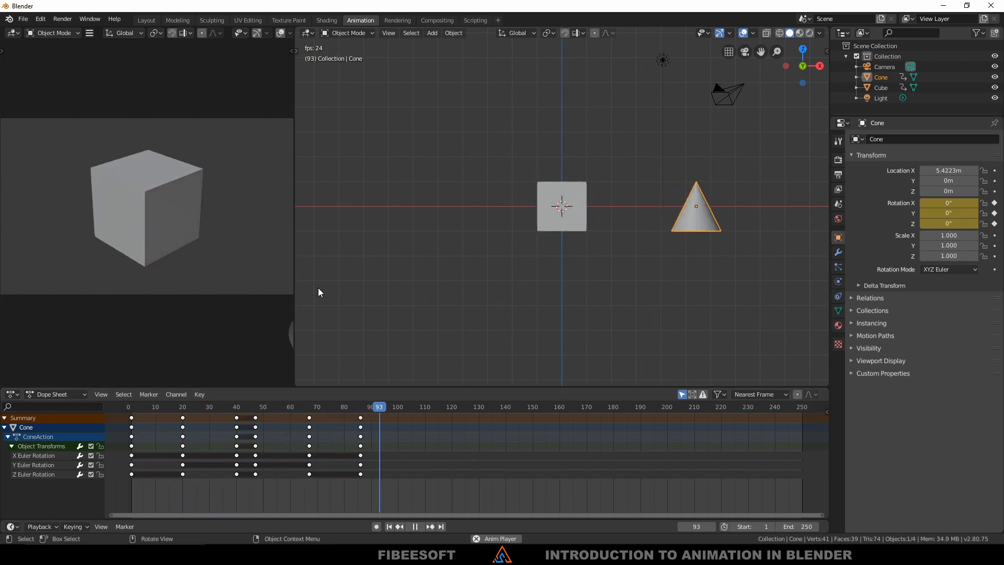
{"action": "key", "text": "space"}
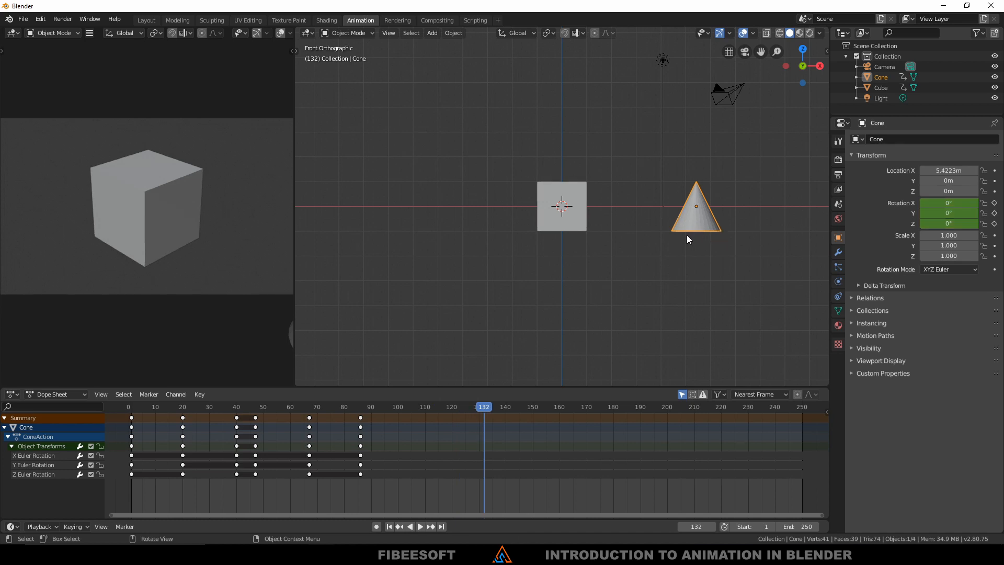
Duplicate the animated cone and place the copy up and to its right, at about X 10.5 m, Z 3.1 m.
{"action": "scroll", "coordinate": [699, 198], "scroll_direction": "down", "scroll_amount": 4}
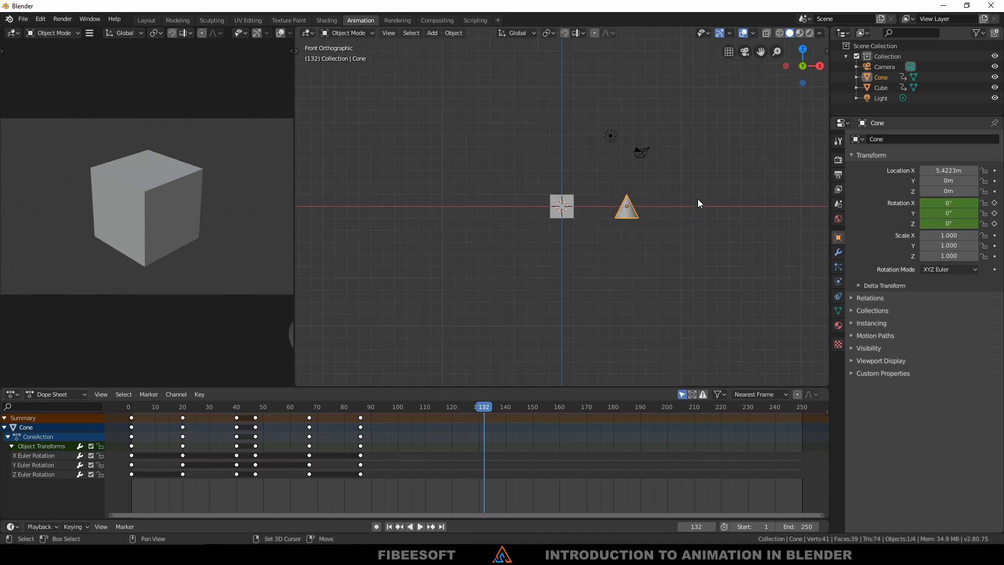
{"action": "middle_click_drag", "start_coordinate": [698, 199], "coordinate": [613, 209], "text": "shift"}
{"action": "scroll", "coordinate": [549, 215], "scroll_direction": "up", "scroll_amount": 4}
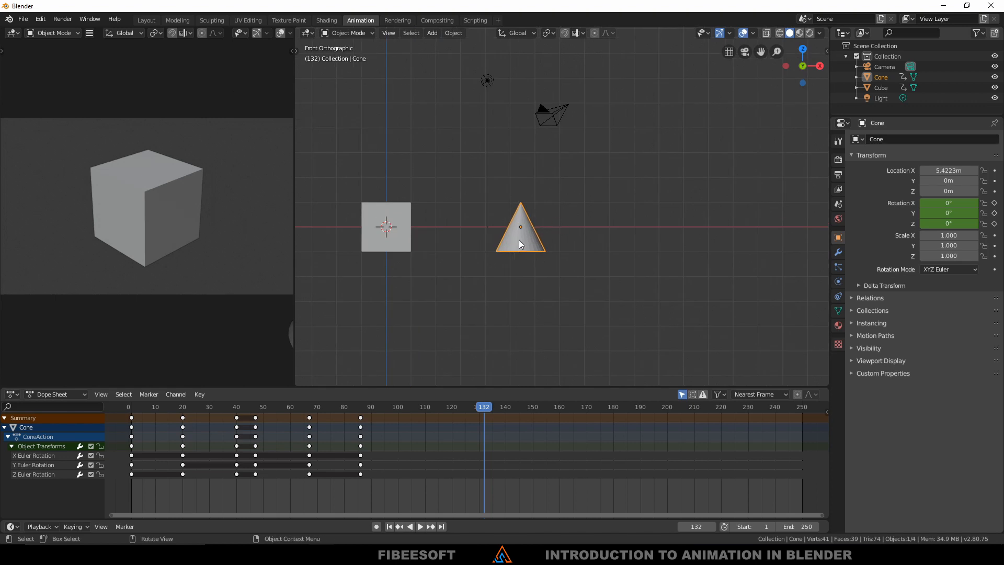
{"action": "key", "text": "shift+d"}
{"action": "left_click", "coordinate": [553, 224]}
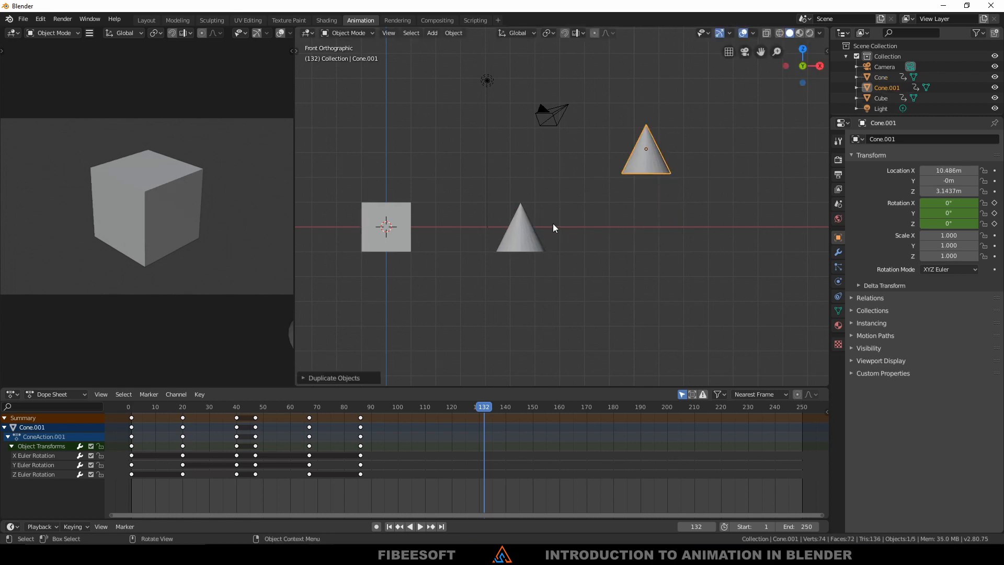
Duplicate the animated cube and place the copy above the original, at about X 1.36 m, Z 4.64 m.
{"action": "scroll", "coordinate": [541, 224], "scroll_direction": "down", "scroll_amount": 4}
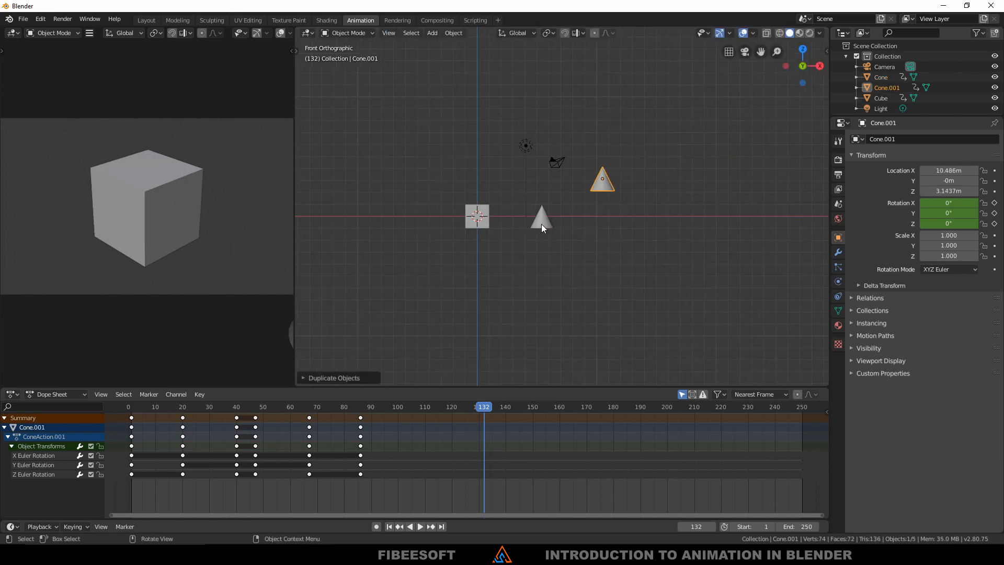
{"action": "left_click", "coordinate": [487, 221]}
{"action": "key", "text": "shift+d"}
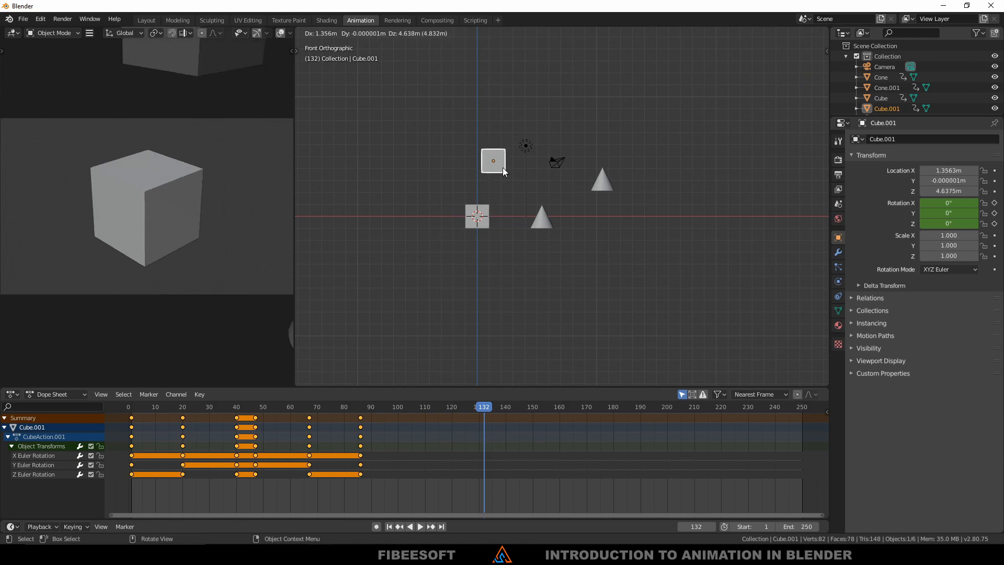
{"action": "left_click", "coordinate": [503, 167]}
Play the animation from frame 0 to check the duplicated cube and cone, stopping at about frame 100.
{"action": "key", "text": "shift+Left"}
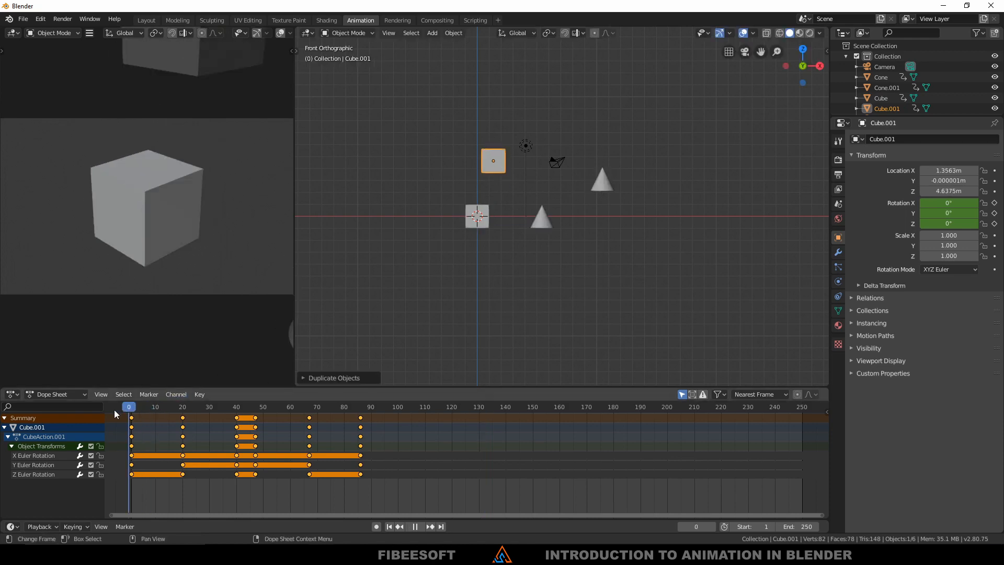
{"action": "key", "text": "space"}
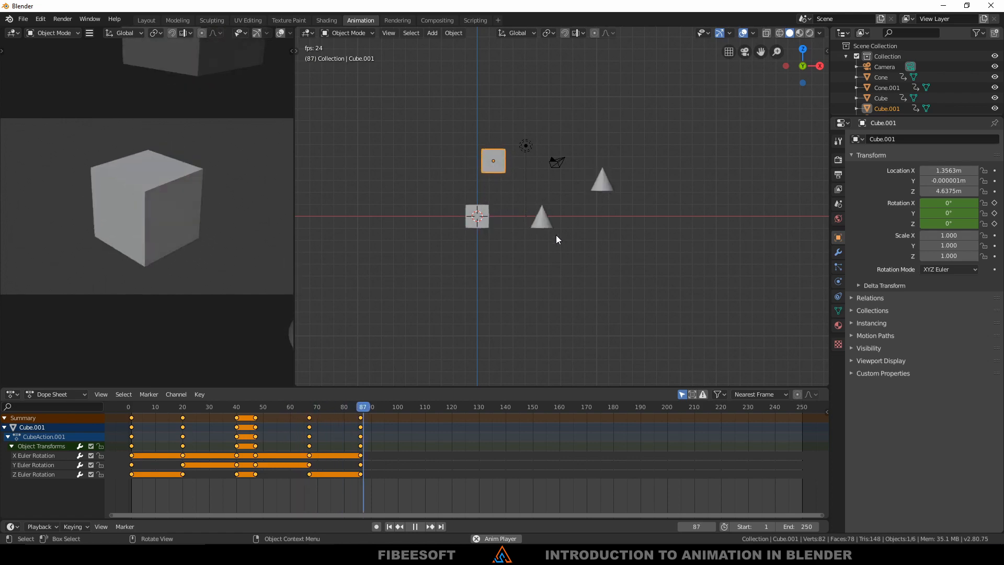
{"action": "key", "text": "space"}
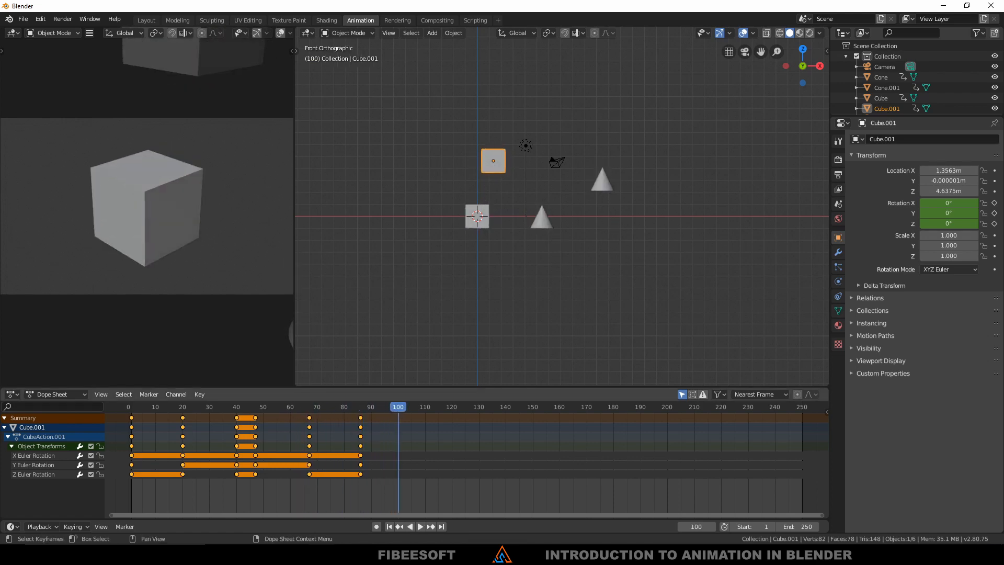